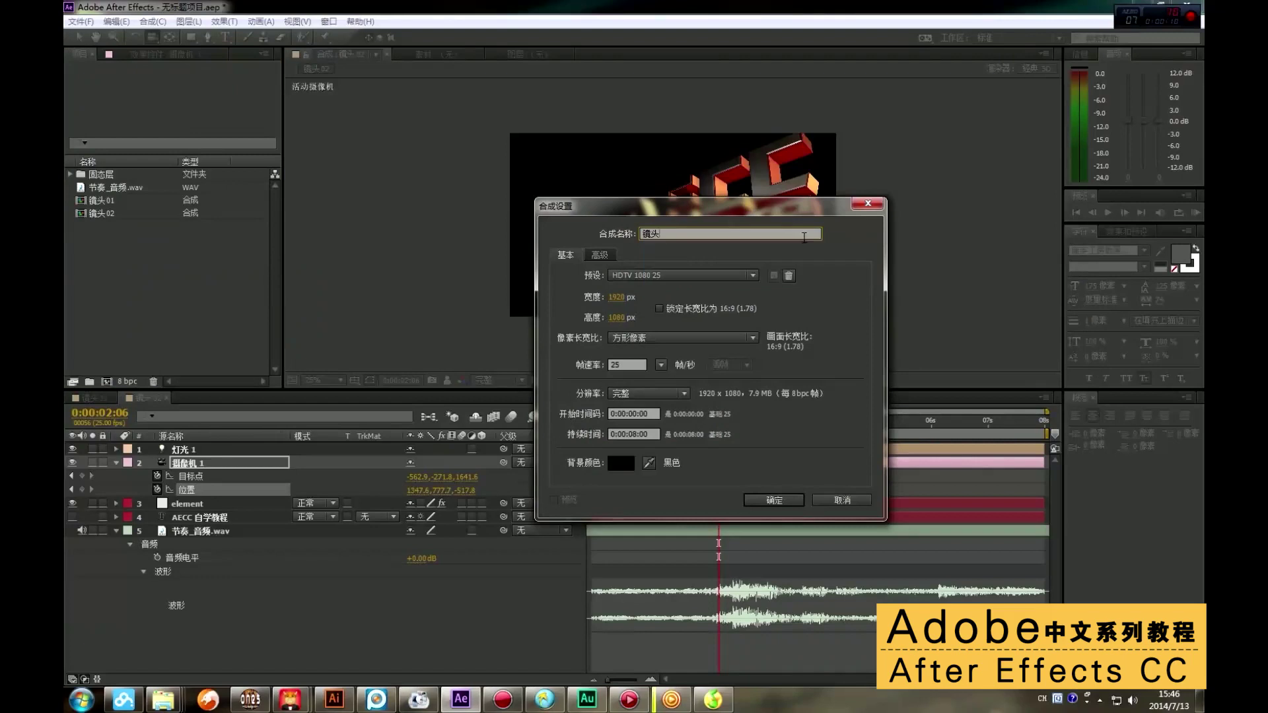
# Name the new composition 镜头03 and create it with the HDTV 1080 25 preset and an 8-second duration
pyautogui.write('03')
pyautogui.click(801, 500)
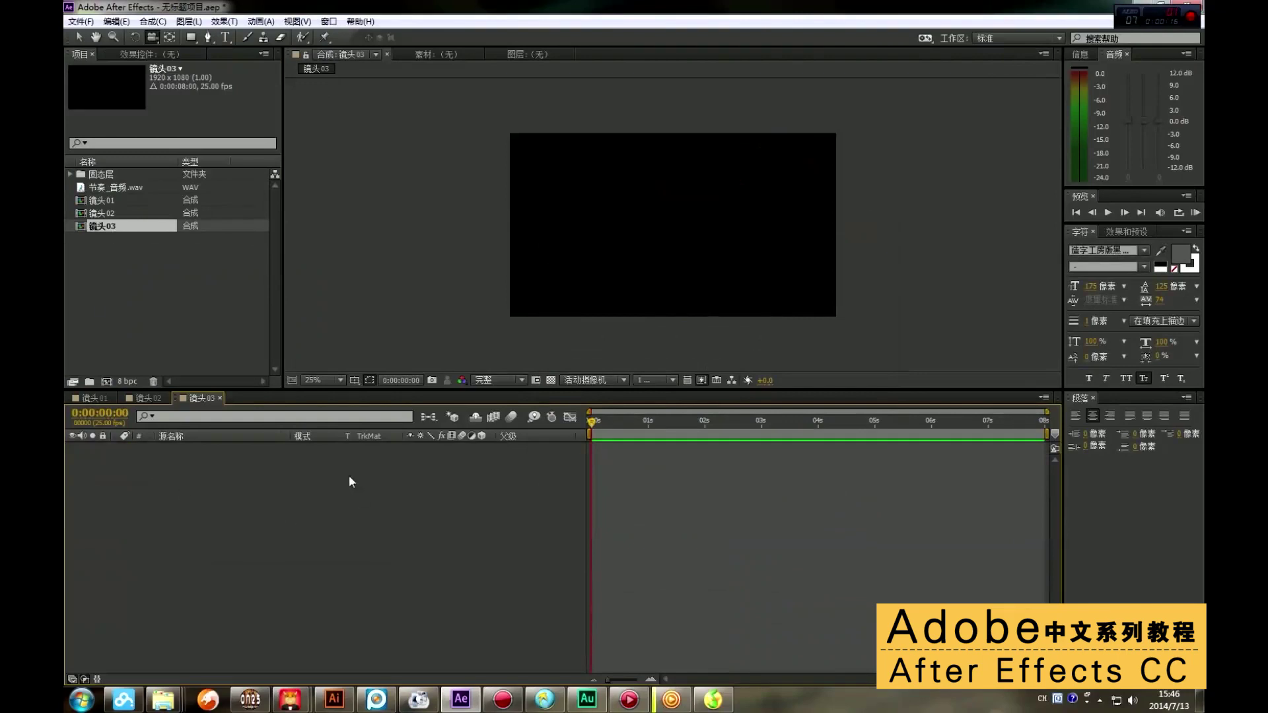
# Copy all layers of the 镜头02 composition, including light, camera, element, text and audio, into the 镜头03 composition
pyautogui.click(151, 398)
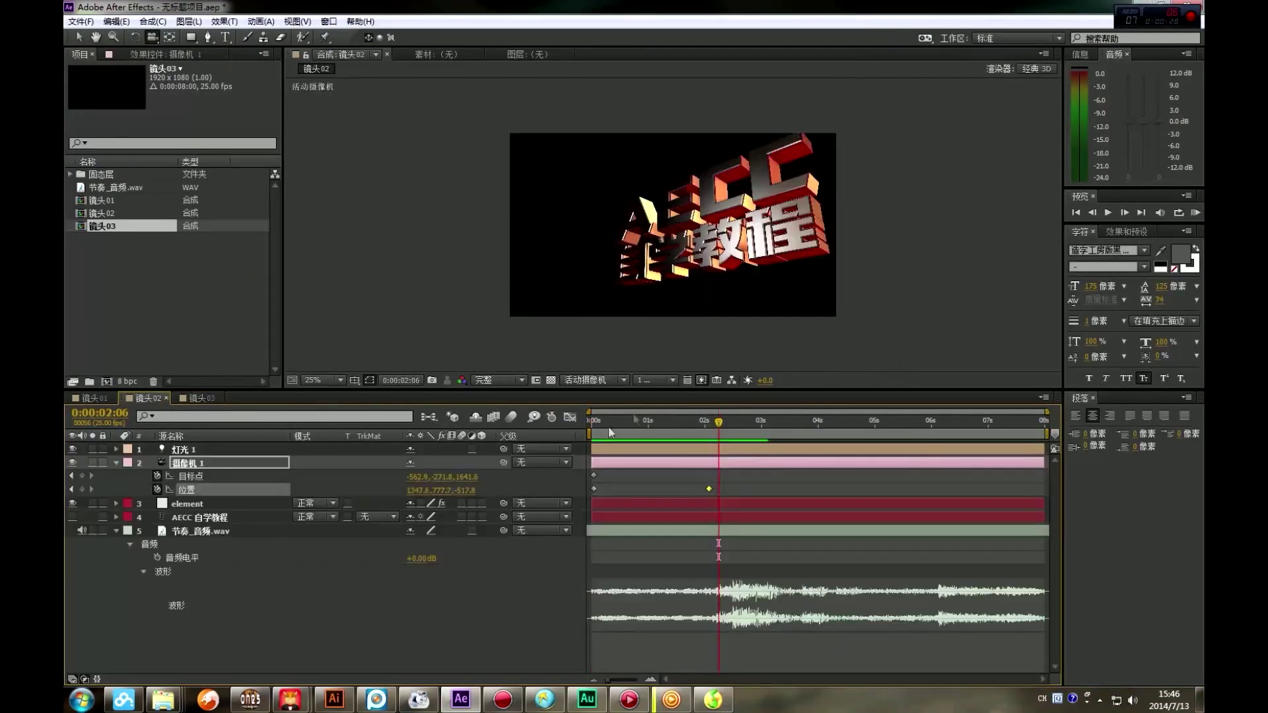
pyautogui.scroll(2, 771, 241)
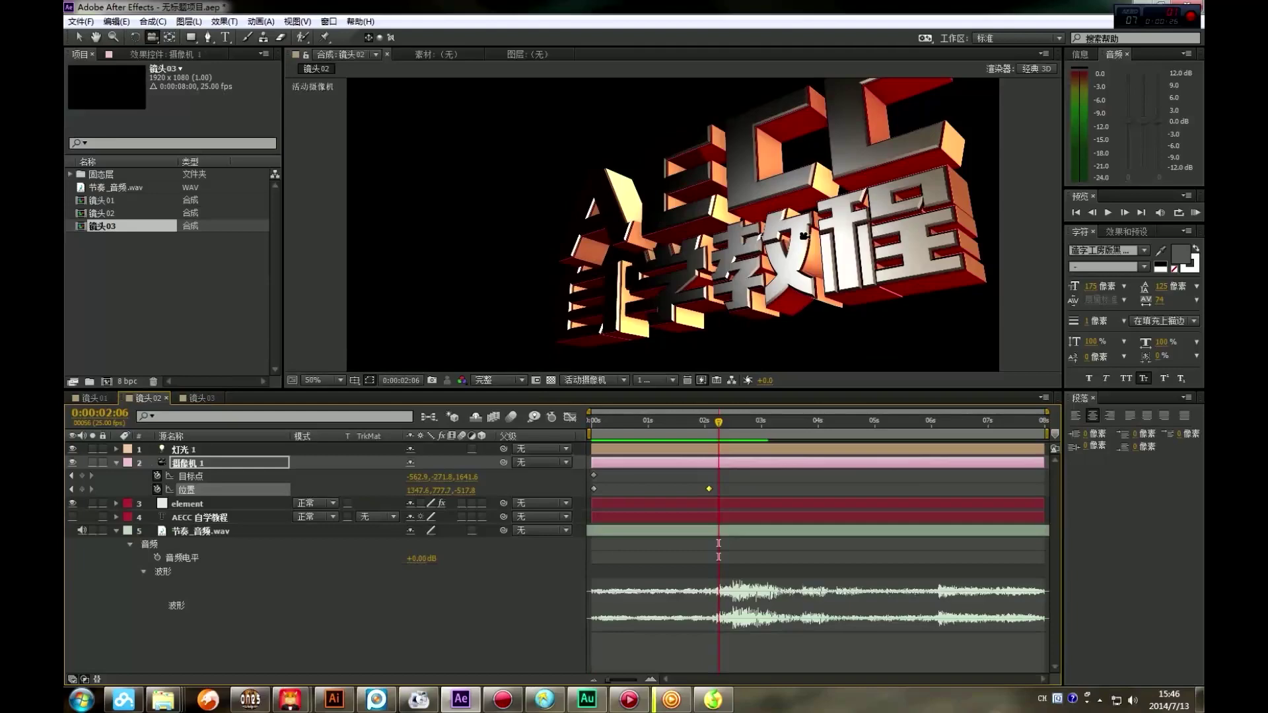
pyautogui.click(264, 558)
pyautogui.click(178, 505)
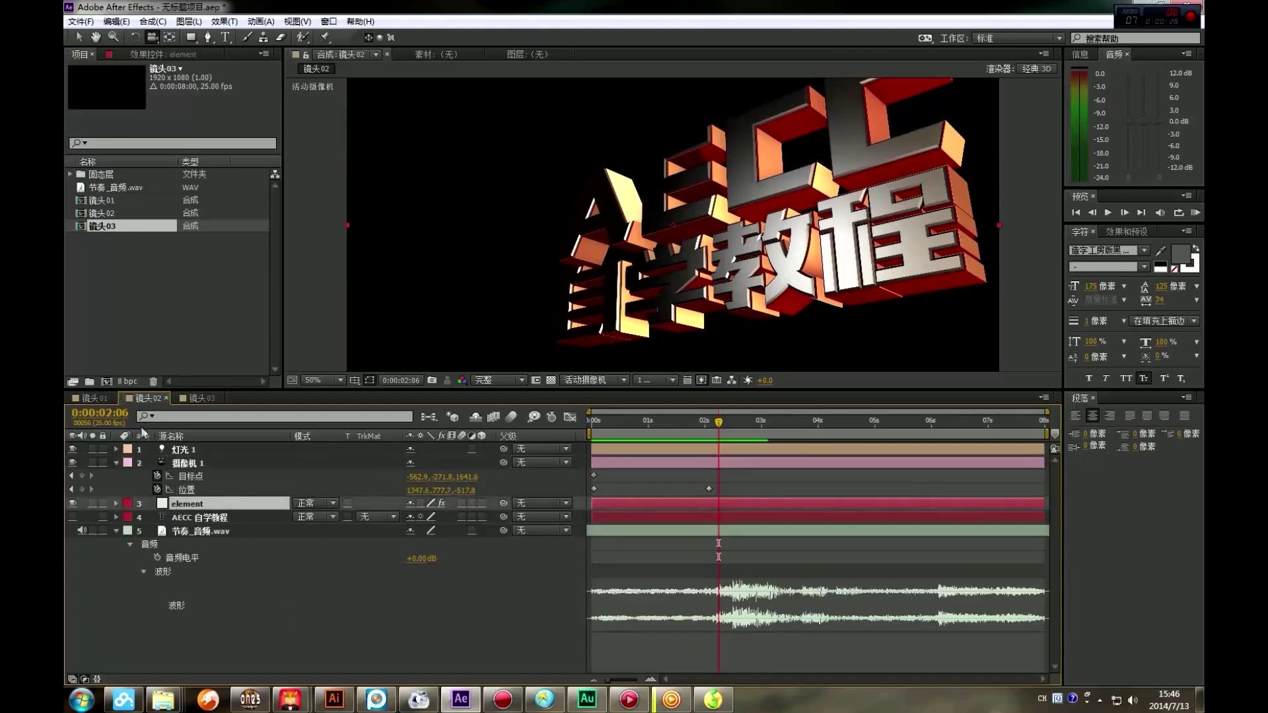
pyautogui.click(92, 398)
pyautogui.click(147, 398)
pyautogui.click(207, 532)
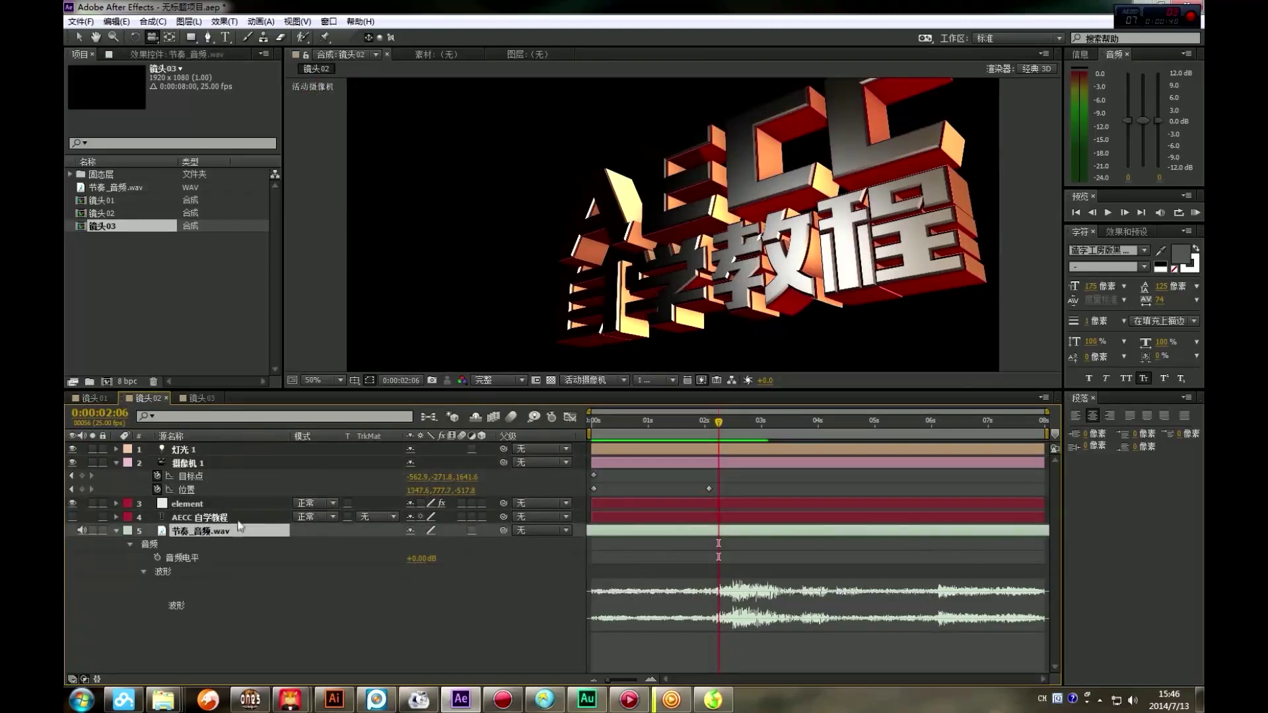
pyautogui.click(239, 608)
pyautogui.moveTo(259, 664); pyautogui.dragTo(148, 423)
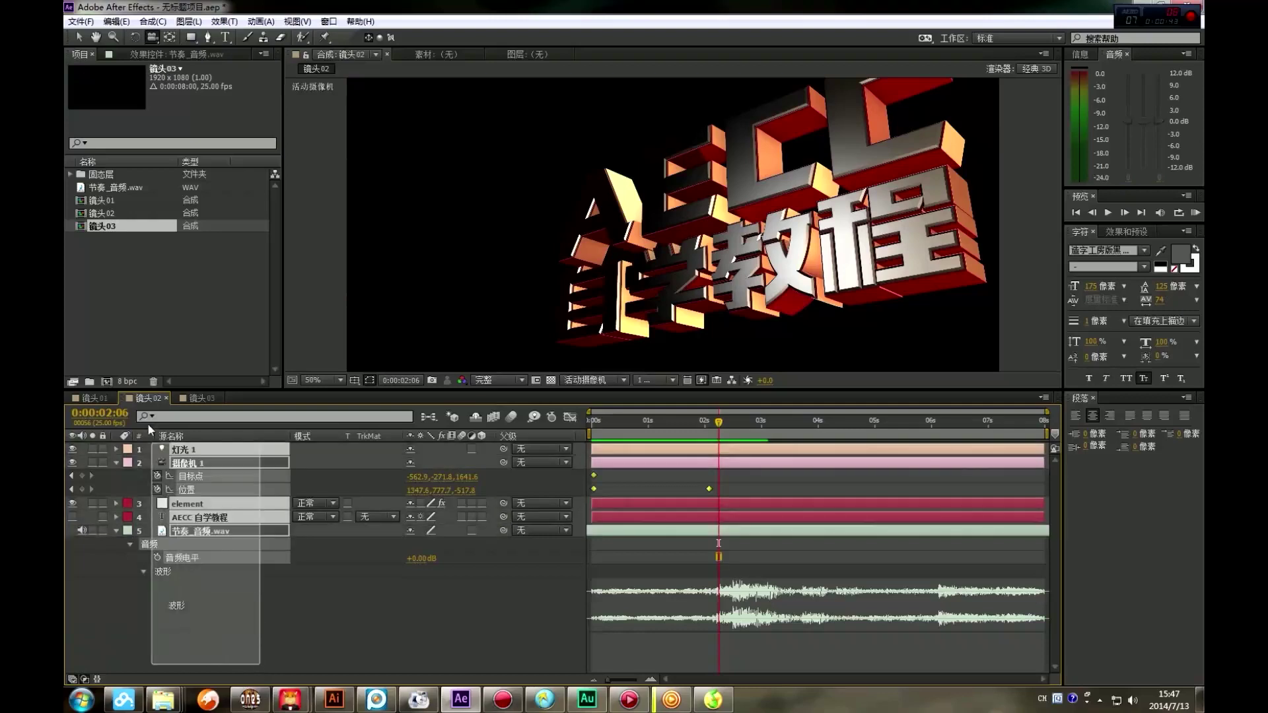
pyautogui.hotkey('ctrl', 'd')
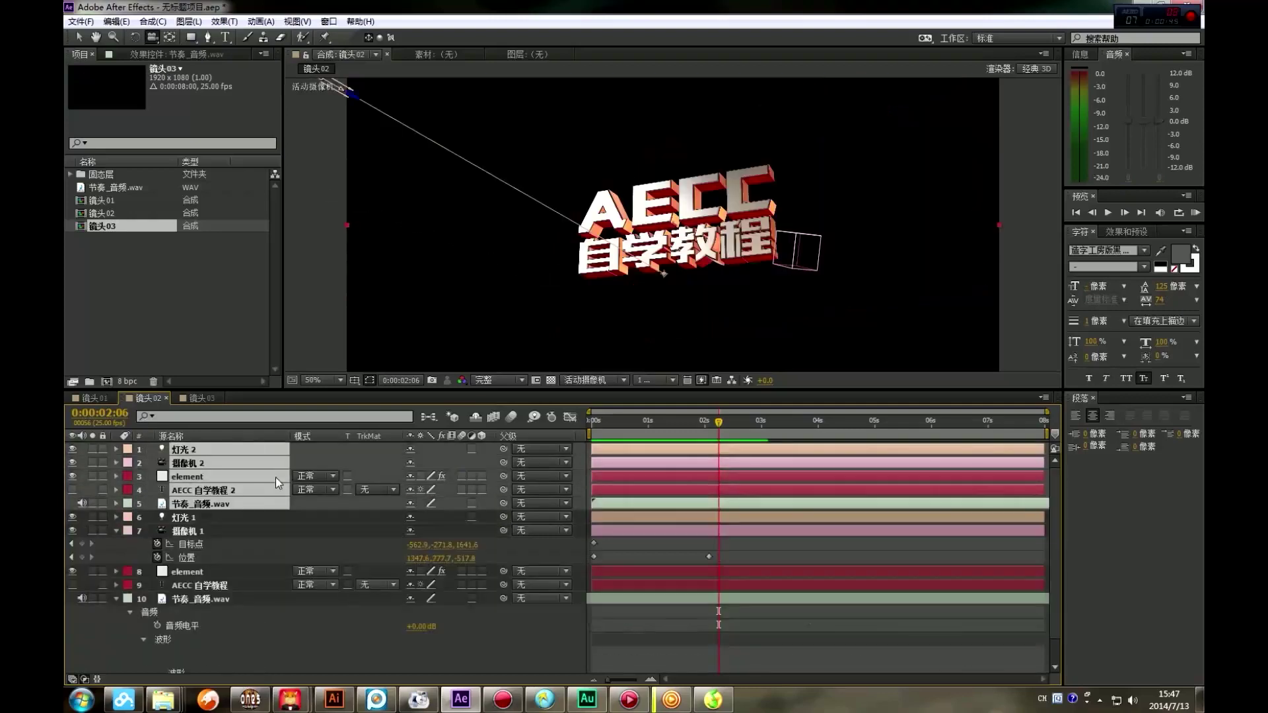
pyautogui.hotkey('ctrl', 'z')
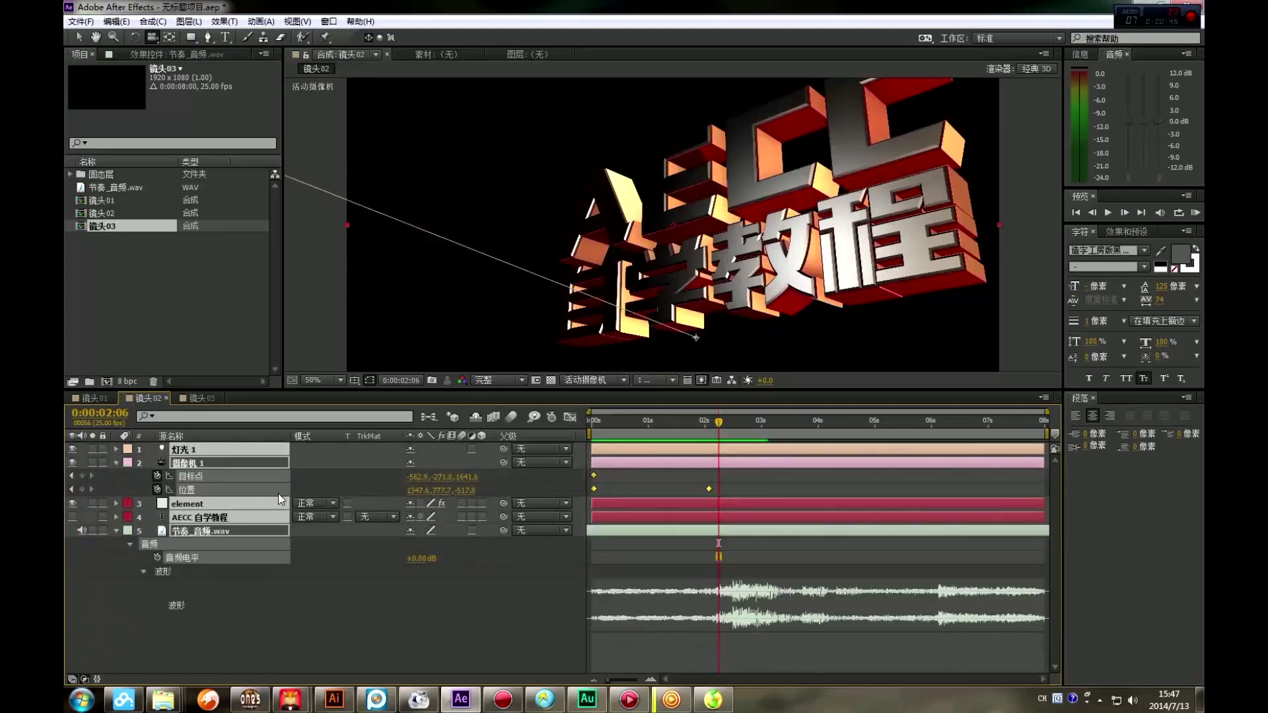
pyautogui.click(200, 399)
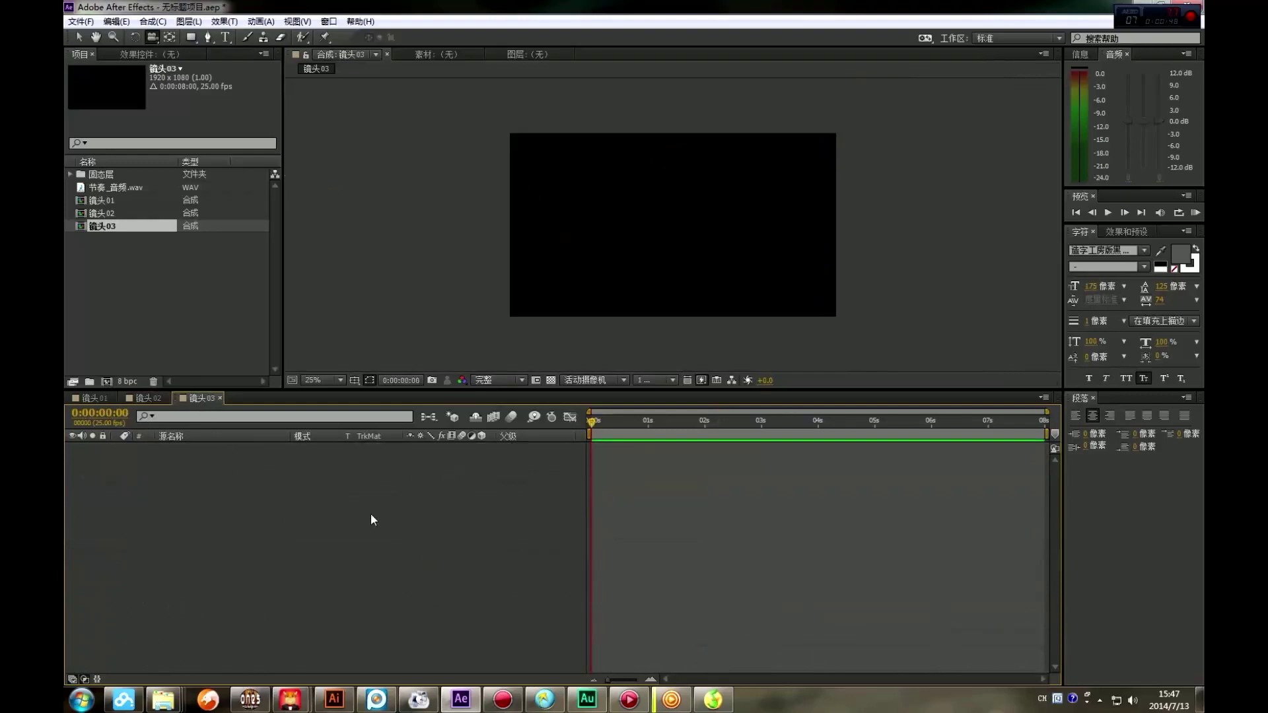
pyautogui.hotkey('ctrl', 'v')
# Move the current time to 0:00:01:10 and delete the copied AECC 自学教程 text layer from 镜头03
pyautogui.click(632, 420)
pyautogui.moveTo(631, 420); pyautogui.dragTo(671, 420)
pyautogui.click(296, 598)
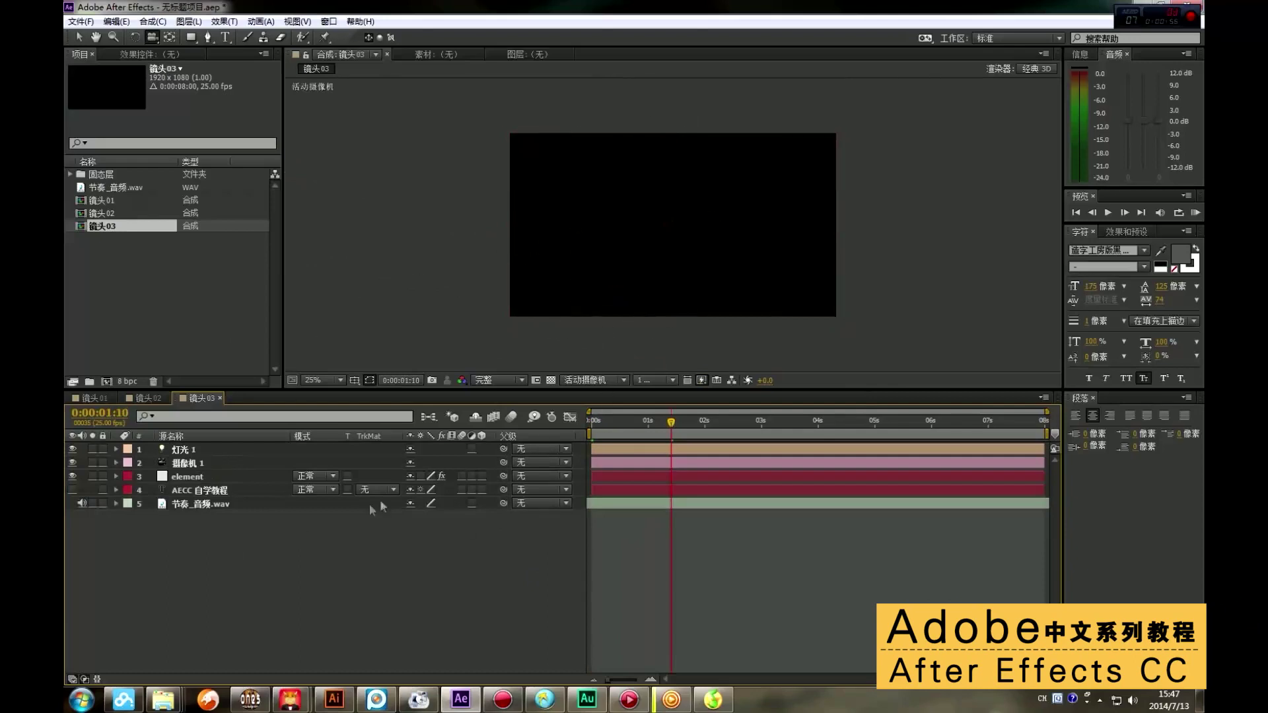
pyautogui.click(238, 490)
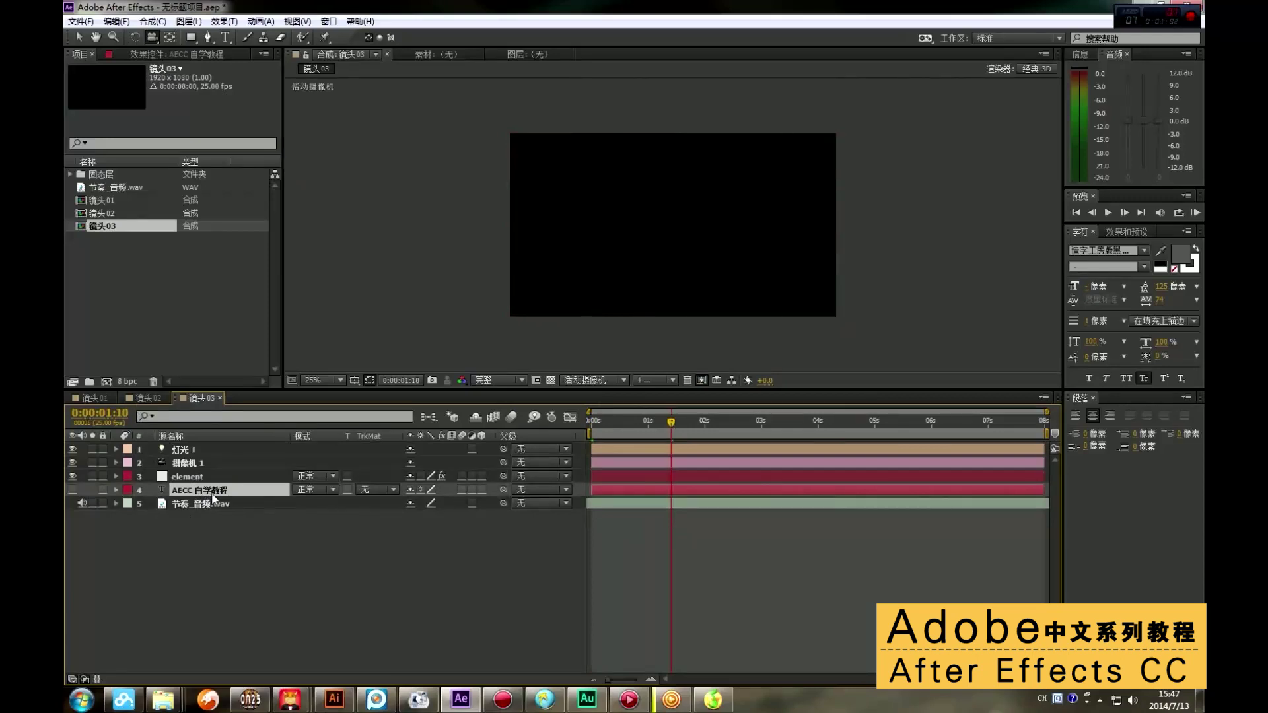
pyautogui.press('Delete')
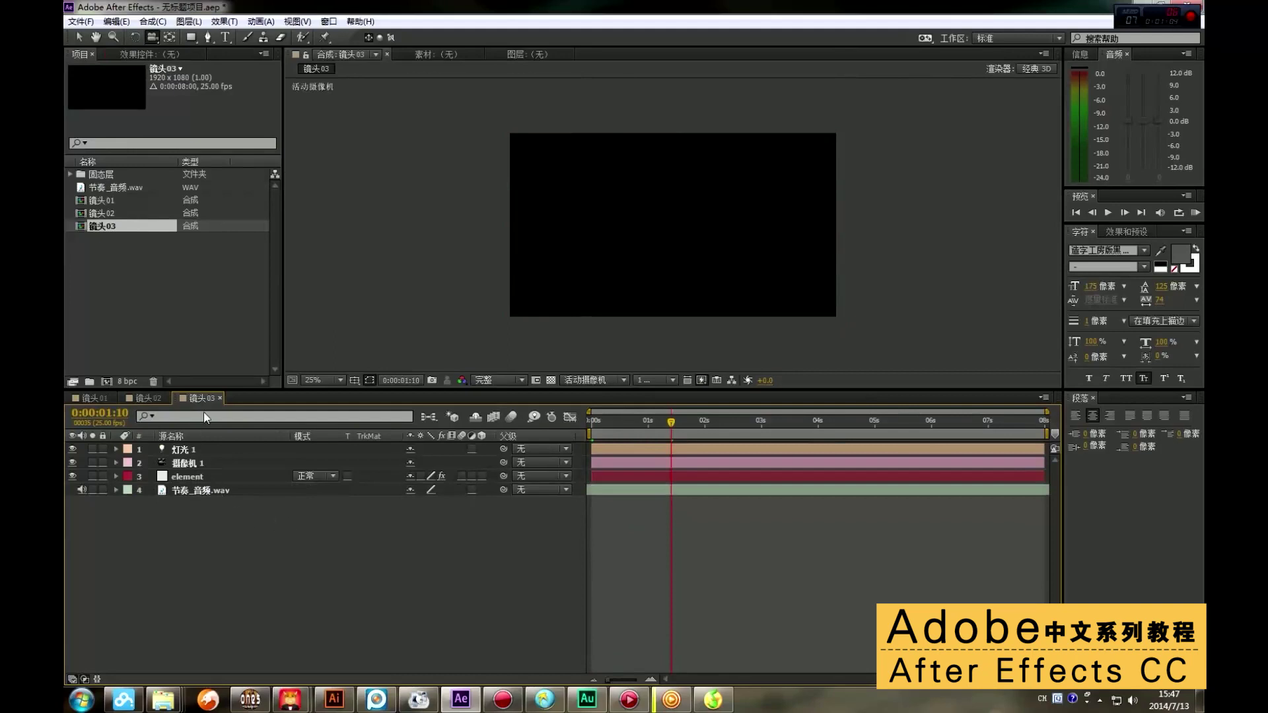
pyautogui.rightClick(490, 532)
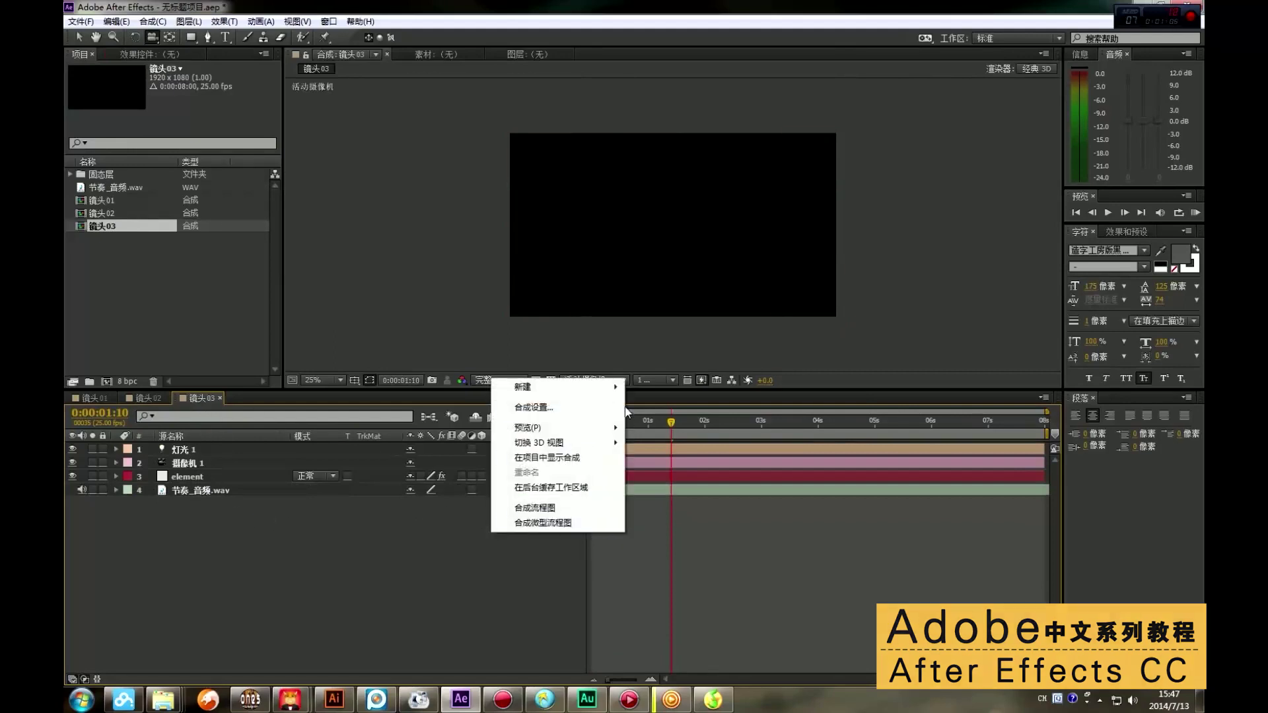
pyautogui.moveTo(524, 382)
pyautogui.click(694, 421)
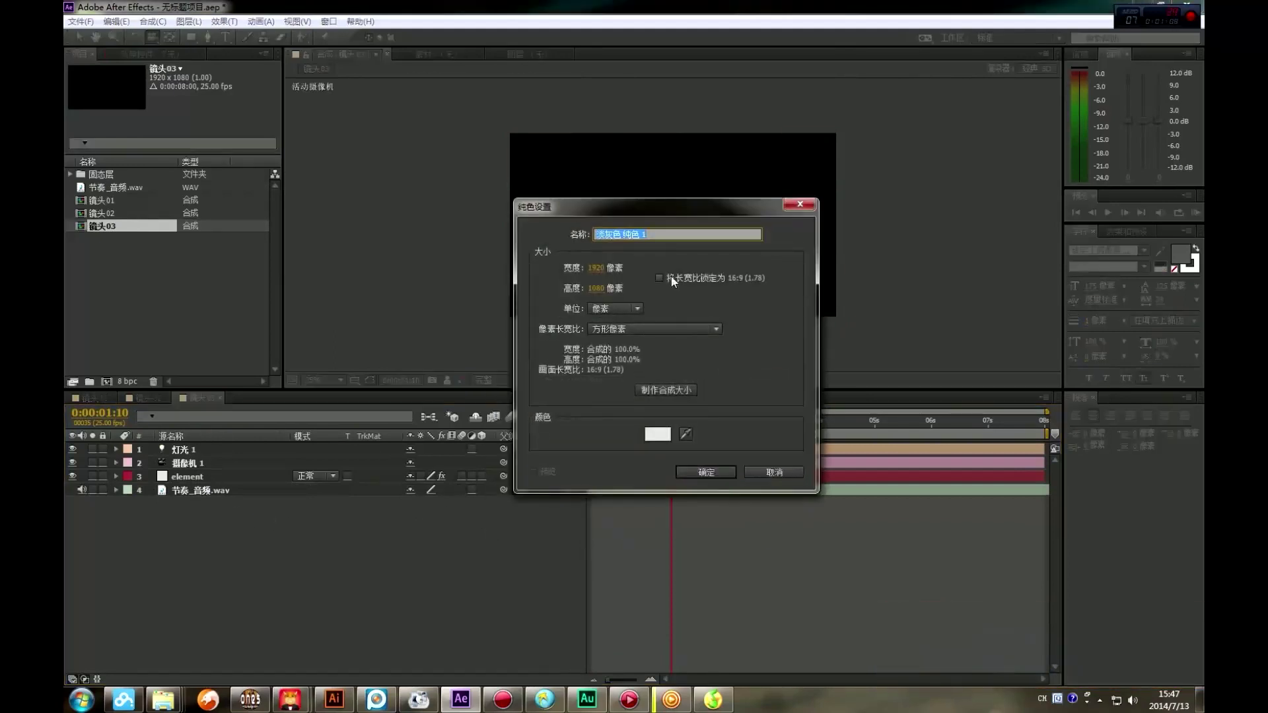
pyautogui.click(768, 472)
# Add a text layer to 镜头03 with two lines reading 西贞网校 and 全网首发
pyautogui.rightClick(456, 568)
pyautogui.moveTo(533, 424)
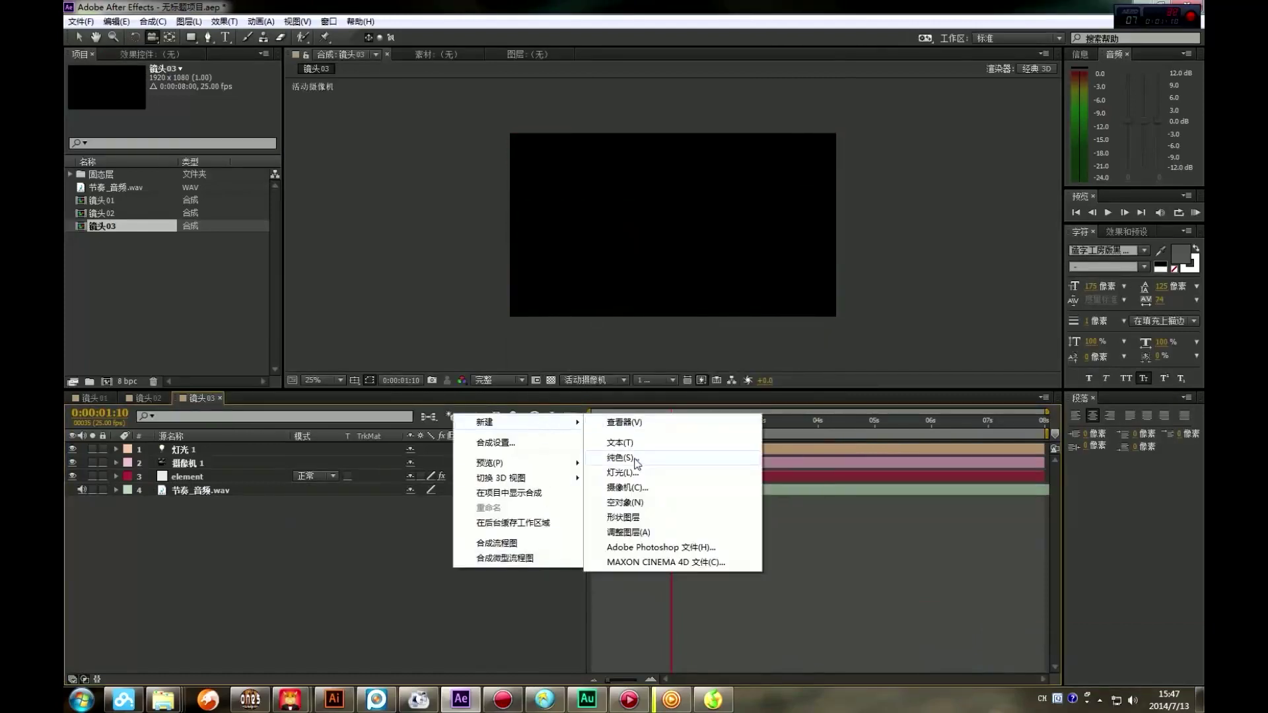
pyautogui.click(620, 443)
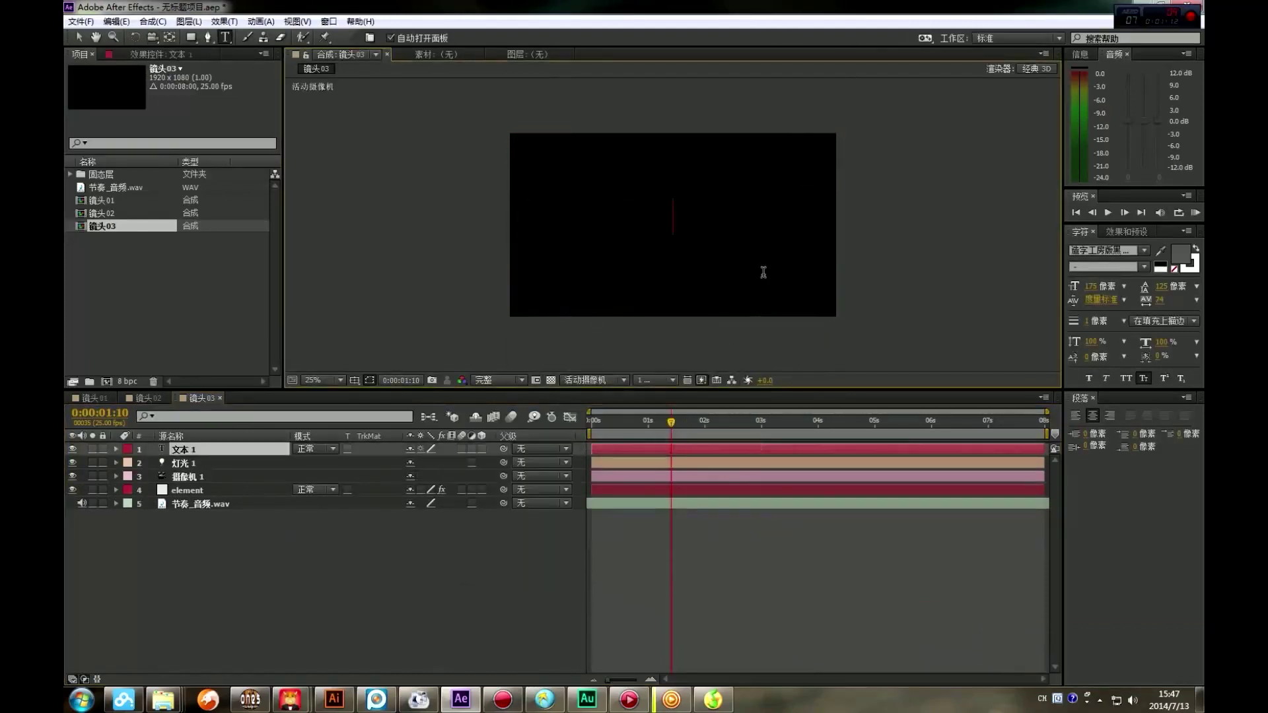
pyautogui.write('xizhn')
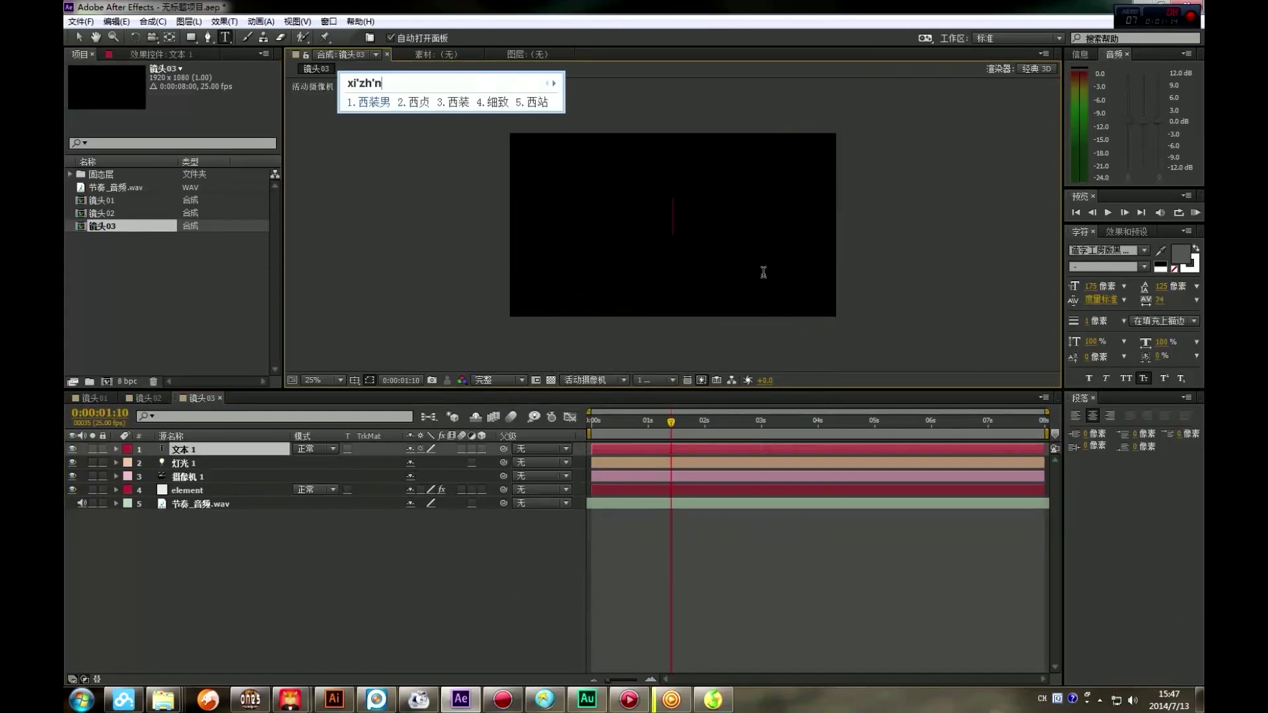
pyautogui.press('BackSpace')
pyautogui.press('space')
pyautogui.write('wangxiao')
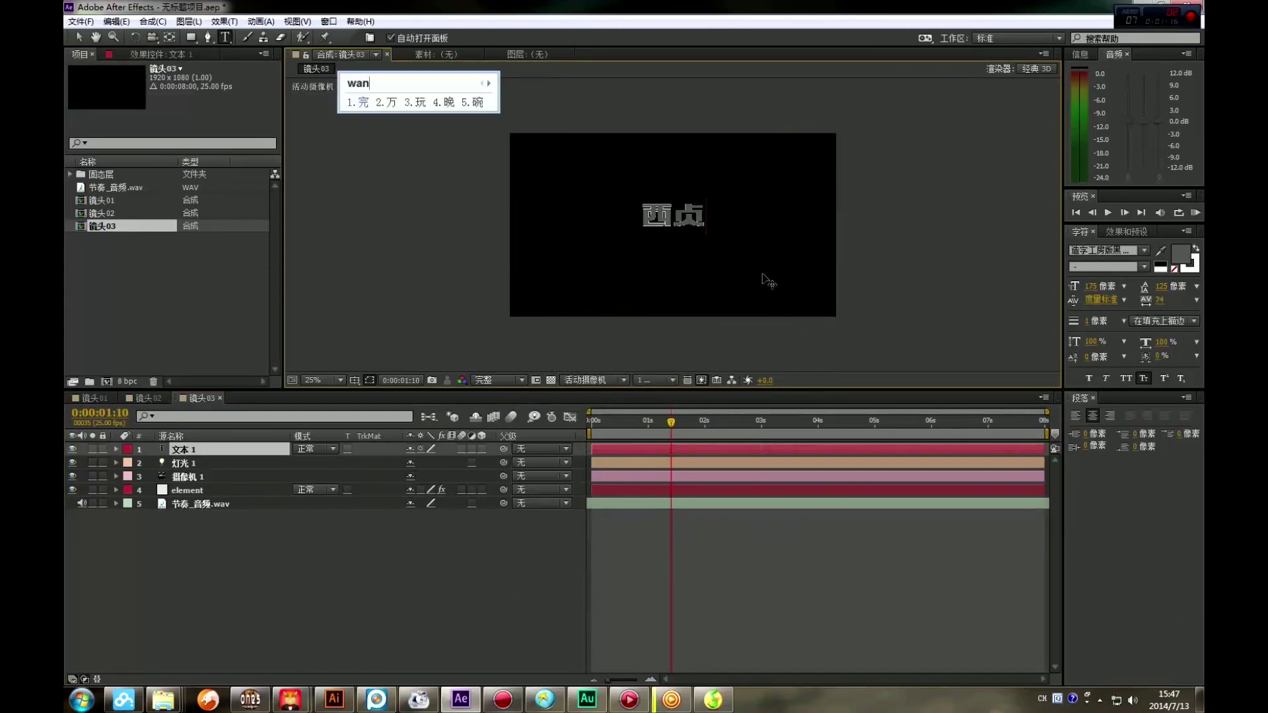
pyautogui.press('space')
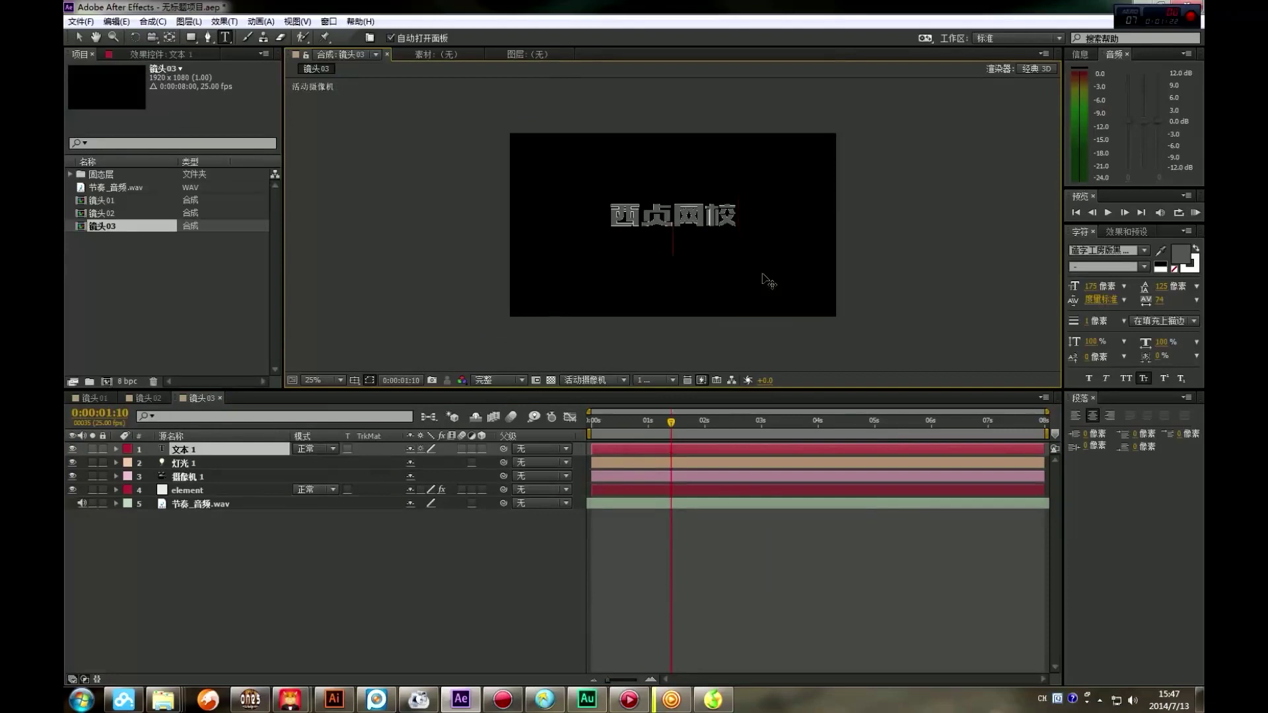
pyautogui.write('quanwang')
pyautogui.press('space')
pyautogui.write('shoufa')
pyautogui.press('space')
# Set the line spacing of the whole two-line text to 145 pixels and finish editing the text
pyautogui.press('/')
pyautogui.hotkey('ctrl', 'a')
pyautogui.moveTo(1160, 286); pyautogui.dragTo(1173, 286)
pyautogui.press('KP_Enter')
pyautogui.press(',')
pyautogui.press(',')
pyautogui.press(',')
pyautogui.press(',')
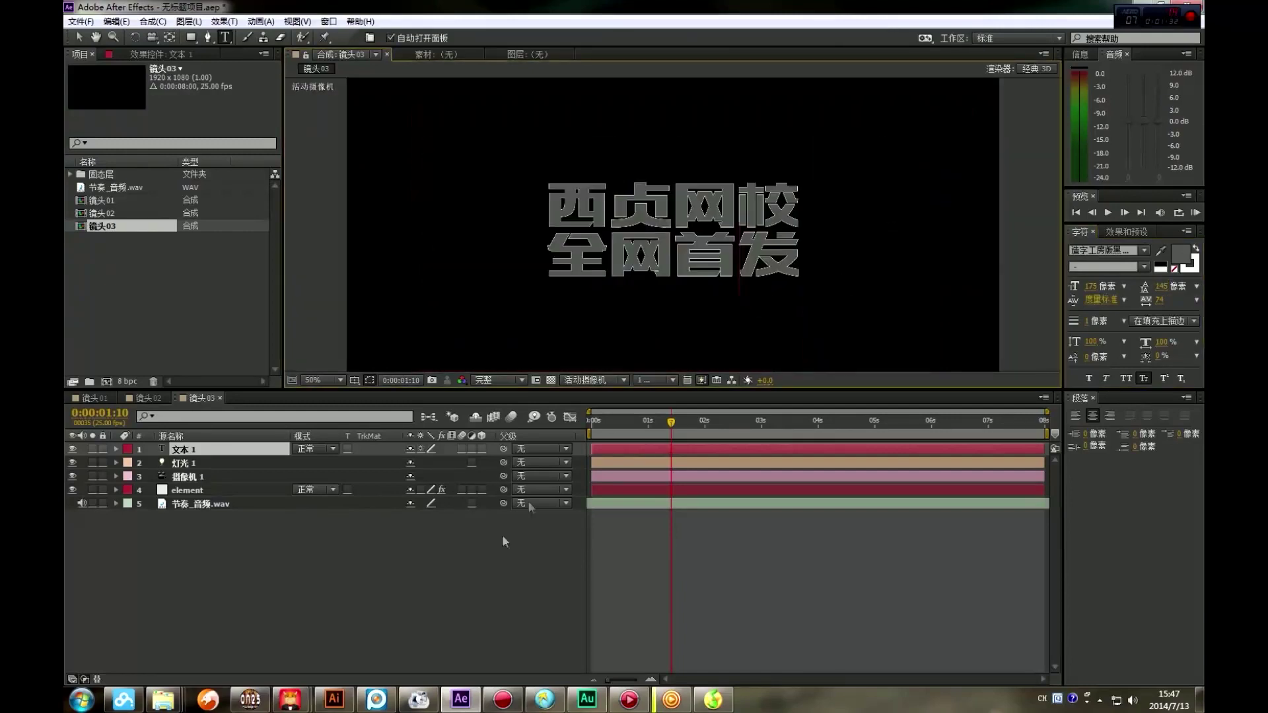
pyautogui.press('/')
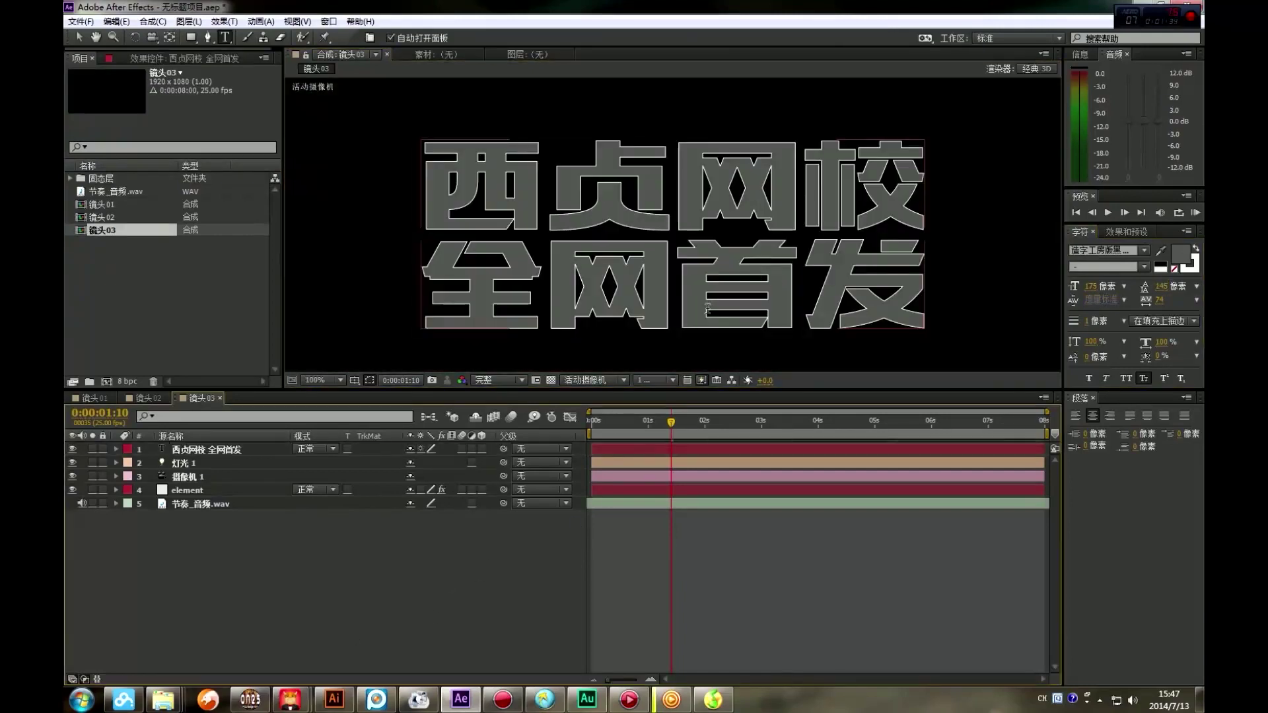
# Set path layer 1 of the Element effect on the element layer to the 西贞网校 全网首发 text layer
pyautogui.click(202, 487)
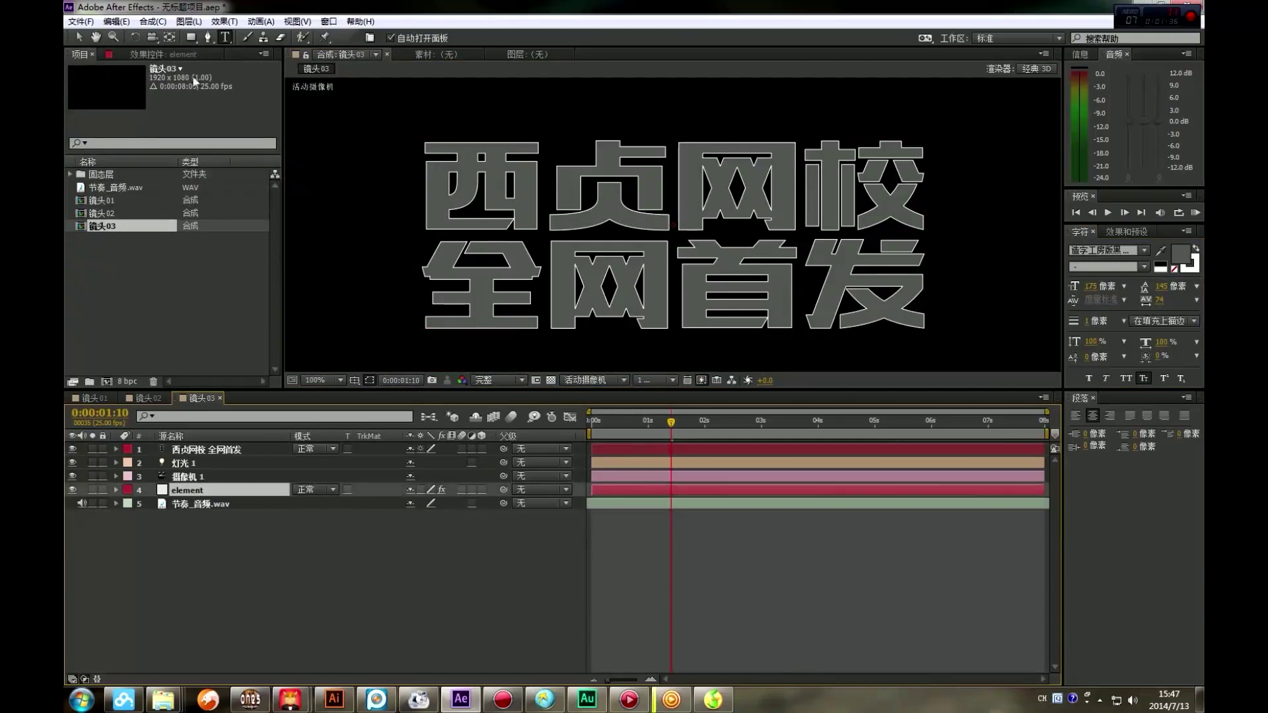
pyautogui.click(161, 55)
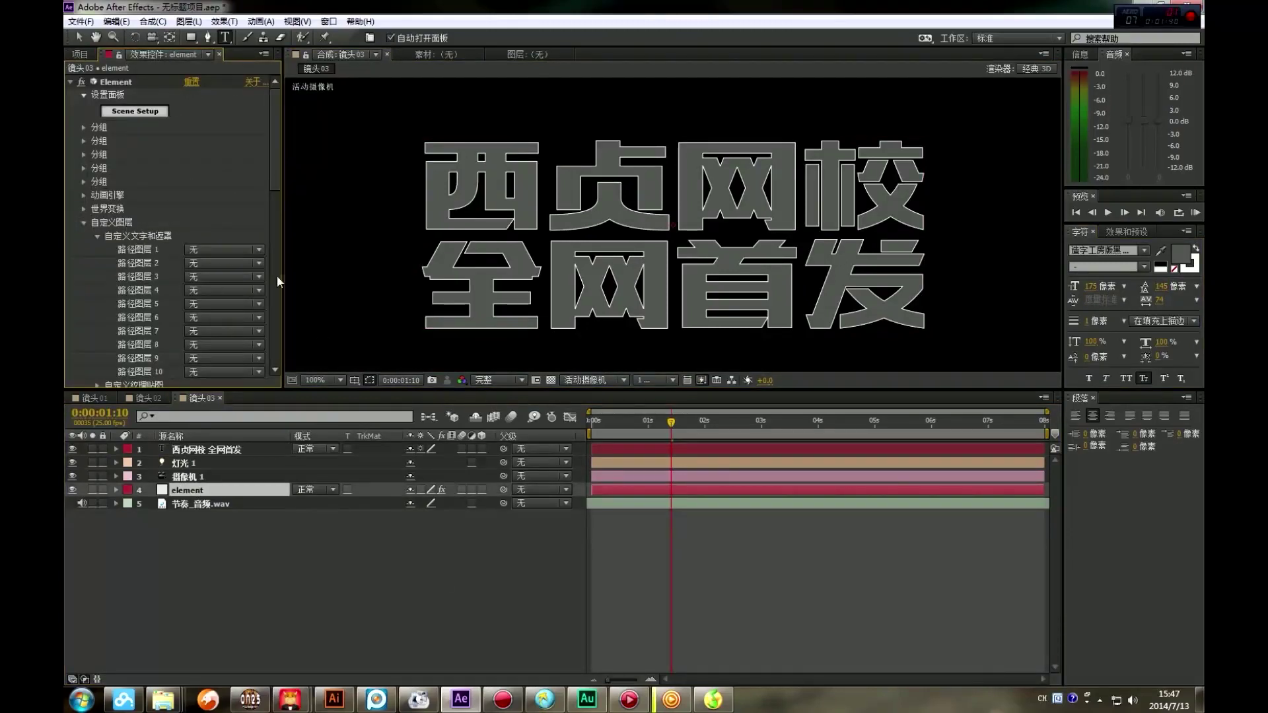
pyautogui.click(236, 249)
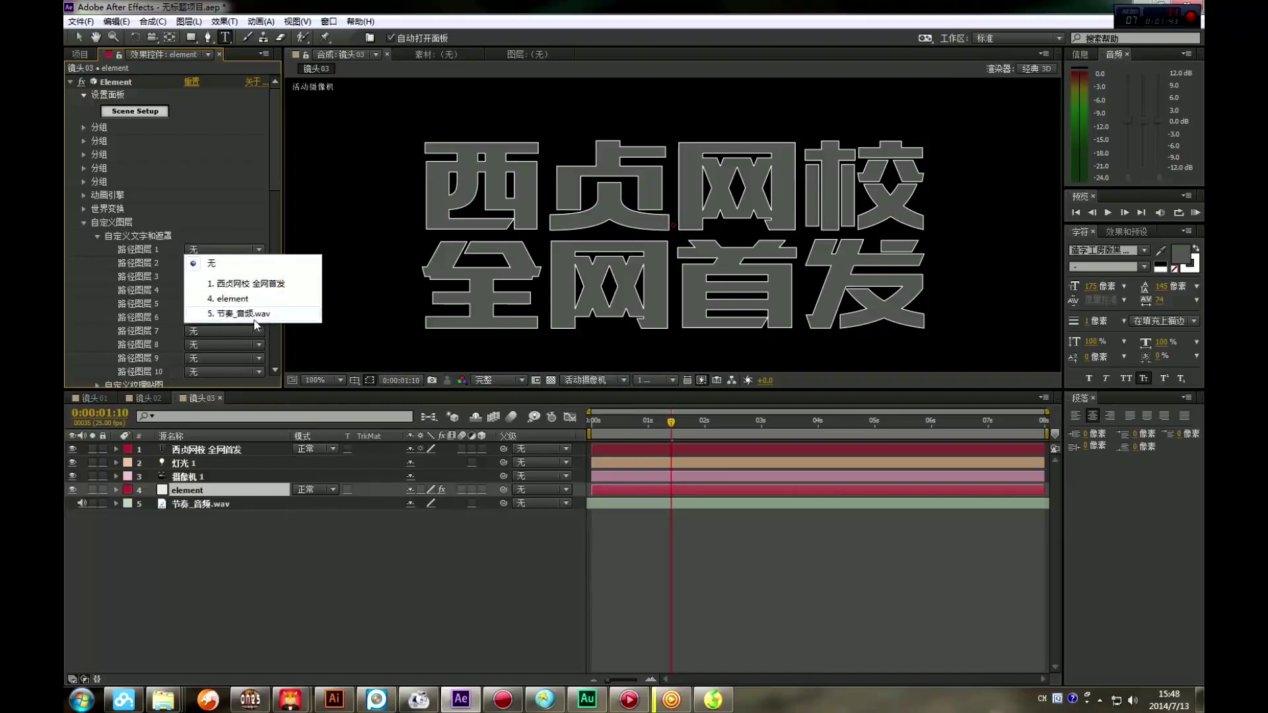
pyautogui.click(246, 284)
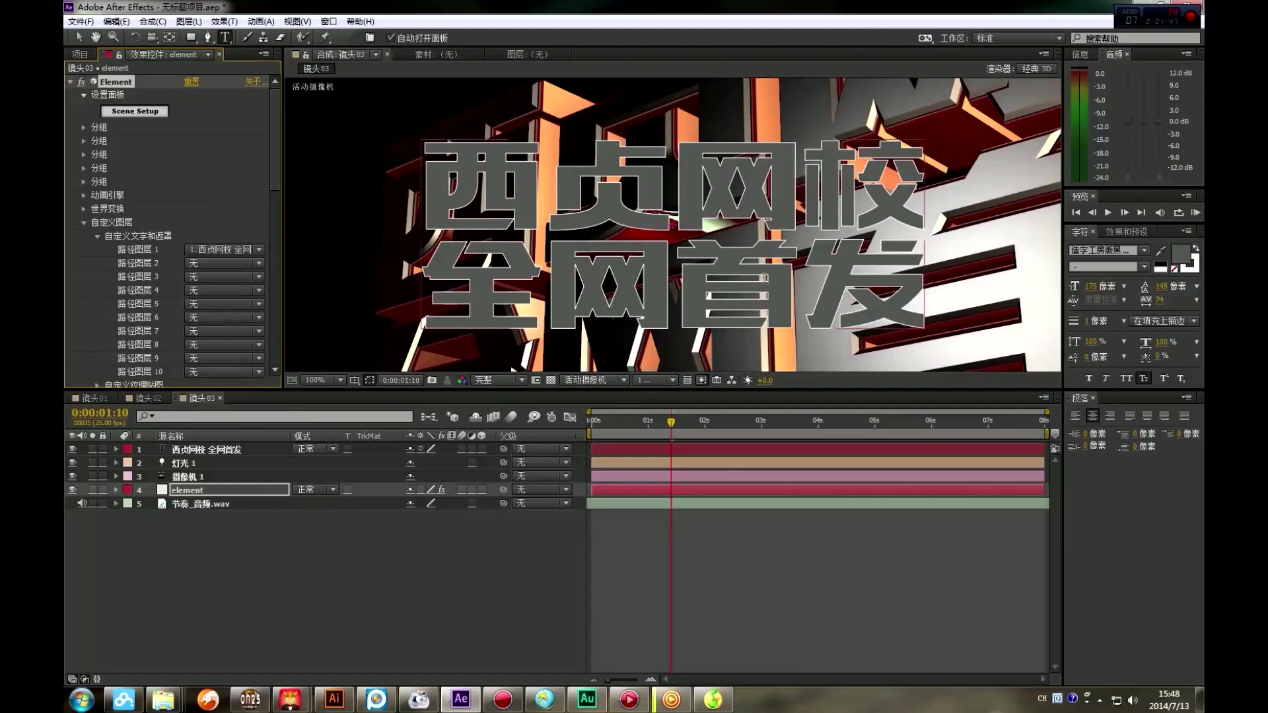
# Hide the flat 西贞网校 全网首发 text layer and check the 3D text at 0:00:01:19
pyautogui.press(',')
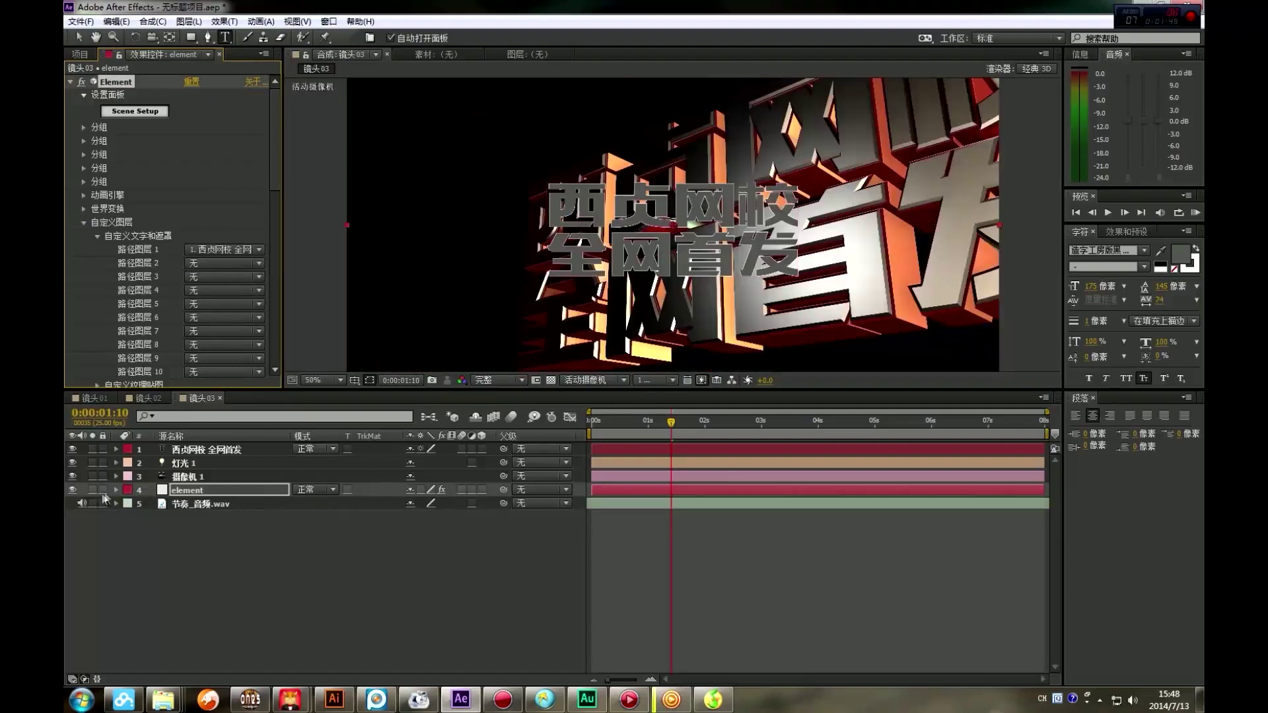
pyautogui.click(73, 449)
pyautogui.press(',')
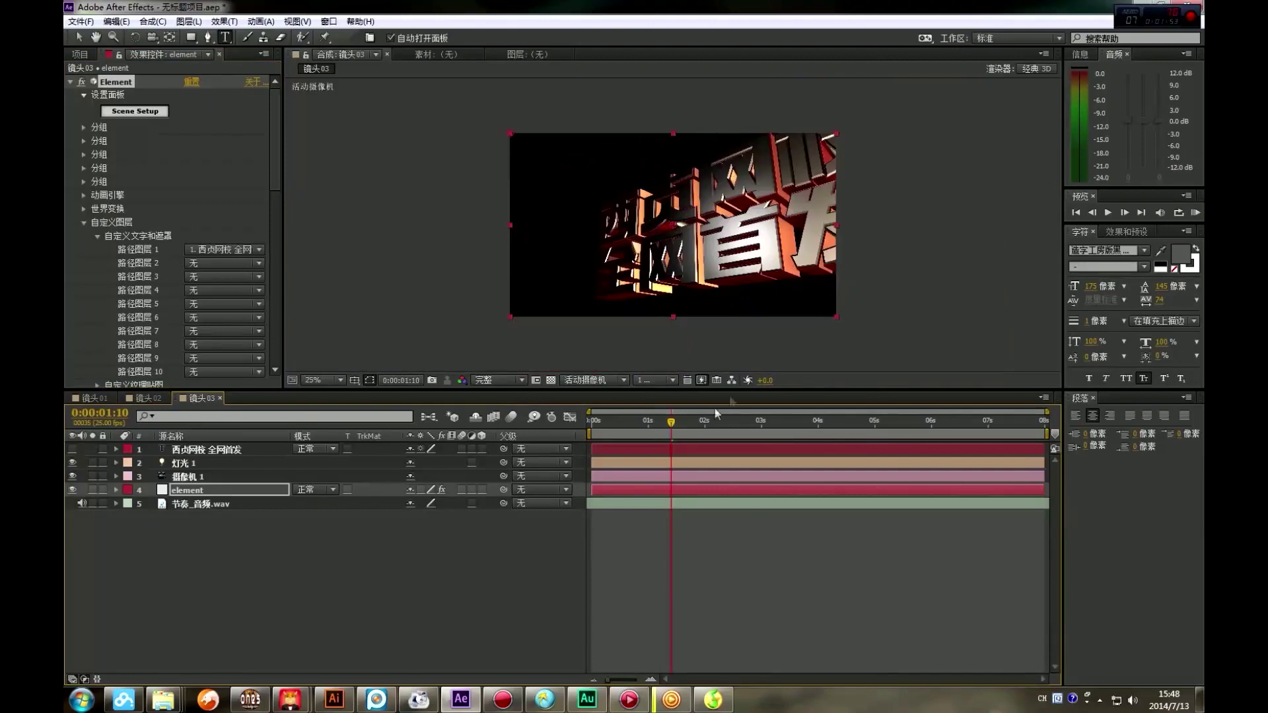
pyautogui.moveTo(671, 422)
pyautogui.mouseDown()
pyautogui.moveTo(608, 426)
pyautogui.moveTo(692, 426)
pyautogui.mouseUp()
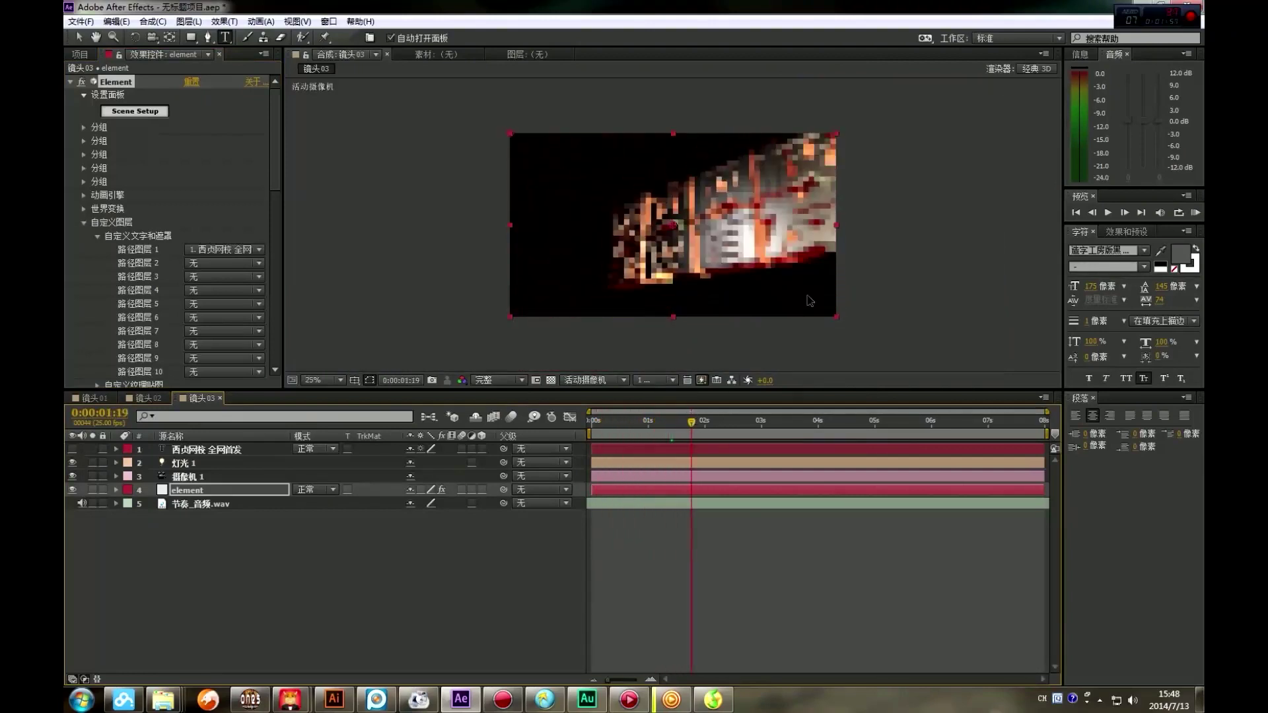
# Delete the copied 摄像机 1 camera layer from 镜头03
pyautogui.click(307, 532)
pyautogui.click(211, 477)
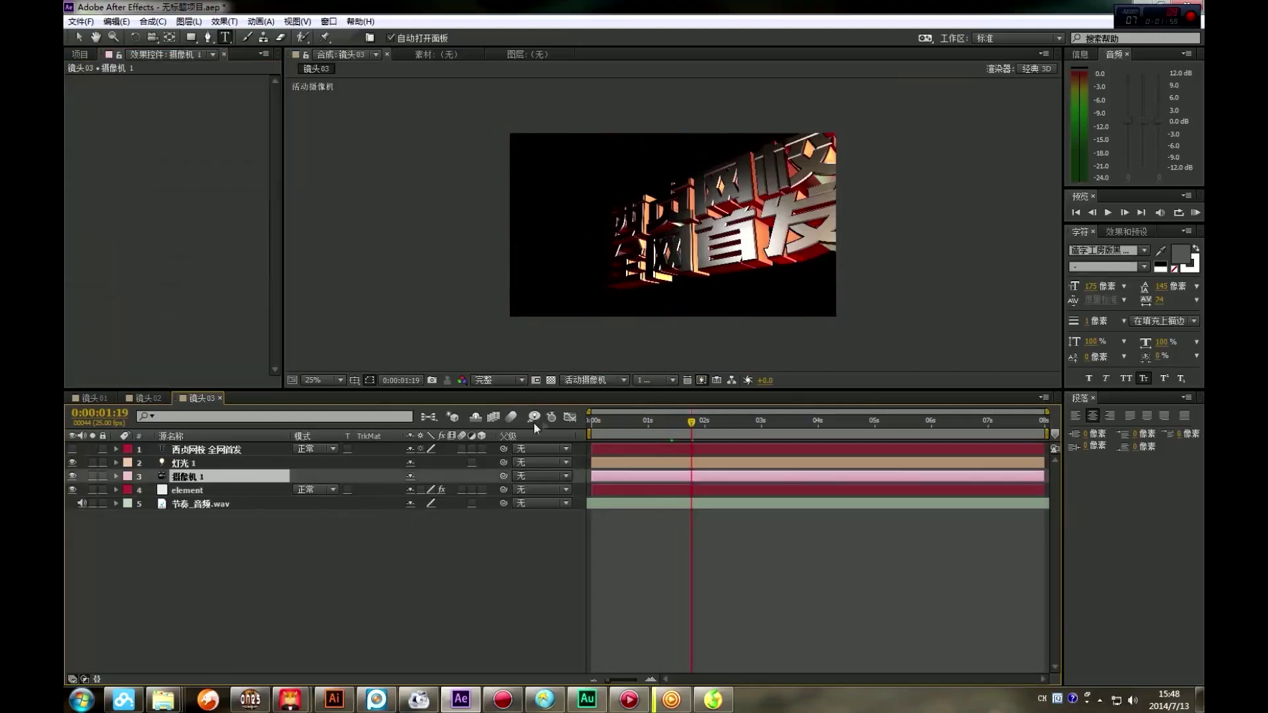
pyautogui.press('Delete')
pyautogui.press('.')
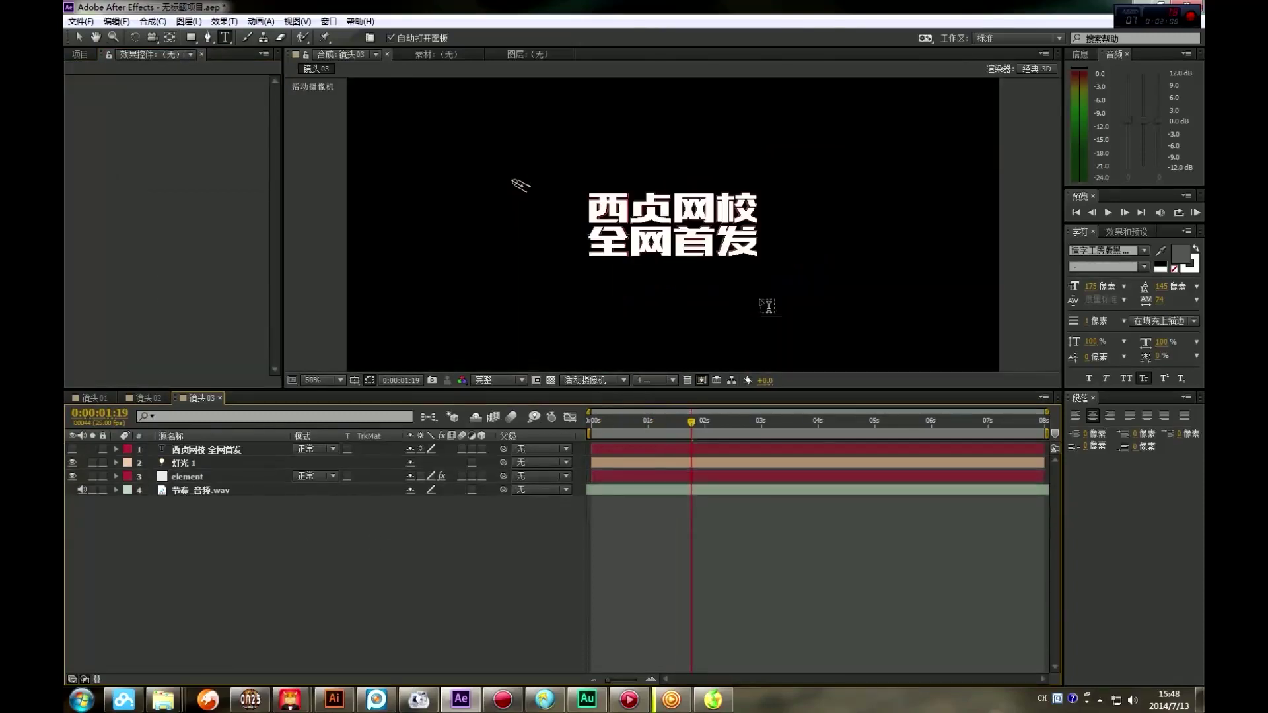
# Return the current time to 0:00:00:00 and add a new two-node camera with the 35 mm preset
pyautogui.moveTo(597, 426)
pyautogui.mouseDown()
pyautogui.moveTo(671, 417)
pyautogui.moveTo(590, 428)
pyautogui.mouseUp()
pyautogui.press('.')
pyautogui.rightClick(317, 417)
pyautogui.moveTo(397, 425)
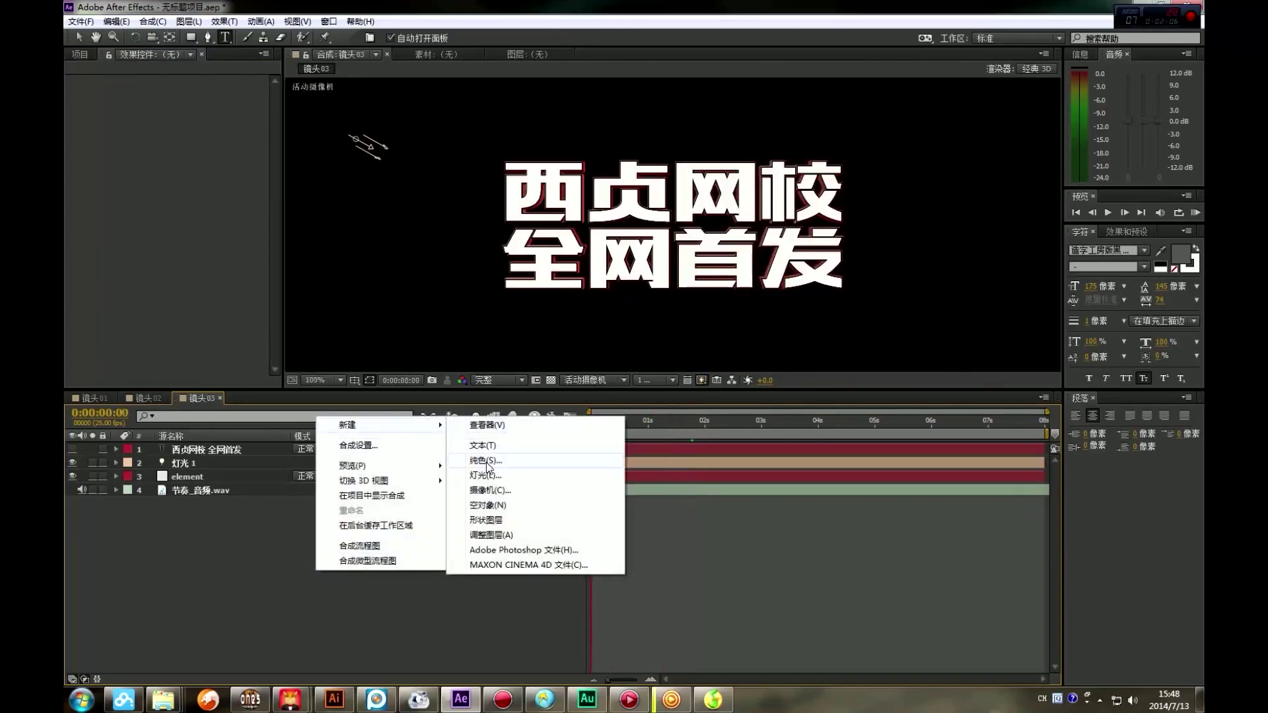
pyautogui.click(496, 492)
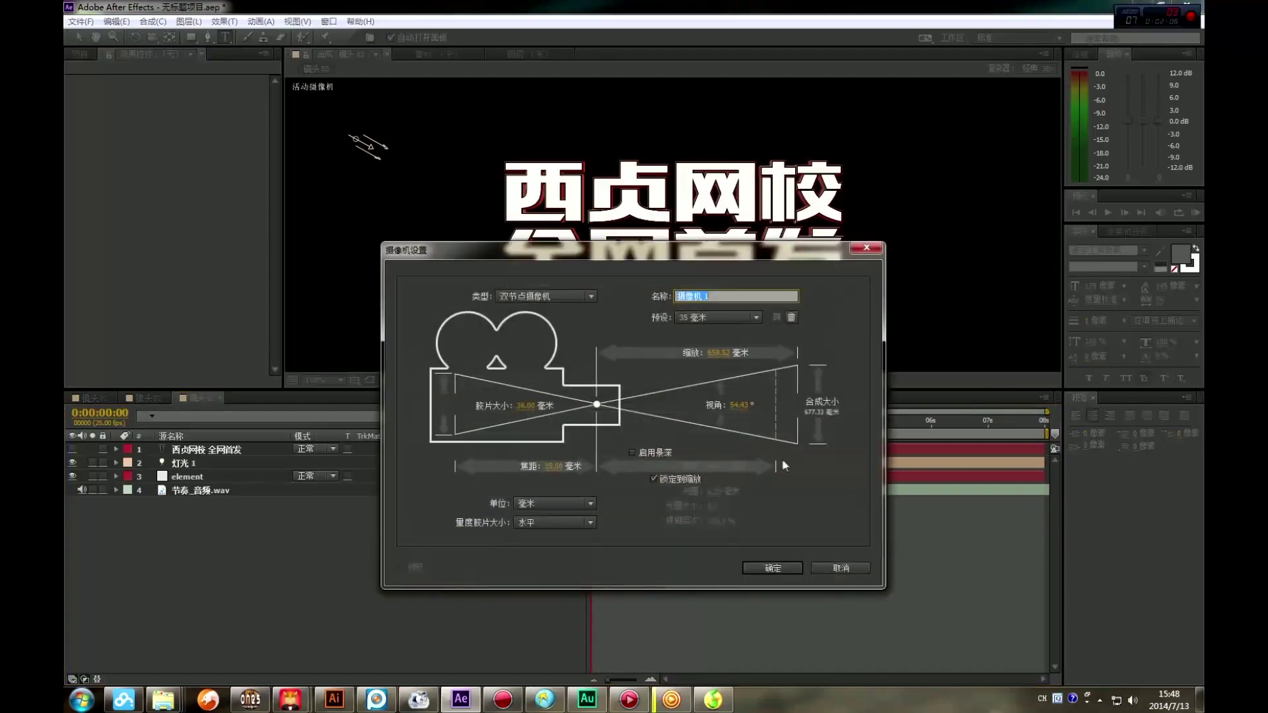
pyautogui.click(772, 568)
# Activate the camera tool for adjusting the new camera's view of the 3D text
pyautogui.moveTo(153, 42); pyautogui.dragTo(185, 49)
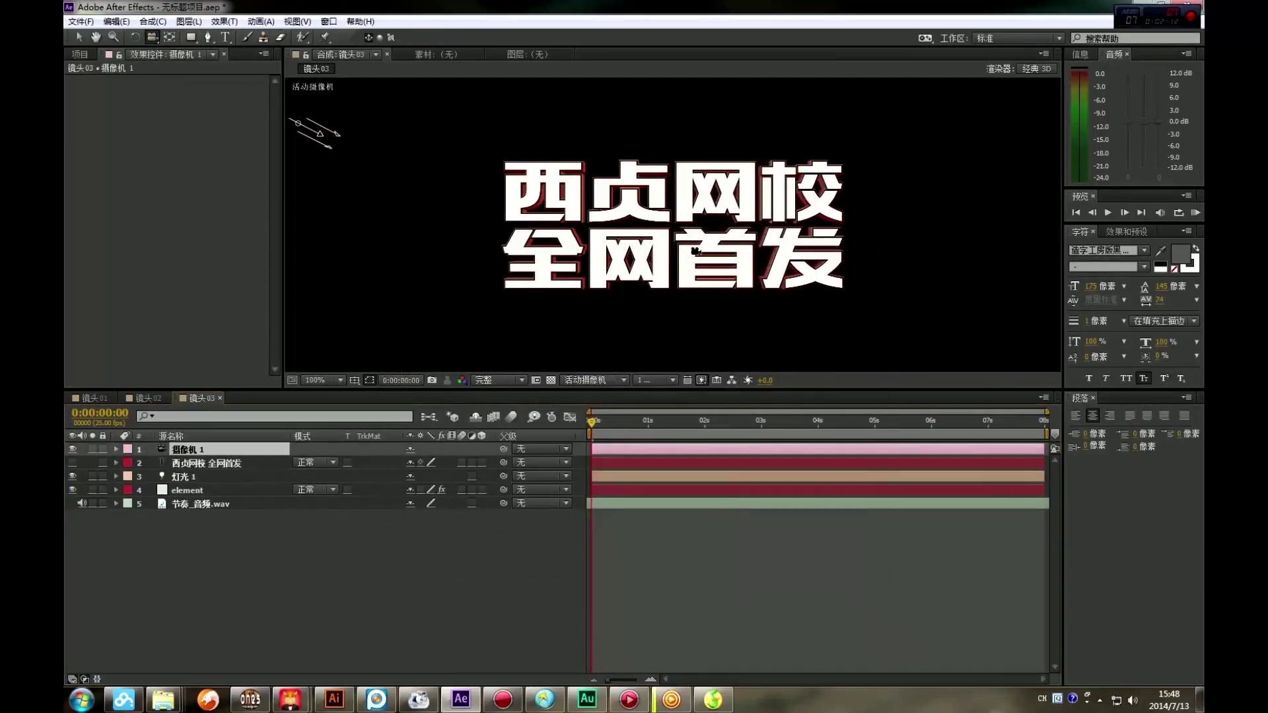
pyautogui.press(',')
pyautogui.press('.')
pyautogui.press(',')
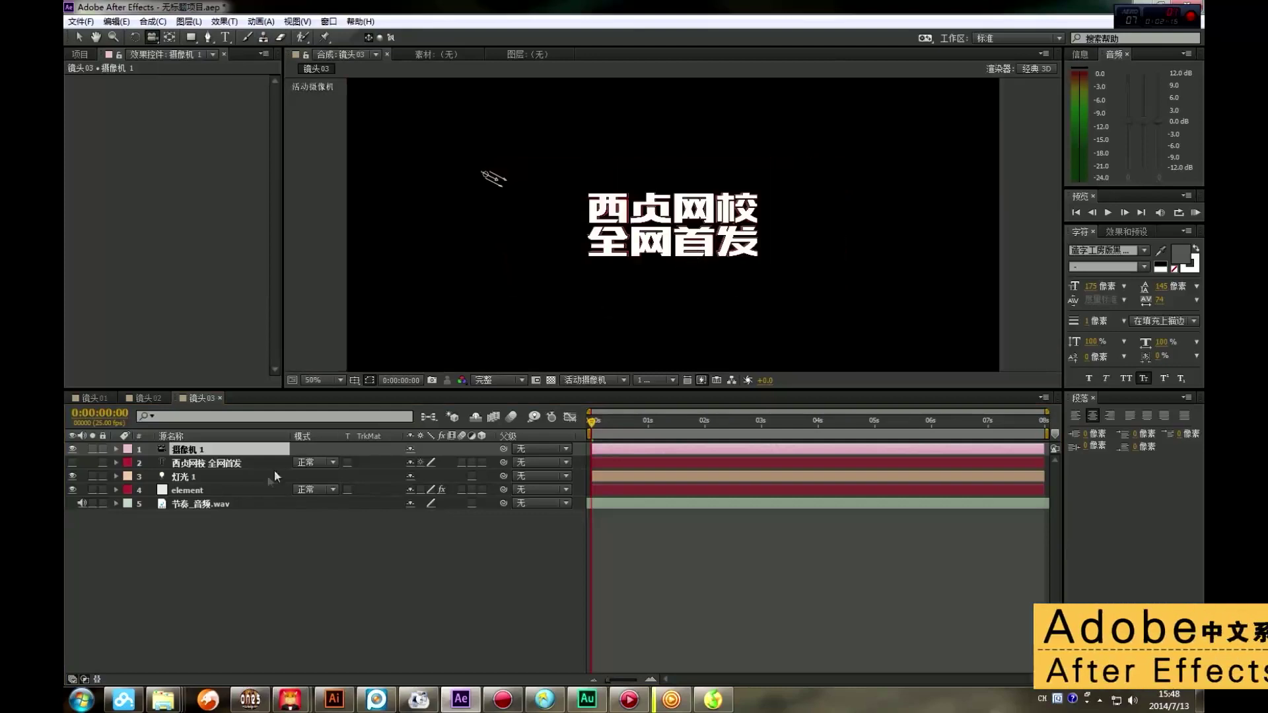
# Reveal the audio waveform of the 节奏_音频.wav layer in 镜头03
pyautogui.click(152, 505)
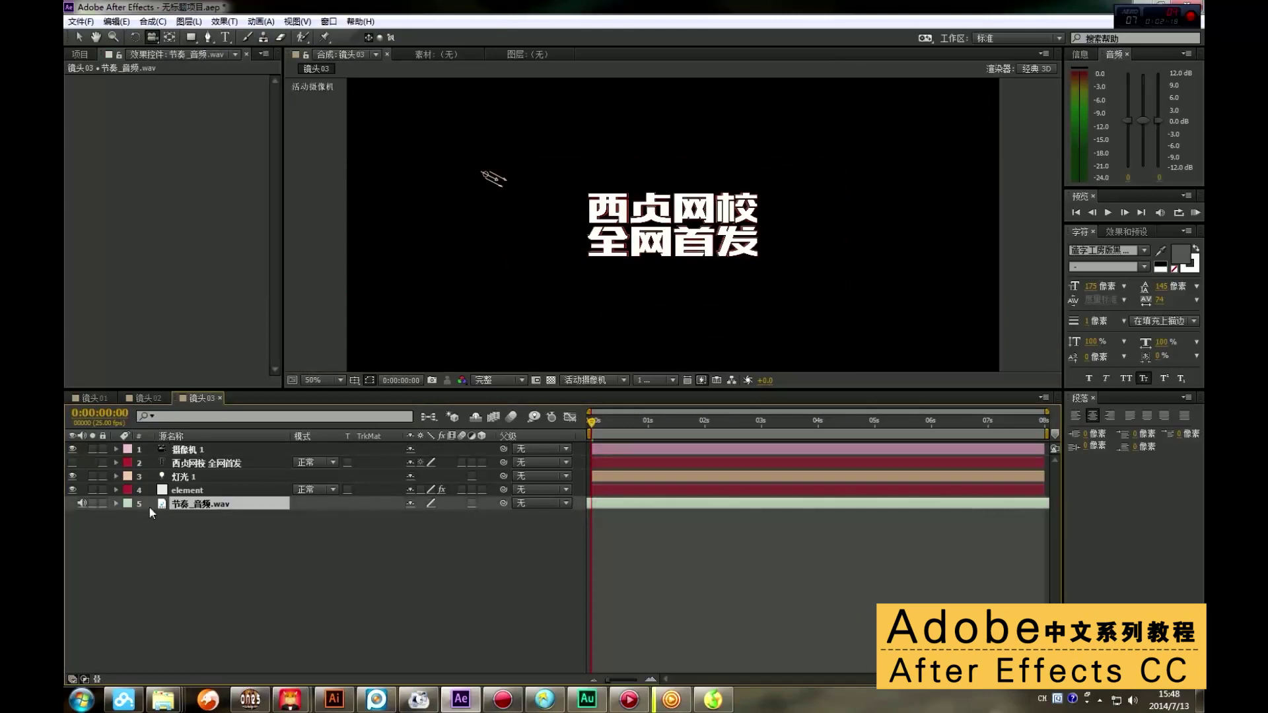
pyautogui.press('F2')
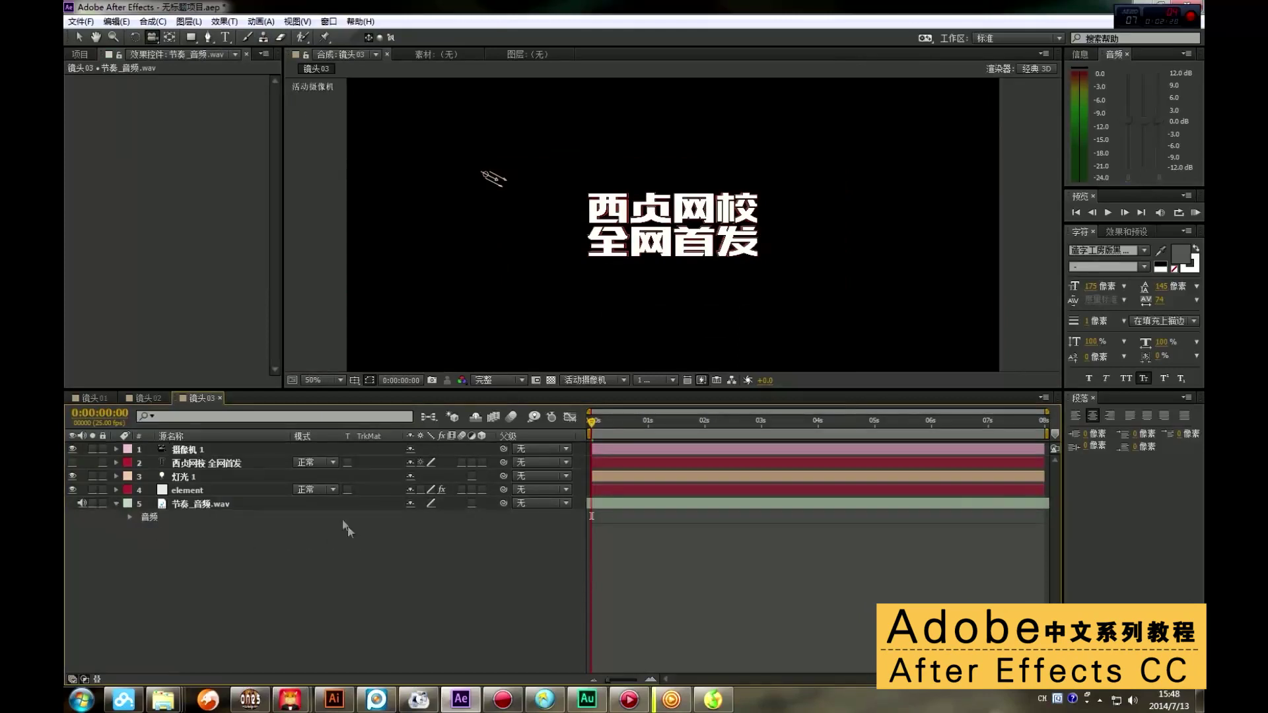
pyautogui.click(129, 517)
pyautogui.click(144, 544)
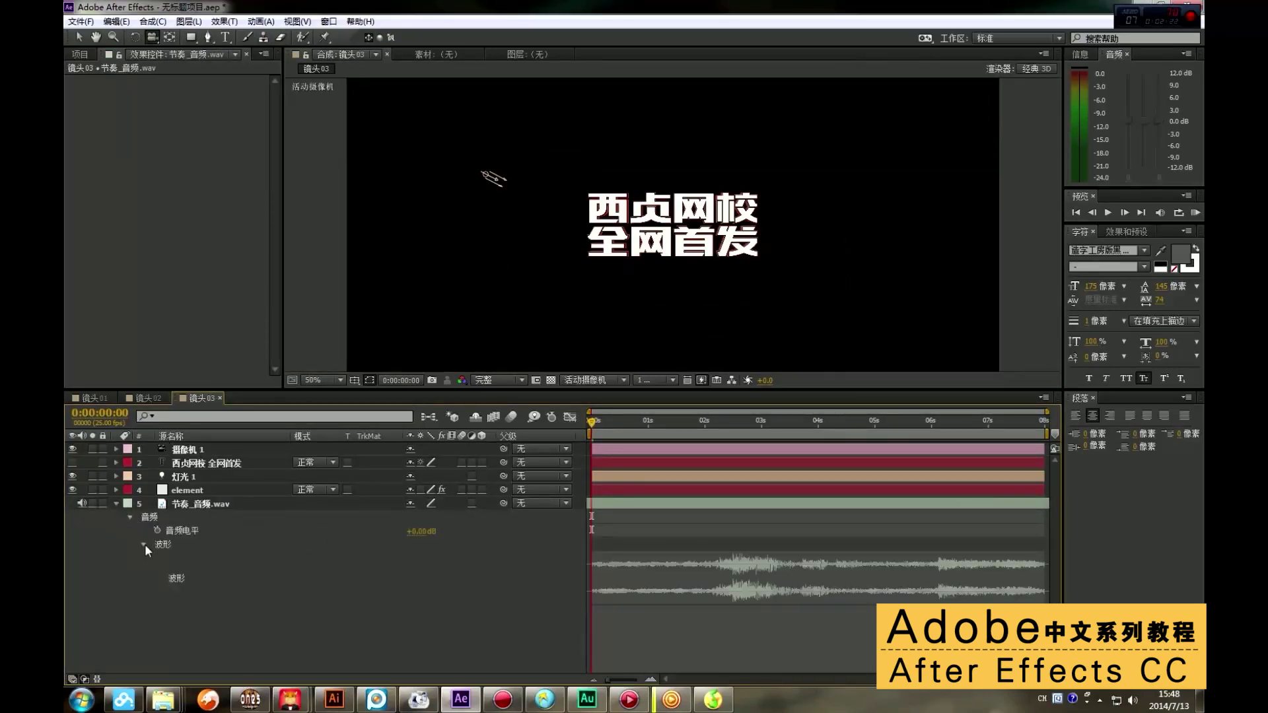
# Shift the 节奏_音频.wav audio slightly earlier on the timeline and preview the sound from 0:00:00:15
pyautogui.moveTo(725, 424); pyautogui.dragTo(934, 427)
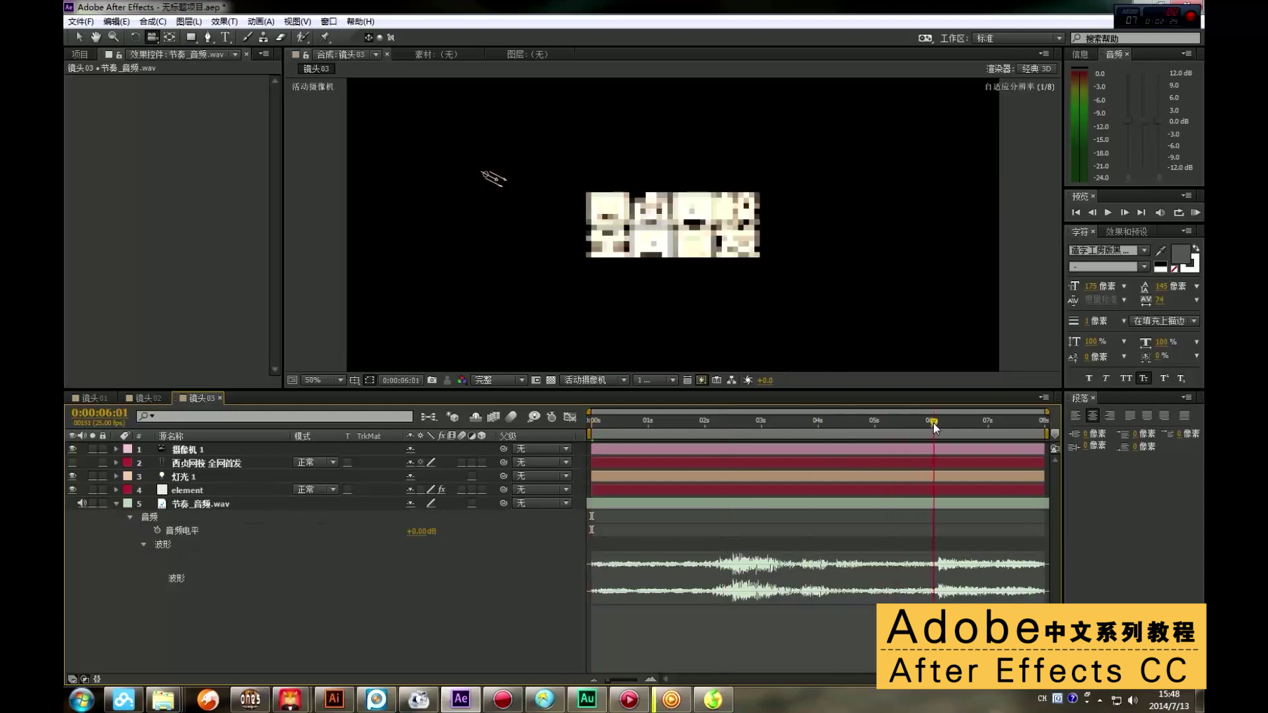
pyautogui.click(963, 505)
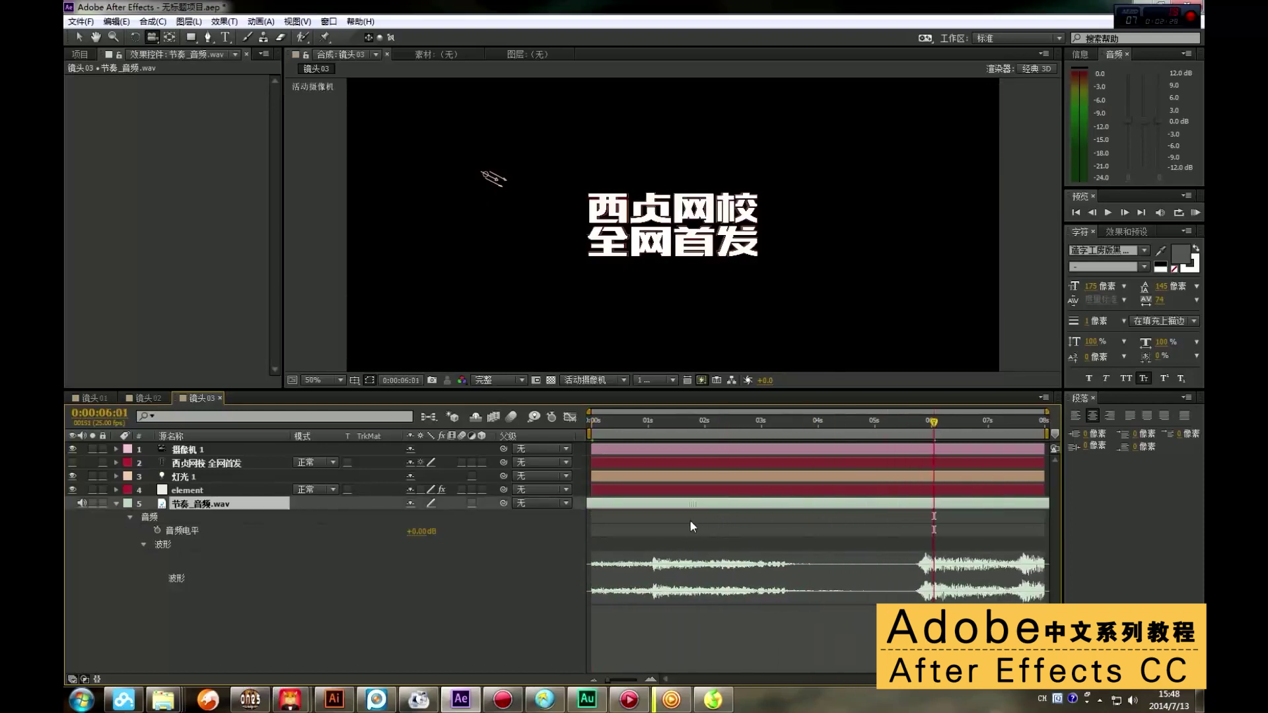
pyautogui.click(626, 420)
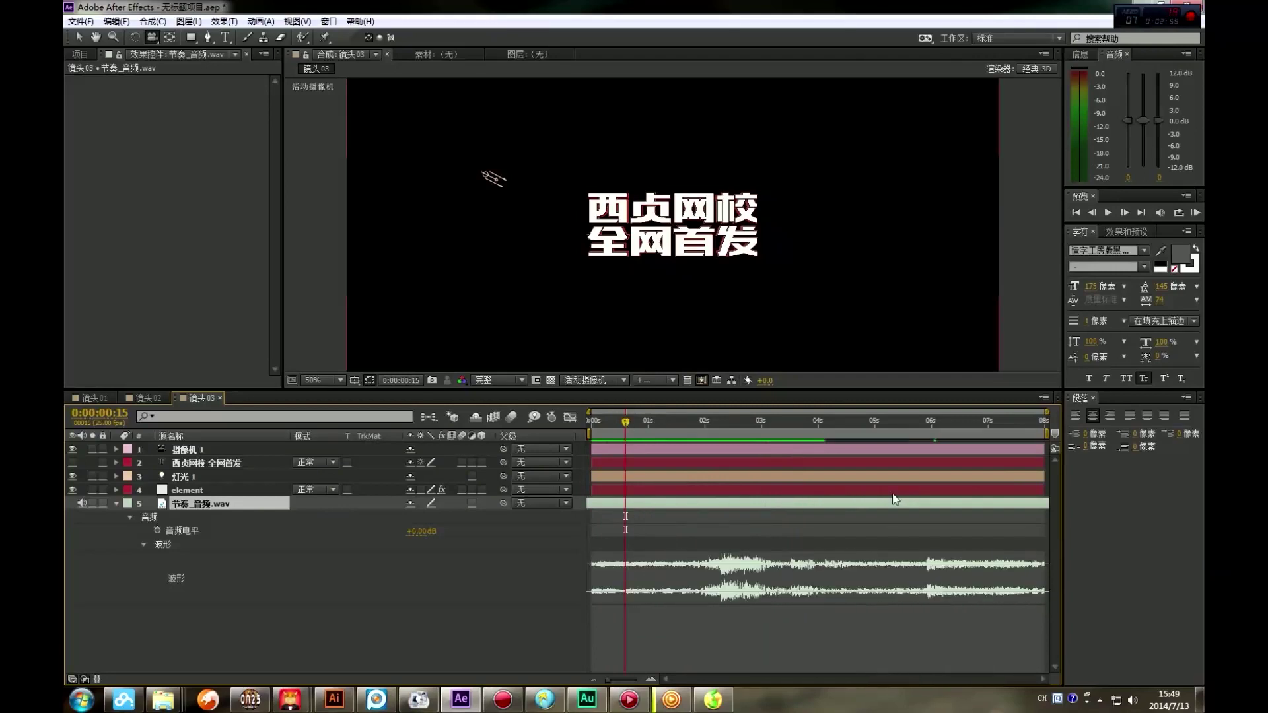
pyautogui.press('KP_Decimal')
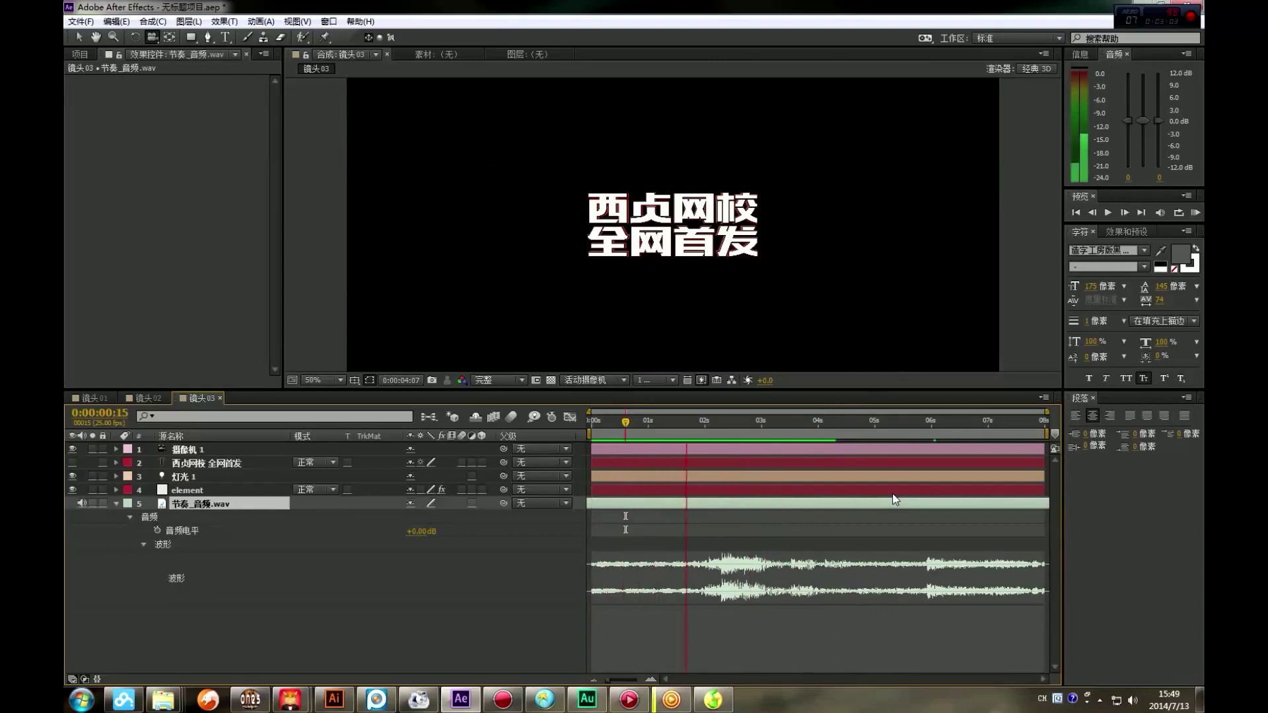
pyautogui.press('KP_Decimal')
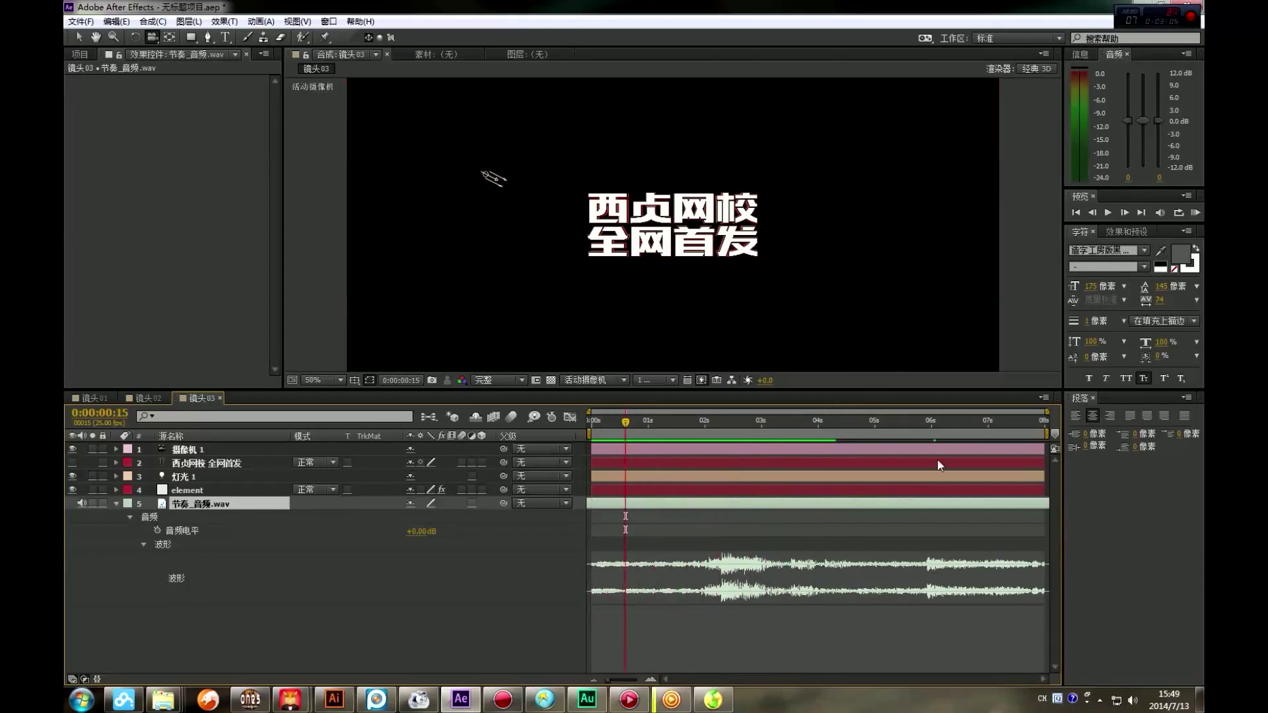
# Scrub across the first loud peak of the waveform, from 0:00:02:05 to 0:00:02:18, to judge the camera timing
pyautogui.click(664, 420)
pyautogui.moveTo(683, 423); pyautogui.dragTo(723, 429)
pyautogui.moveTo(722, 428); pyautogui.dragTo(718, 432)
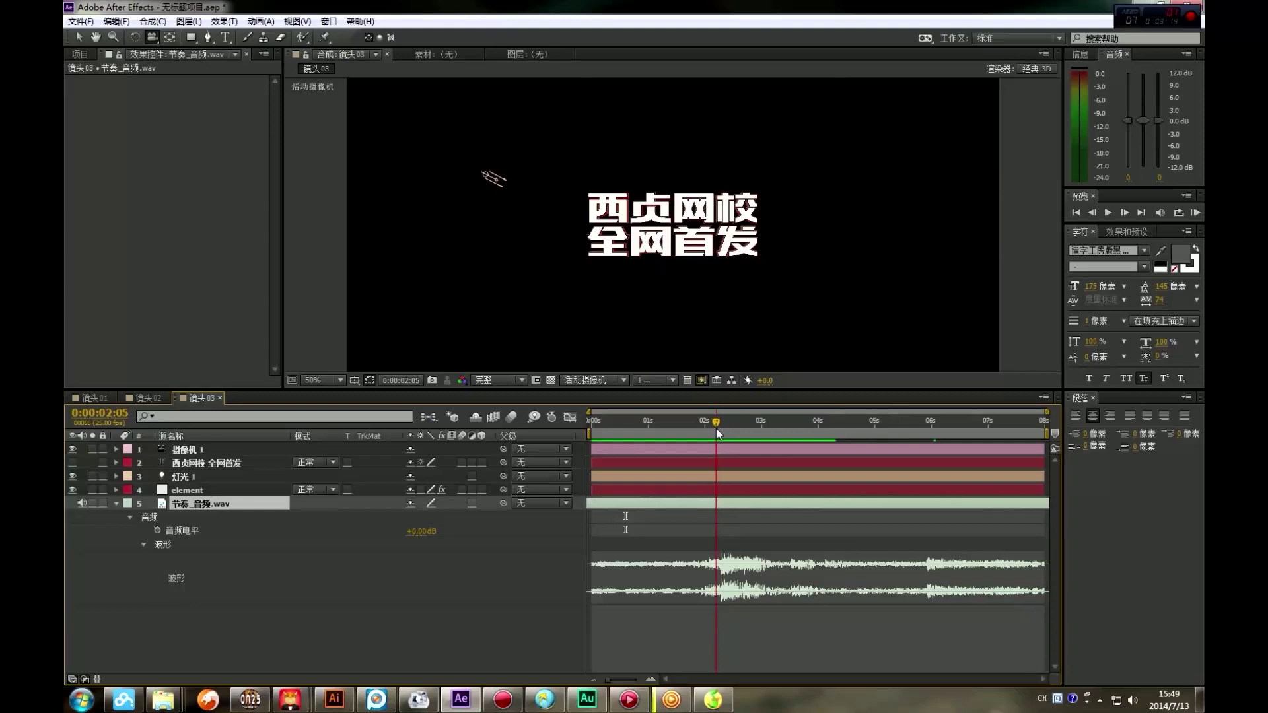
pyautogui.moveTo(718, 433); pyautogui.dragTo(746, 430)
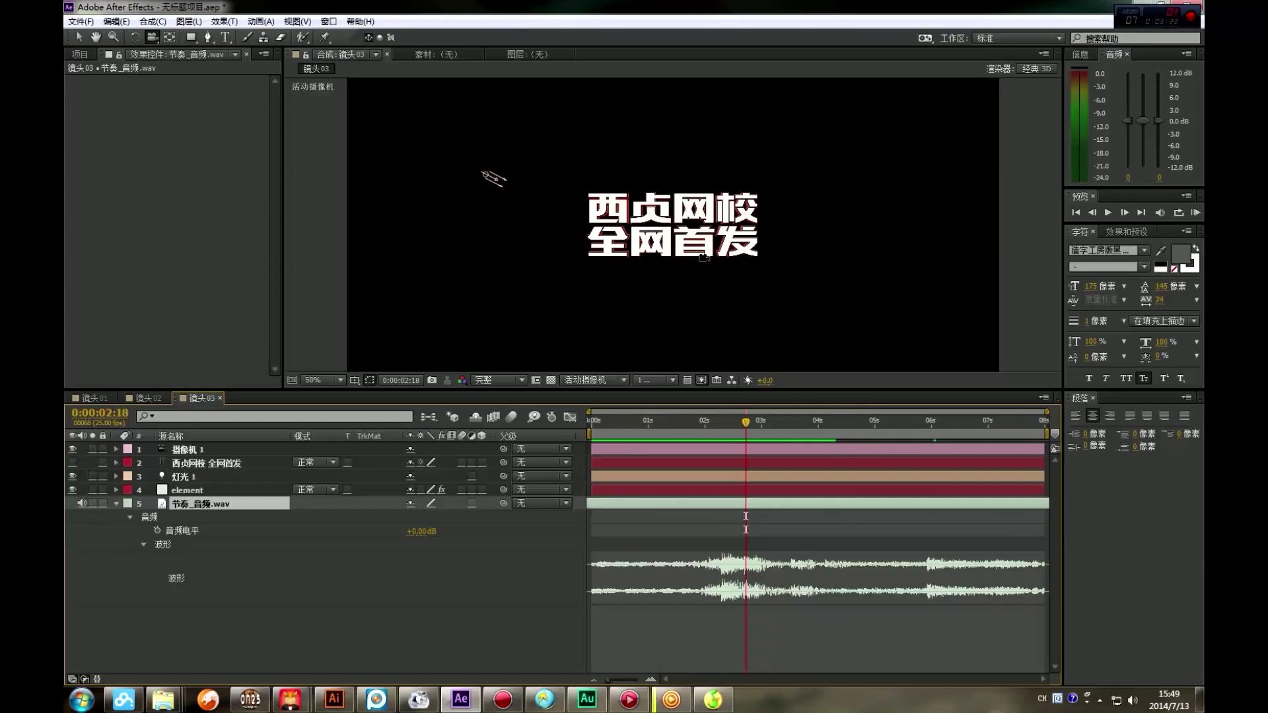
# Switch to the reference video 企业宣传效果.mov on the desktop and replay its 西贞网校 全网首发 title shot from 00:04 to study the text animation
pyautogui.click(1147, 6)
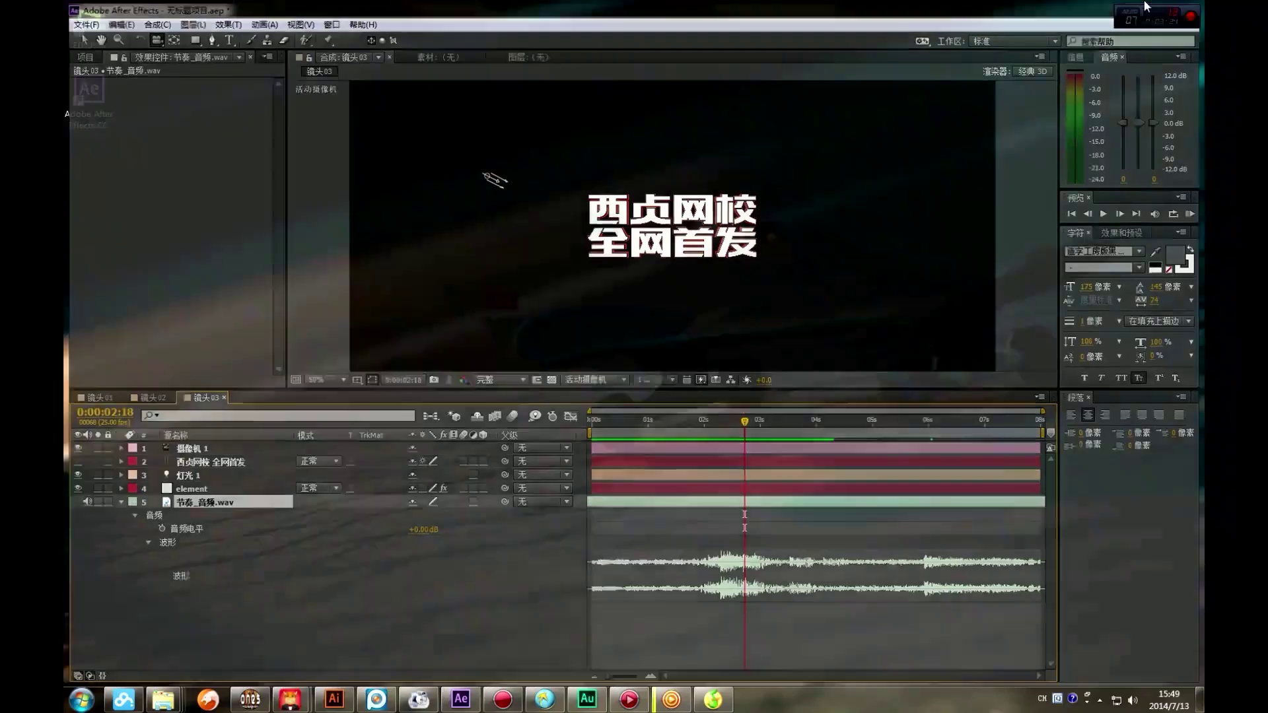
pyautogui.doubleClick(763, 242)
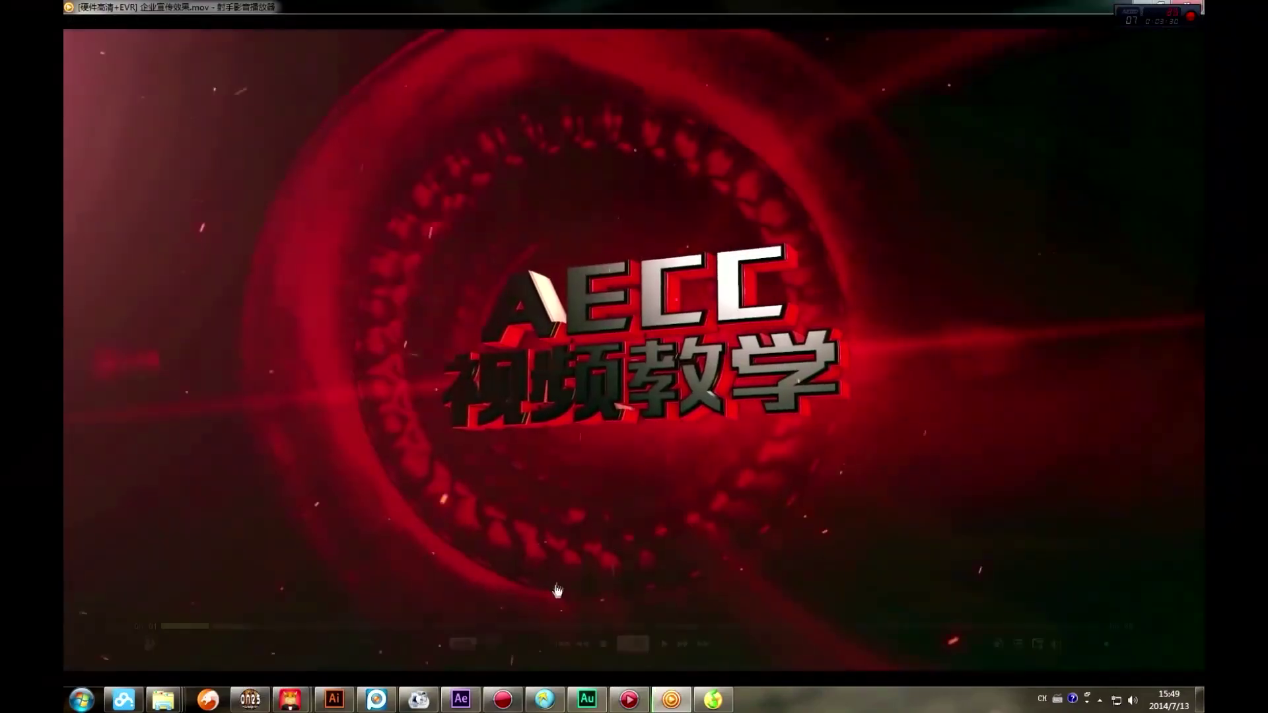
pyautogui.moveTo(644, 644)
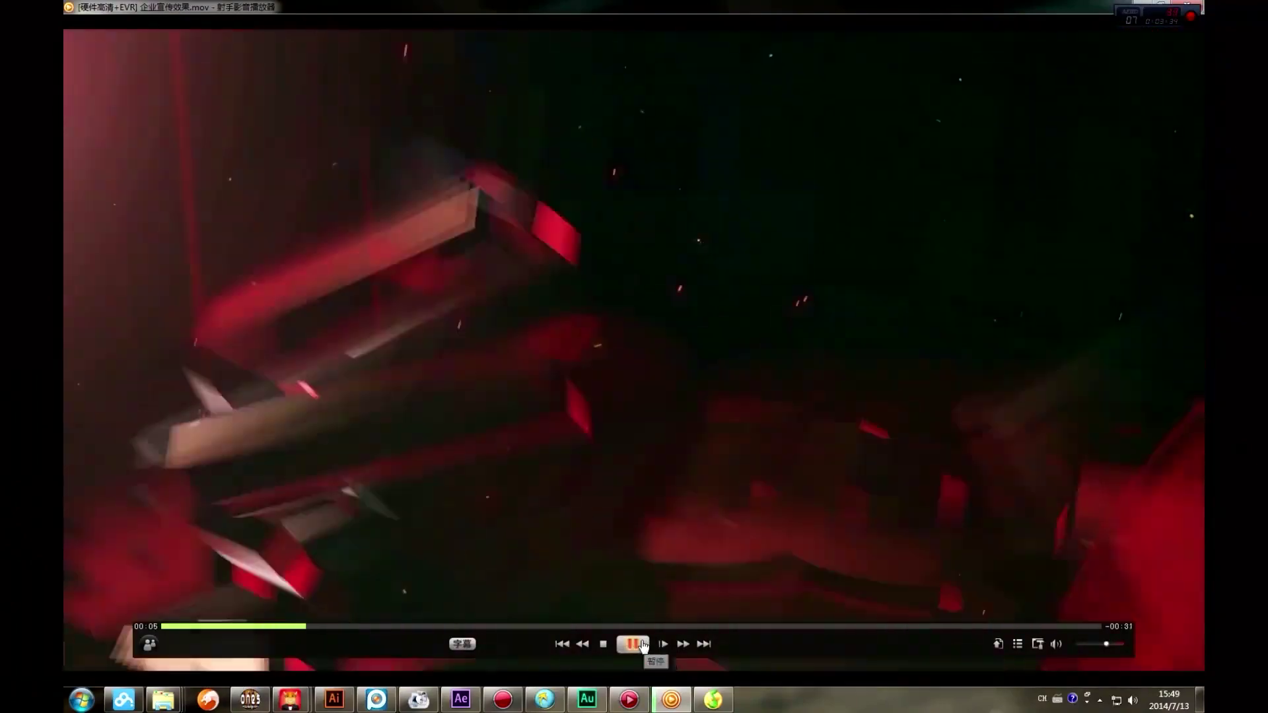
pyautogui.click(644, 644)
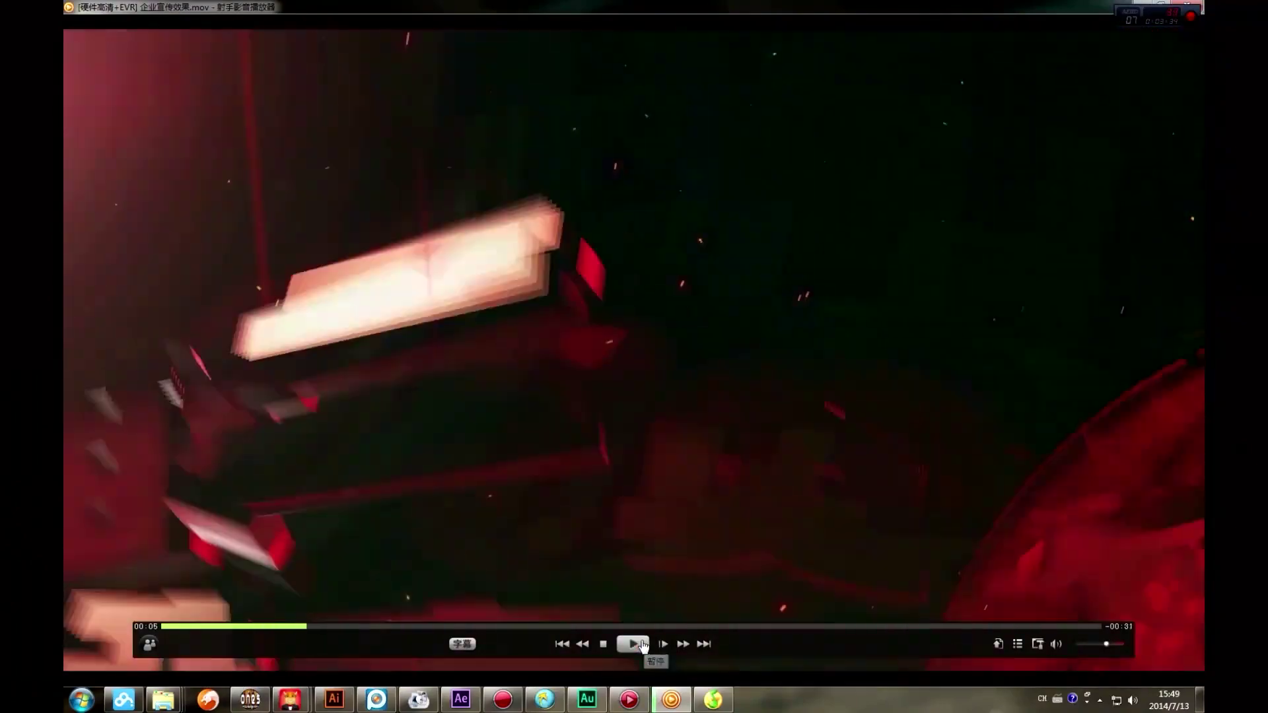
pyautogui.moveTo(586, 625)
pyautogui.click(633, 646)
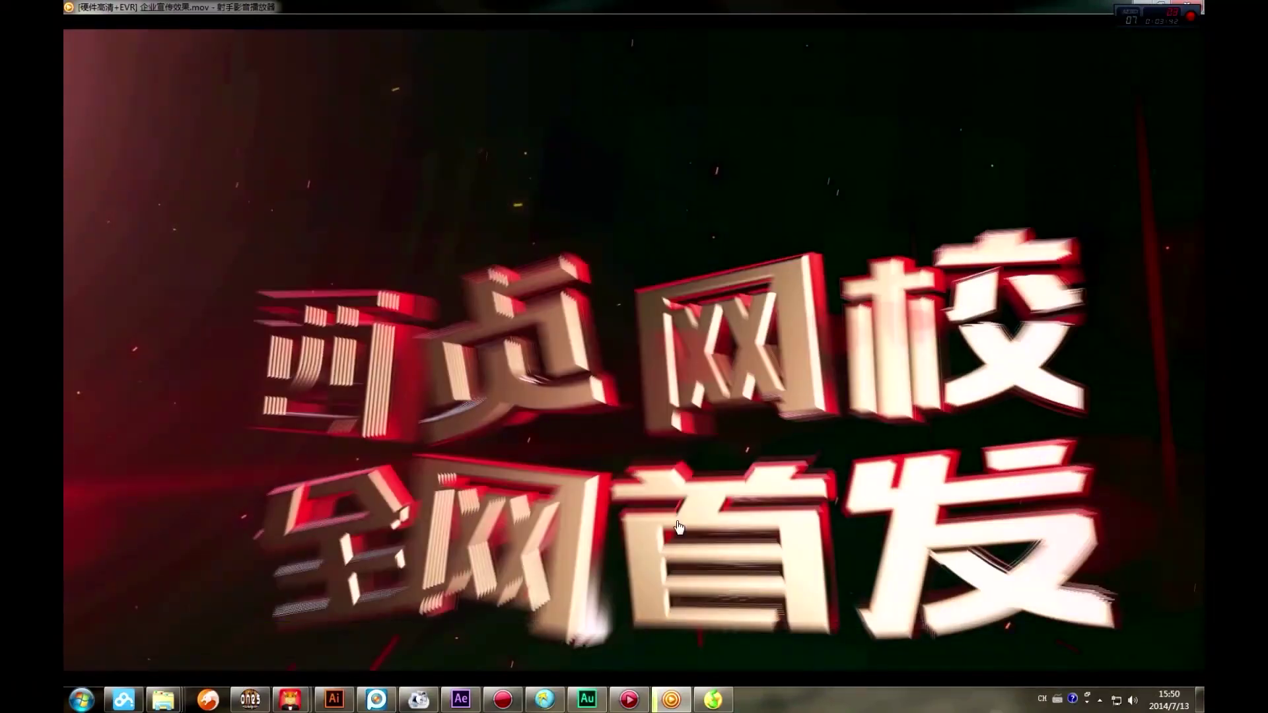
pyautogui.moveTo(650, 624)
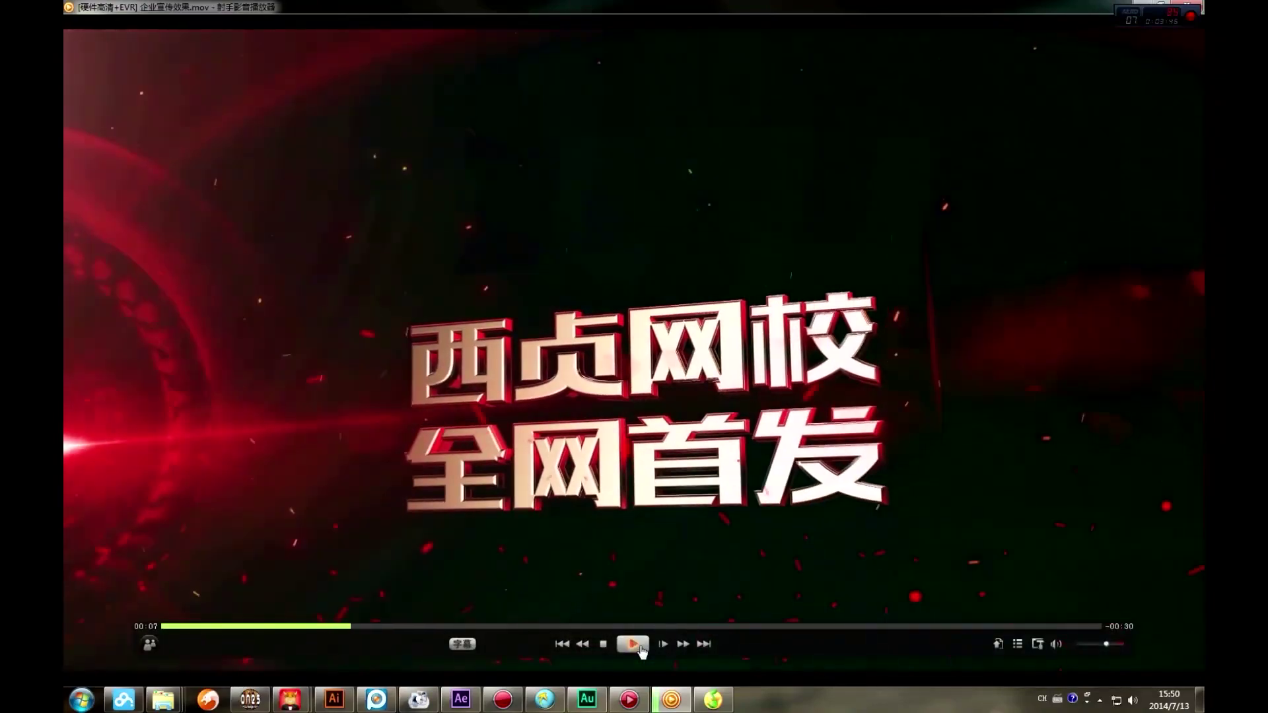
pyautogui.click(265, 626)
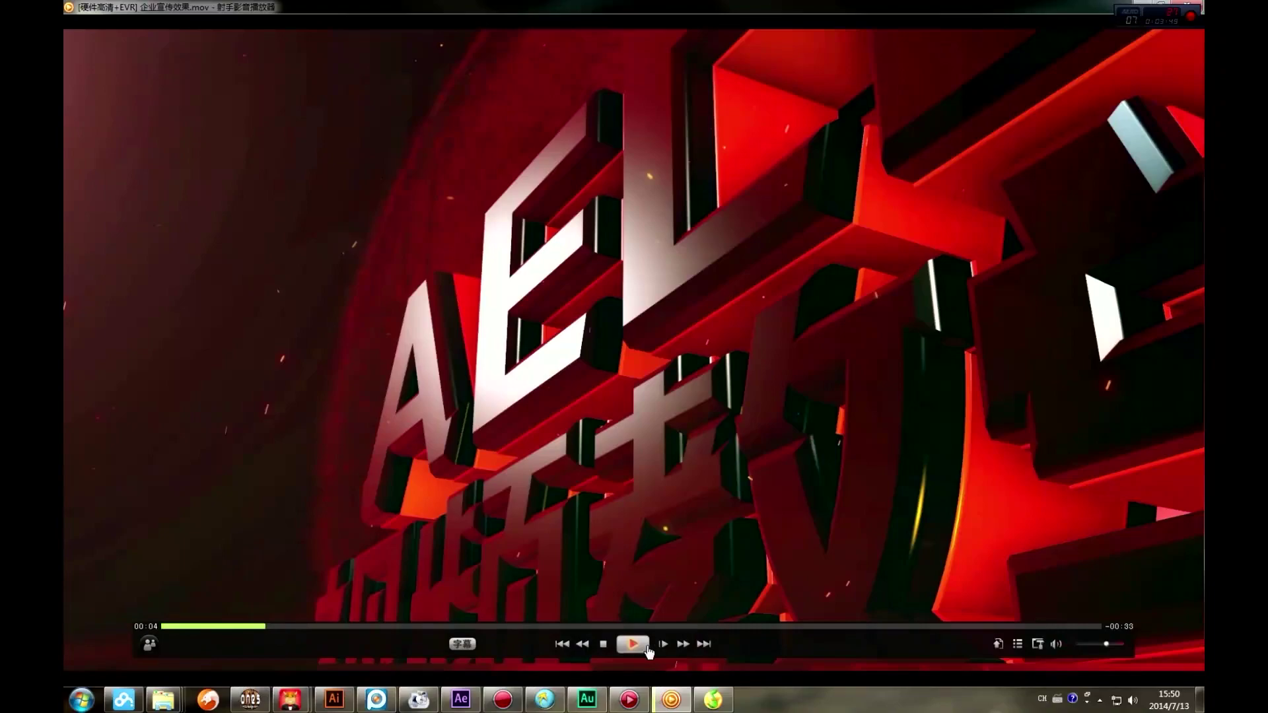
pyautogui.click(649, 649)
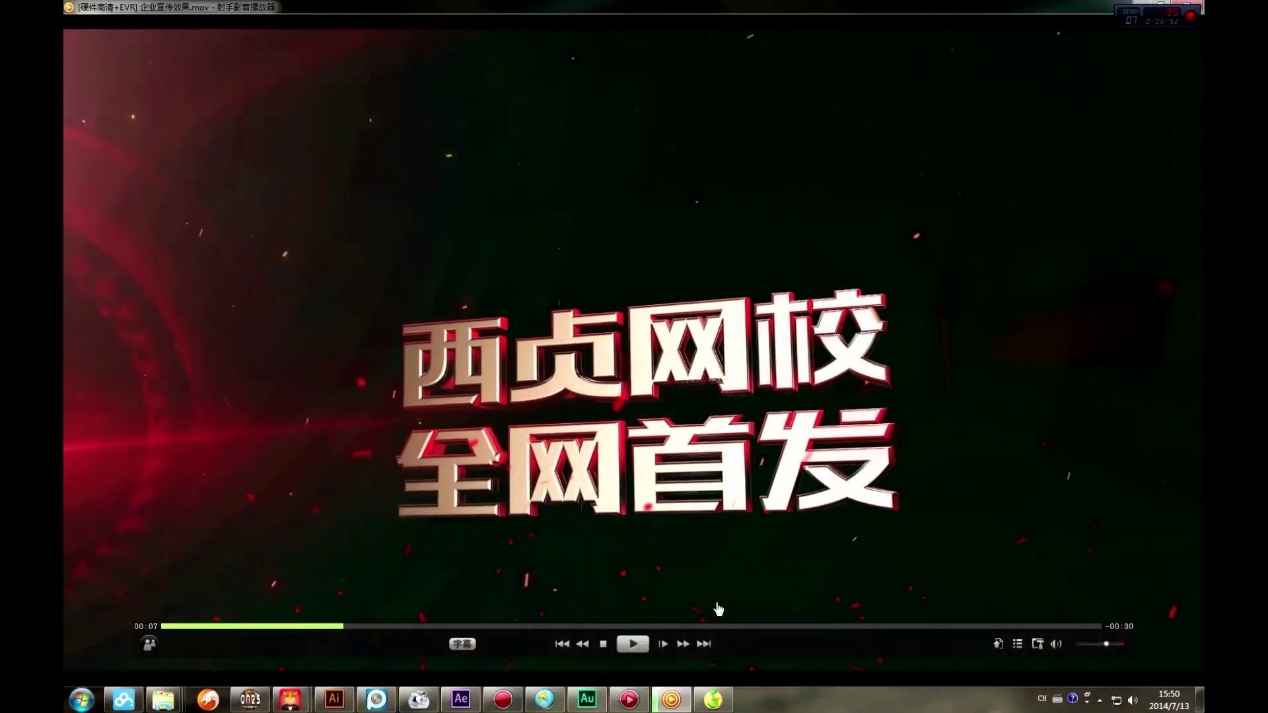
# Switch back to After Effects and set the current time to 0:00:01:09
pyautogui.click(1143, 6)
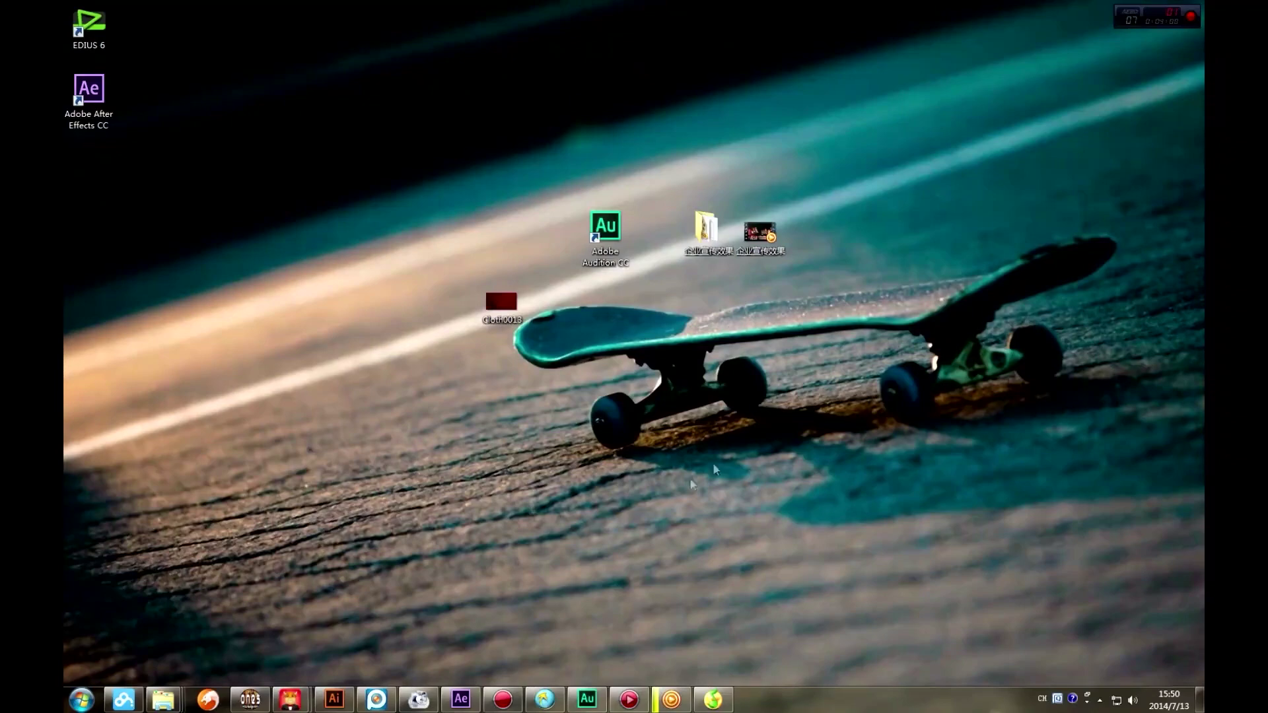
pyautogui.moveTo(479, 695)
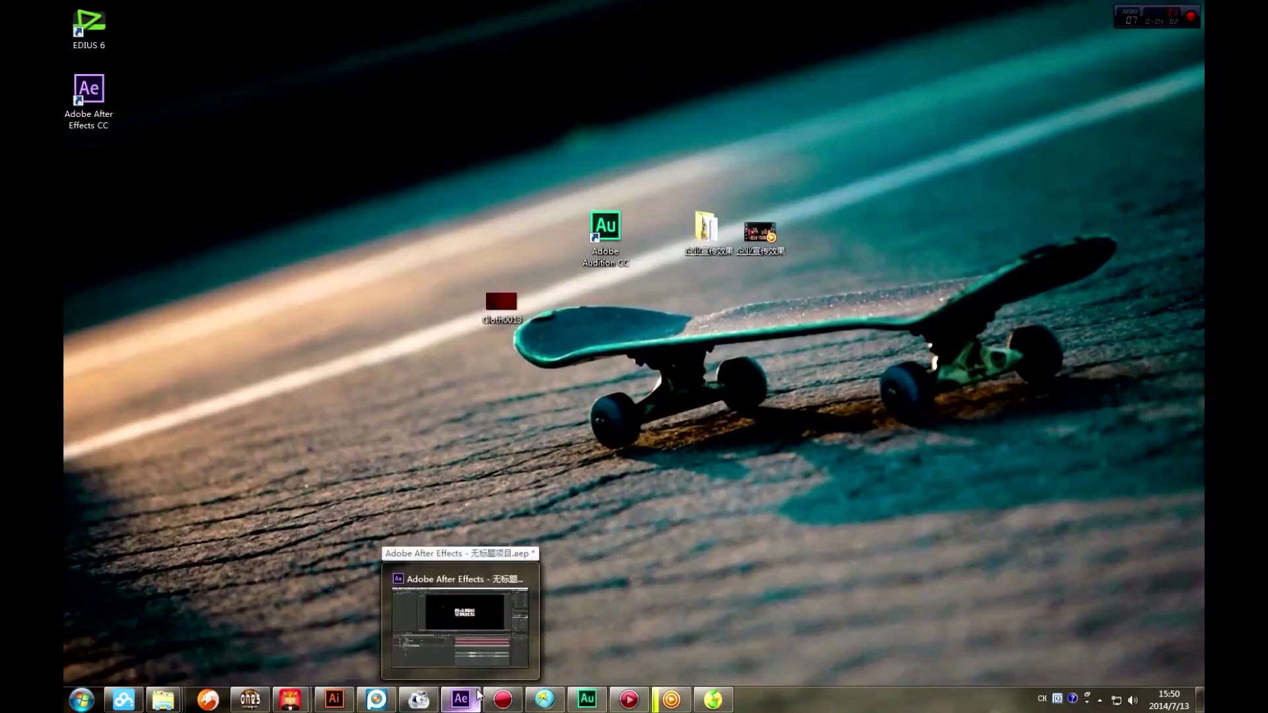
pyautogui.click(484, 611)
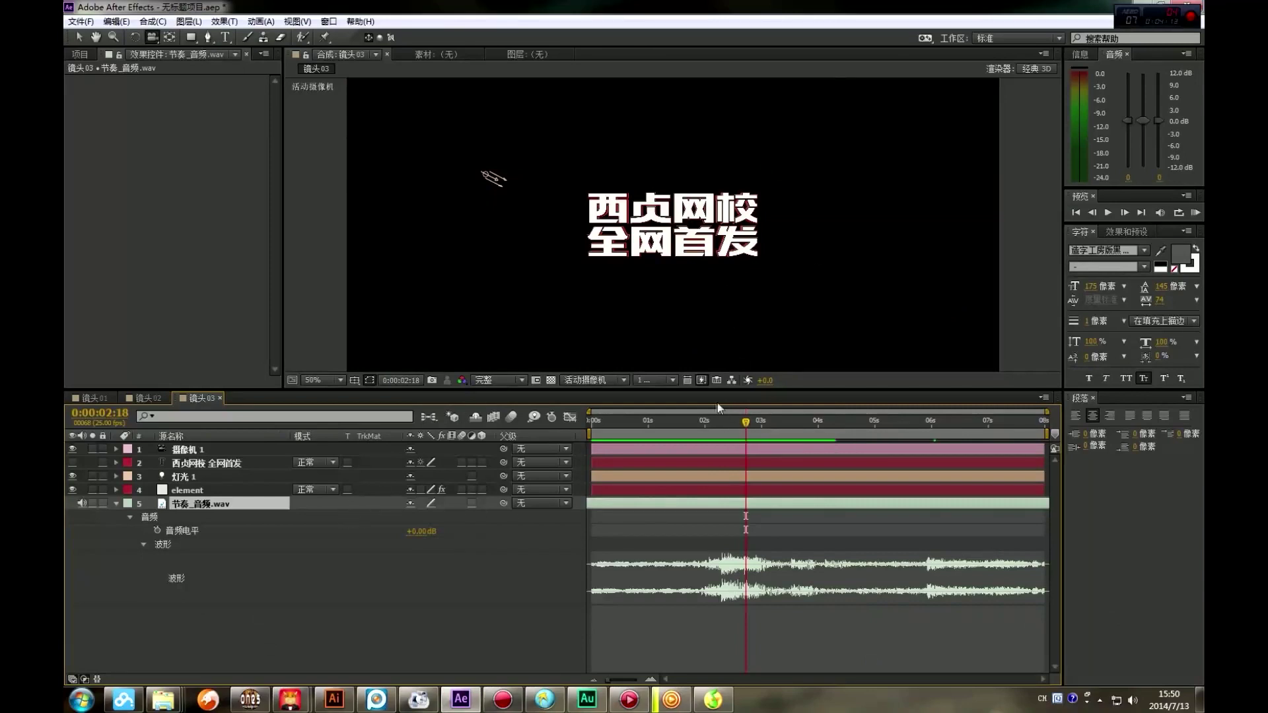
pyautogui.click(669, 415)
# In the element layer's Element effect, enable 多重对象 under 粒子外形 of the first 分组
pyautogui.click(236, 489)
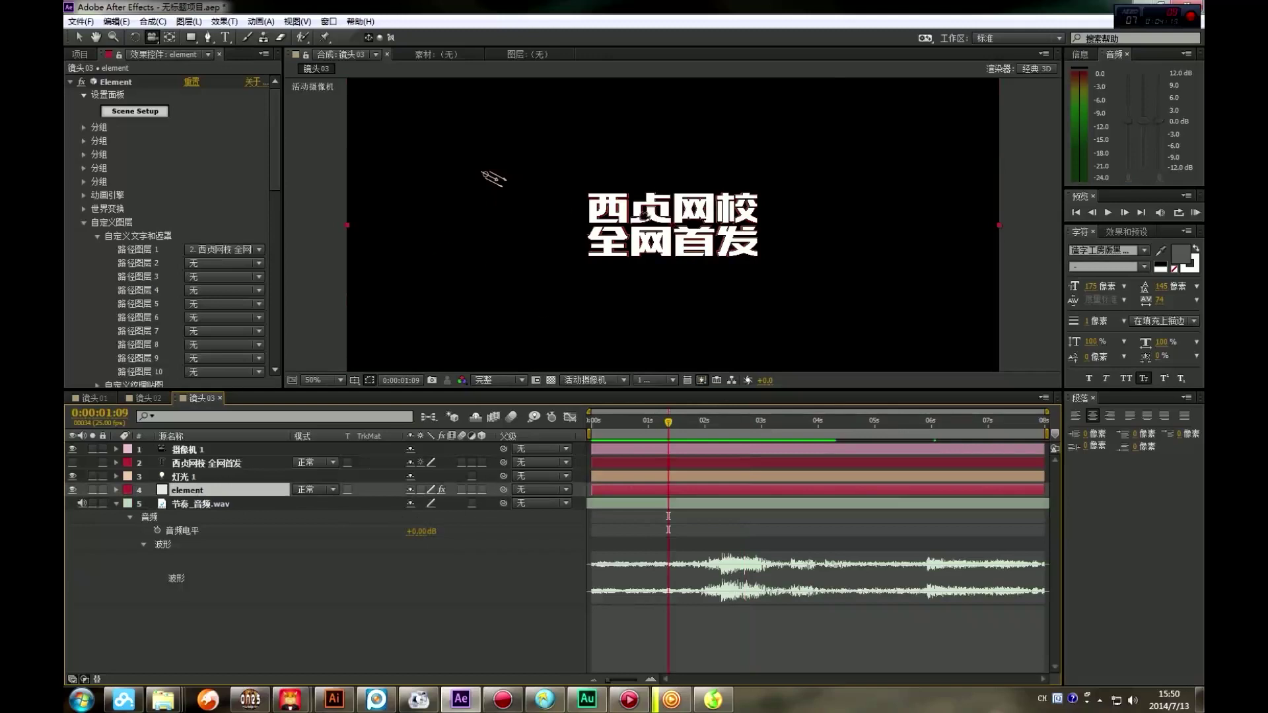
pyautogui.press('/')
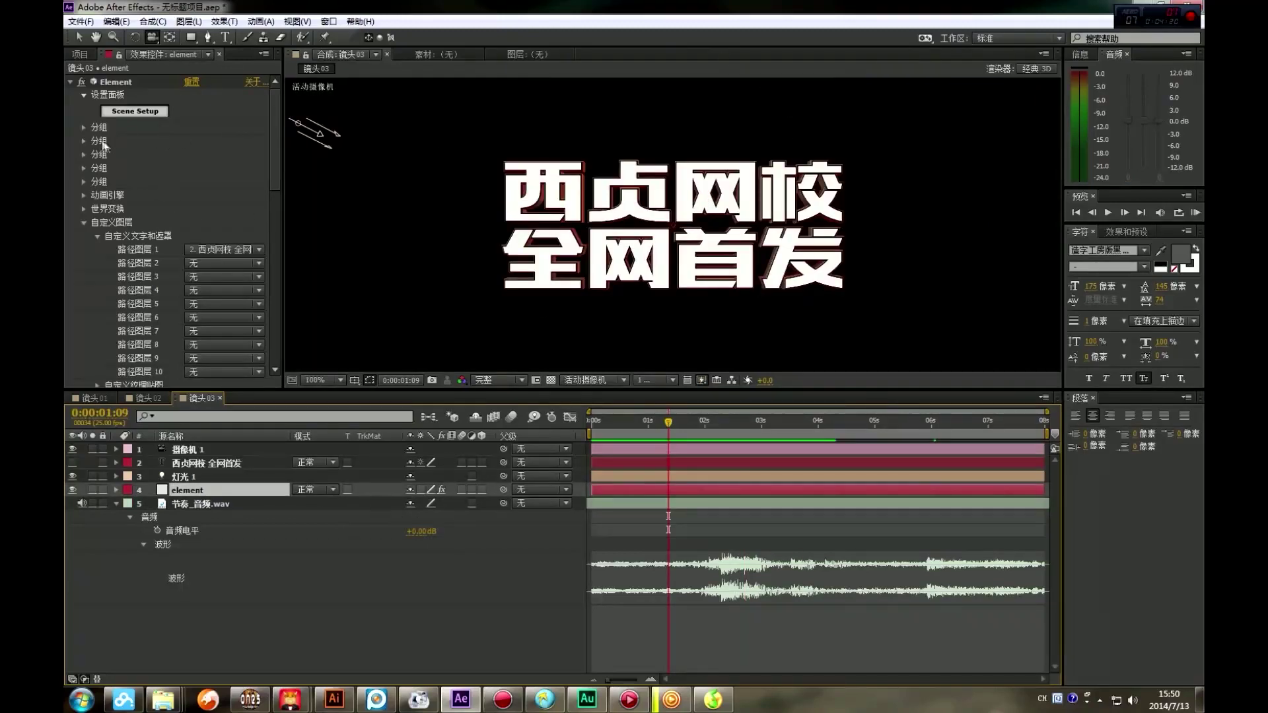
pyautogui.click(84, 221)
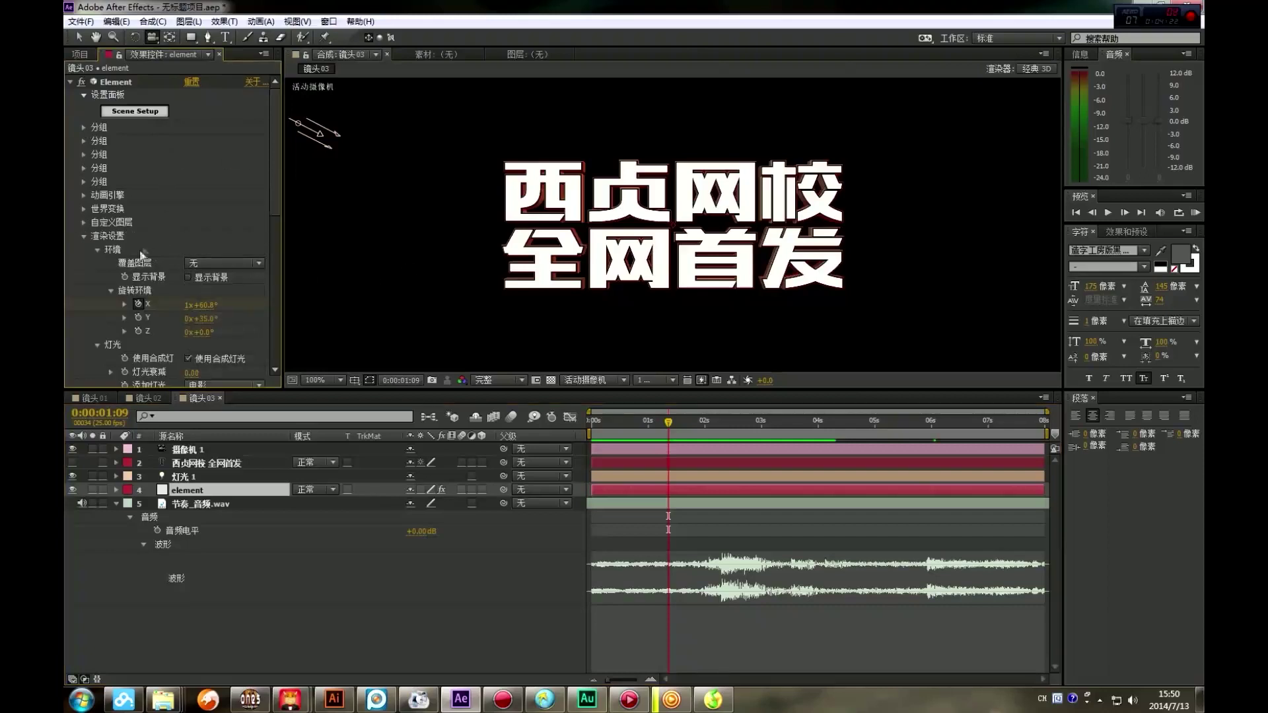
pyautogui.click(84, 237)
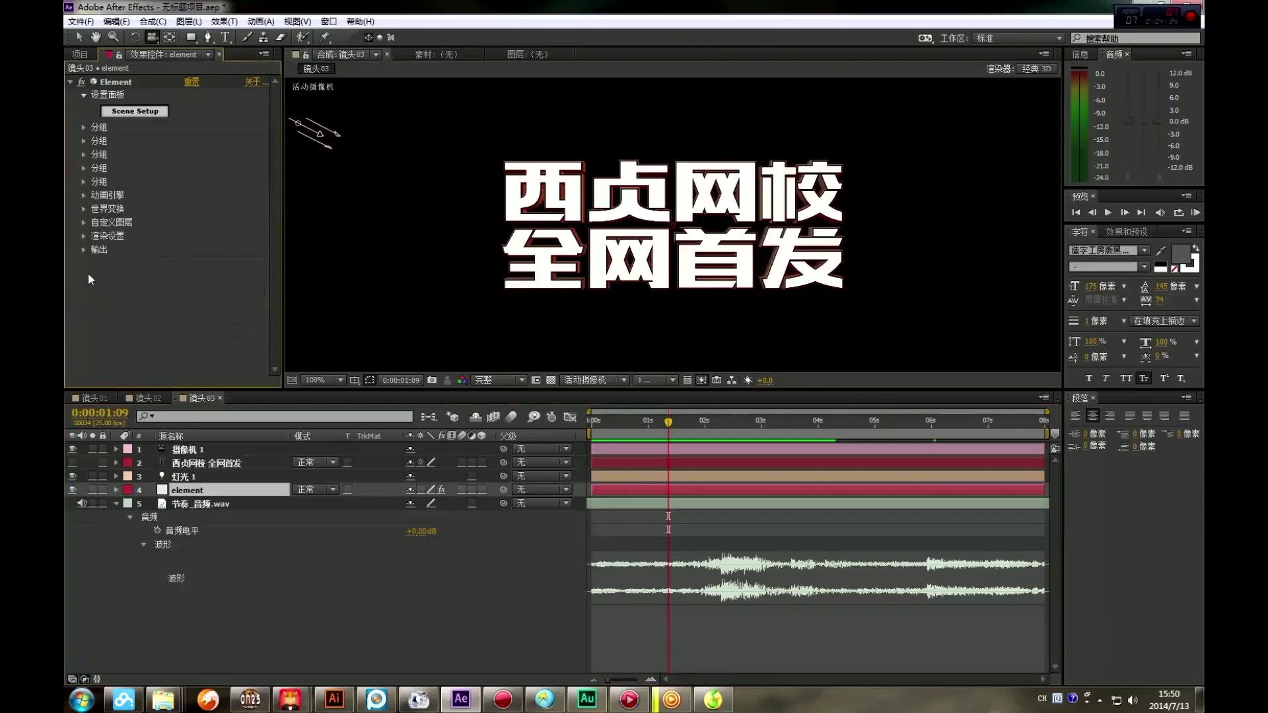
pyautogui.click(82, 128)
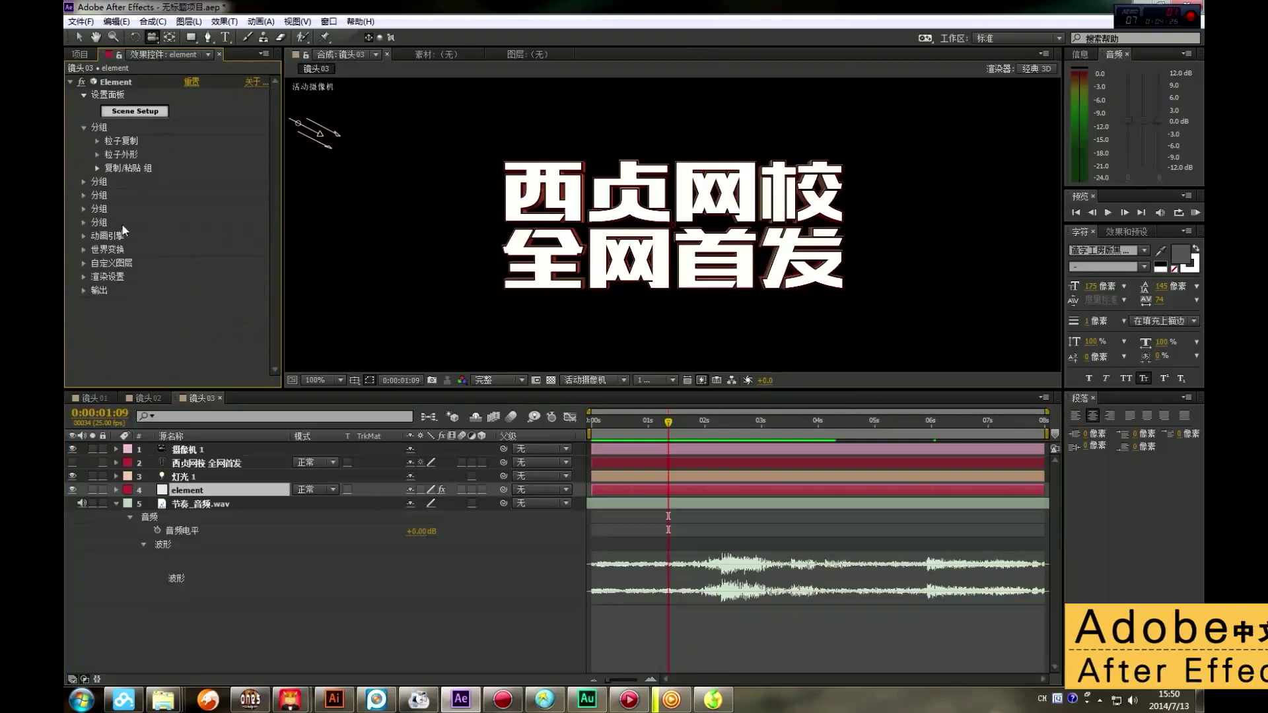
pyautogui.click(97, 149)
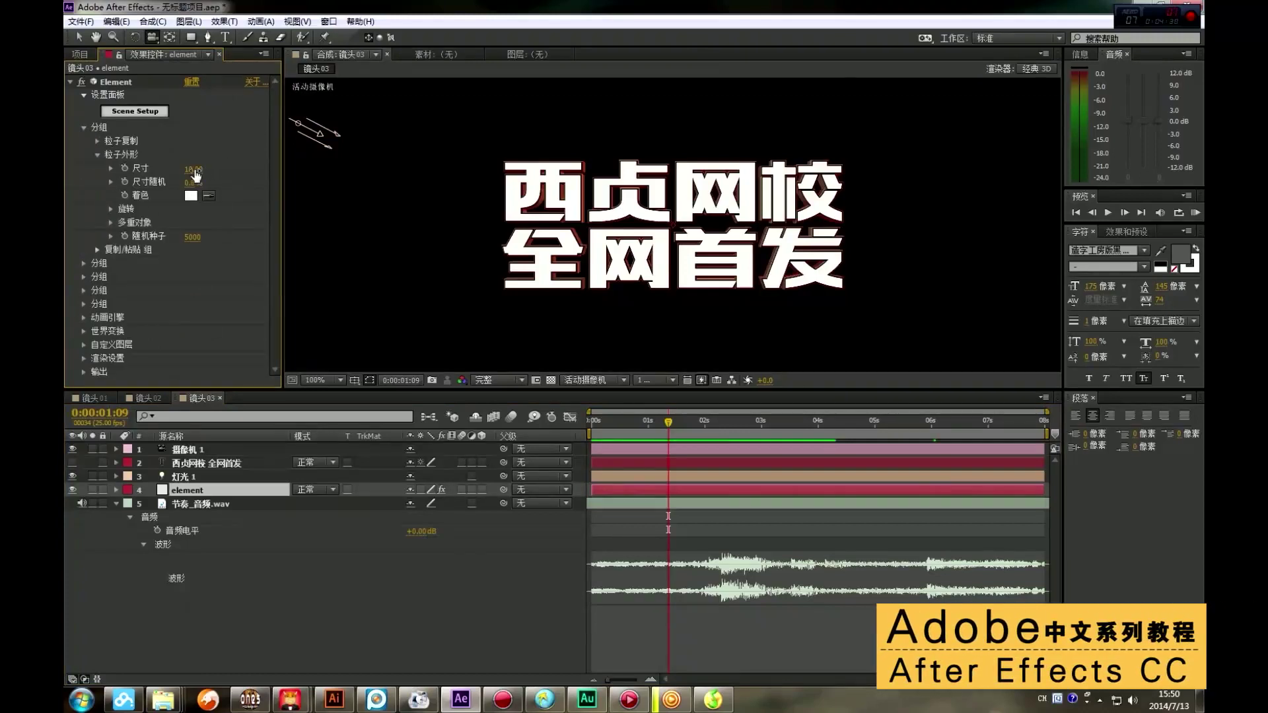
pyautogui.click(111, 222)
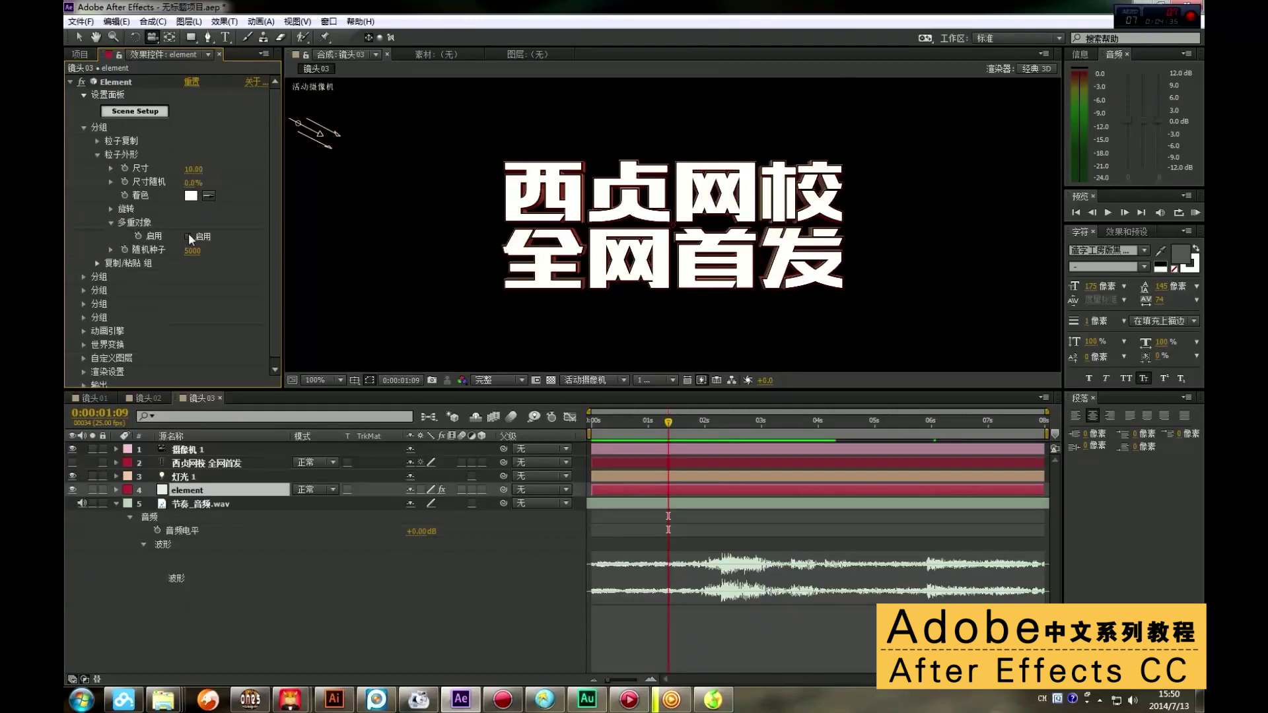
pyautogui.click(189, 236)
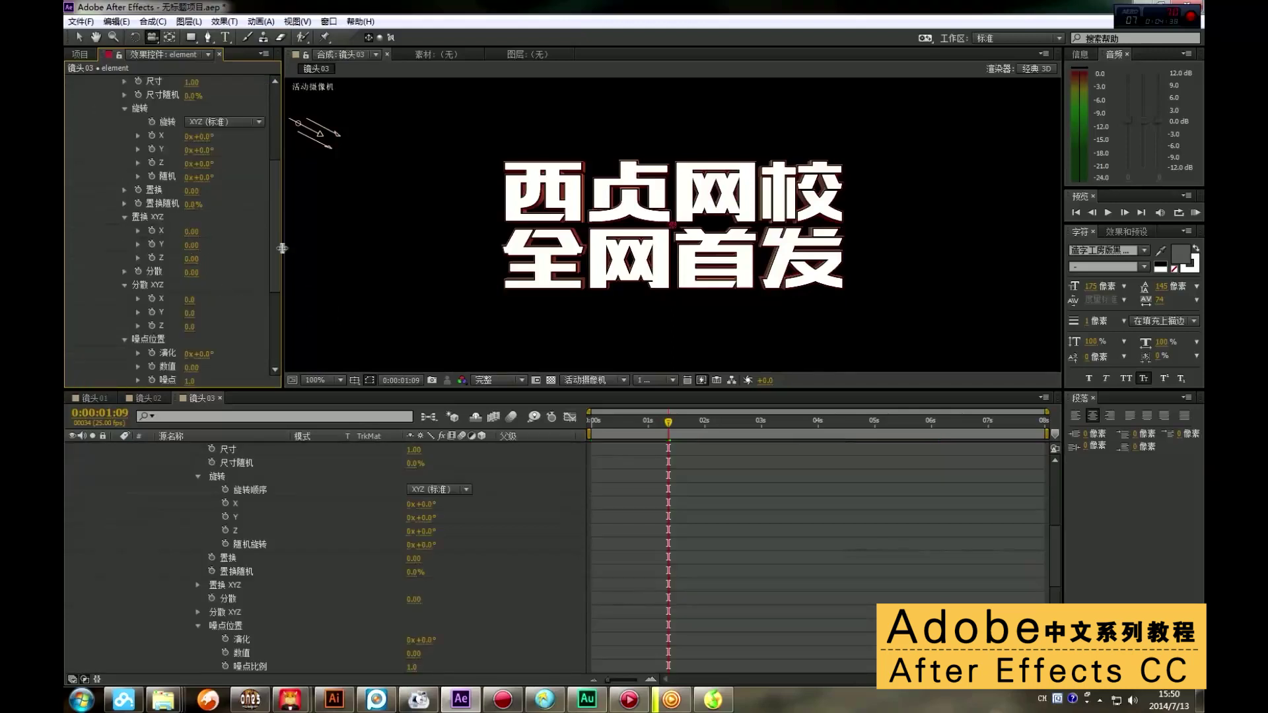
# Look through the 多重对象 settings, including 旋转, 置换 XYZ, 分散 XYZ and 噪点位置
pyautogui.scroll(-3, 280, 251)
pyautogui.scroll(3, 255, 258)
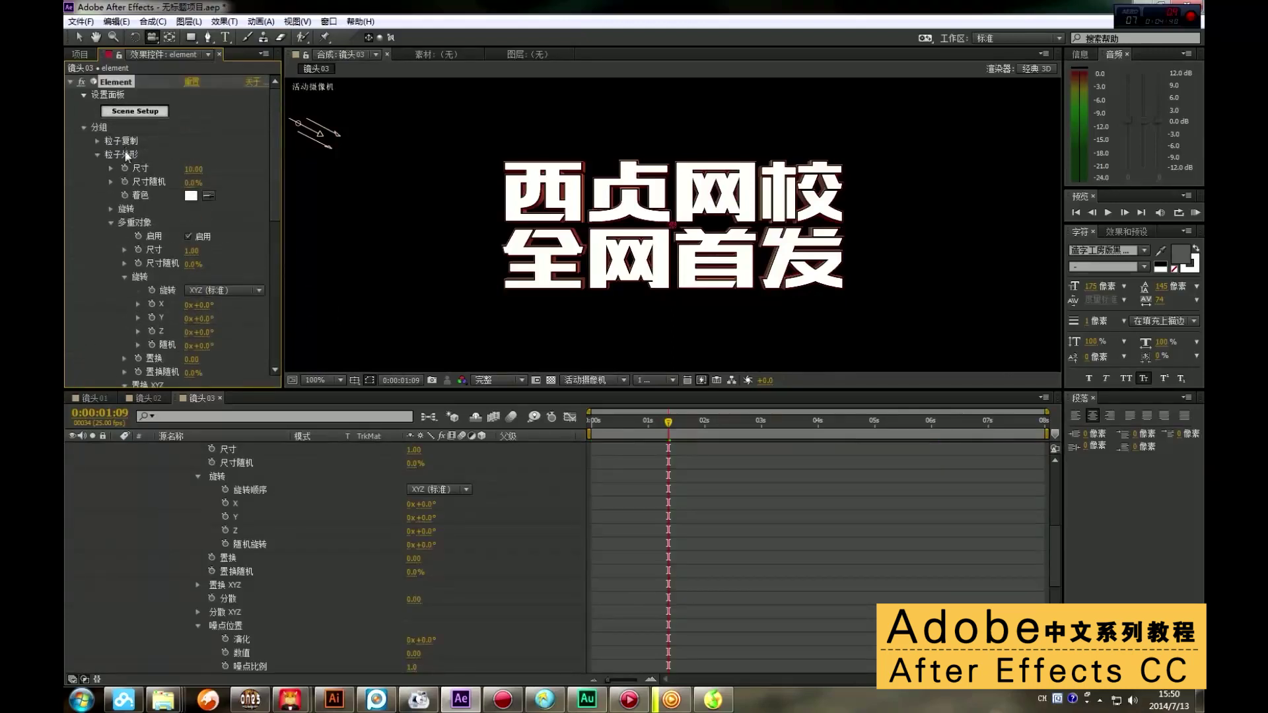
pyautogui.scroll(-7, 173, 216)
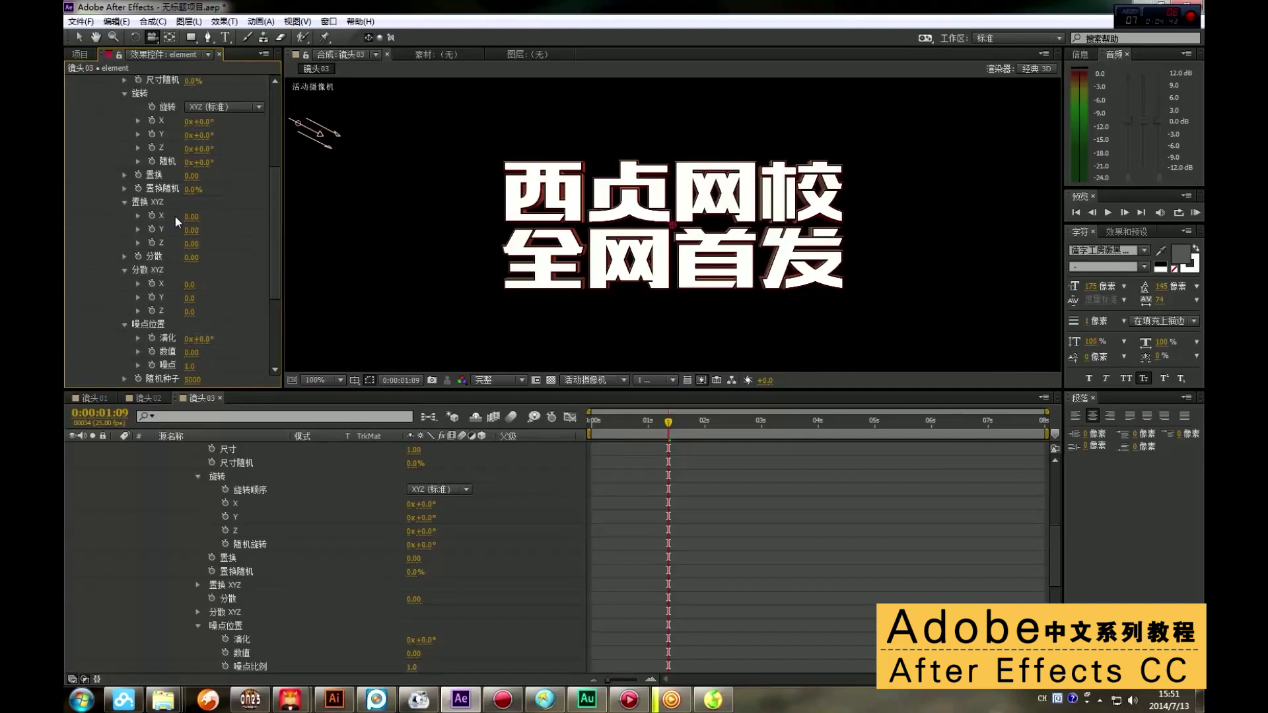
pyautogui.scroll(7, 184, 211)
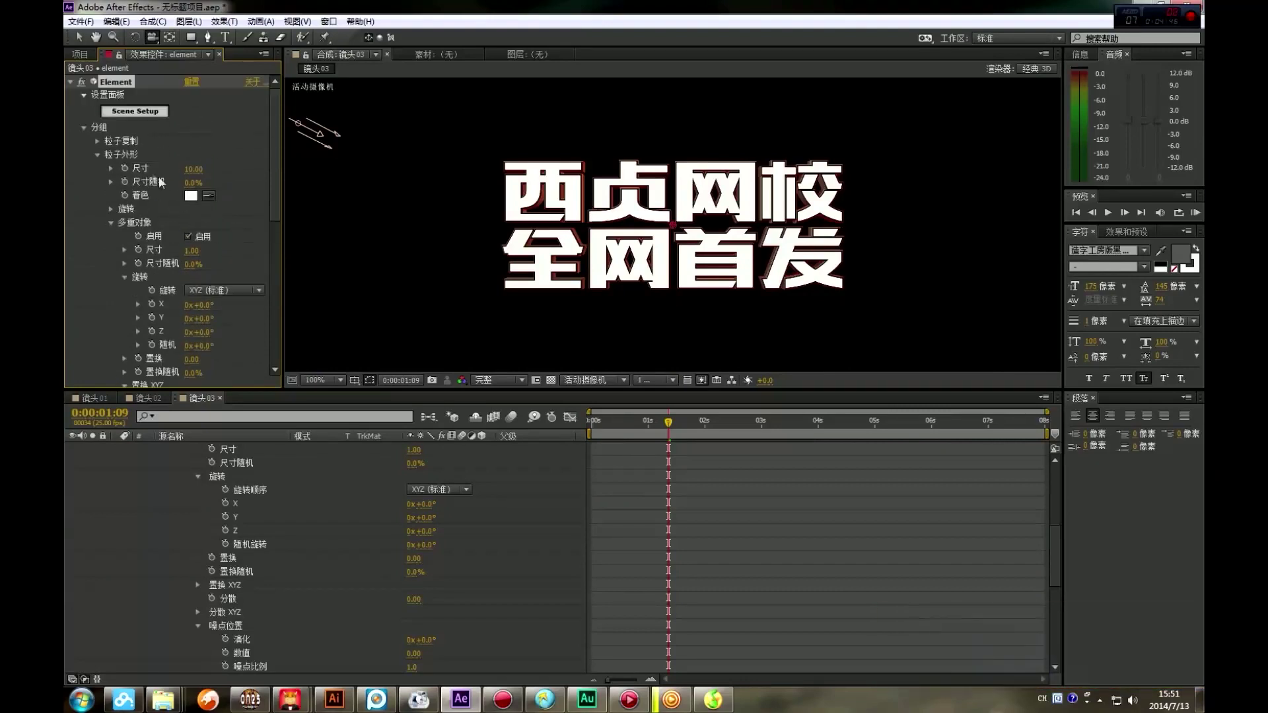
pyautogui.scroll(-5, 140, 166)
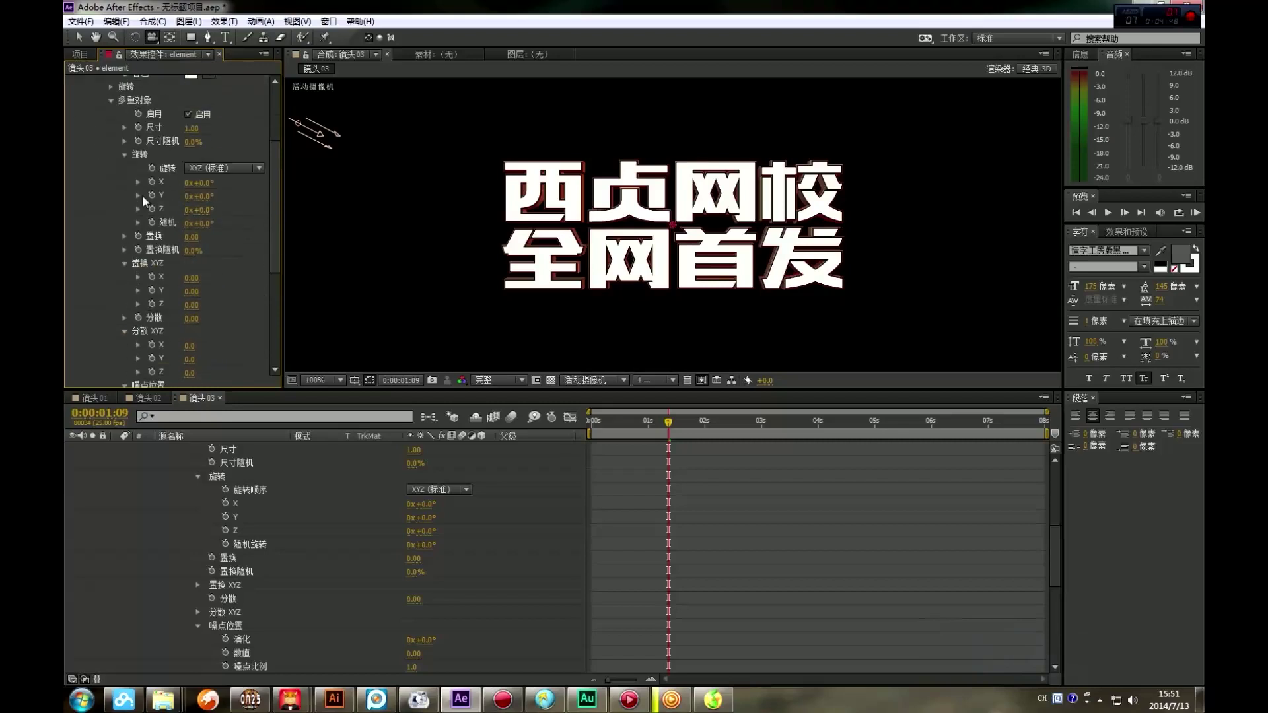
pyautogui.scroll(-4, 144, 198)
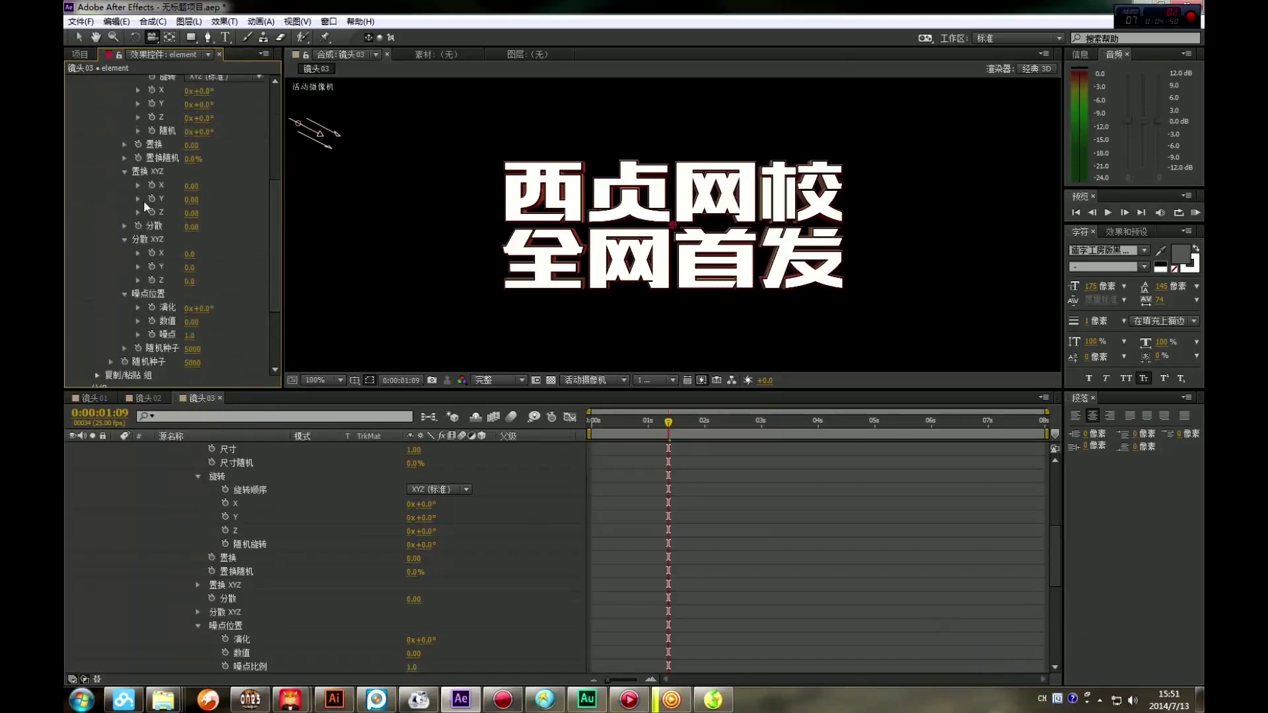
pyautogui.scroll(-4, 144, 201)
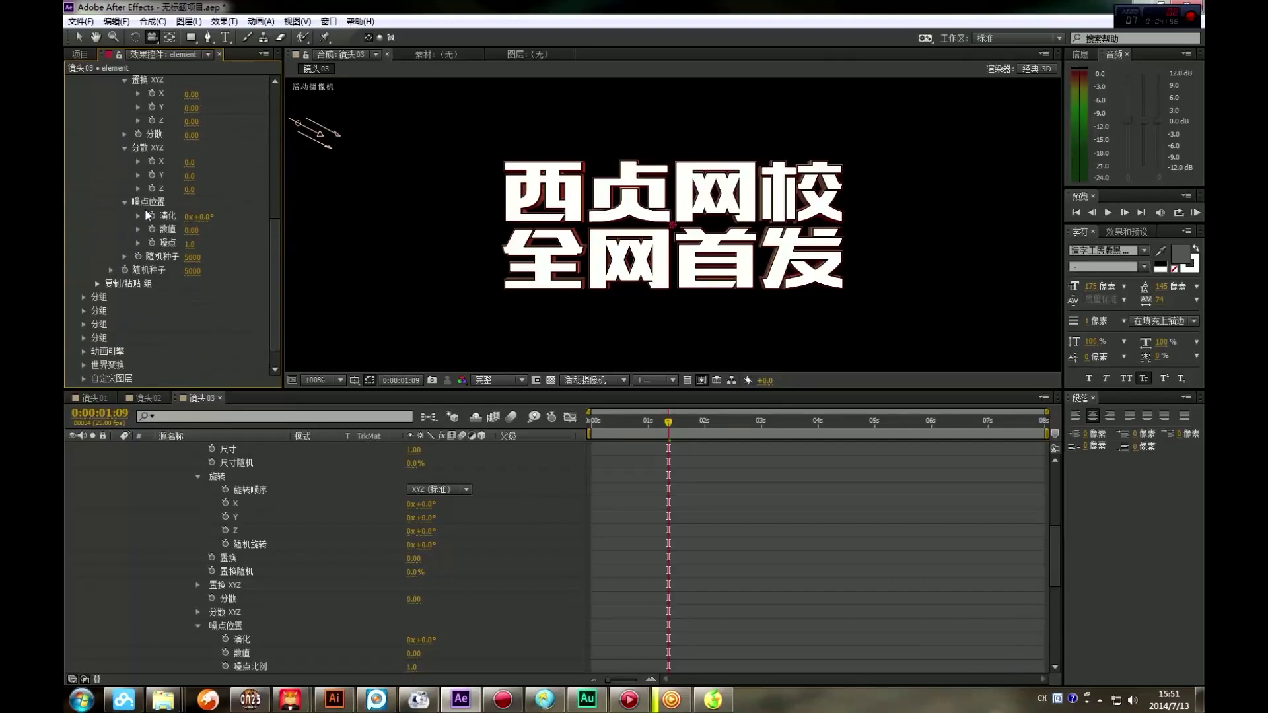
# Set the first 分组's 多重对象 置换随机 to 100%
pyautogui.scroll(3, 185, 184)
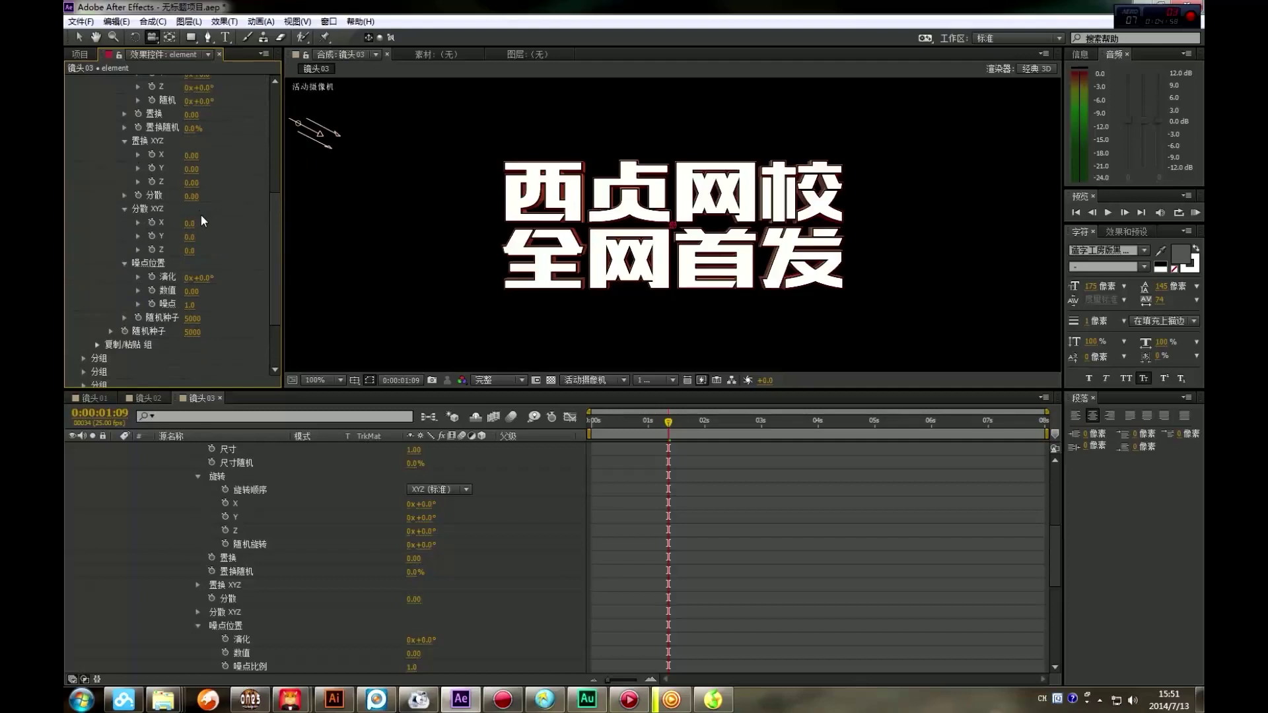
pyautogui.scroll(3, 201, 215)
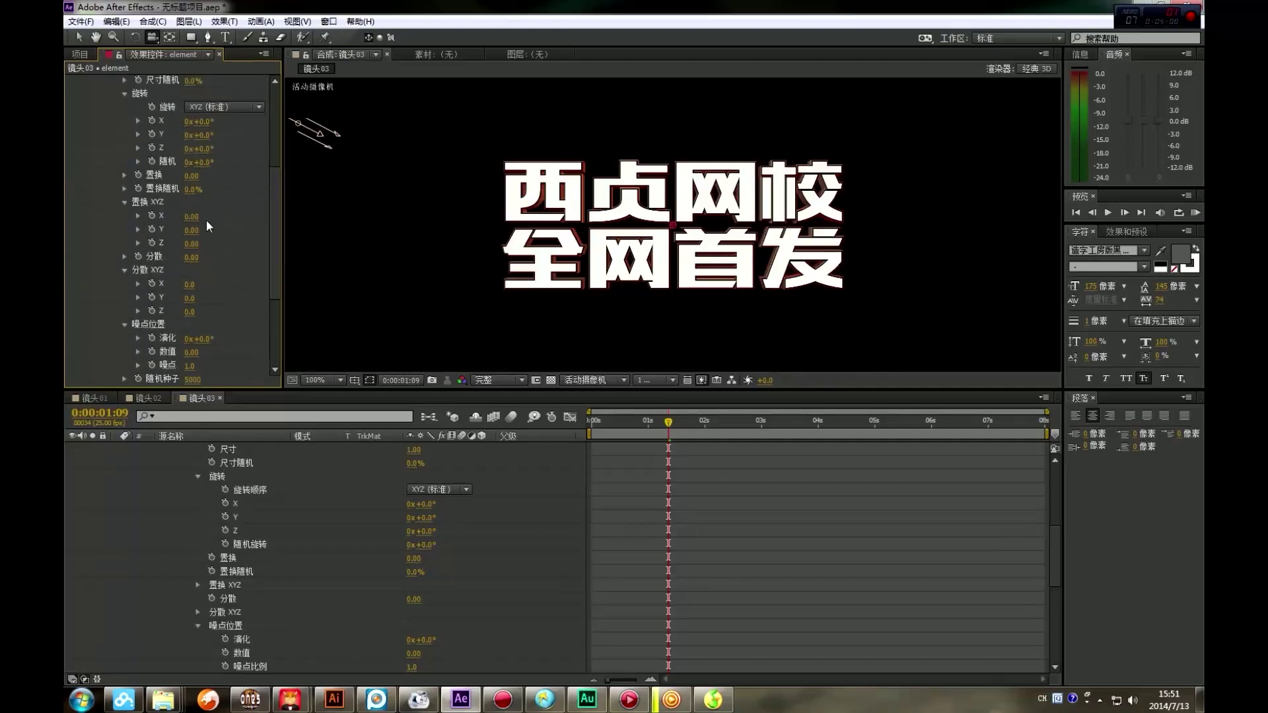
pyautogui.moveTo(193, 198); pyautogui.dragTo(293, 185)
# Test the 多重对象 尺寸 at 1.50, 0.87, 0 and 0.84, and reset it to 1.00
pyautogui.scroll(4, 225, 180)
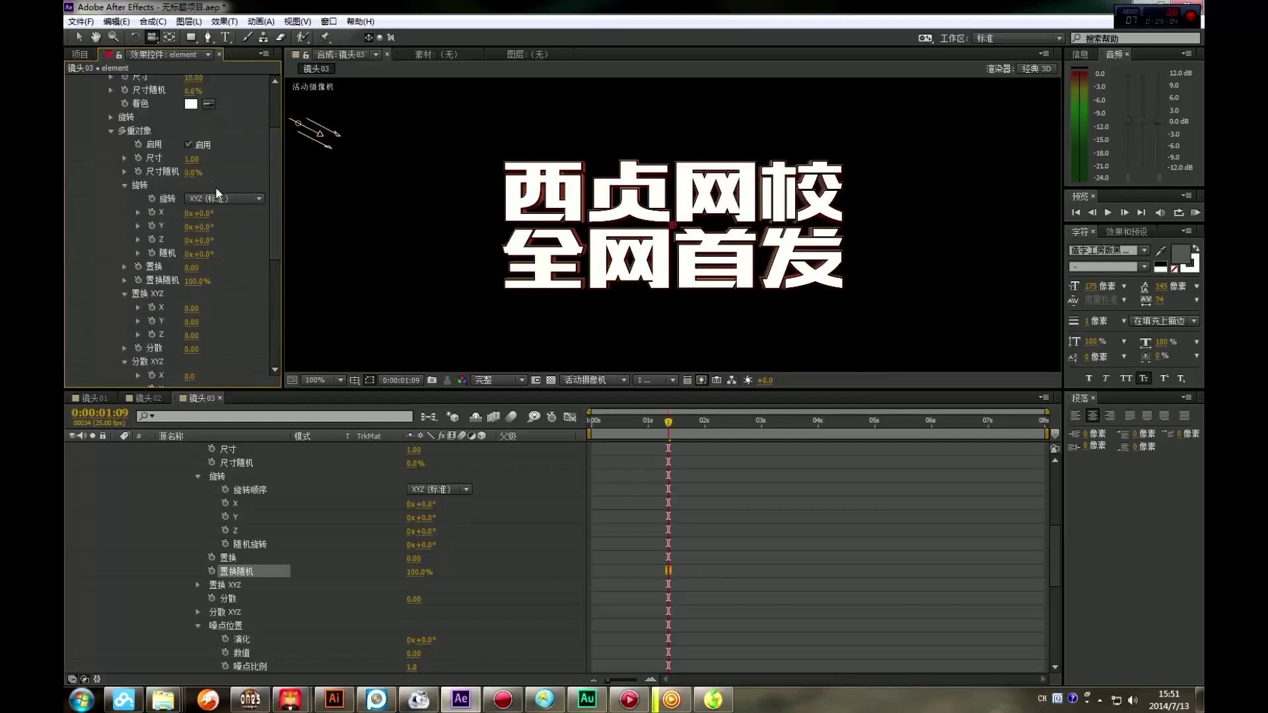
pyautogui.moveTo(192, 159); pyautogui.dragTo(228, 155)
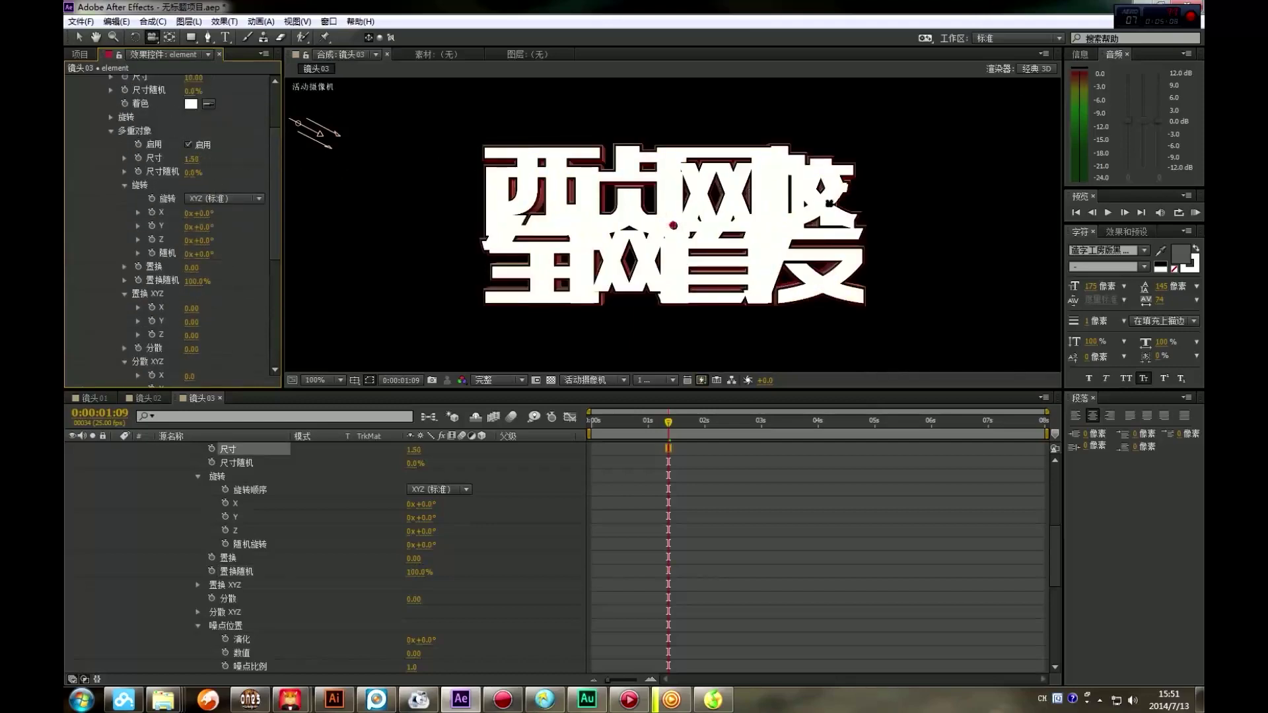
pyautogui.moveTo(198, 161); pyautogui.dragTo(166, 169)
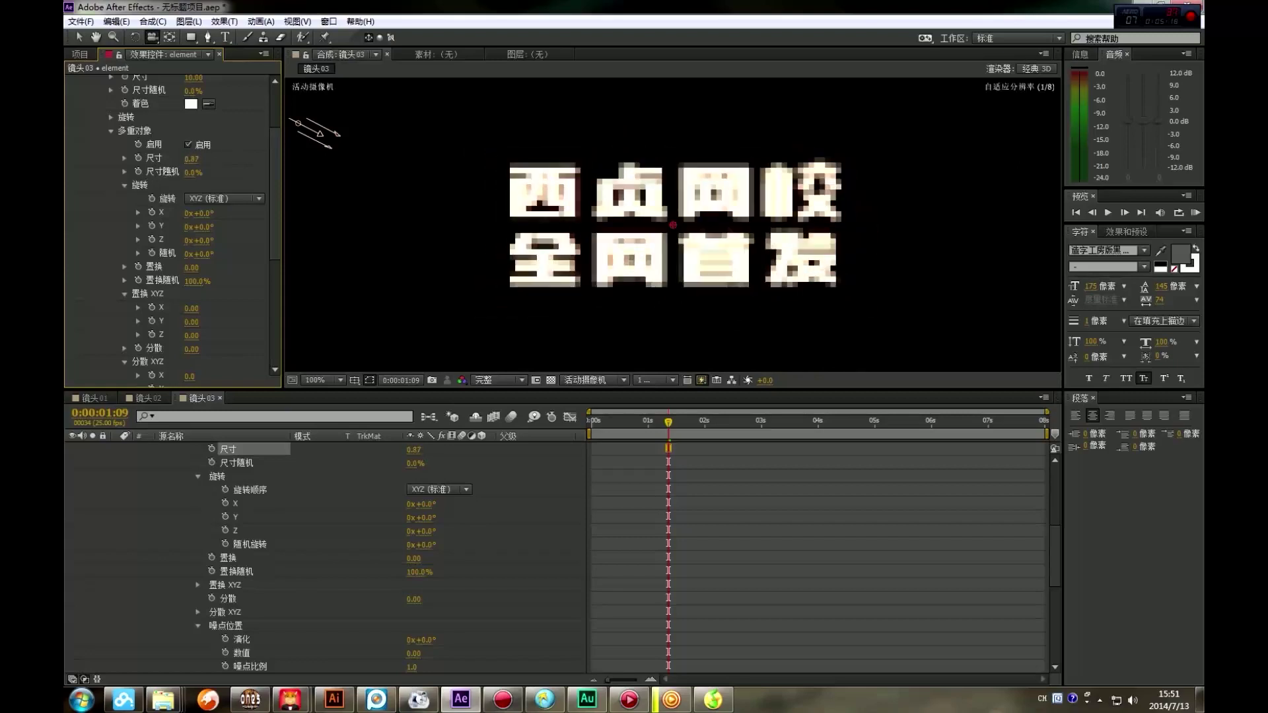
pyautogui.press('.')
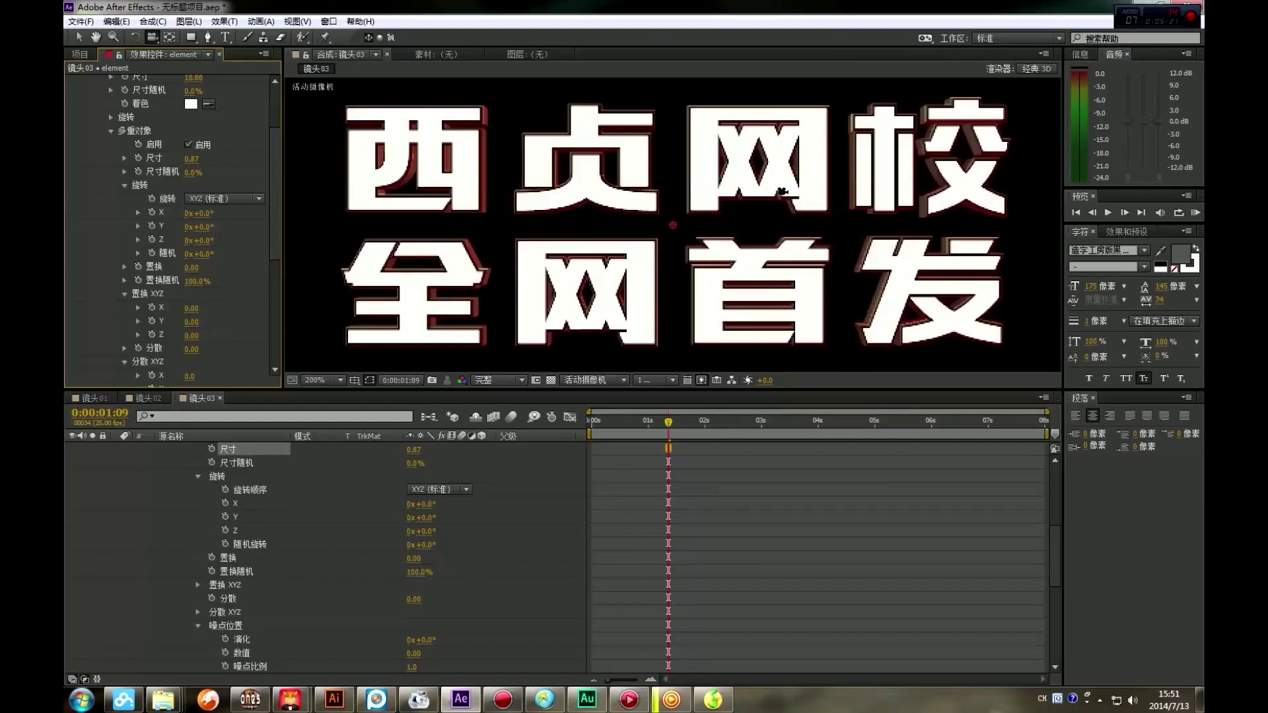
pyautogui.click(191, 159)
pyautogui.write('0')
pyautogui.press('Return')
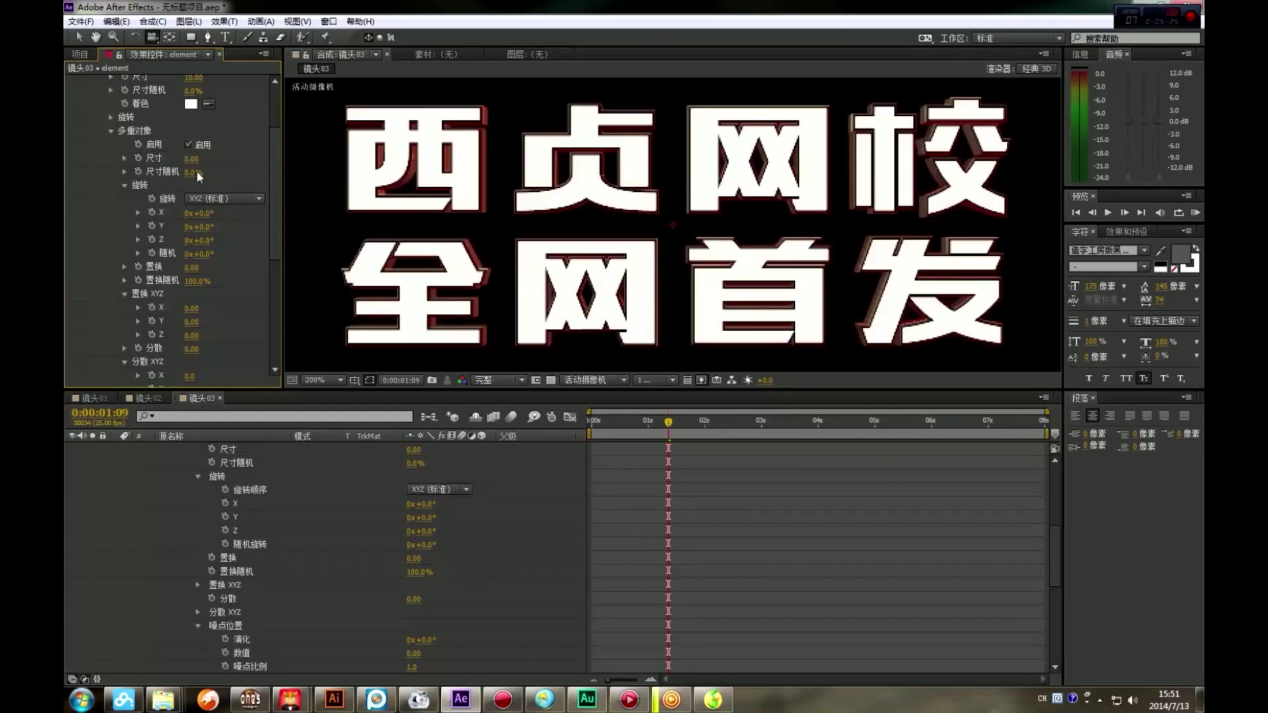
pyautogui.moveTo(193, 162); pyautogui.dragTo(197, 161)
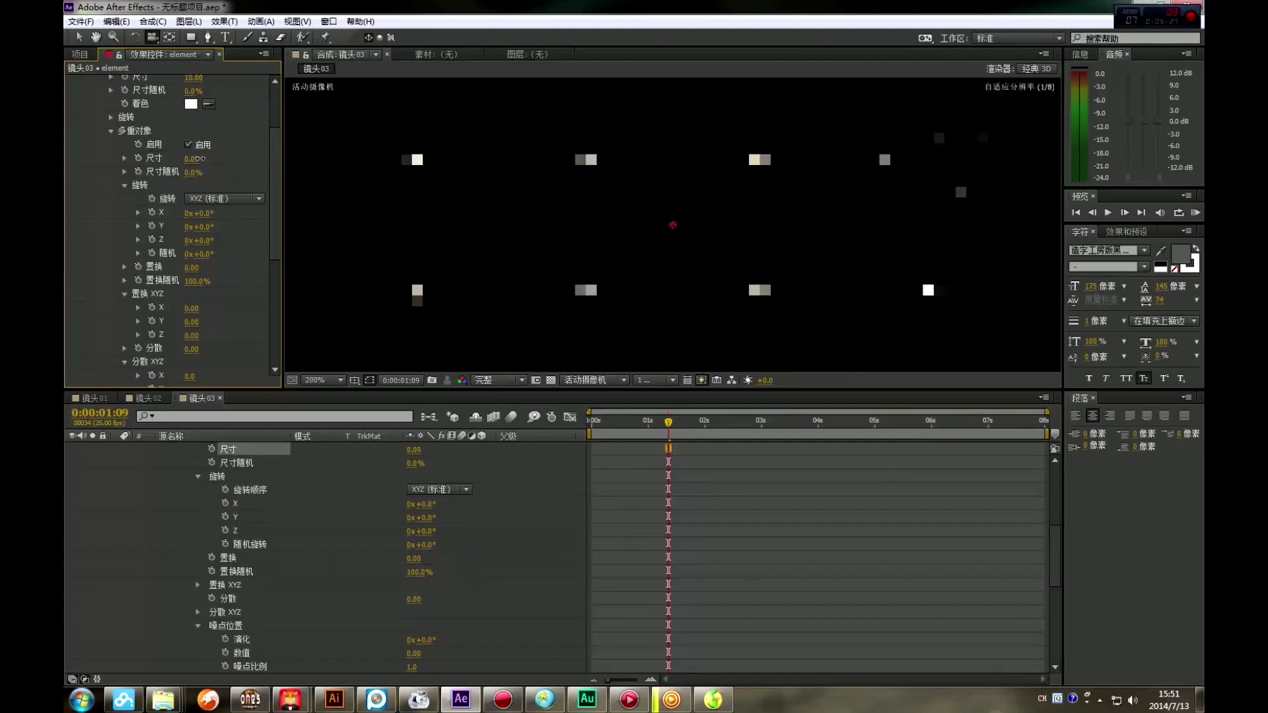
pyautogui.click(195, 159)
pyautogui.moveTo(198, 159); pyautogui.dragTo(248, 158)
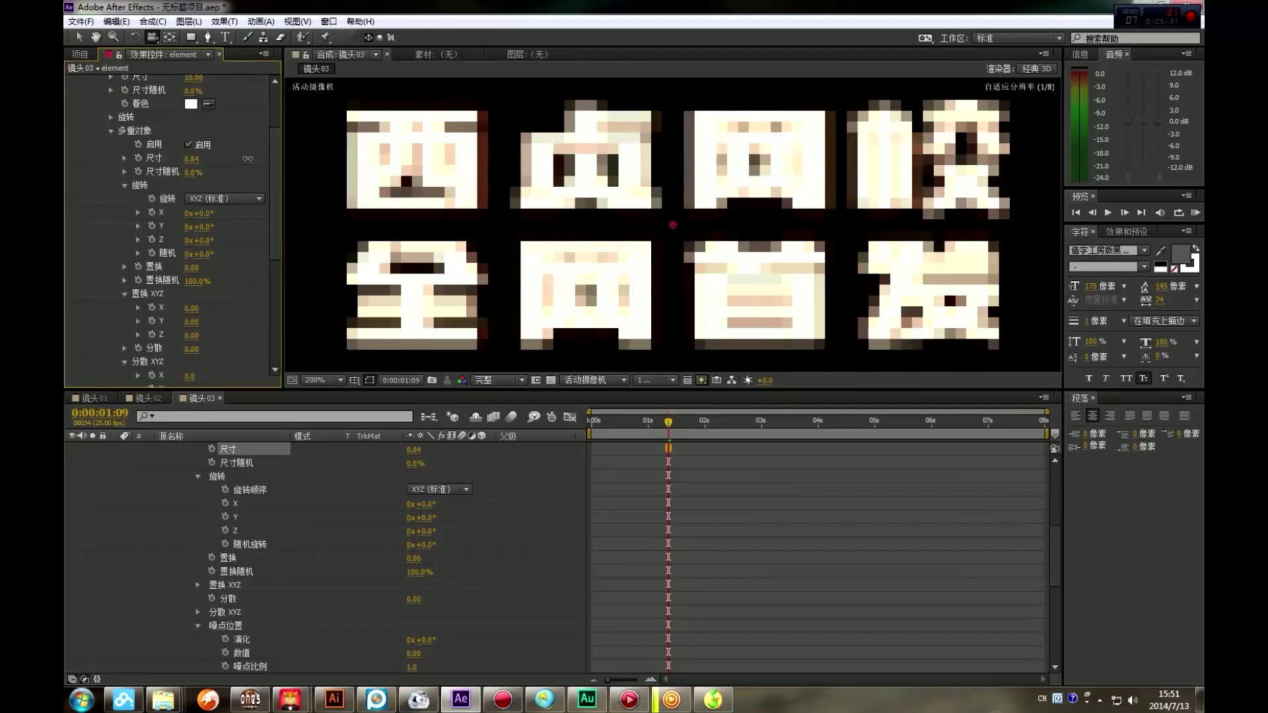
pyautogui.click(196, 159)
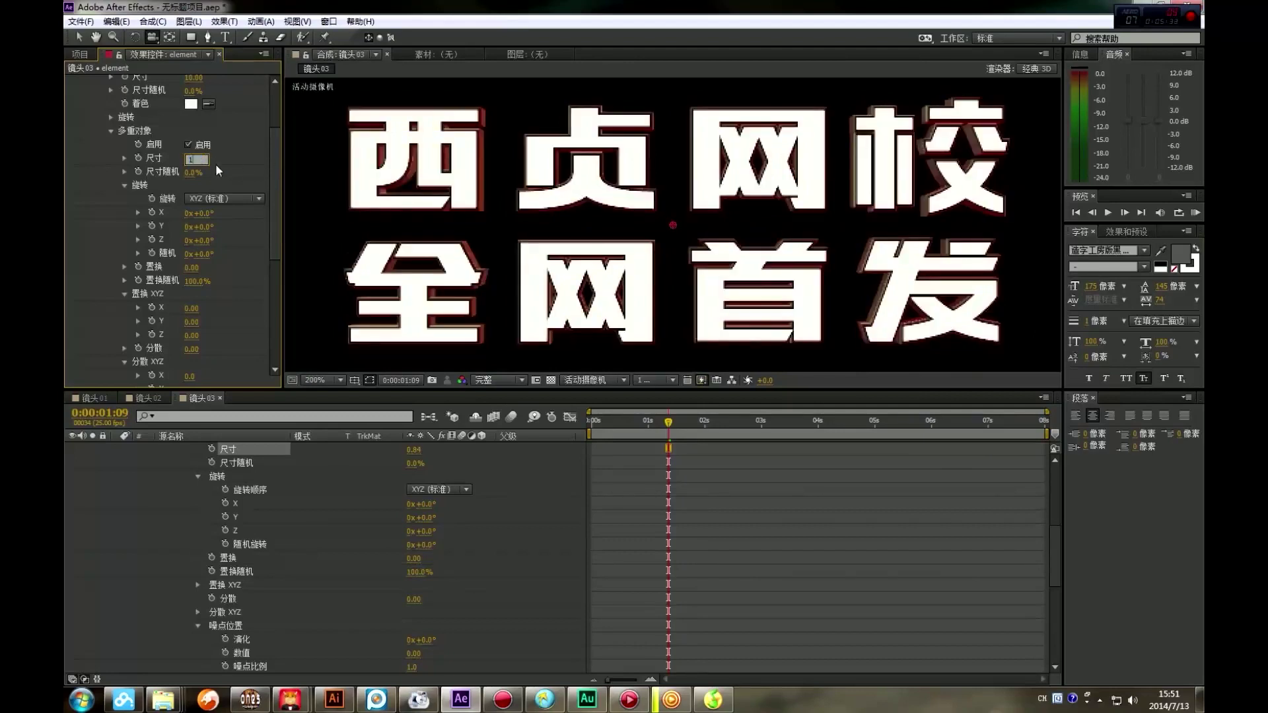
pyautogui.press('Return')
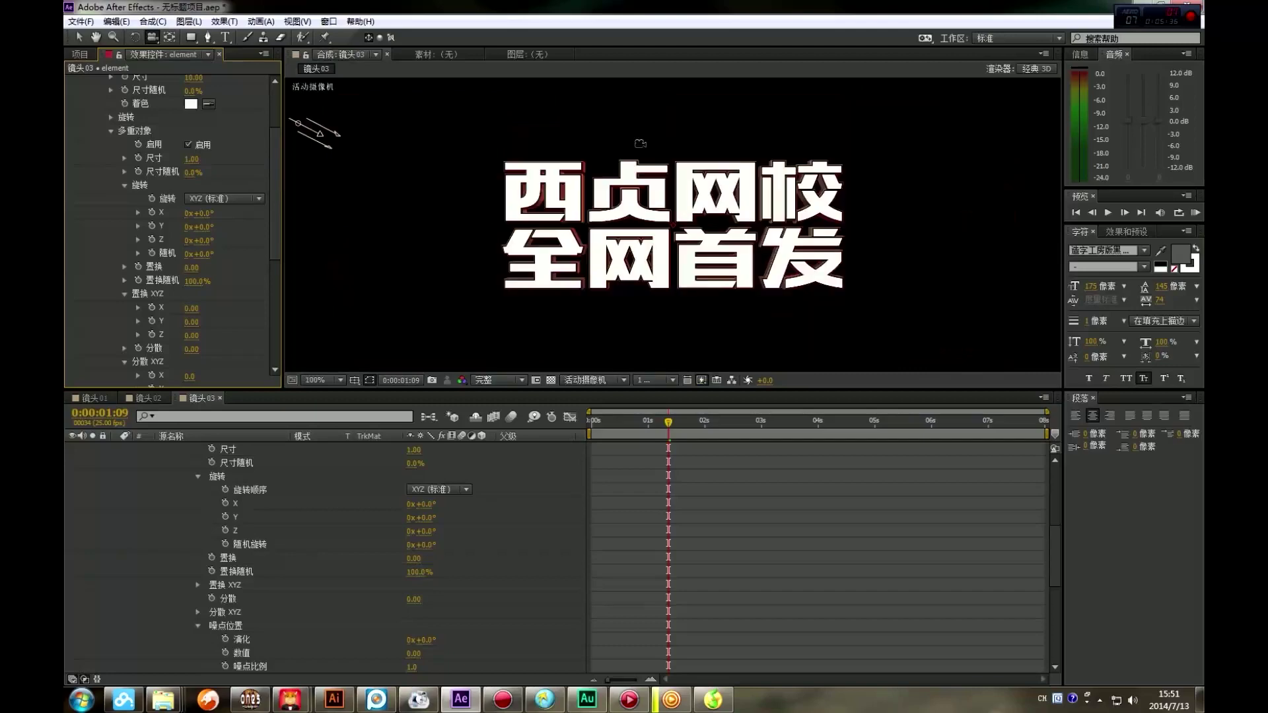
# Try a 多重对象 尺寸随机 of about 65% and reset it to 0%
pyautogui.moveTo(194, 173); pyautogui.dragTo(236, 174)
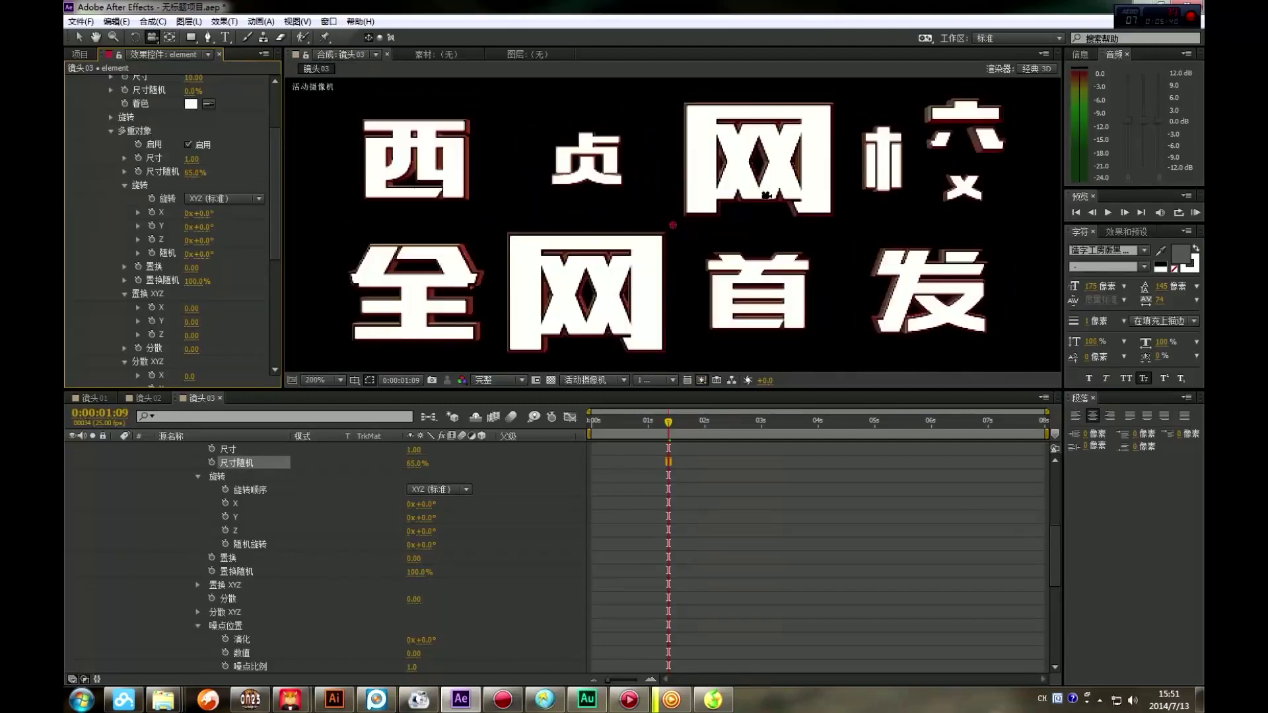
pyautogui.click(195, 173)
pyautogui.press('Return')
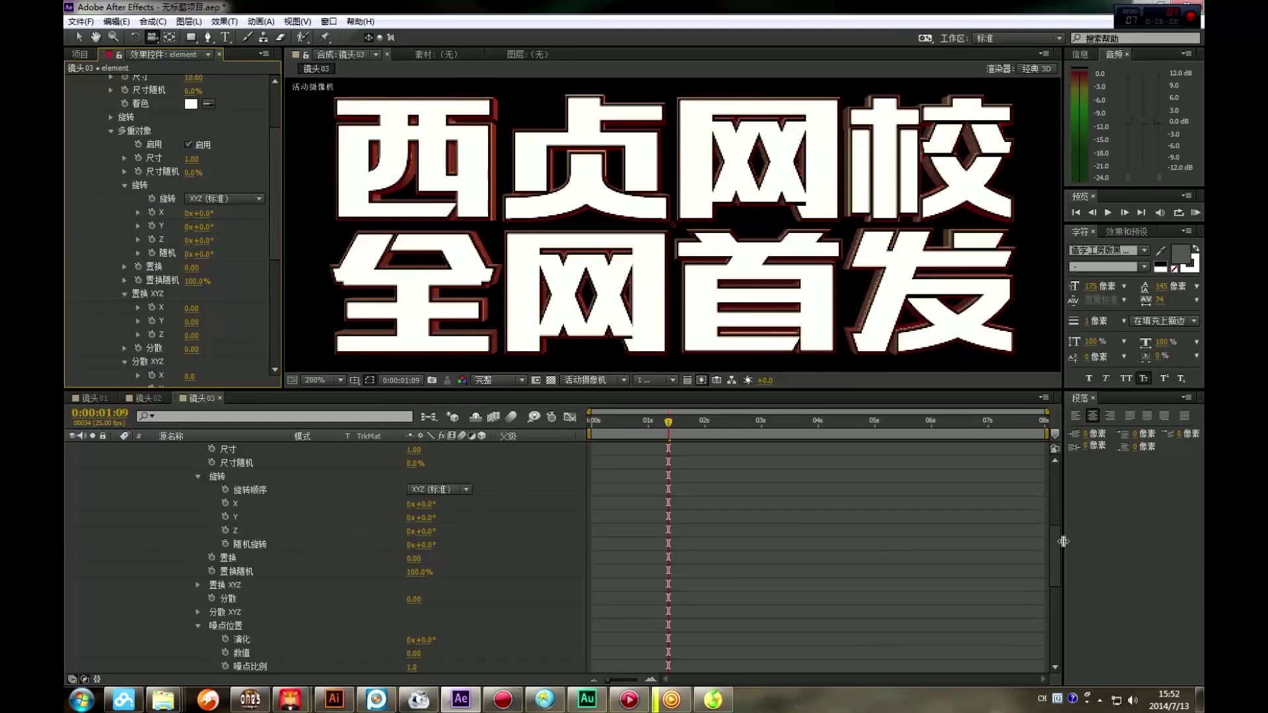
# Set the random rotation (随机) under 多重对象 旋转 to 115° and examine the tumbled characters up close
pyautogui.moveTo(1059, 549); pyautogui.dragTo(1057, 461)
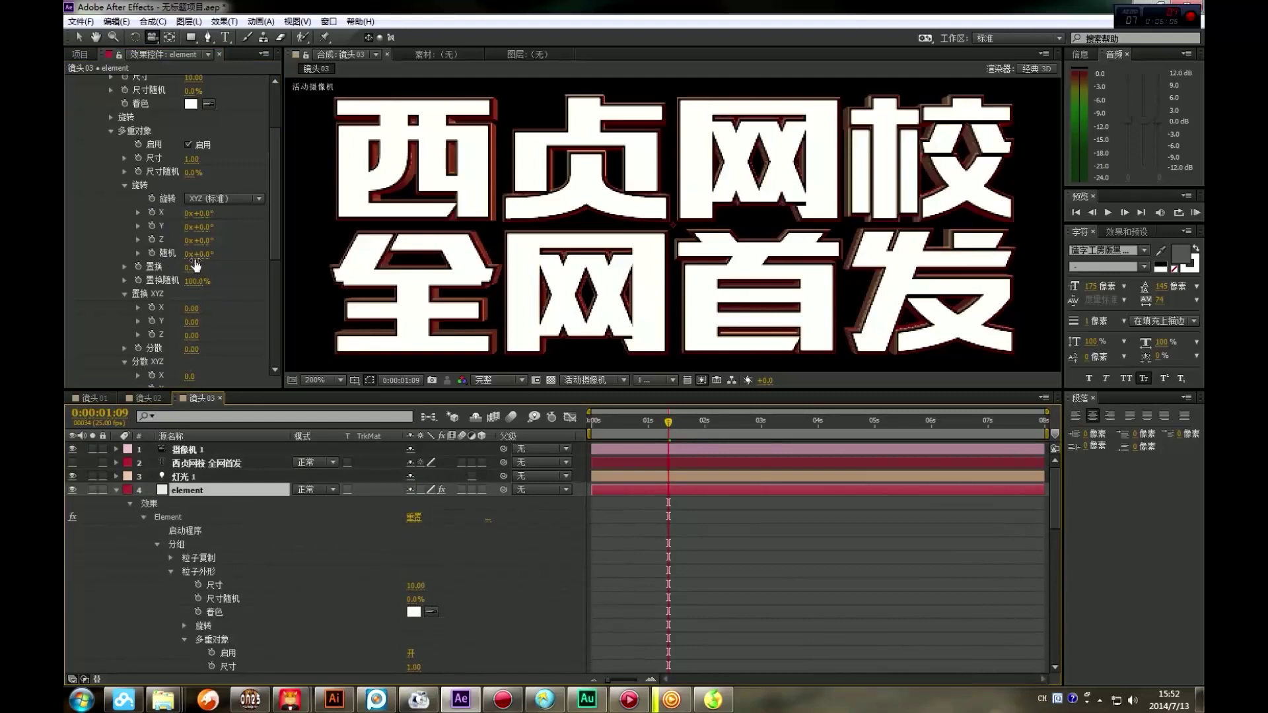
pyautogui.moveTo(204, 259); pyautogui.dragTo(278, 252)
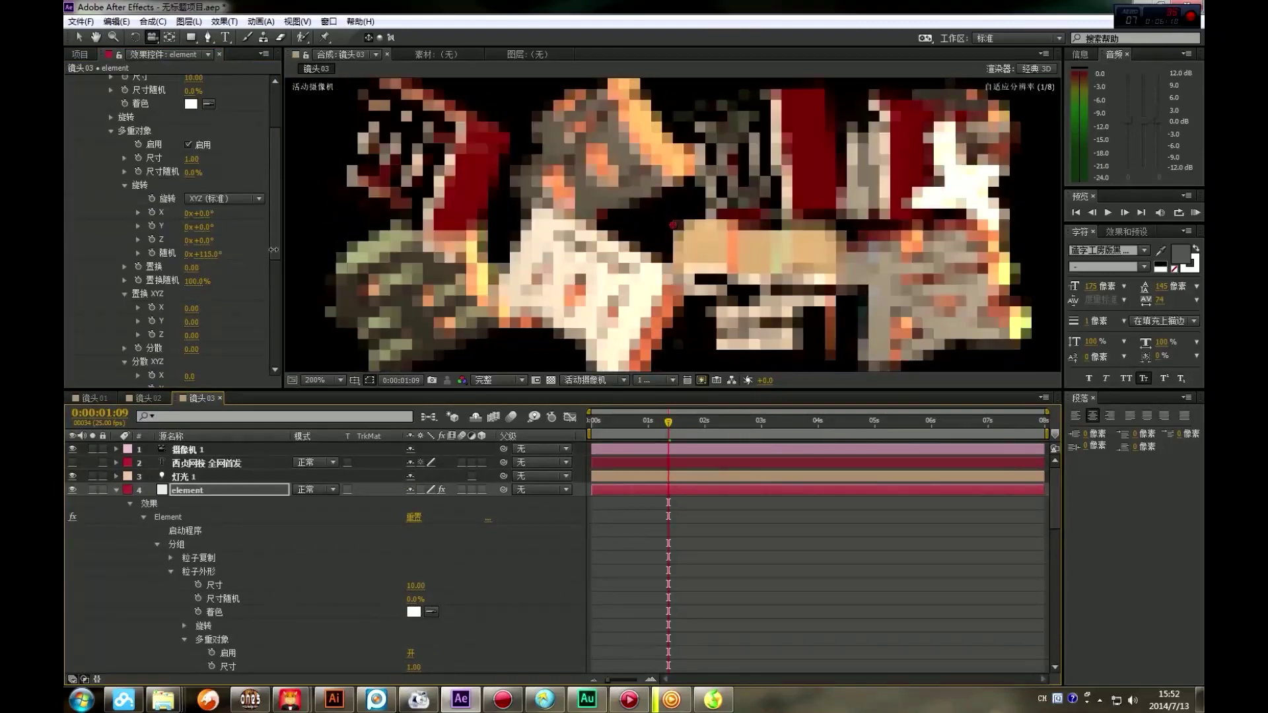
pyautogui.press(',')
pyautogui.press('.')
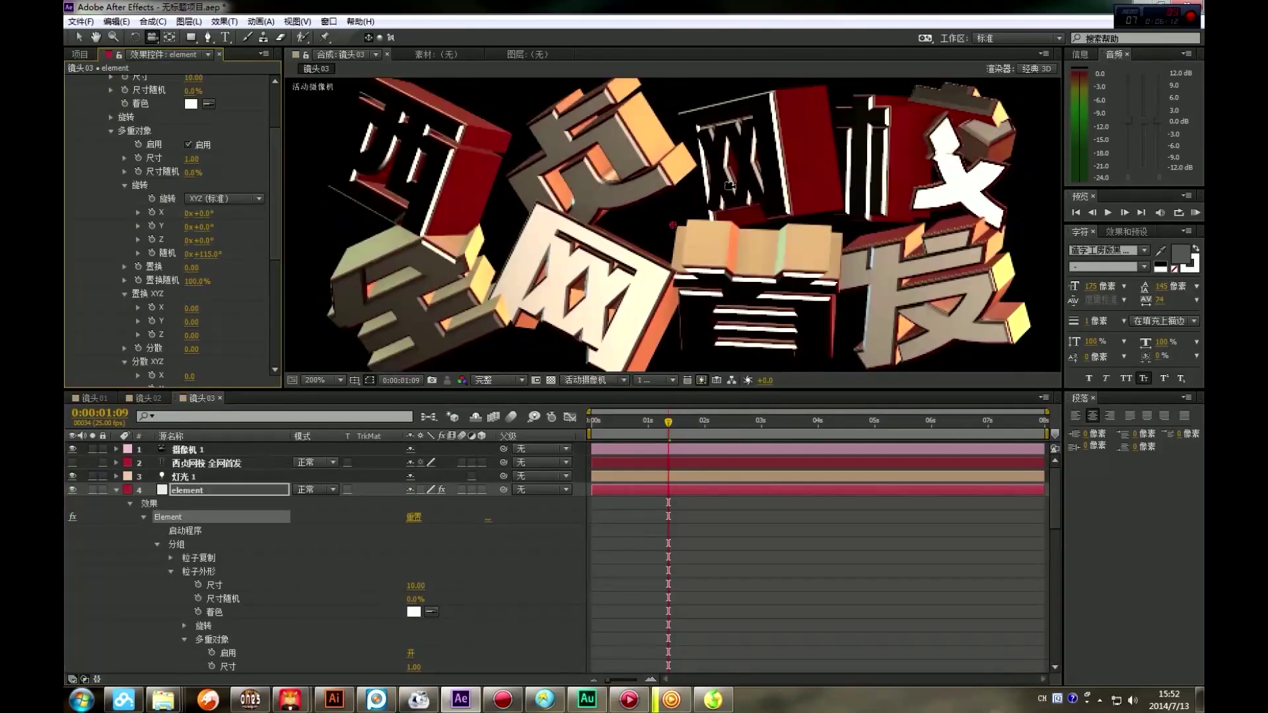
pyautogui.press(',')
pyautogui.press('.')
pyautogui.press(',')
pyautogui.press('.')
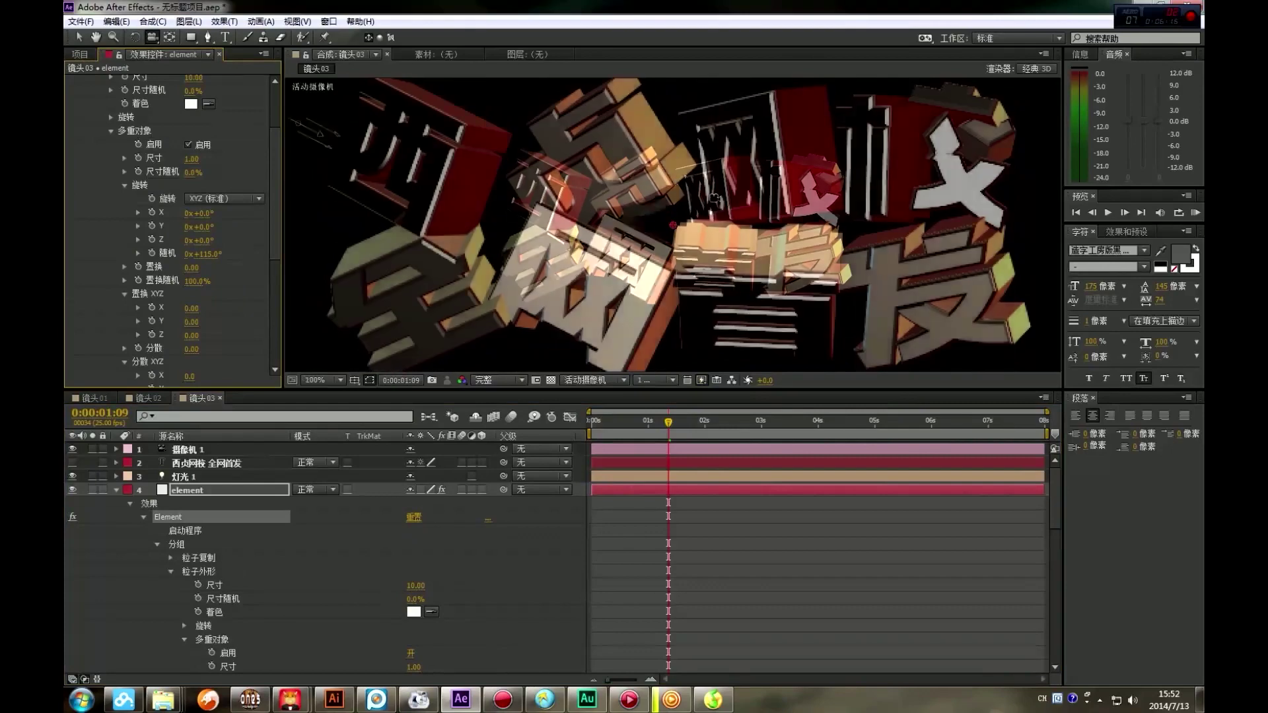
# Set the line spacing of the 西贞网校 全网首发 text layer to 165 像素
pyautogui.click(197, 463)
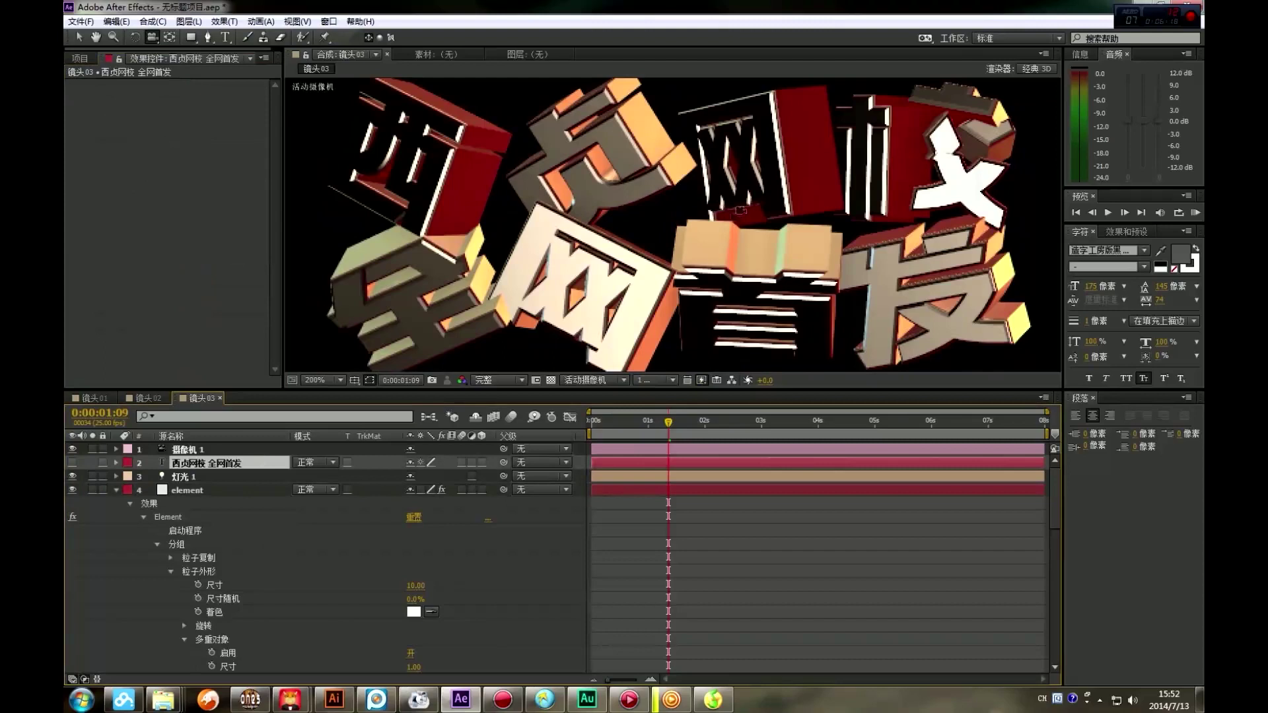
pyautogui.hotkey('ctrl', 't')
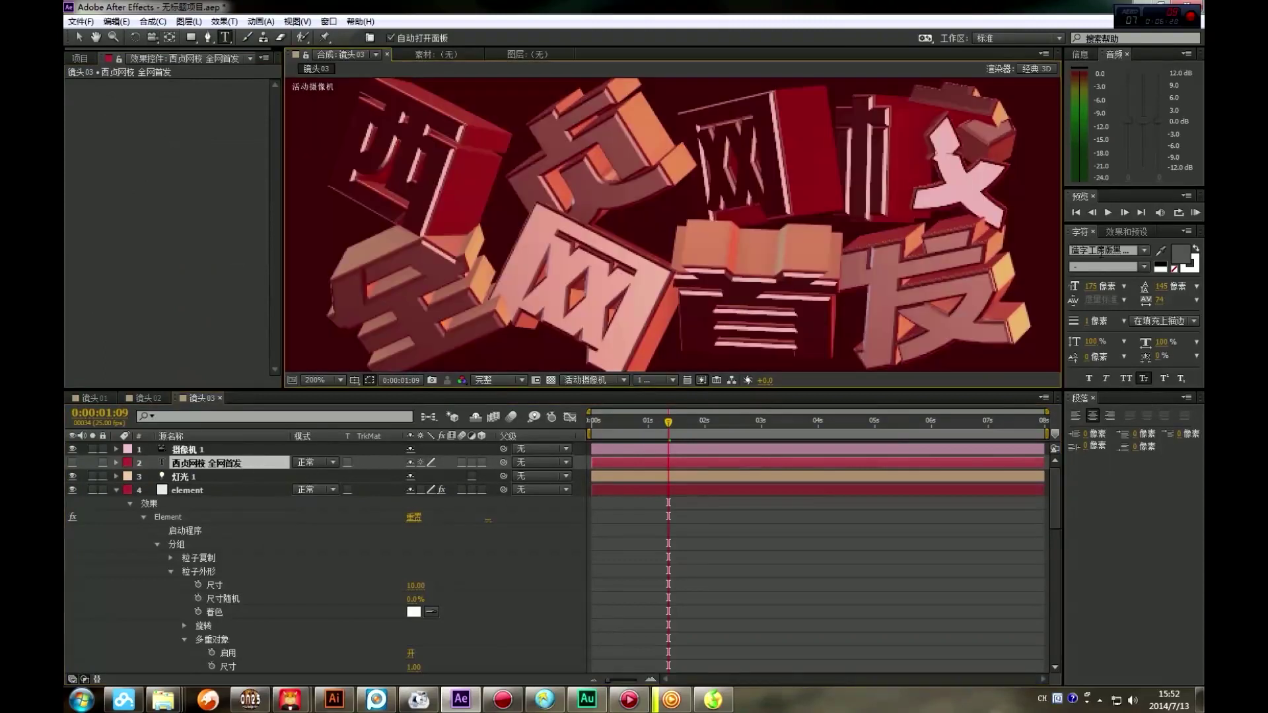
pyautogui.click(1165, 290)
pyautogui.write('155')
pyautogui.press('Return')
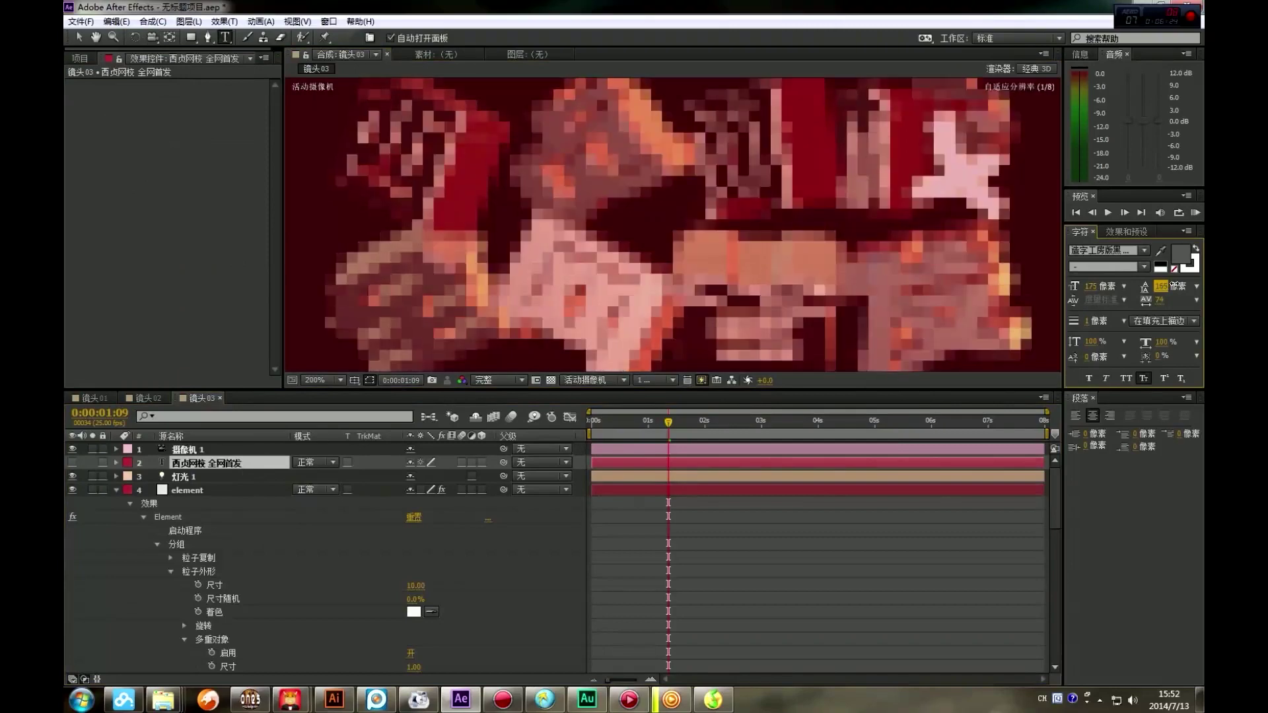
# Try a horizontal scale of 110% on the title text and undo it
pyautogui.click(1161, 342)
pyautogui.write('110')
pyautogui.press('Return')
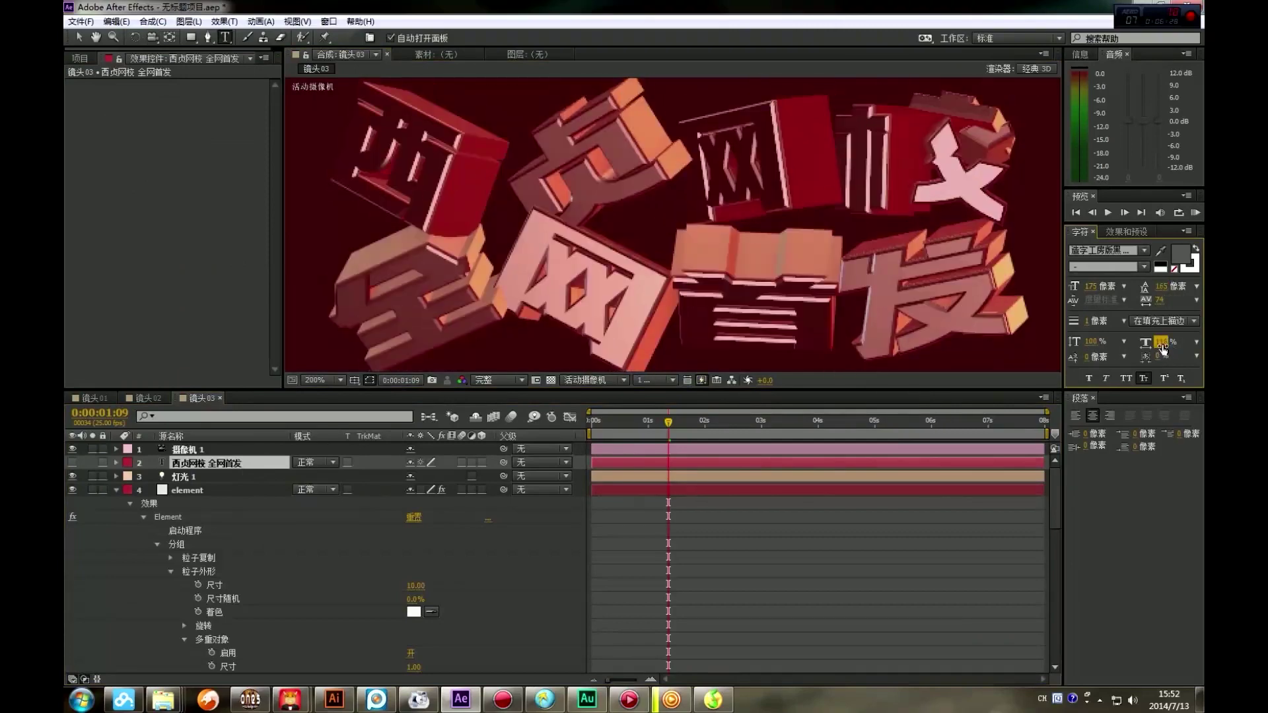
pyautogui.hotkey('ctrl', 'z')
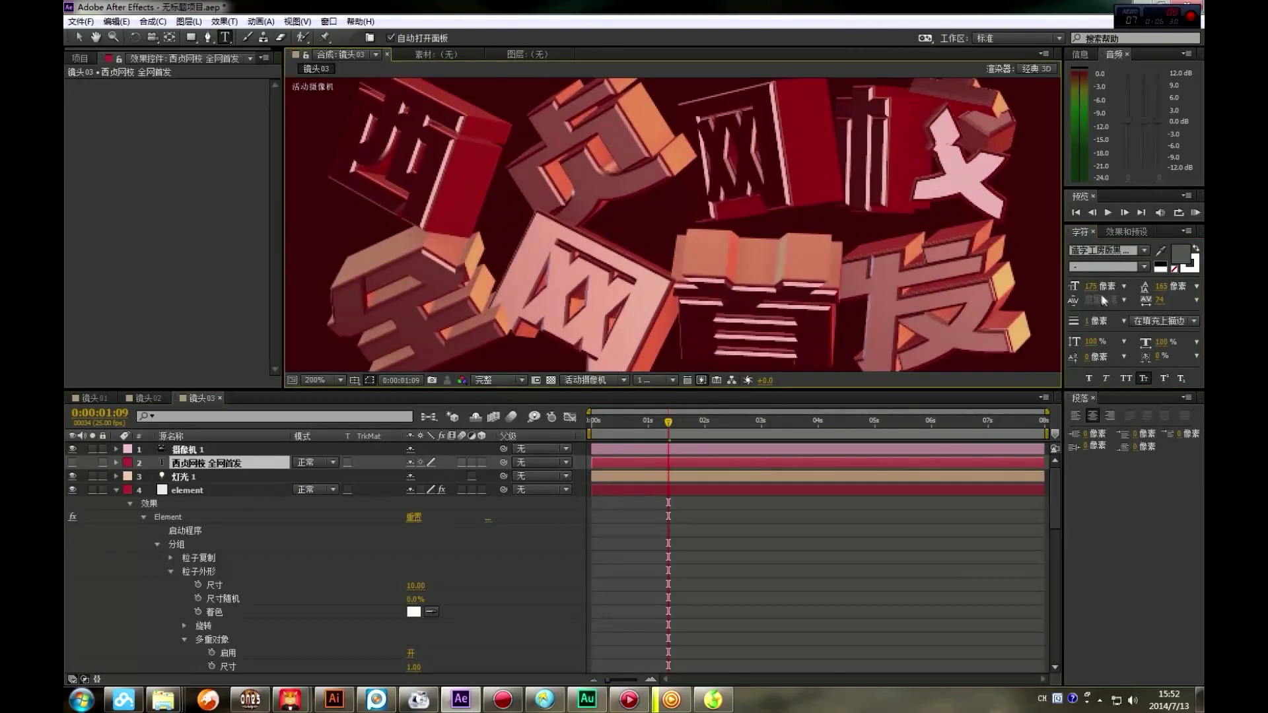
# Set the title text's character tracking to 101 and reselect the element layer to check the letter spacing
pyautogui.moveTo(1159, 302); pyautogui.dragTo(1189, 304)
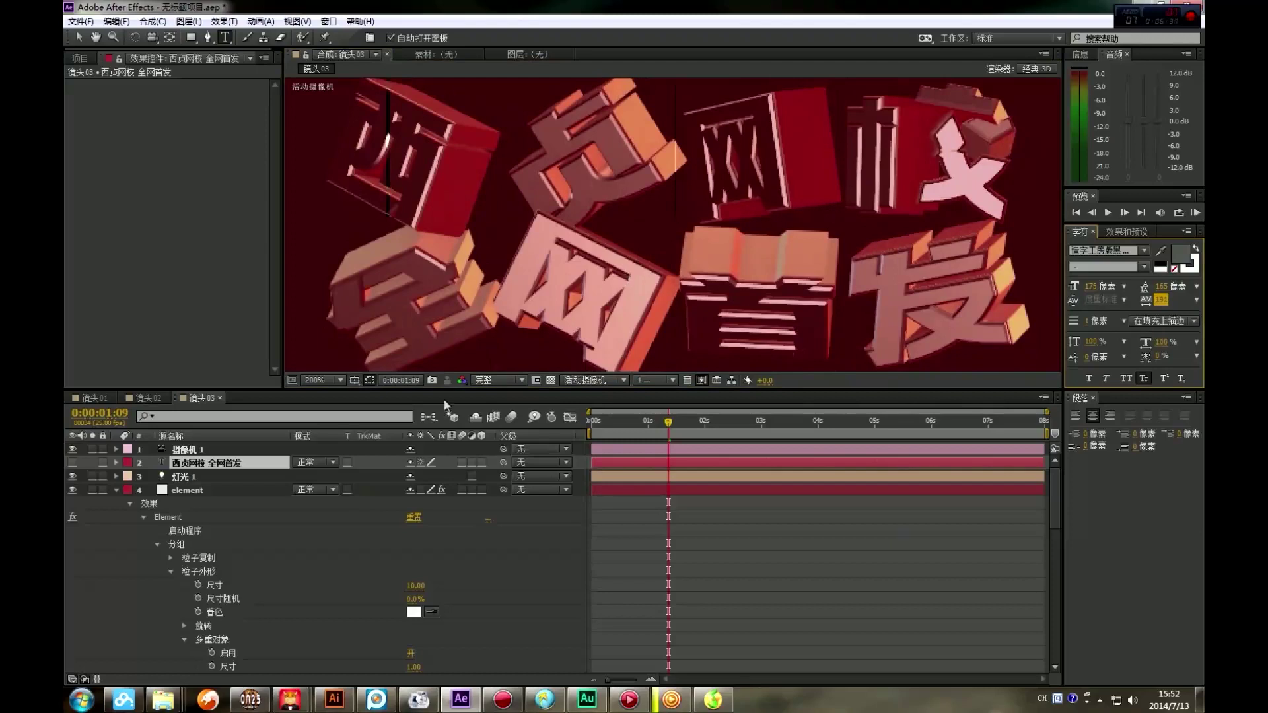
pyautogui.click(184, 490)
pyautogui.press(',')
pyautogui.press('.')
pyautogui.press(',')
pyautogui.press('.')
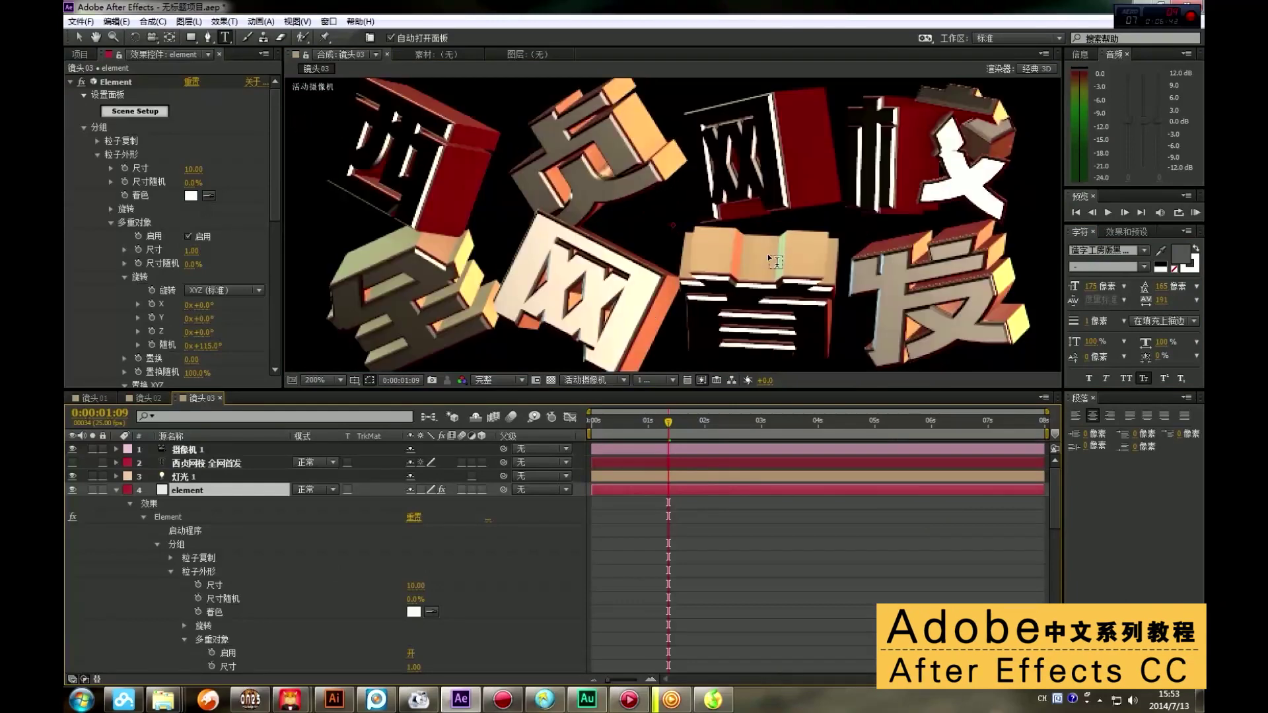
# Set the element layer's 多重对象 置换 to 0.04 and the Z value of 置换 XYZ to 4.94
pyautogui.moveTo(274, 192); pyautogui.dragTo(279, 275)
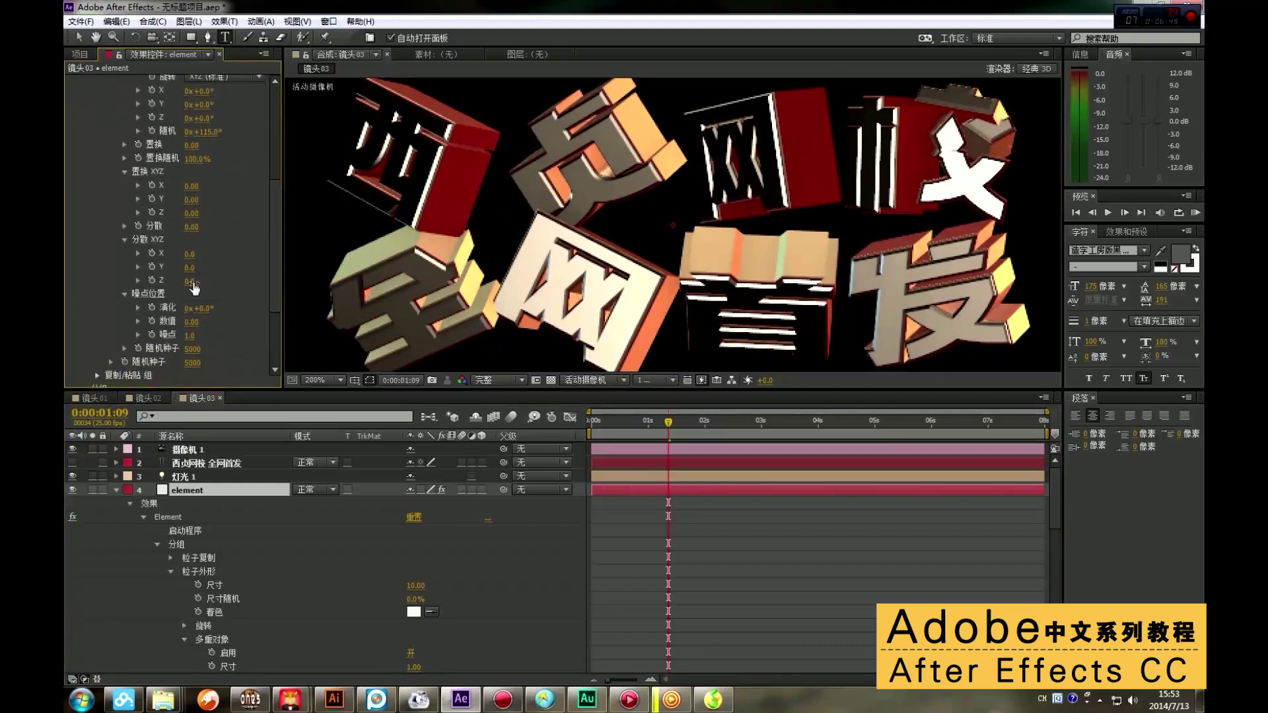
pyautogui.scroll(2, 227, 222)
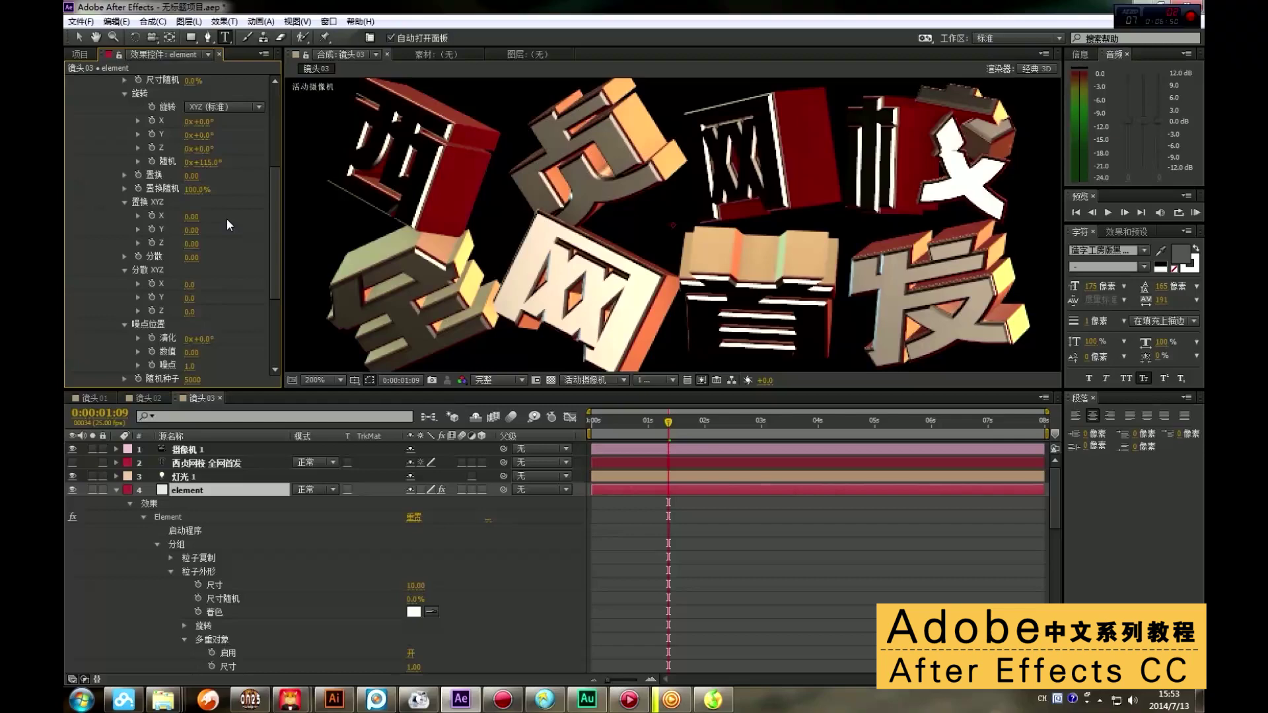
pyautogui.scroll(3, 227, 219)
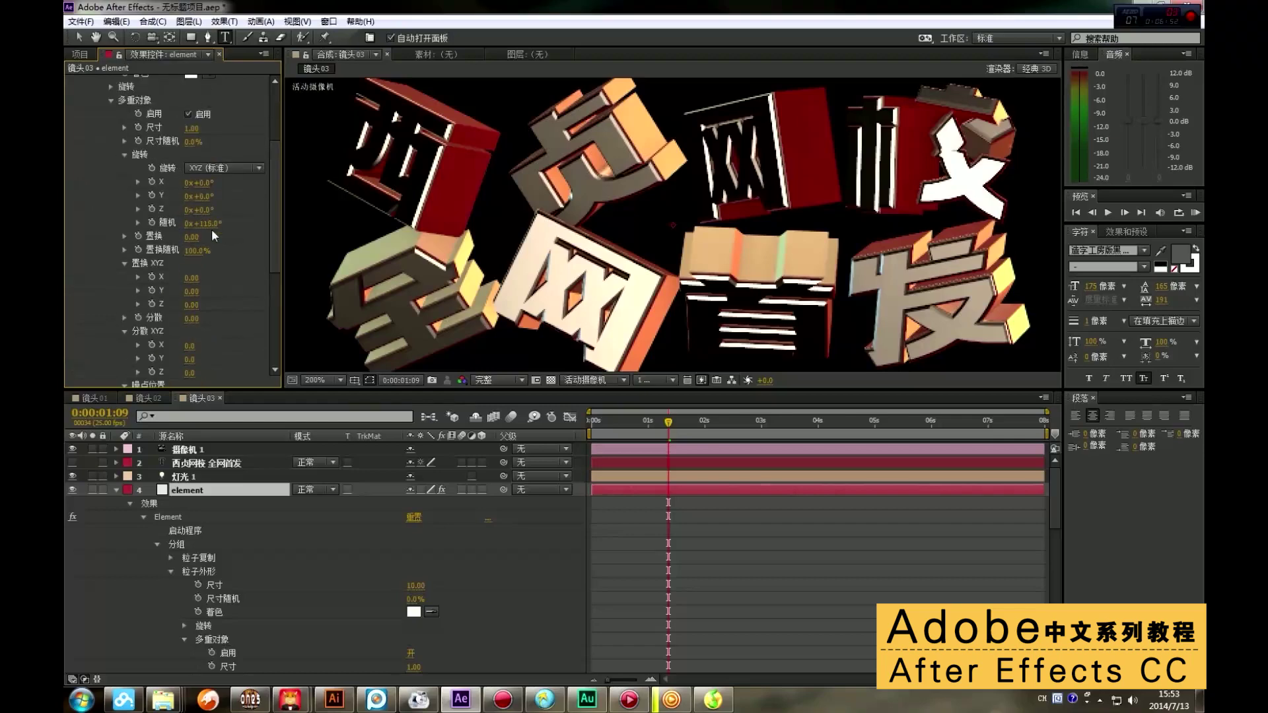
pyautogui.moveTo(202, 237); pyautogui.dragTo(230, 273)
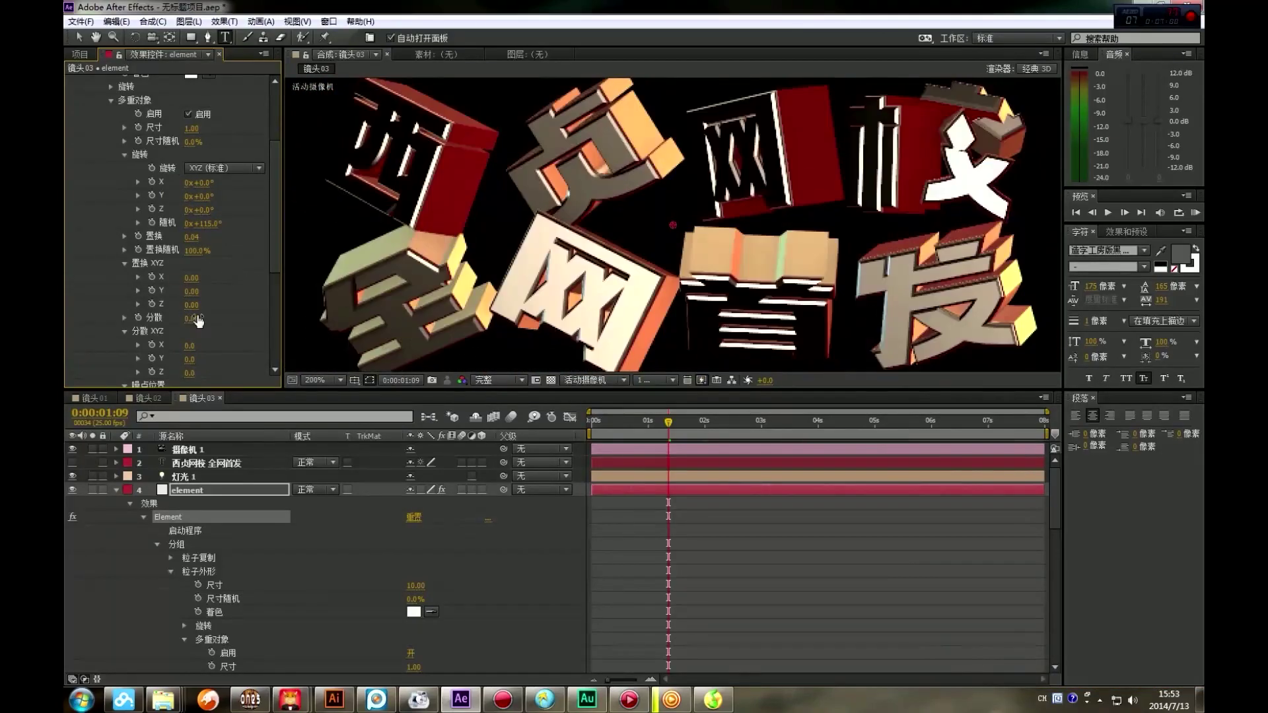
pyautogui.moveTo(191, 305); pyautogui.dragTo(247, 283)
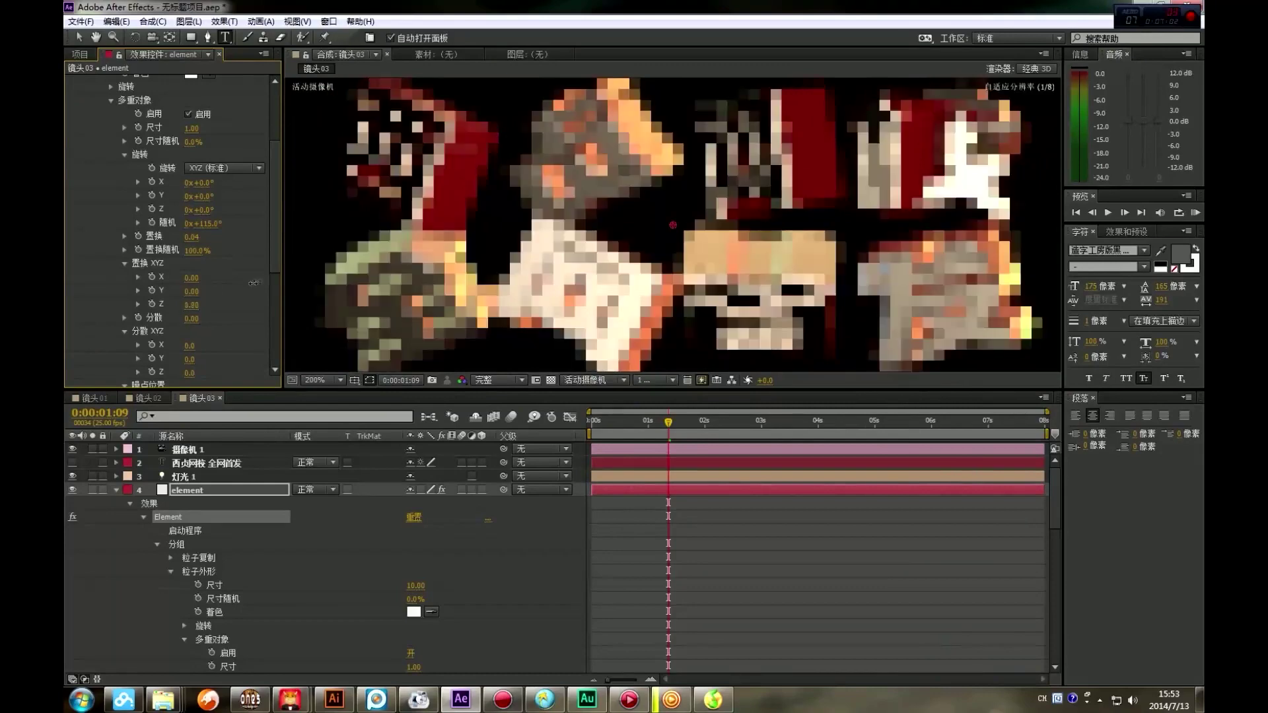
# Set the Z value of 分散 XYZ to 66.4 so the characters scatter in depth
pyautogui.moveTo(272, 217); pyautogui.dragTo(277, 271)
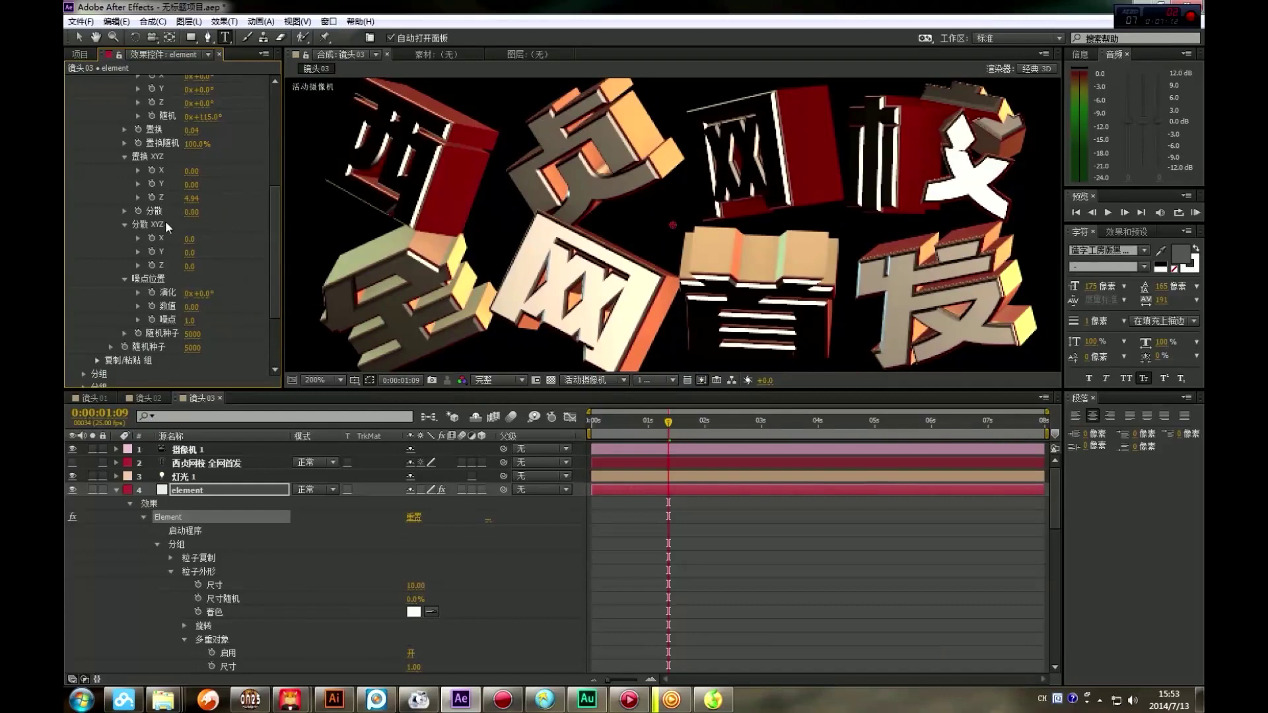
pyautogui.moveTo(194, 266); pyautogui.dragTo(1173, 30)
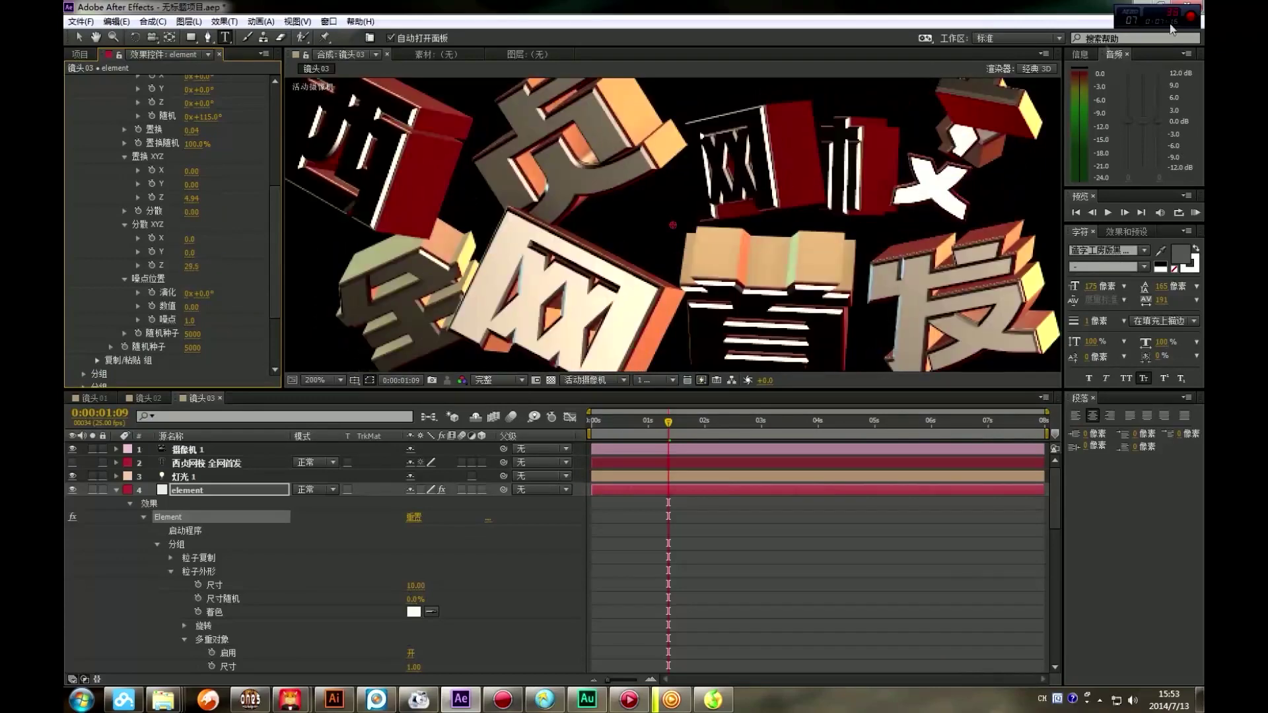
pyautogui.press(',')
pyautogui.press(',')
pyautogui.press(',')
pyautogui.moveTo(191, 266); pyautogui.dragTo(760, 201)
pyautogui.press('.')
pyautogui.press('.')
pyautogui.press(',')
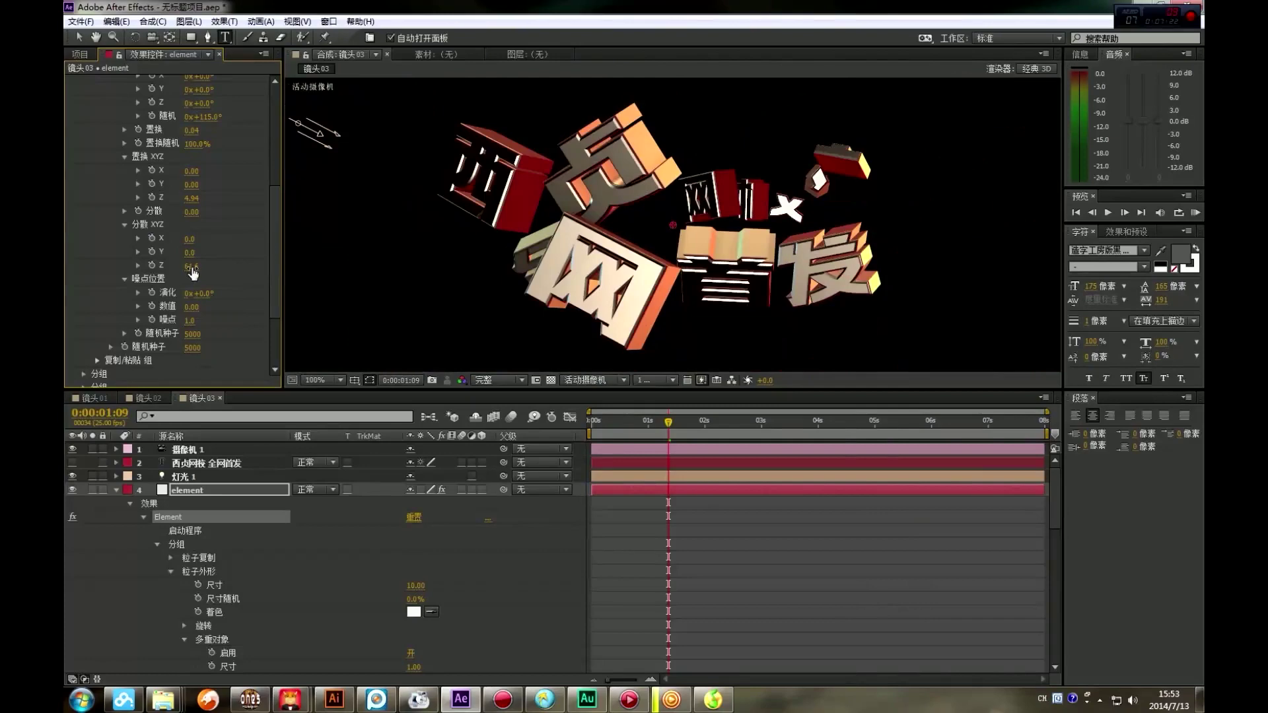
pyautogui.moveTo(192, 266); pyautogui.dragTo(320, 235)
# Set 分散 XYZ to 8.4 on X and 2.5 on Y, and inspect the scattered characters
pyautogui.moveTo(190, 252); pyautogui.dragTo(793, 211)
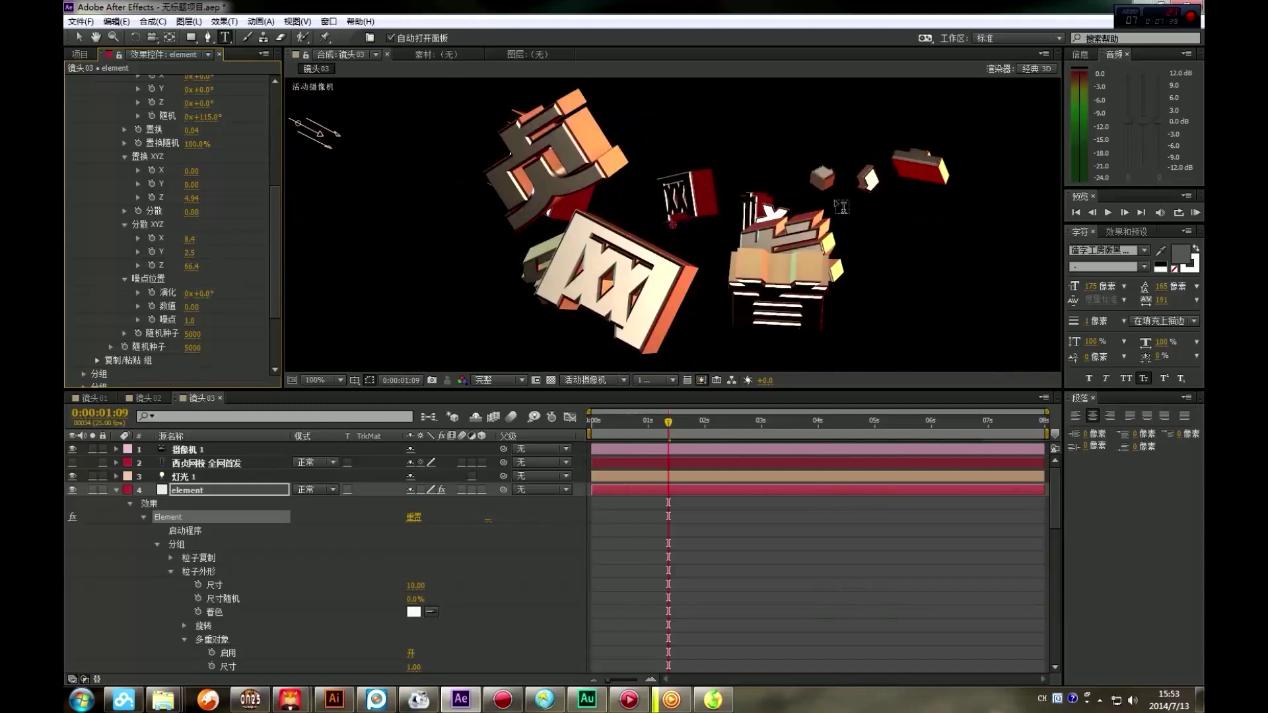
pyautogui.scroll(-1, 832, 211)
pyautogui.scroll(2, 822, 215)
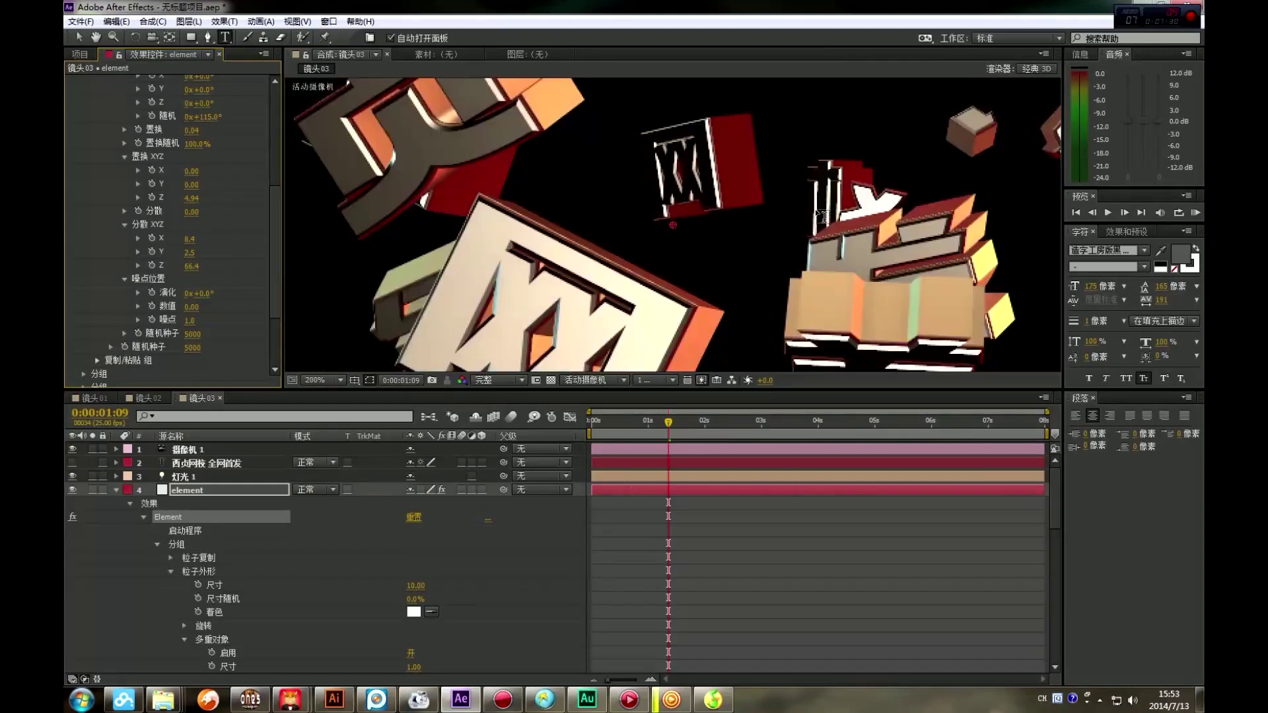
pyautogui.scroll(-1, 821, 215)
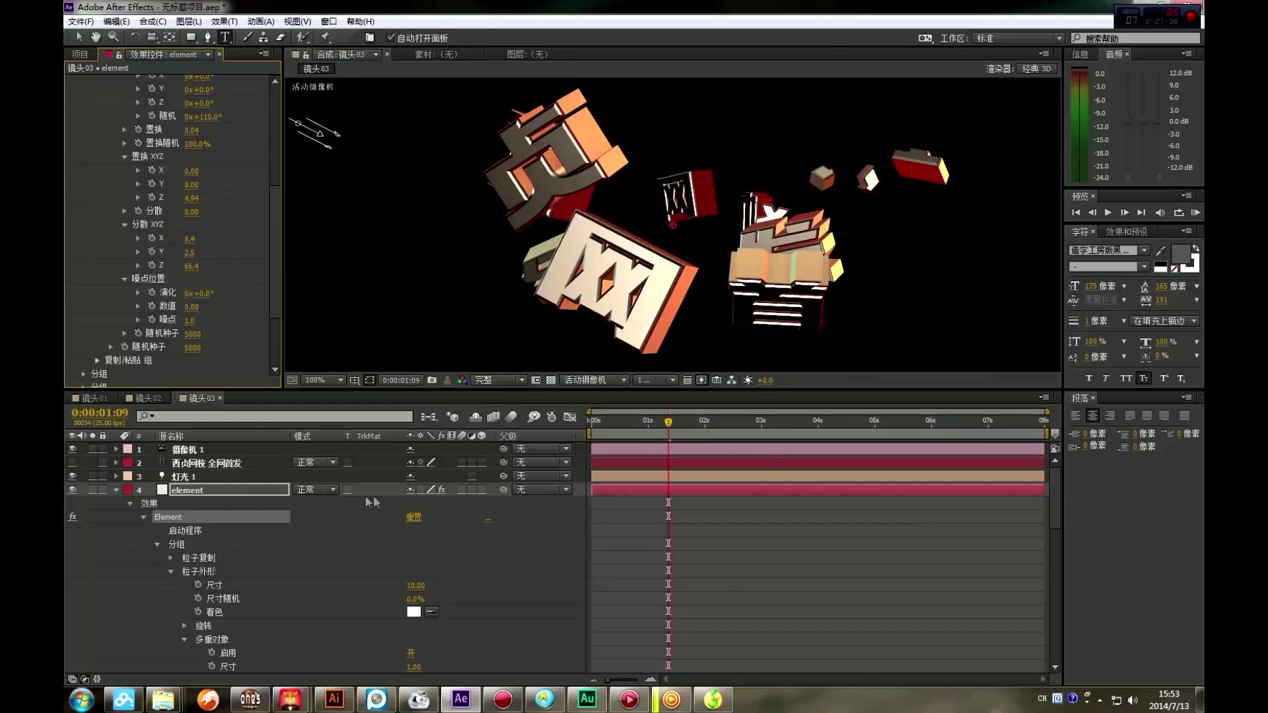
# Start keyframes at 0:00:00:00 for 多重对象 随机 rotation and for the Z values of 置换 XYZ and 分散 XYZ
pyautogui.click(117, 489)
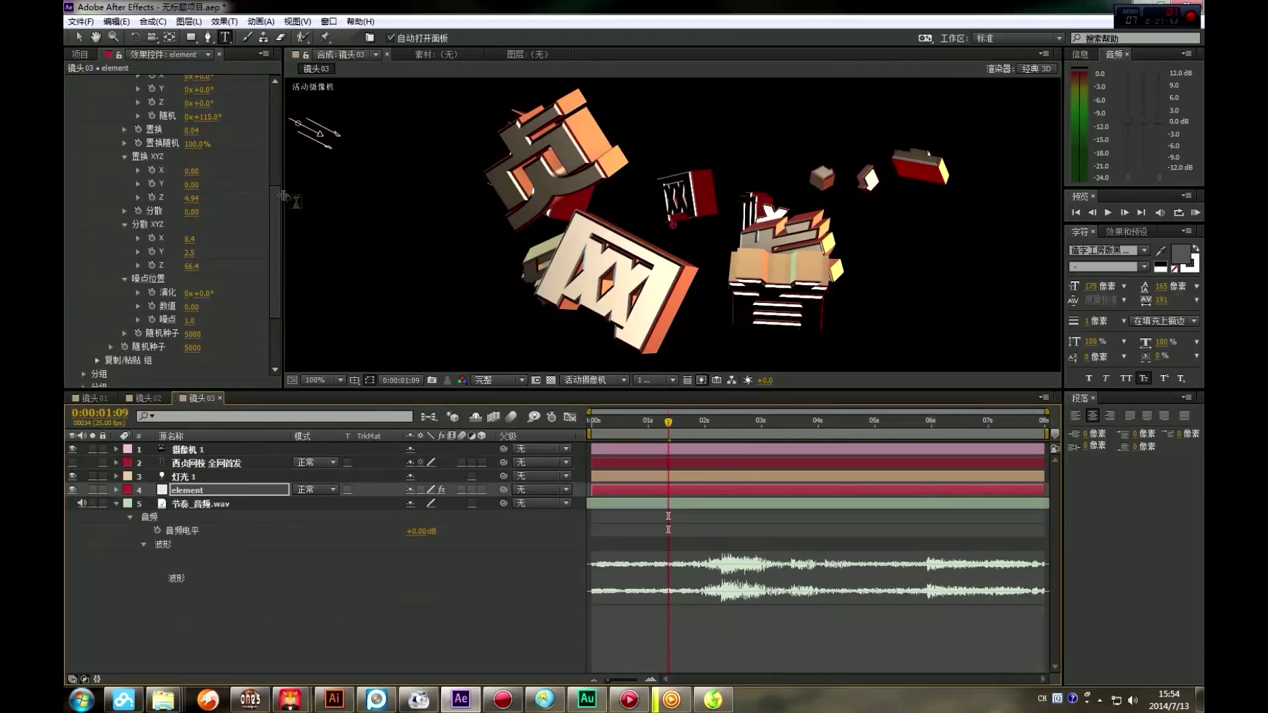
pyautogui.scroll(5, 268, 226)
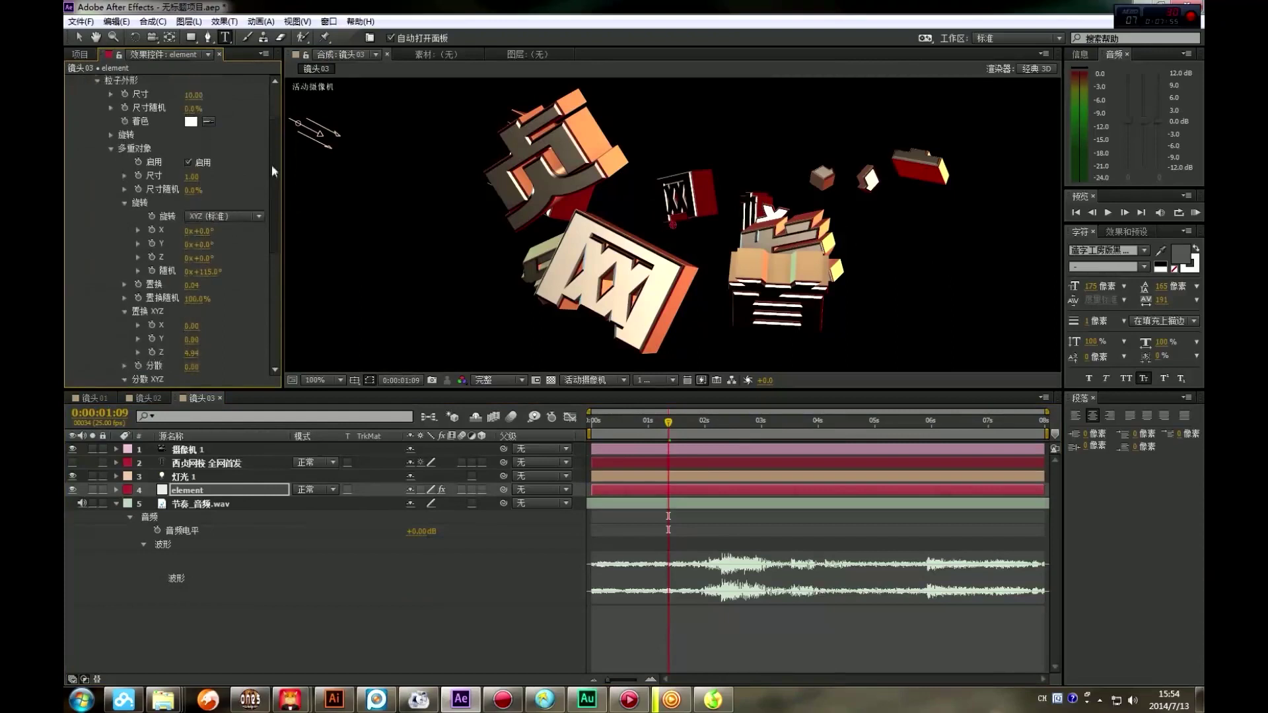
pyautogui.moveTo(280, 197); pyautogui.dragTo(280, 198)
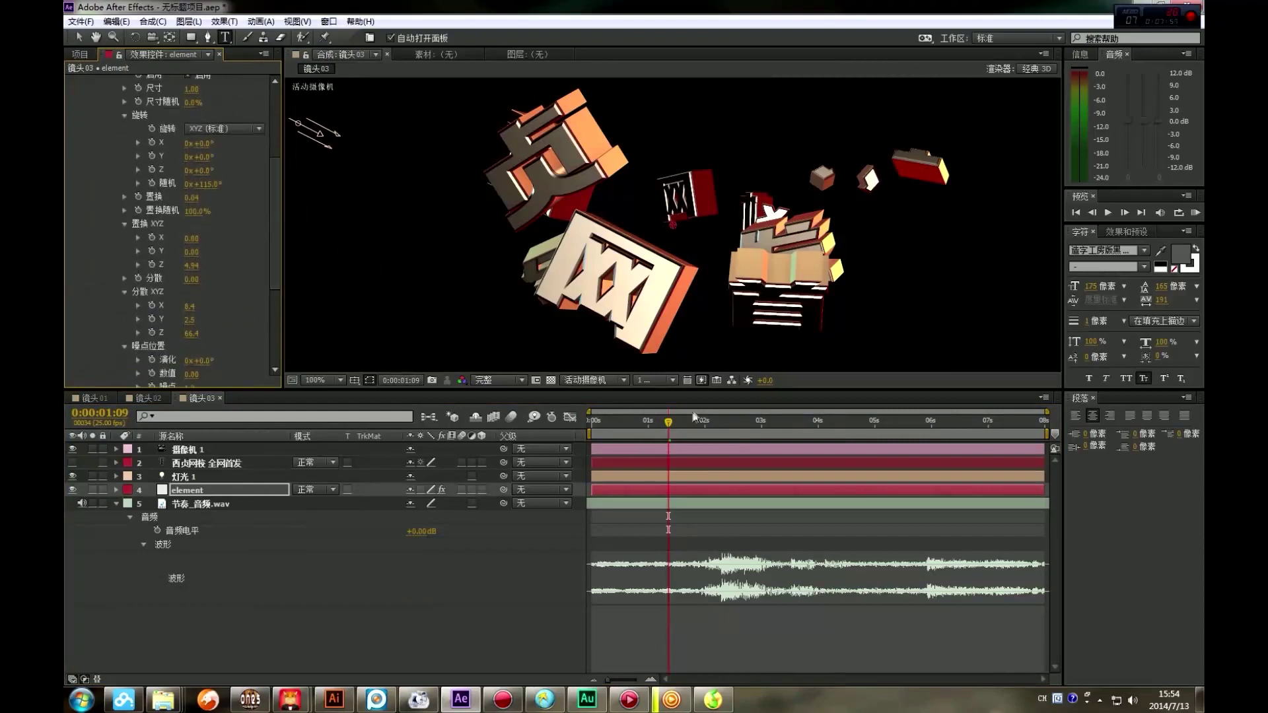
pyautogui.moveTo(669, 426); pyautogui.dragTo(592, 430)
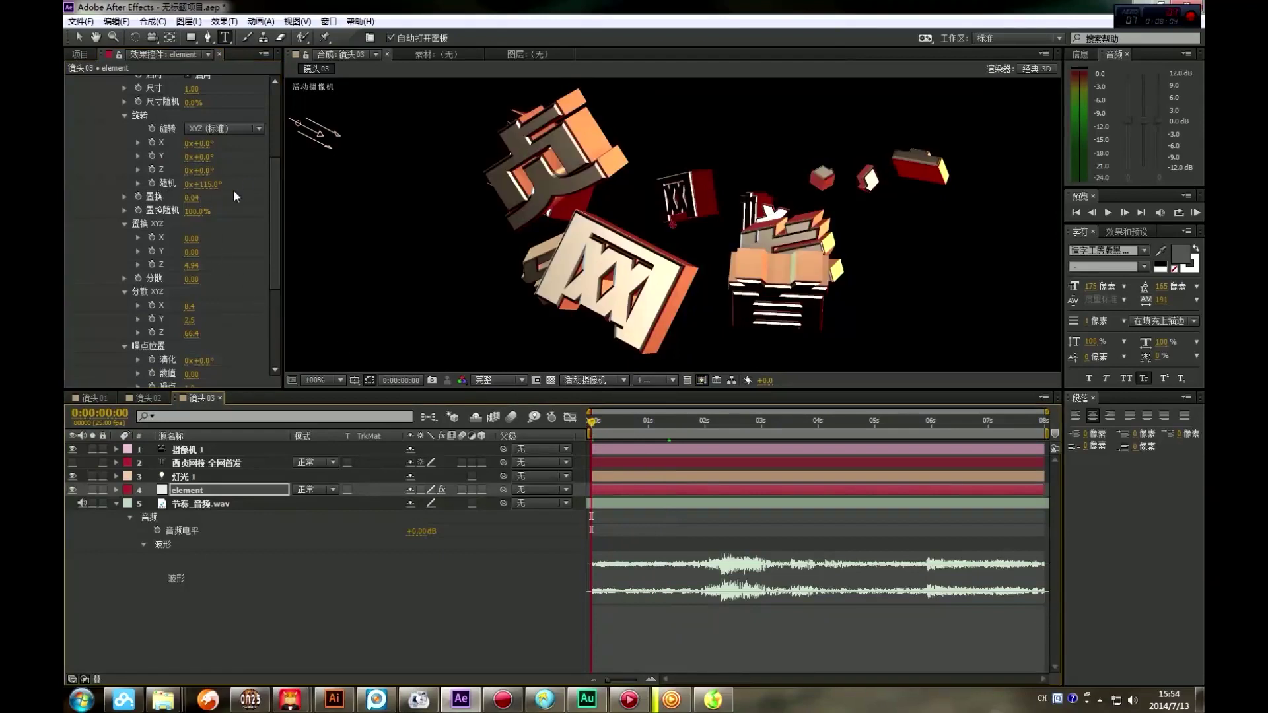
pyautogui.click(150, 183)
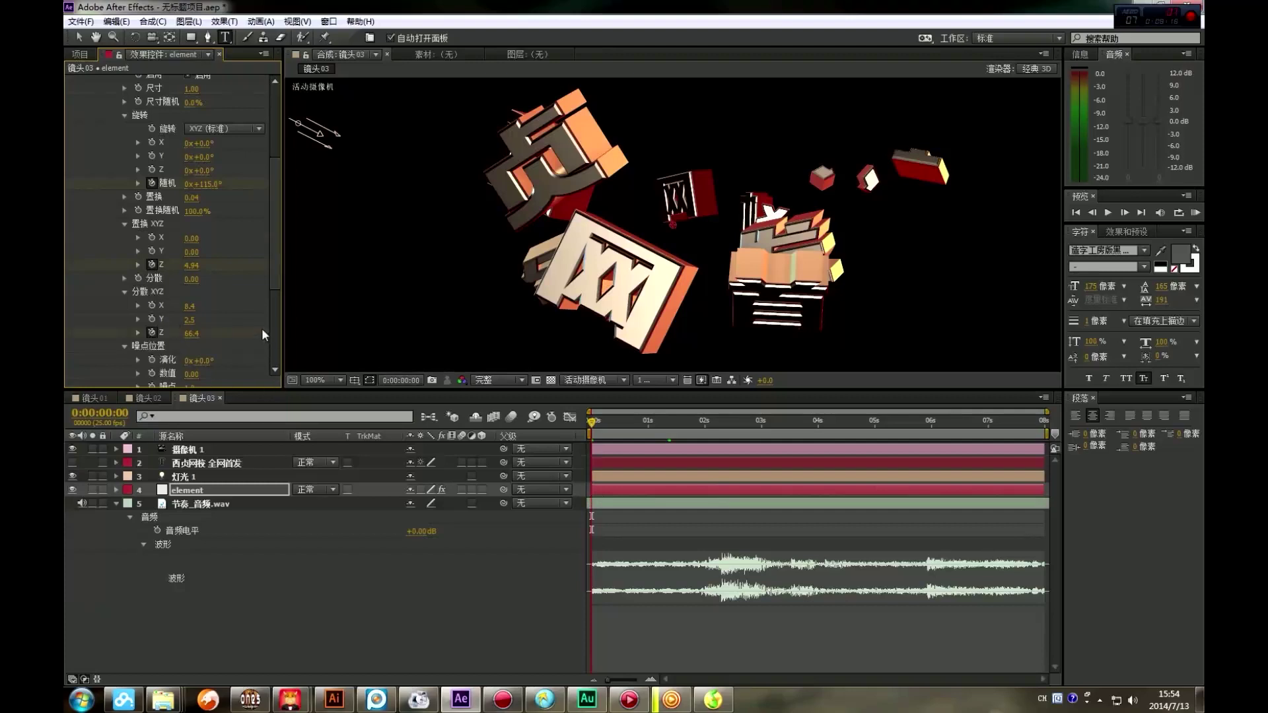
pyautogui.scroll(-1, 262, 335)
pyautogui.scroll(2, 198, 234)
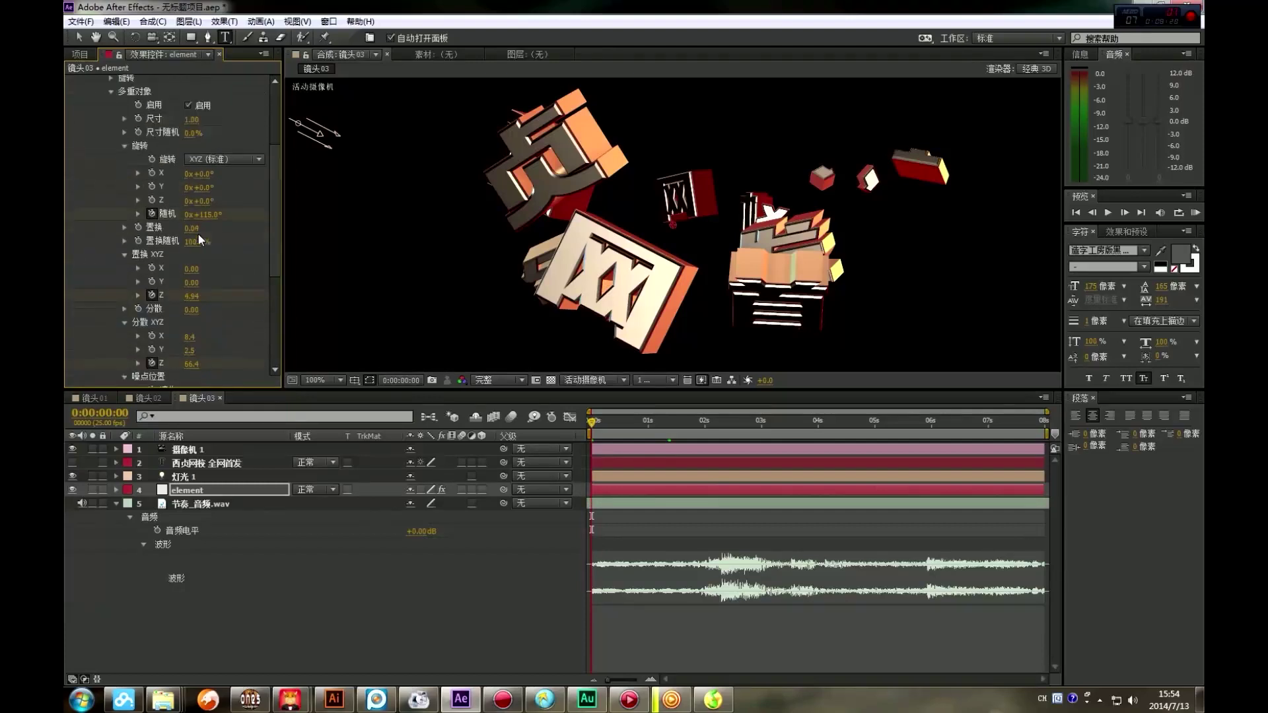
pyautogui.scroll(-1, 180, 183)
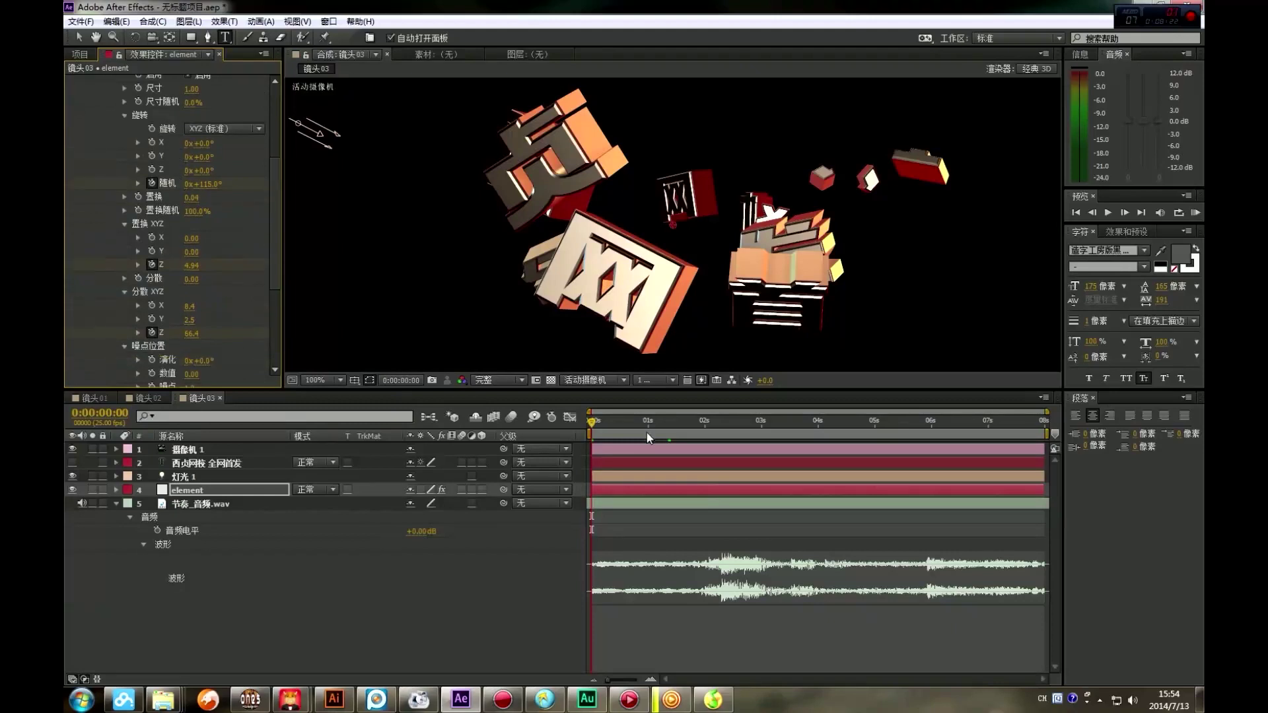
# Show the element layer's keyframed properties and slide the 节奏_音频.wav layer earlier so its first peak falls around 1 second
pyautogui.click(643, 495)
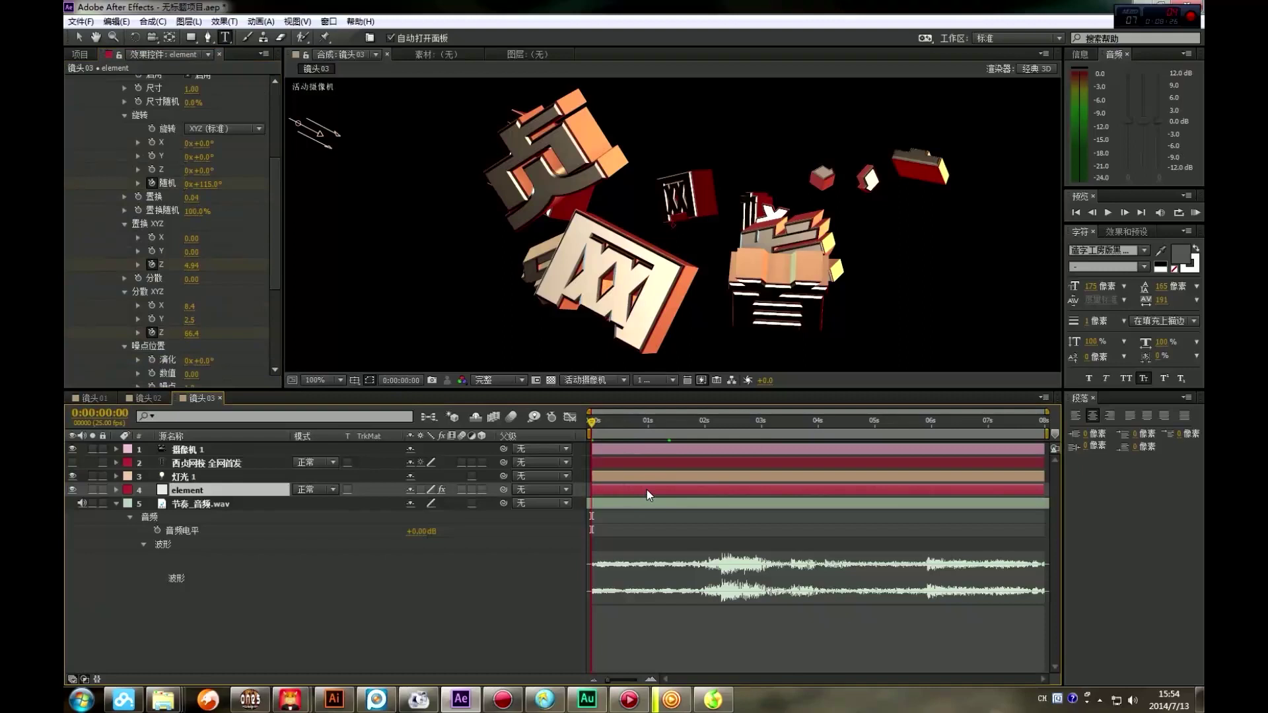
pyautogui.press('u')
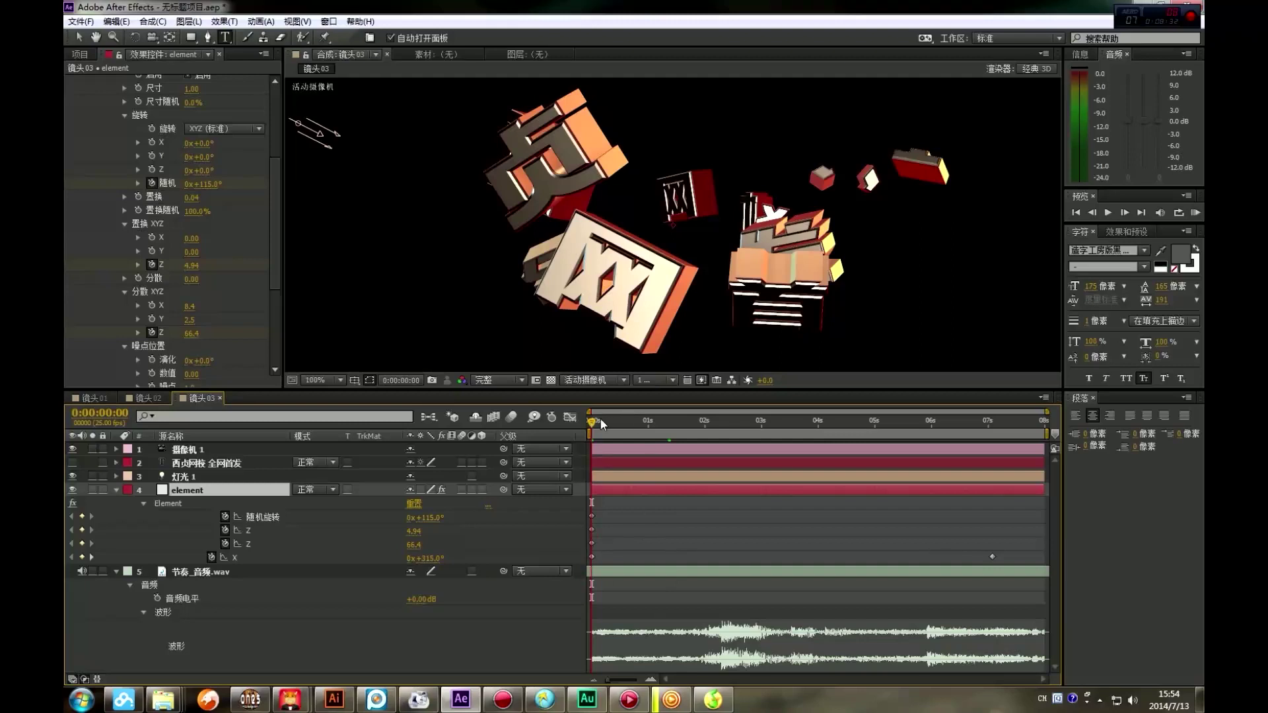
pyautogui.moveTo(597, 421); pyautogui.dragTo(667, 428)
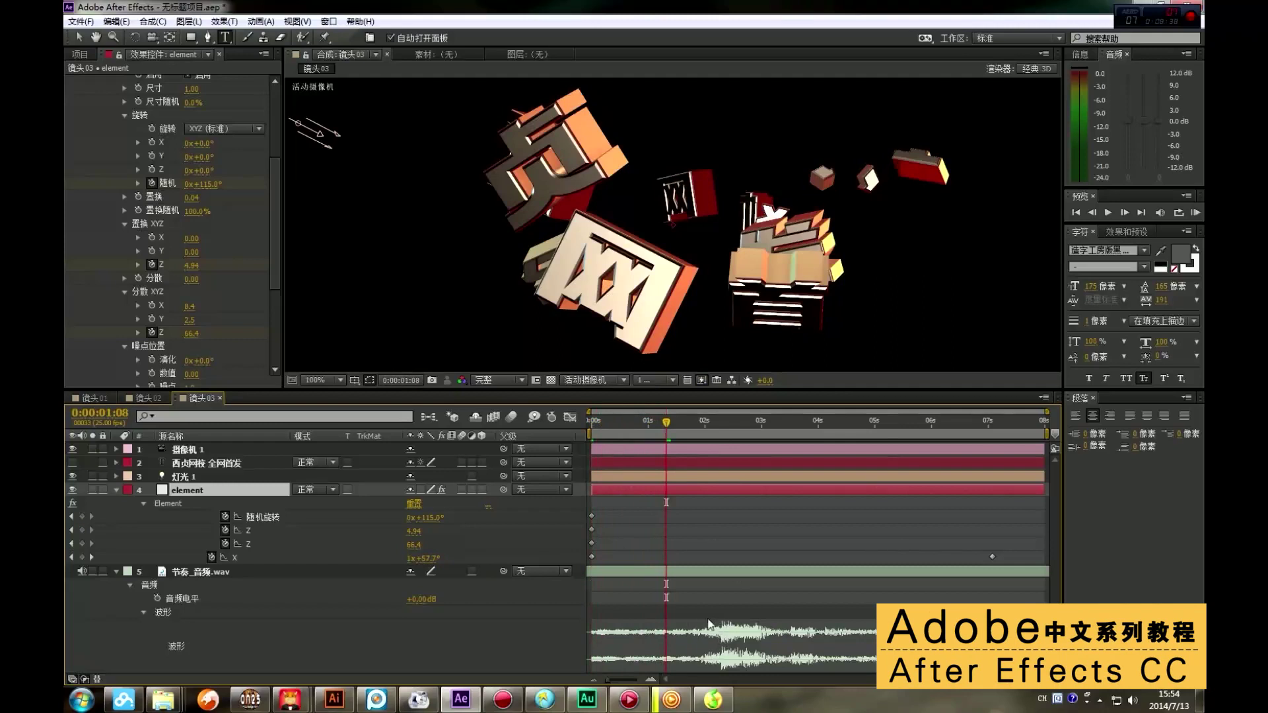
pyautogui.click(744, 572)
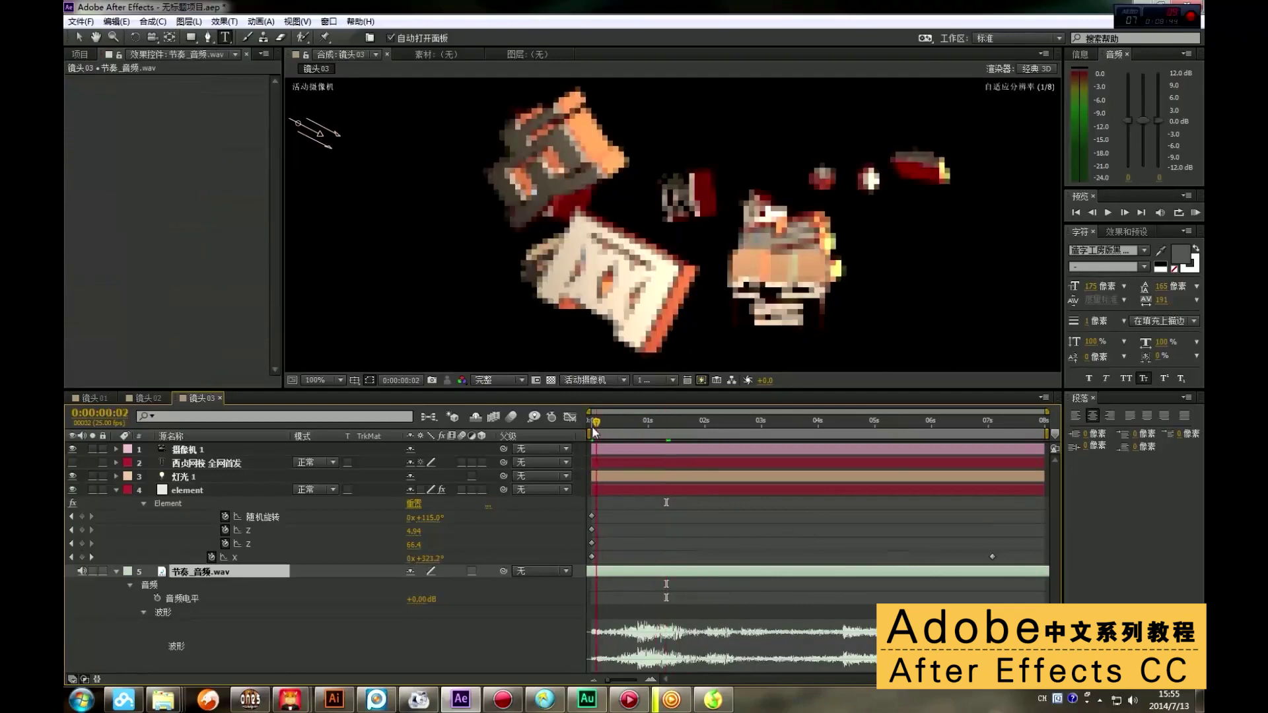
# At 0:00:01:15, set the element layer's 随机 rotation to 0° and the Z value of 置换 XYZ to 0
pyautogui.moveTo(666, 427)
pyautogui.mouseDown()
pyautogui.moveTo(584, 426)
pyautogui.moveTo(679, 427)
pyautogui.mouseUp()
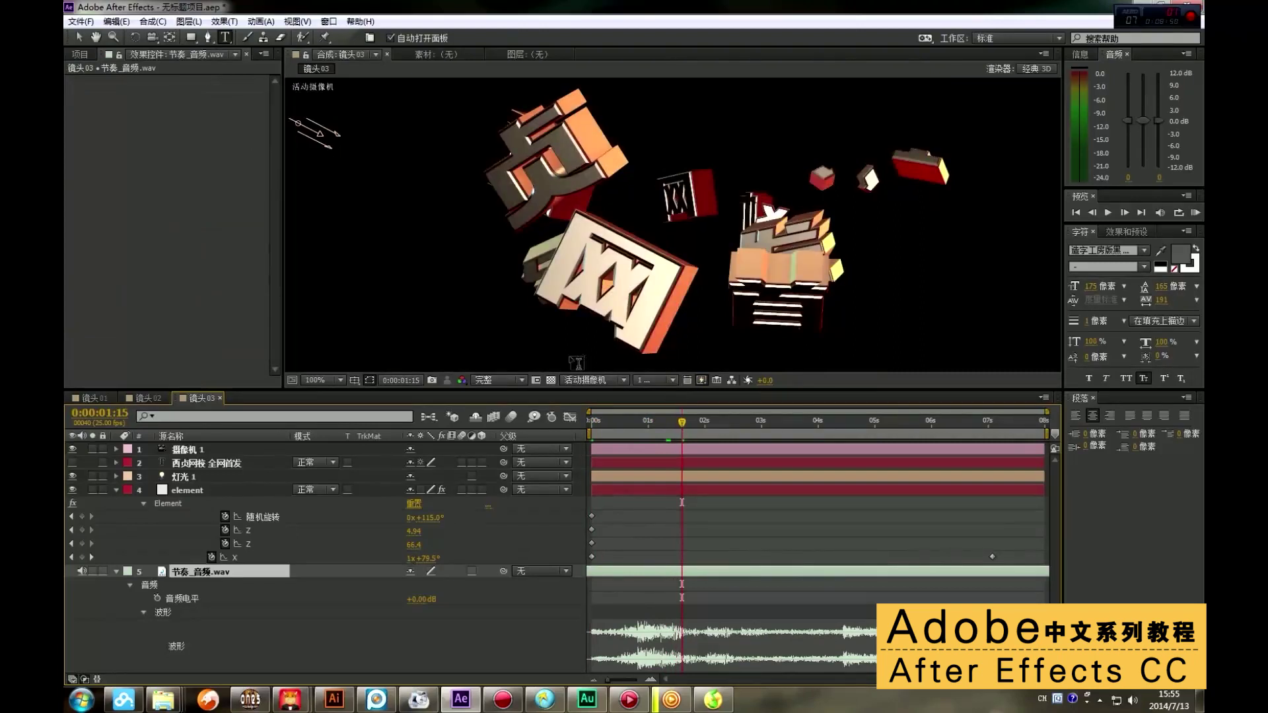
pyautogui.click(184, 489)
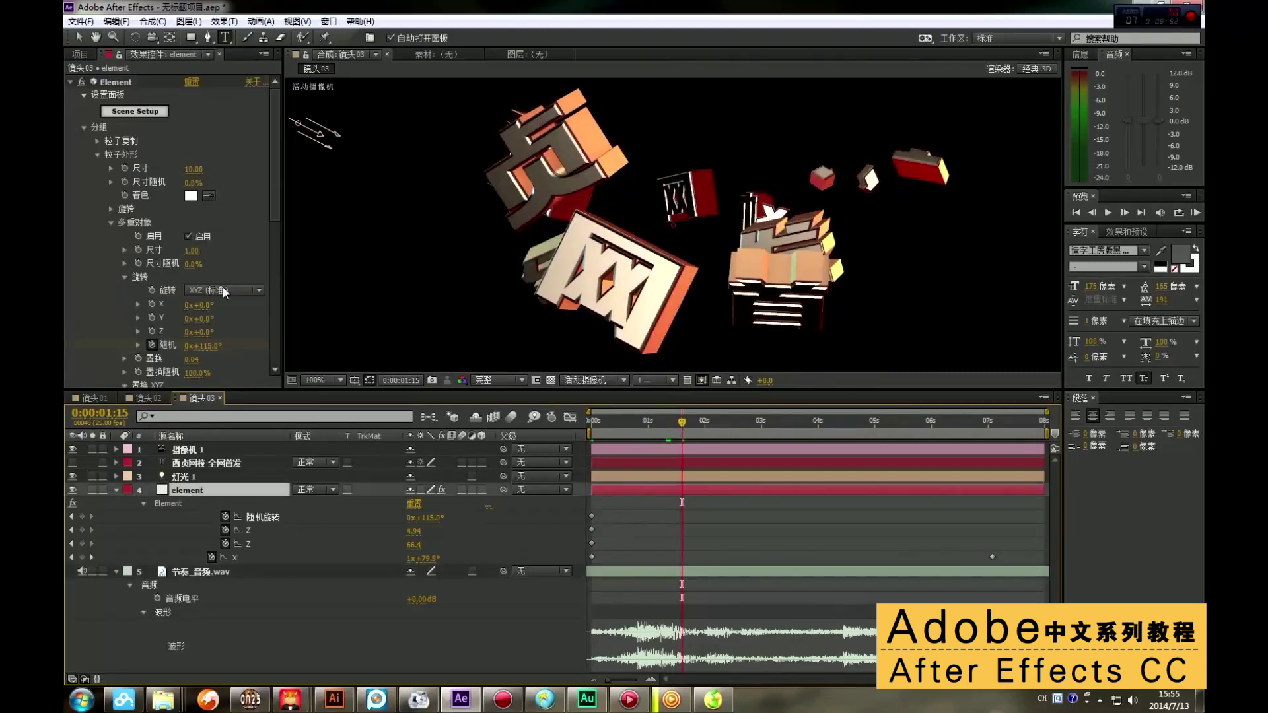
pyautogui.scroll(-3, 206, 267)
pyautogui.click(204, 284)
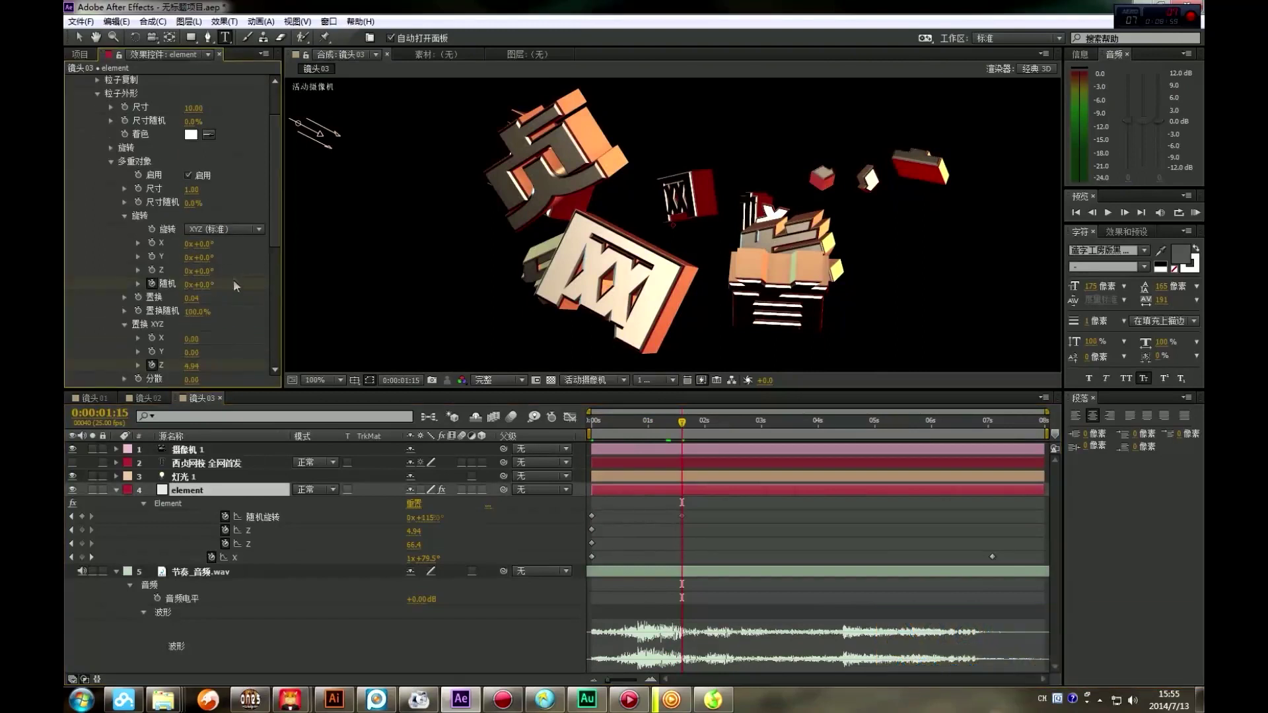
pyautogui.scroll(-1, 228, 319)
pyautogui.click(197, 336)
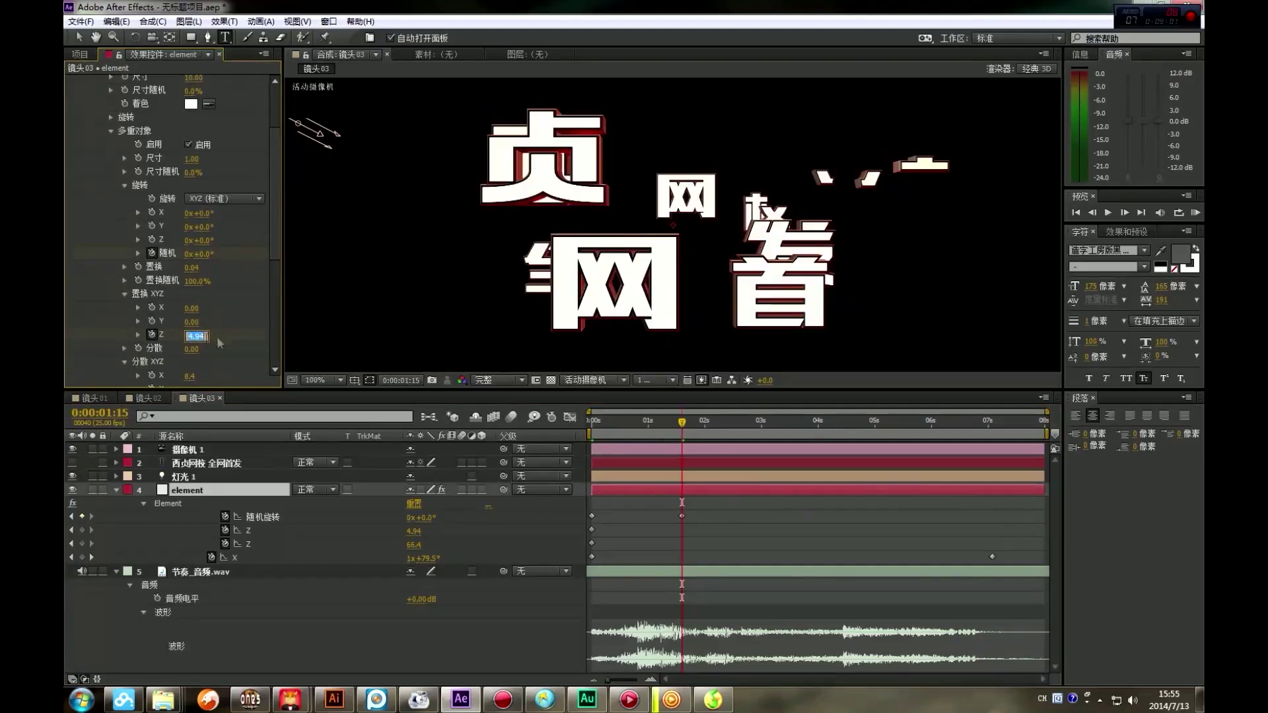
pyautogui.write('0')
pyautogui.press('Return')
# Set the Z value of 分散 XYZ to 0 at 0:00:01:15 and check the remaining 多重对象 values
pyautogui.scroll(-1, 244, 316)
pyautogui.click(191, 373)
pyautogui.write('0')
pyautogui.press('Return')
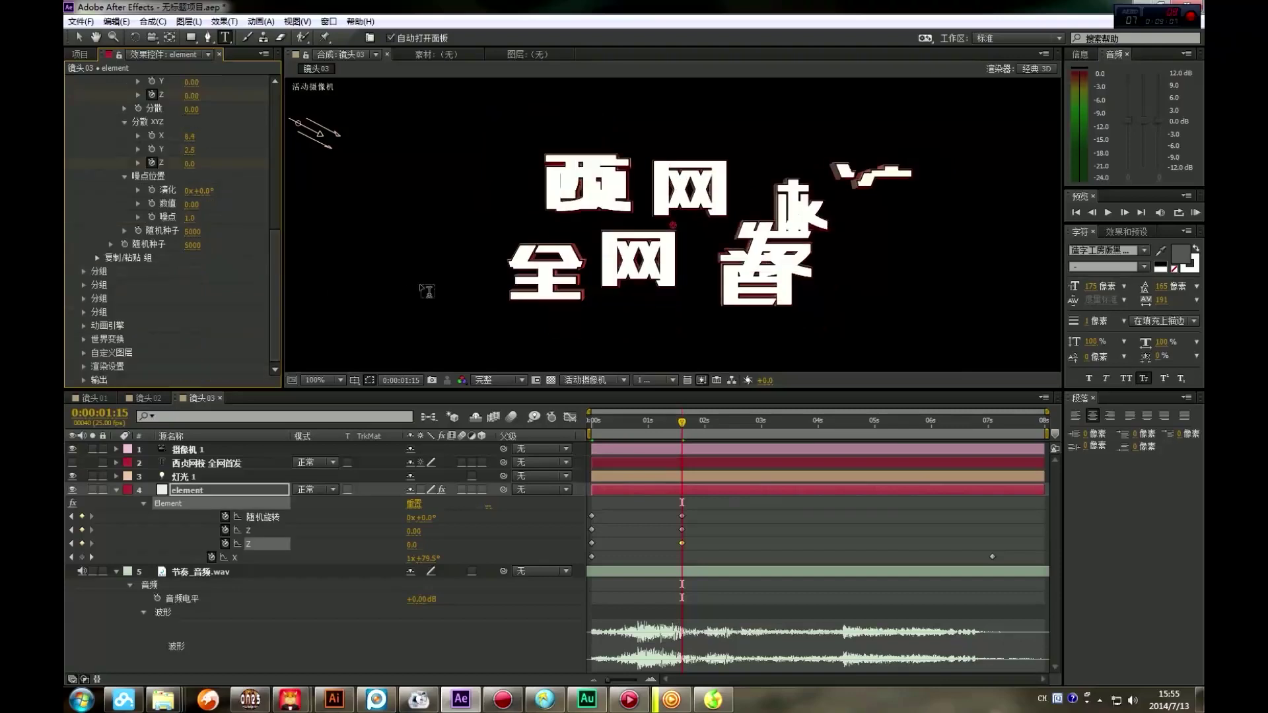
pyautogui.scroll(-5, 237, 230)
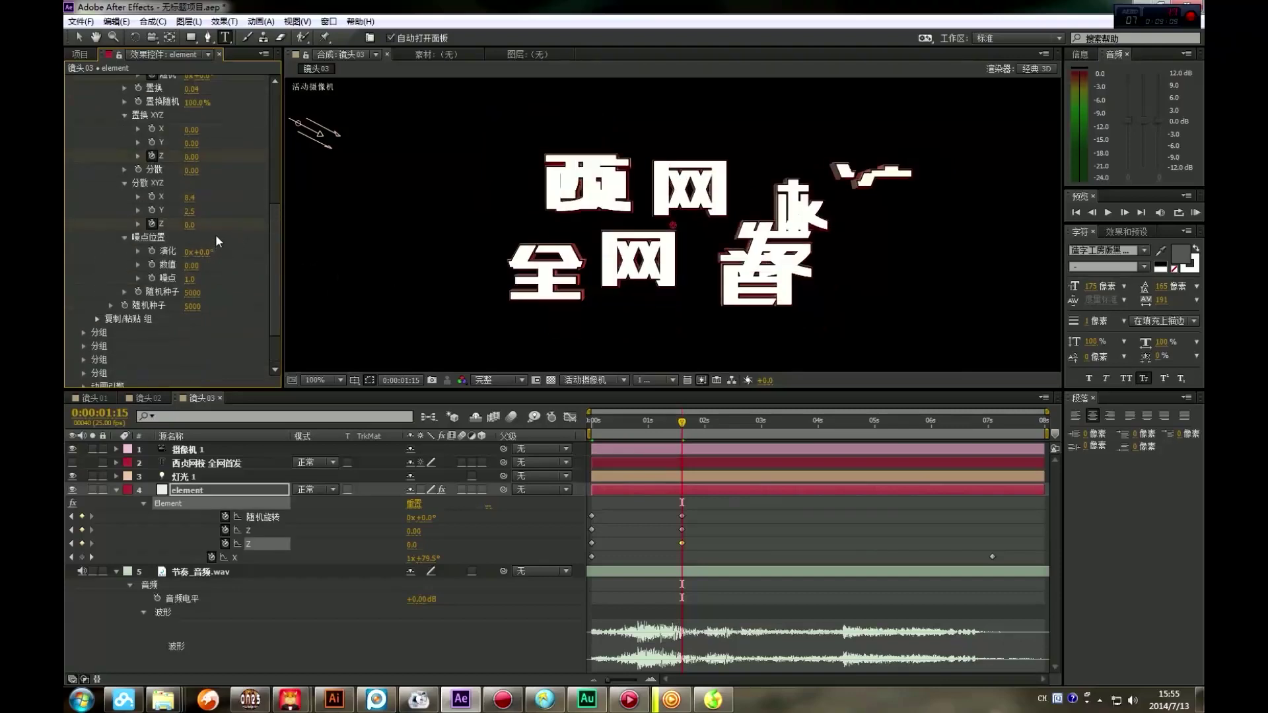
pyautogui.scroll(2, 217, 227)
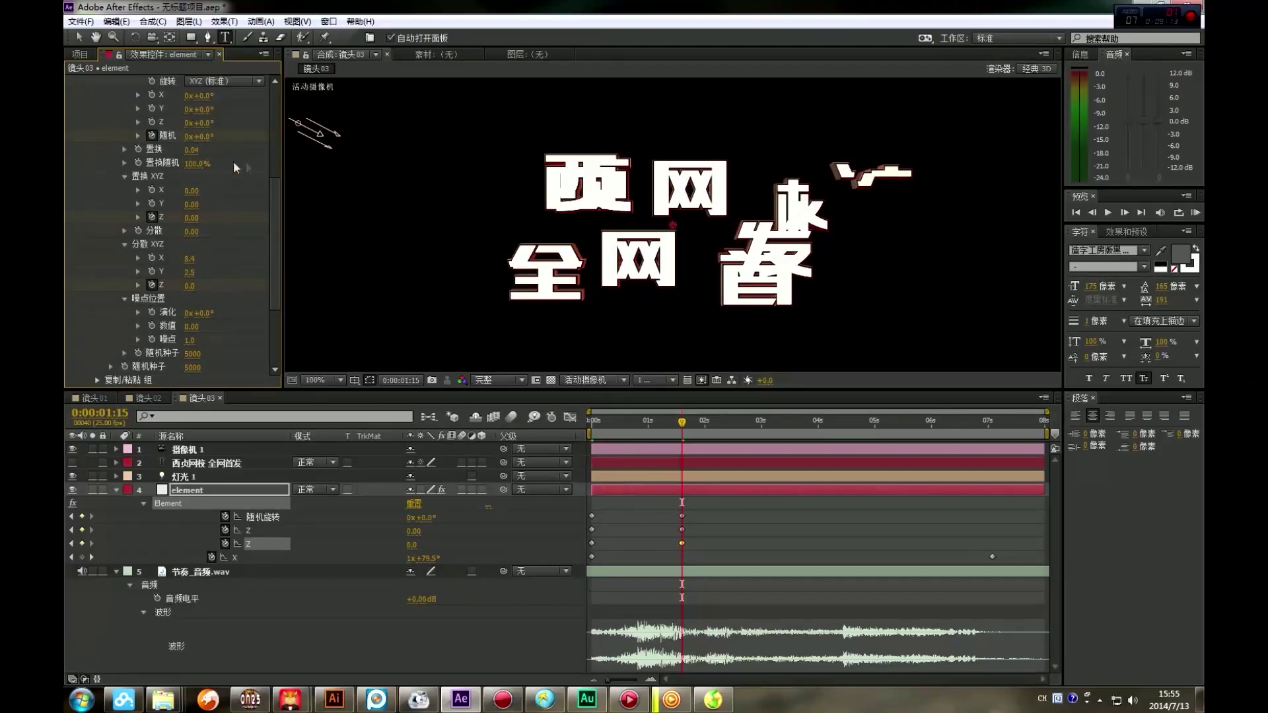
# Keyframe the X and Y values of 分散 XYZ at 0:00:01:15, setting both to 0 so the title assembles
pyautogui.moveTo(656, 419); pyautogui.dragTo(683, 411)
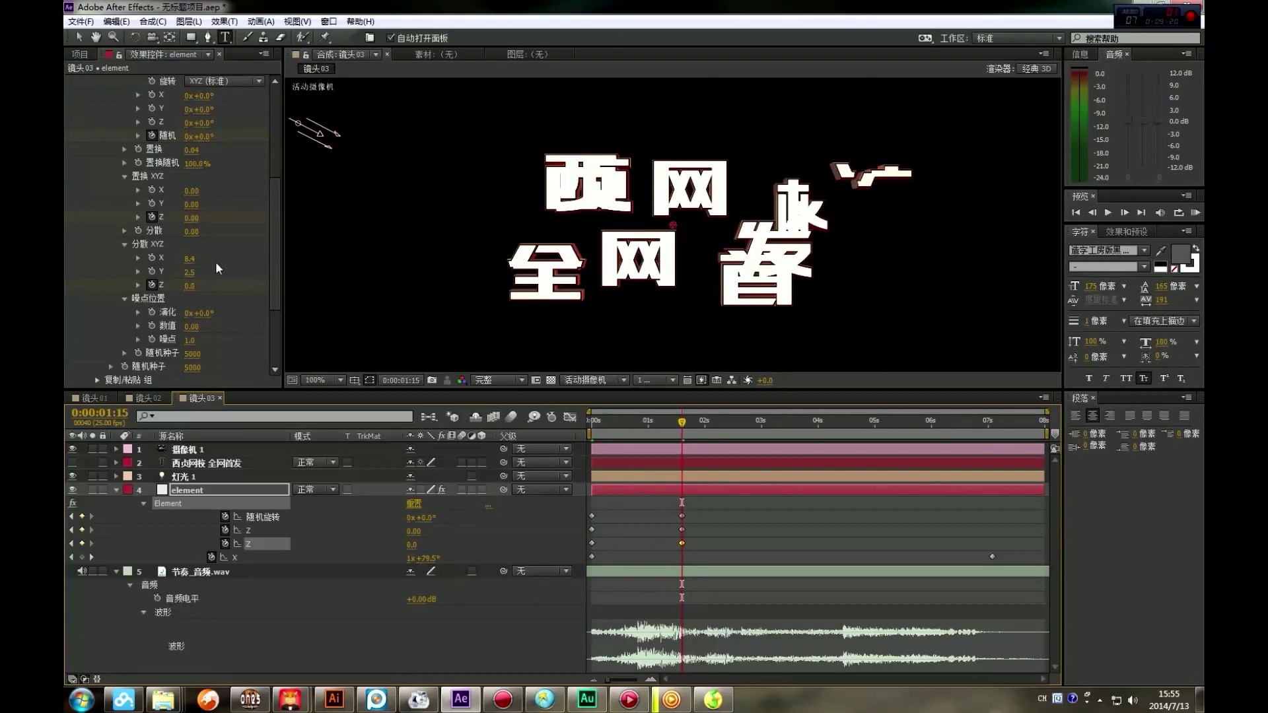
pyautogui.click(190, 259)
pyautogui.write('0')
pyautogui.press('Return')
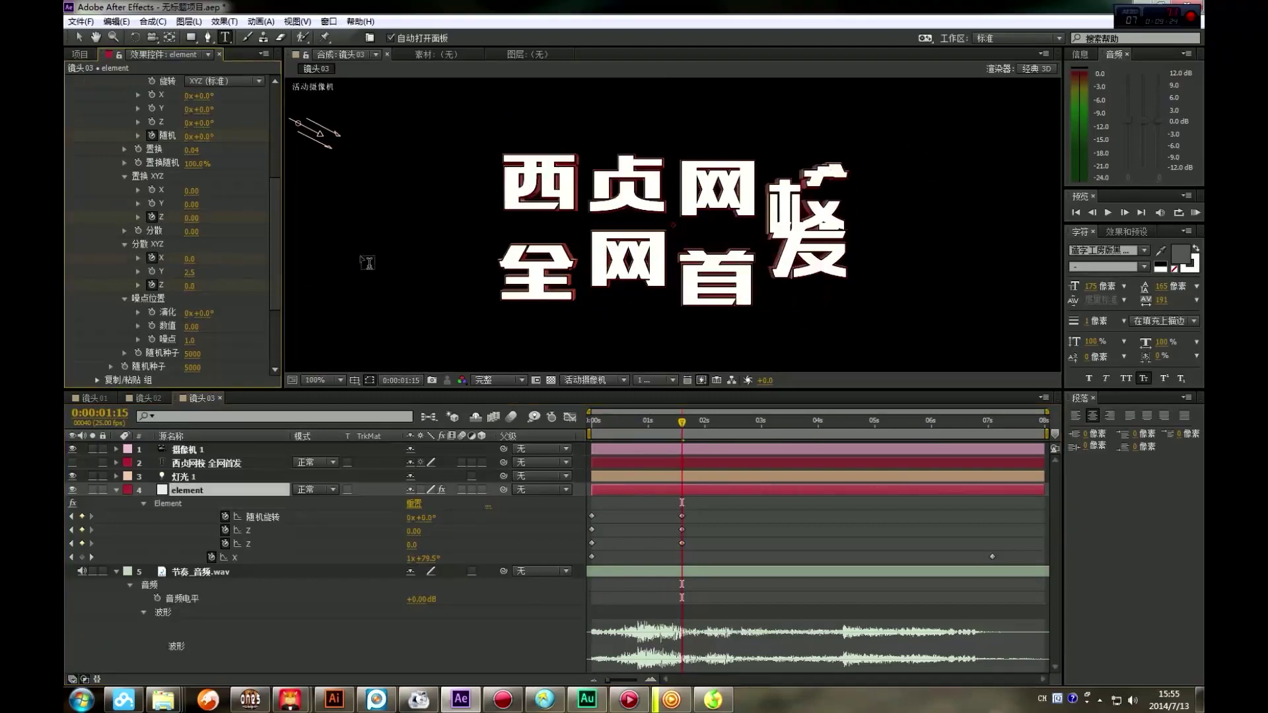
pyautogui.click(151, 271)
pyautogui.click(190, 272)
pyautogui.write('0')
pyautogui.press('Return')
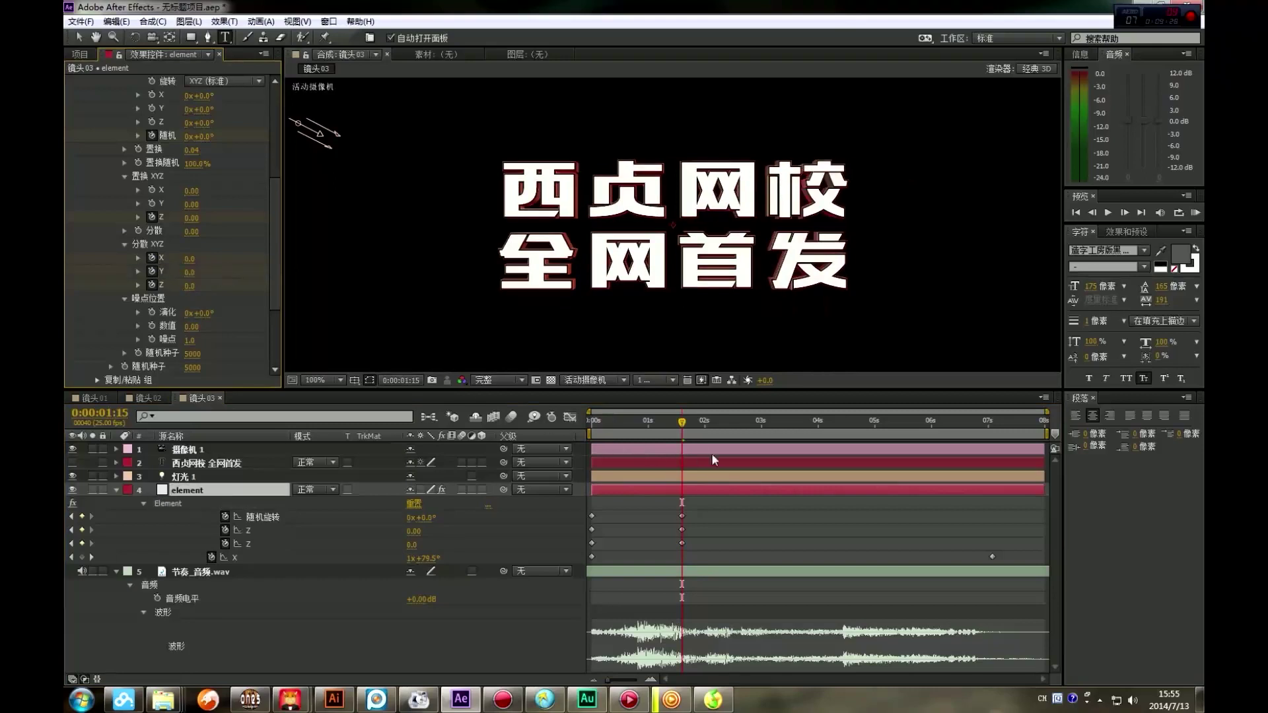
# At 0:00:00:00, set 分散 XYZ to 2.0 on X and Y, and preview the assembling title with the audio
pyautogui.moveTo(679, 428); pyautogui.dragTo(585, 428)
pyautogui.moveTo(193, 258); pyautogui.dragTo(205, 280)
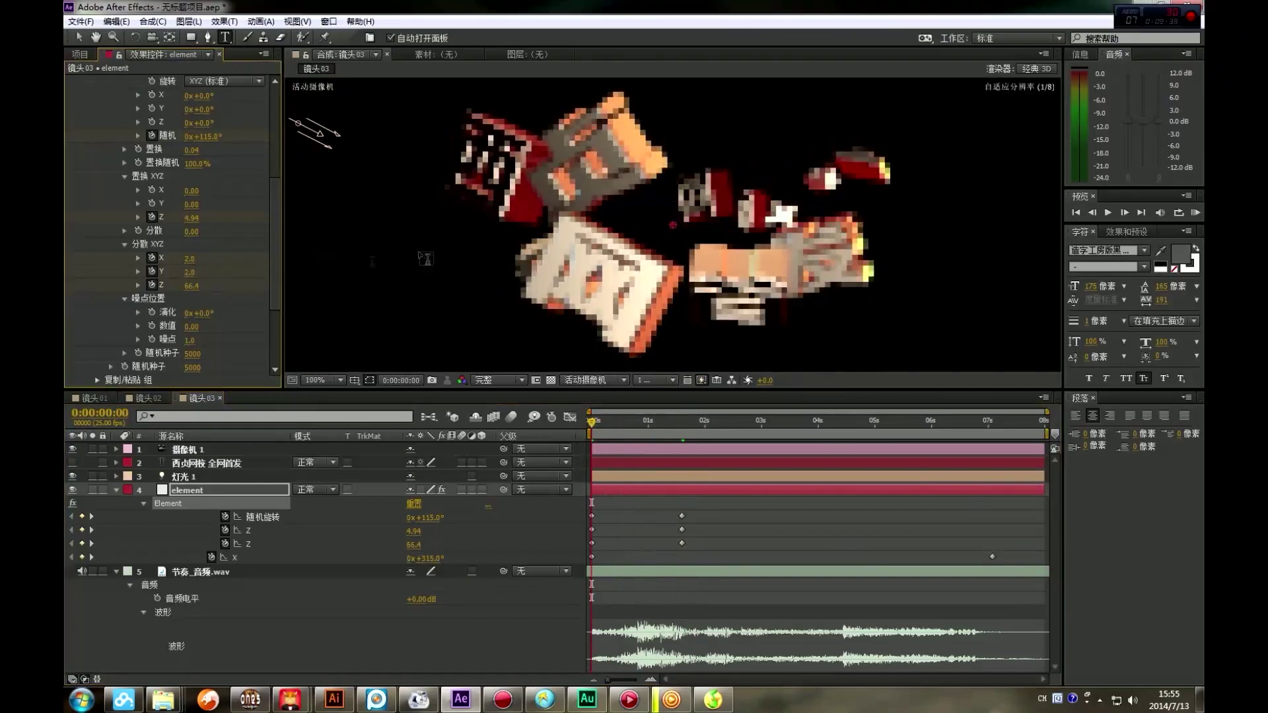
pyautogui.moveTo(593, 422)
pyautogui.mouseDown()
pyautogui.moveTo(706, 426)
pyautogui.moveTo(593, 418)
pyautogui.mouseUp()
pyautogui.press('KP_0')
pyautogui.click(533, 435)
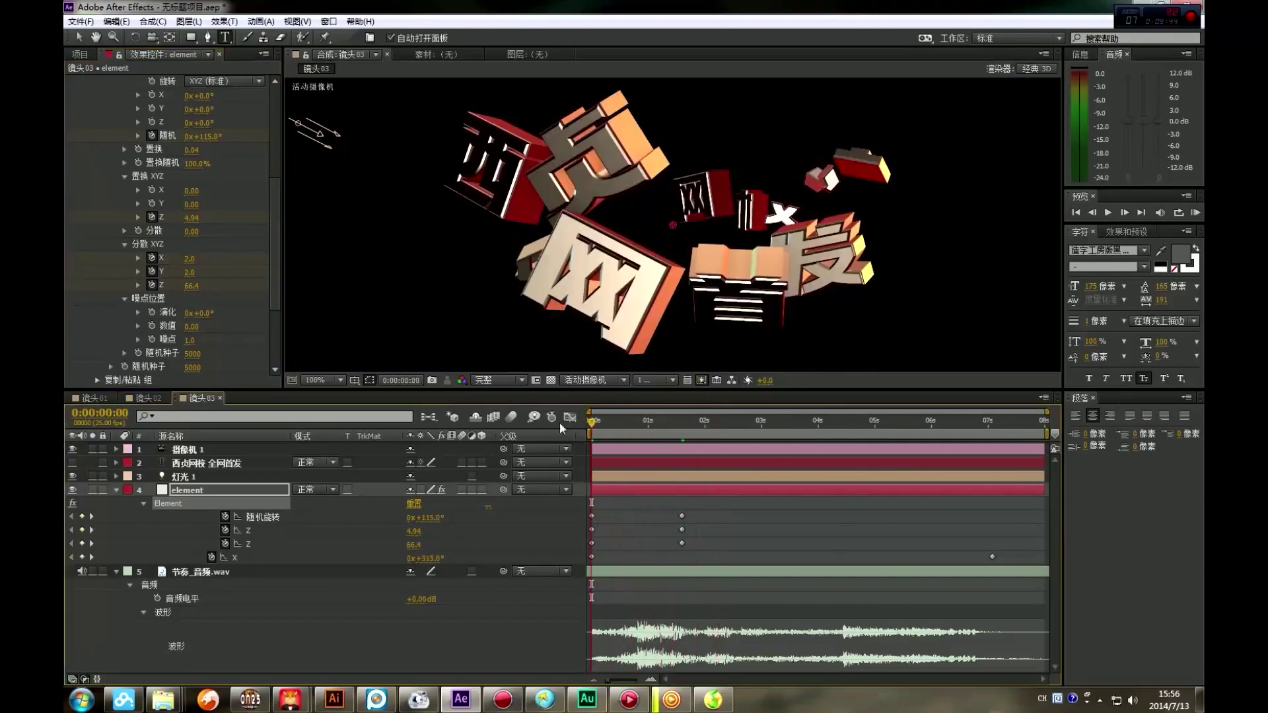
pyautogui.press('KP_0')
pyautogui.moveTo(633, 419); pyautogui.dragTo(590, 440)
# Orbit and push in 摄像机 1 at 0:00:00:00 to an oblique close view of the scattered characters, with 西 large in the foreground
pyautogui.click(117, 487)
pyautogui.click(199, 450)
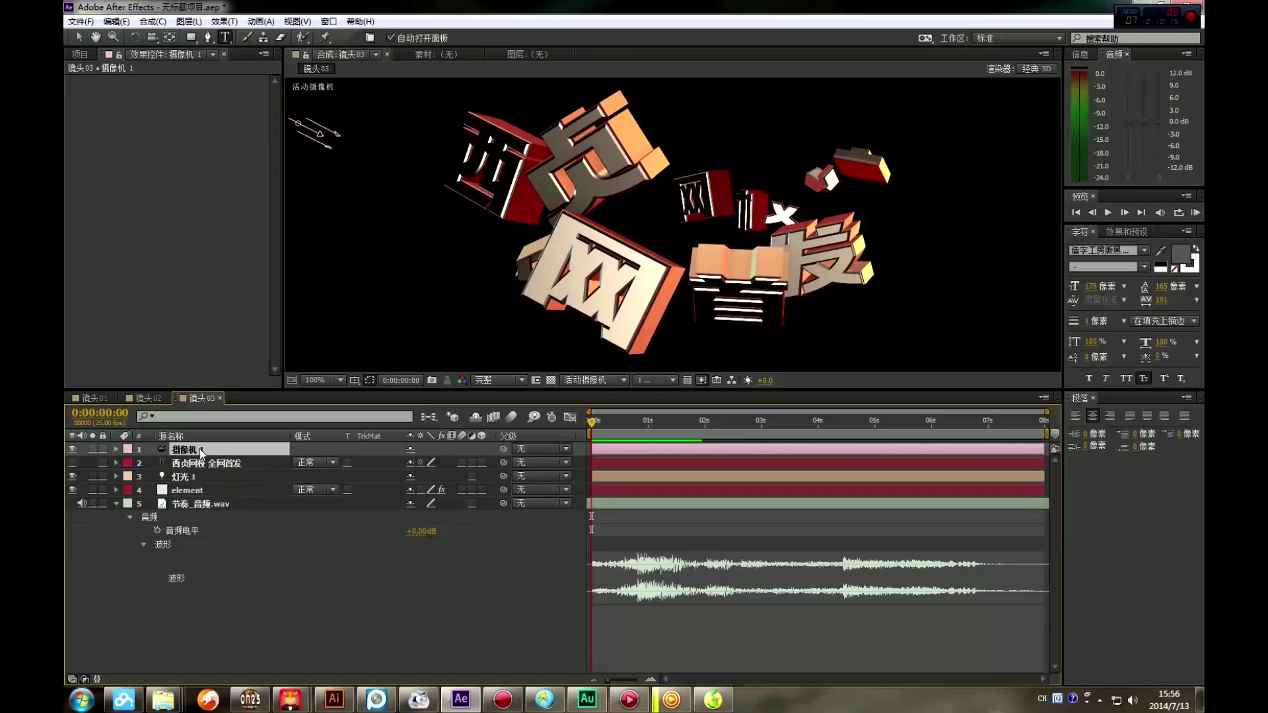
pyautogui.press('a')
pyautogui.press('a')
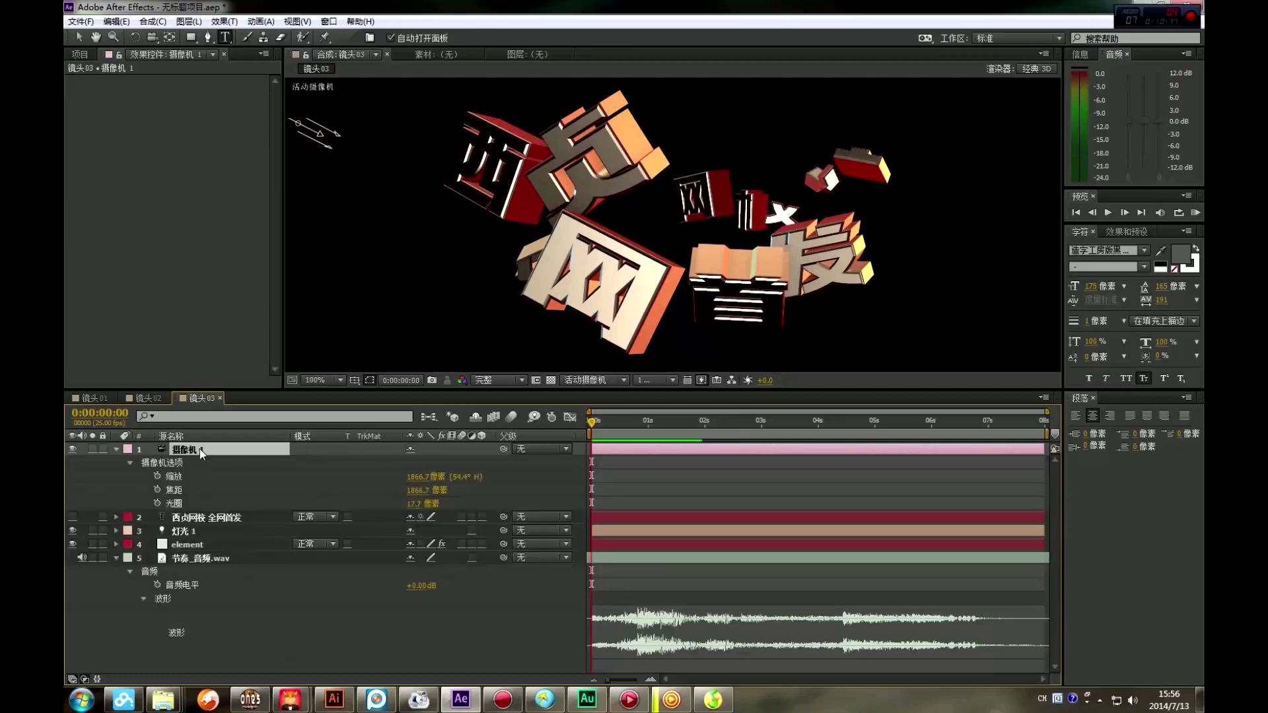
pyautogui.moveTo(595, 421)
pyautogui.mouseDown()
pyautogui.moveTo(738, 423)
pyautogui.moveTo(580, 430)
pyautogui.mouseUp()
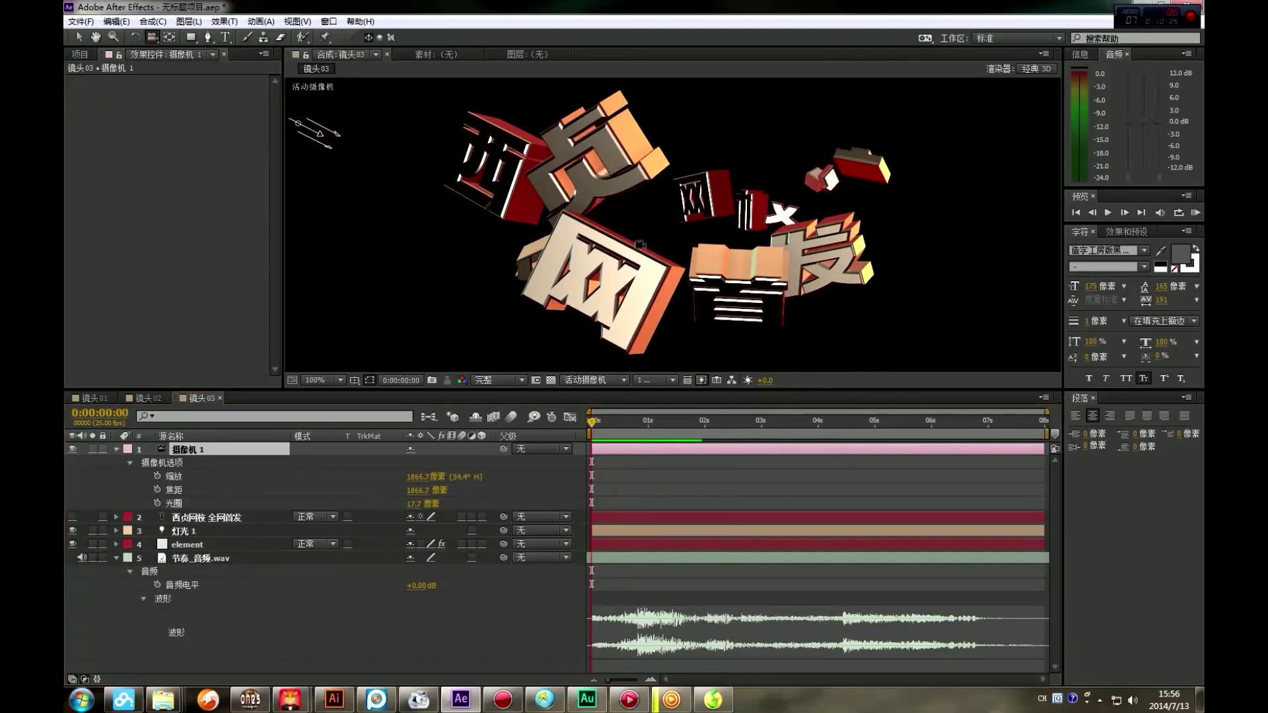
pyautogui.moveTo(656, 242); pyautogui.dragTo(829, 165)
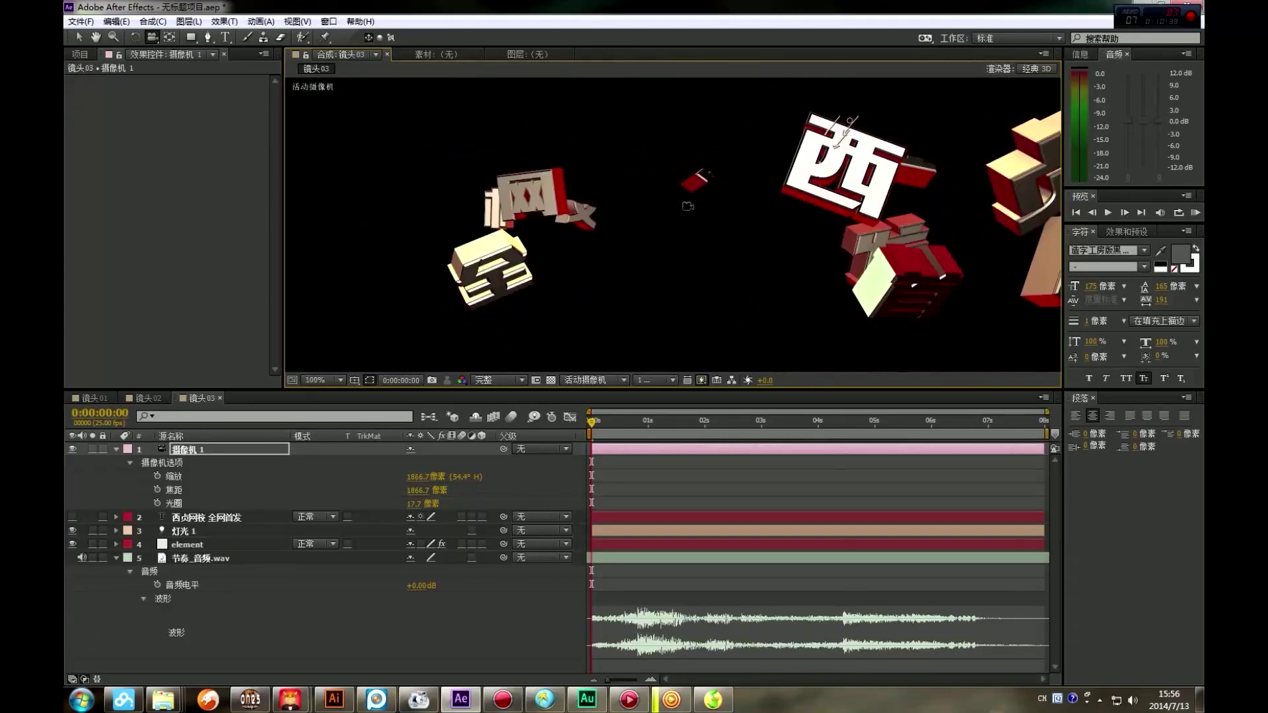
pyautogui.moveTo(687, 207); pyautogui.dragTo(784, 231)
pyautogui.moveTo(683, 245); pyautogui.dragTo(681, 246)
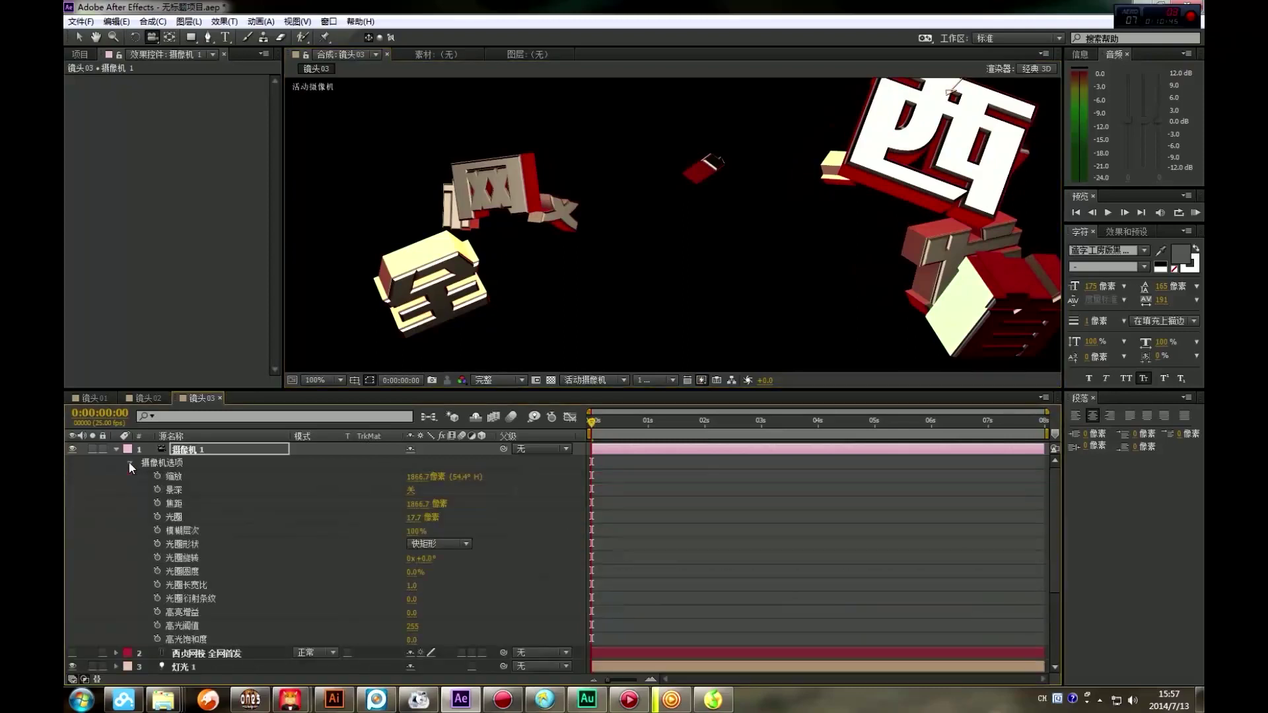
# Start keyframes at 0:00:00:00 for all 变换 properties of 摄像机 1: 目标点, 位置, 方向 and the X, Y and Z 轴旋转
pyautogui.click(130, 463)
pyautogui.click(129, 463)
pyautogui.click(129, 463)
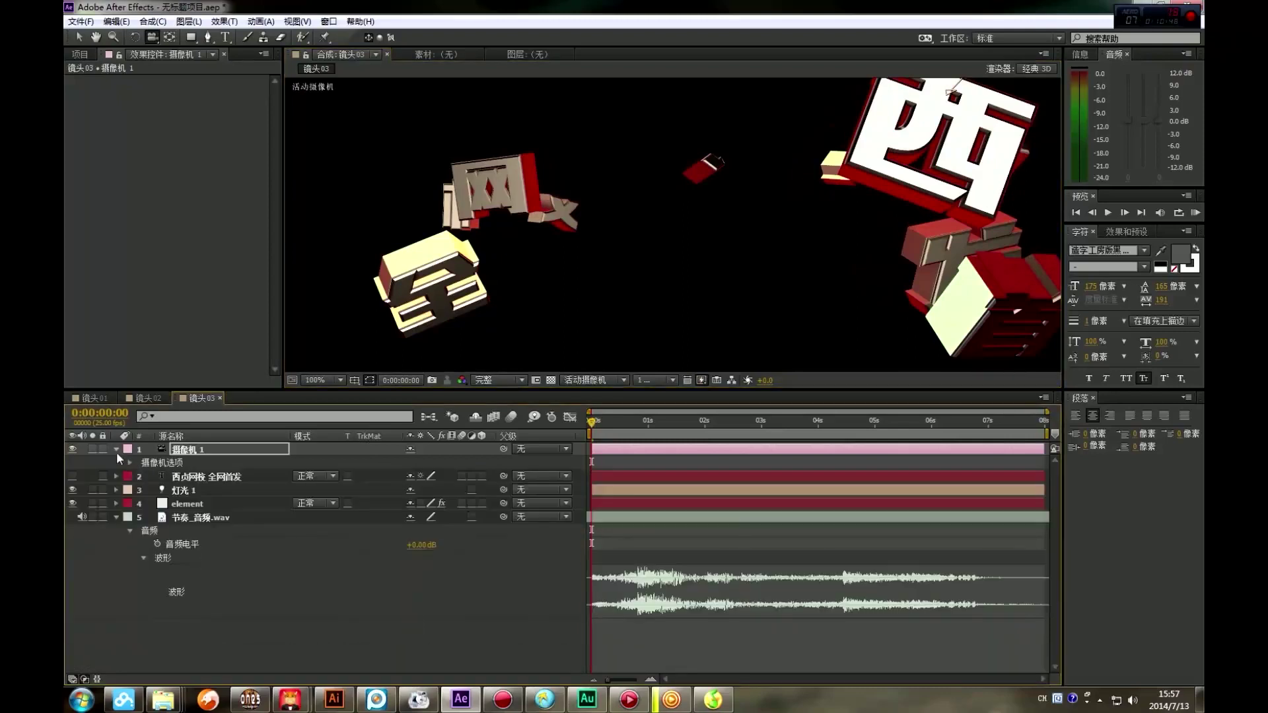
pyautogui.click(116, 450)
pyautogui.click(116, 449)
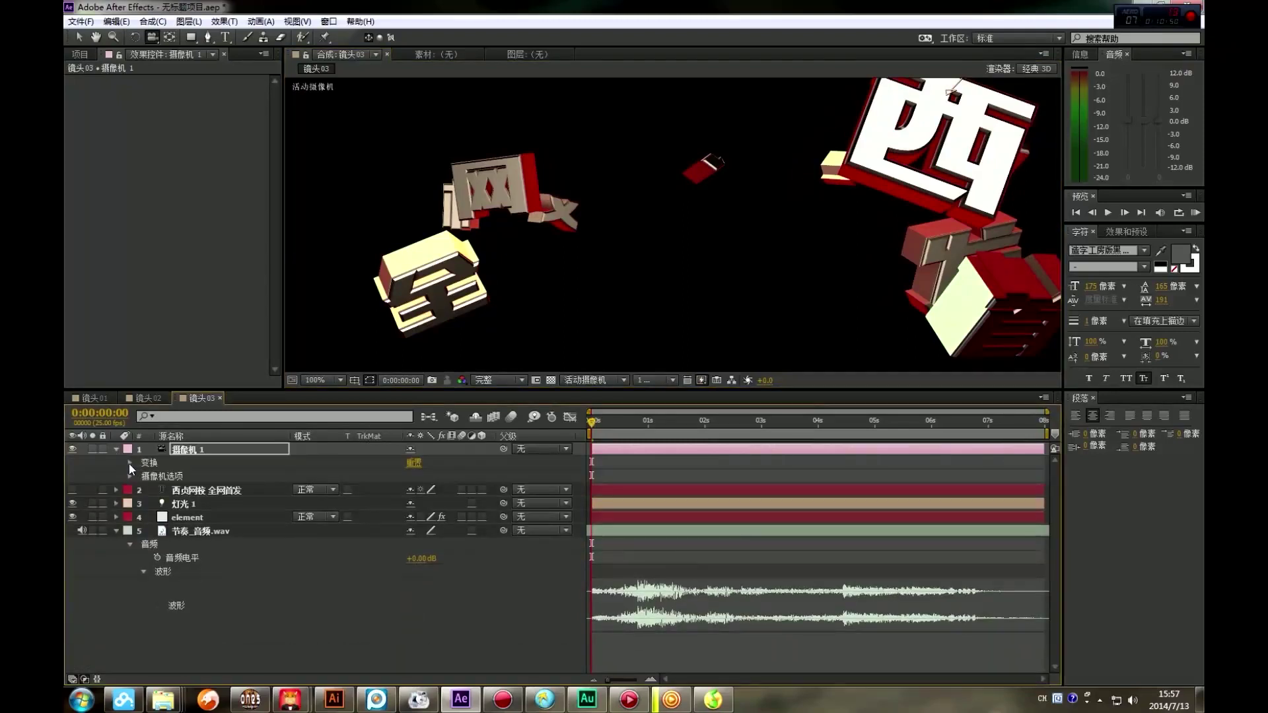
pyautogui.click(130, 463)
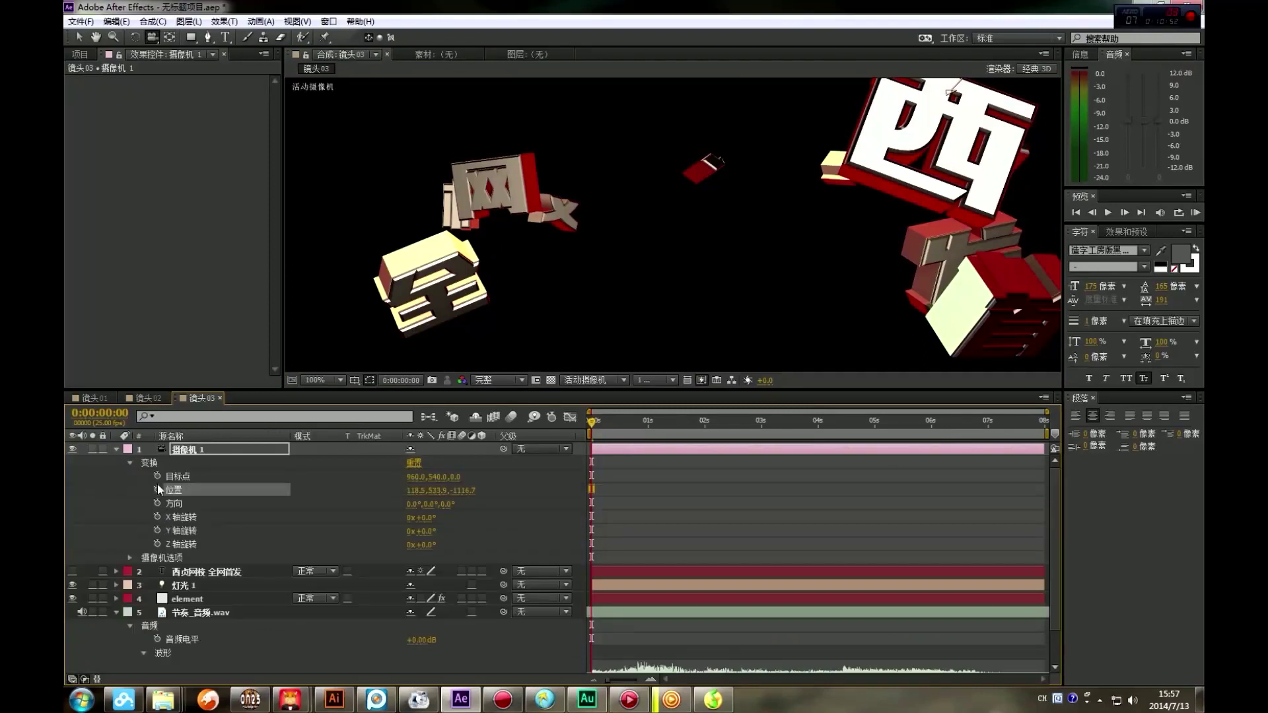
pyautogui.moveTo(158, 477); pyautogui.dragTo(159, 545)
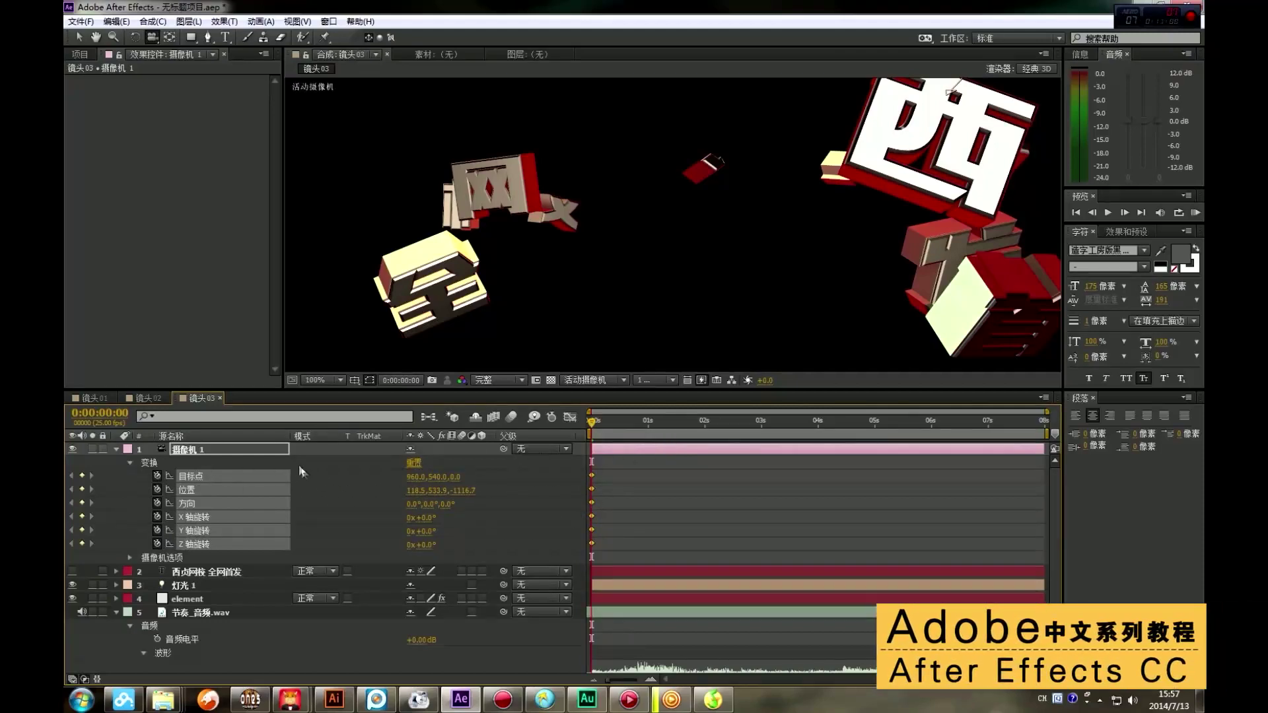
# Orbit 摄像机 1 to add 位置 keyframes at 0:00:01:07 and 0:00:01:00, and scrub through the move from the start
pyautogui.moveTo(616, 430); pyautogui.dragTo(665, 429)
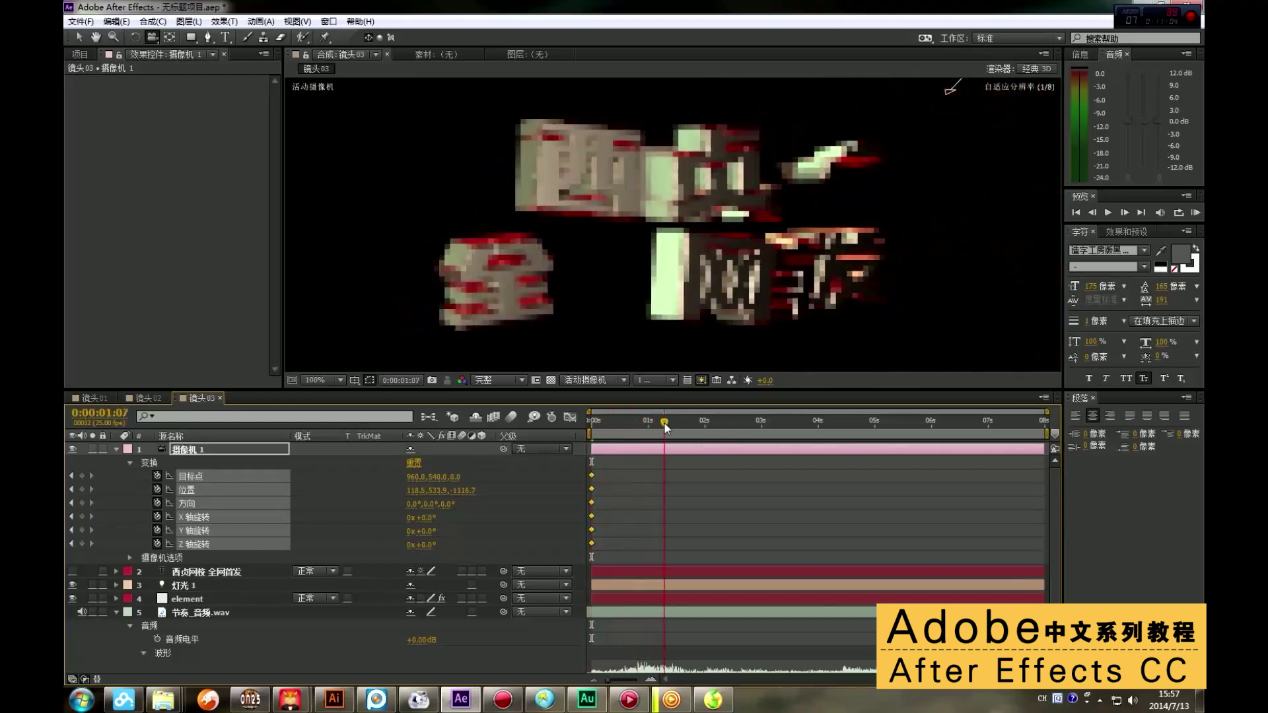
pyautogui.moveTo(648, 271); pyautogui.dragTo(424, 184)
pyautogui.press('Home')
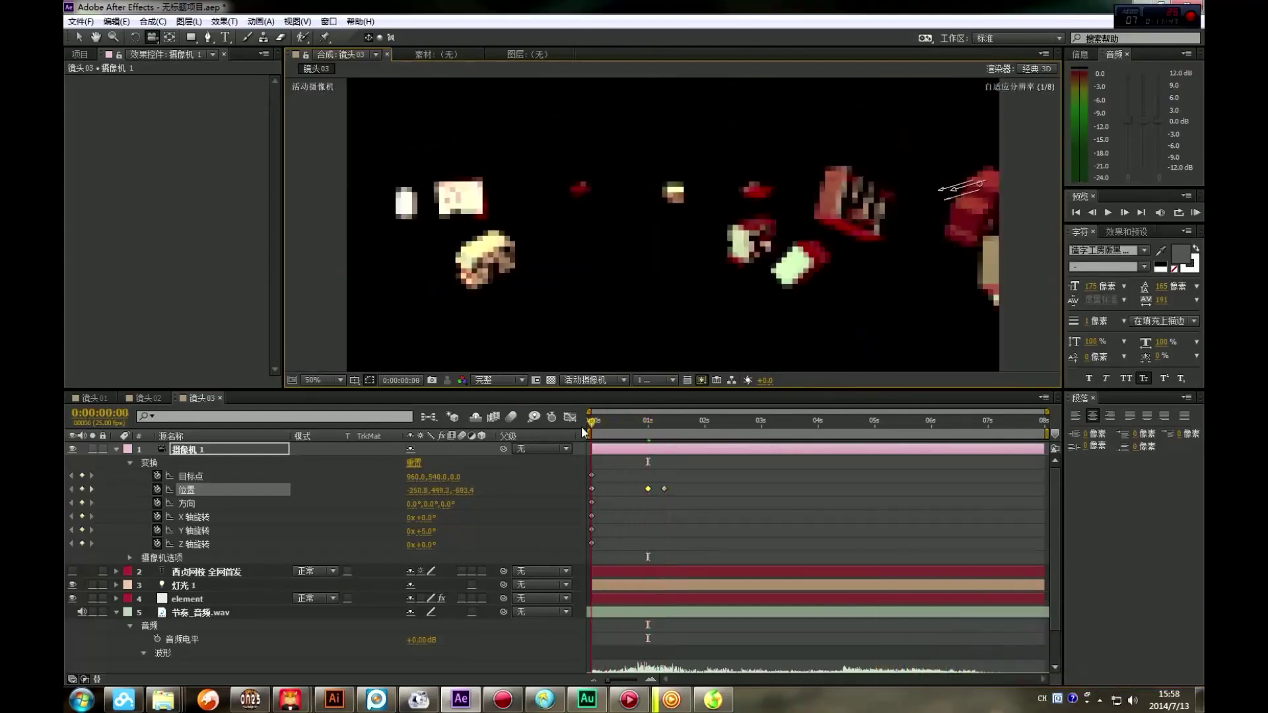
pyautogui.moveTo(583, 432); pyautogui.dragTo(667, 431)
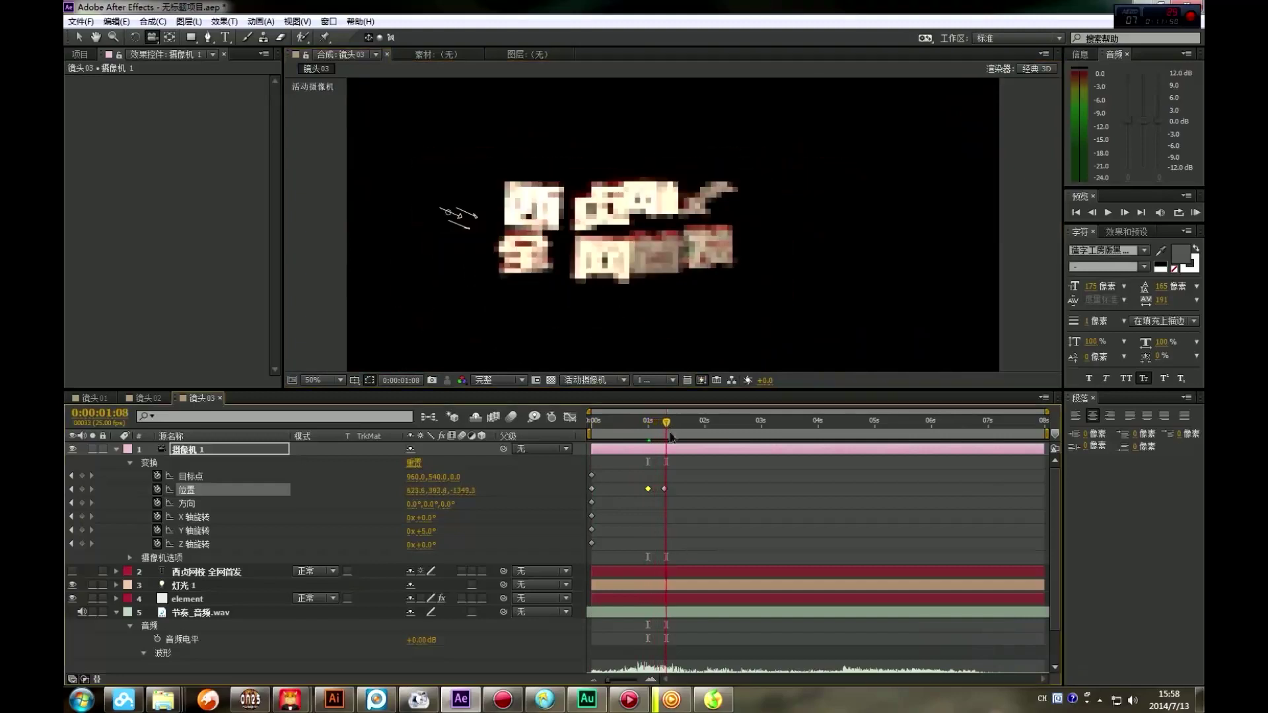
# Delete the 位置 keyframes of 摄像机 1 at 0:00:01:07 and 0:00:01:00
pyautogui.click(667, 505)
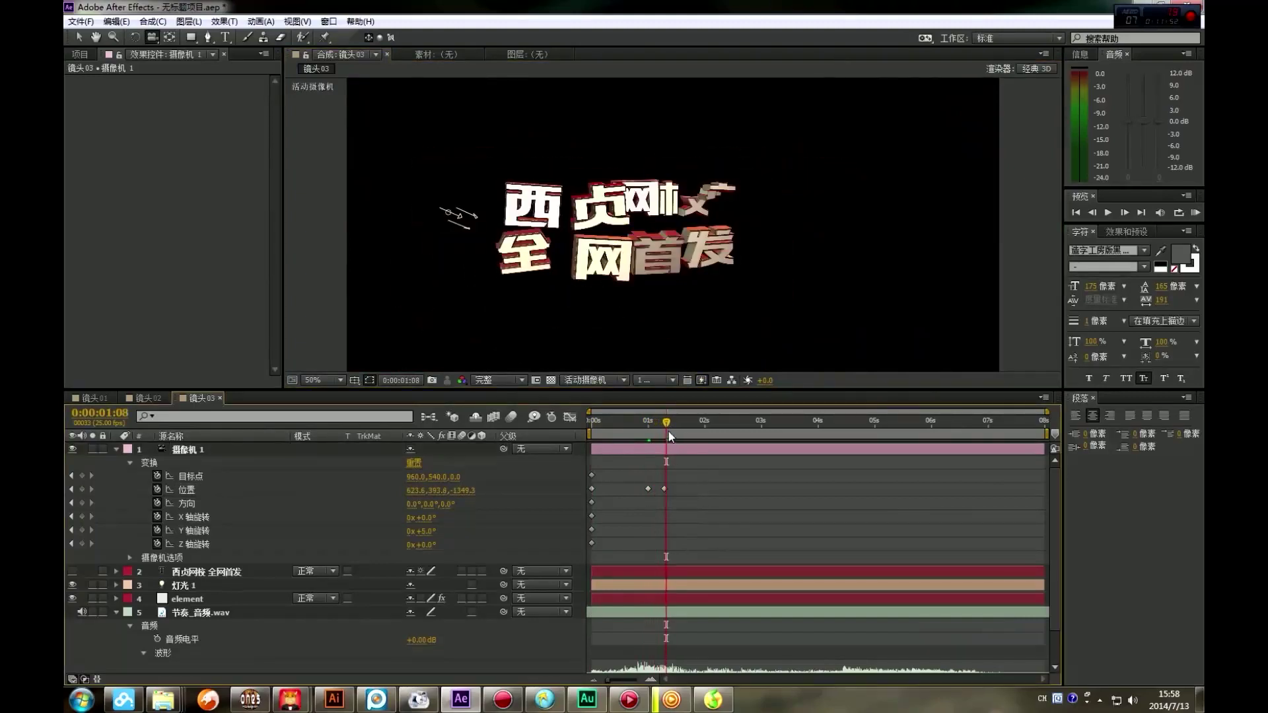
pyautogui.moveTo(679, 481); pyautogui.dragTo(661, 506)
pyautogui.press('Delete')
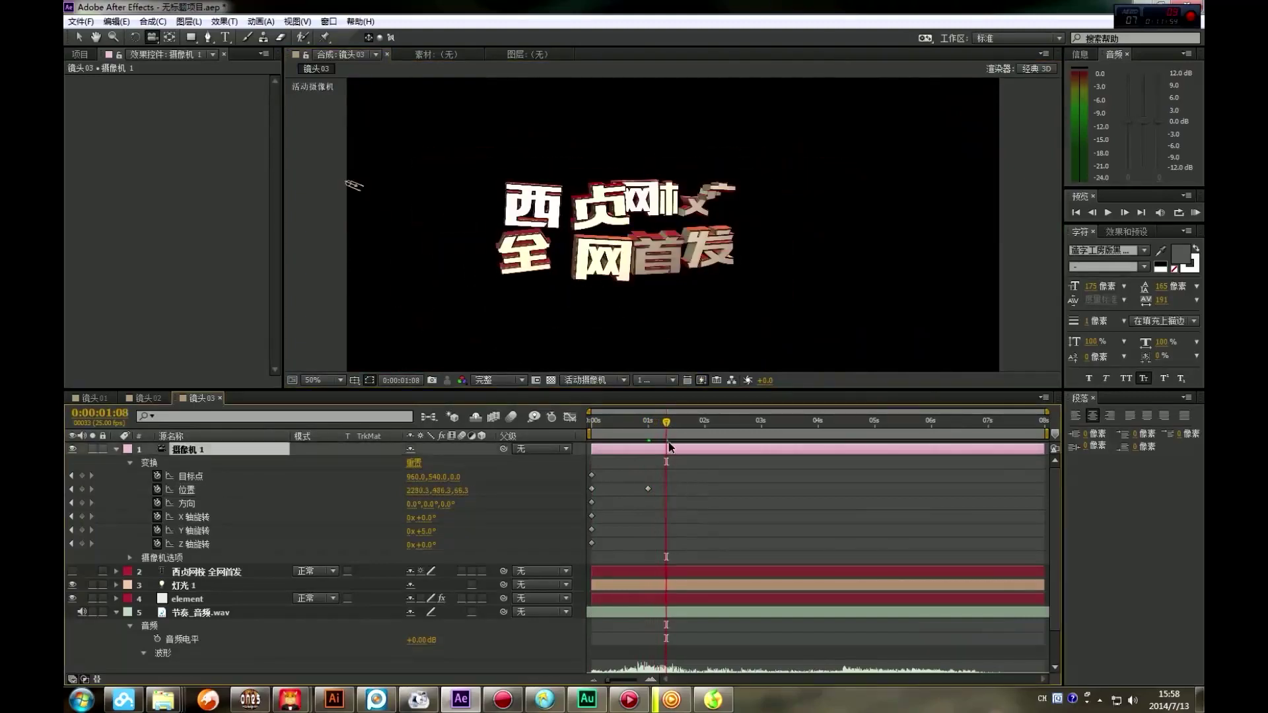
pyautogui.press('Home')
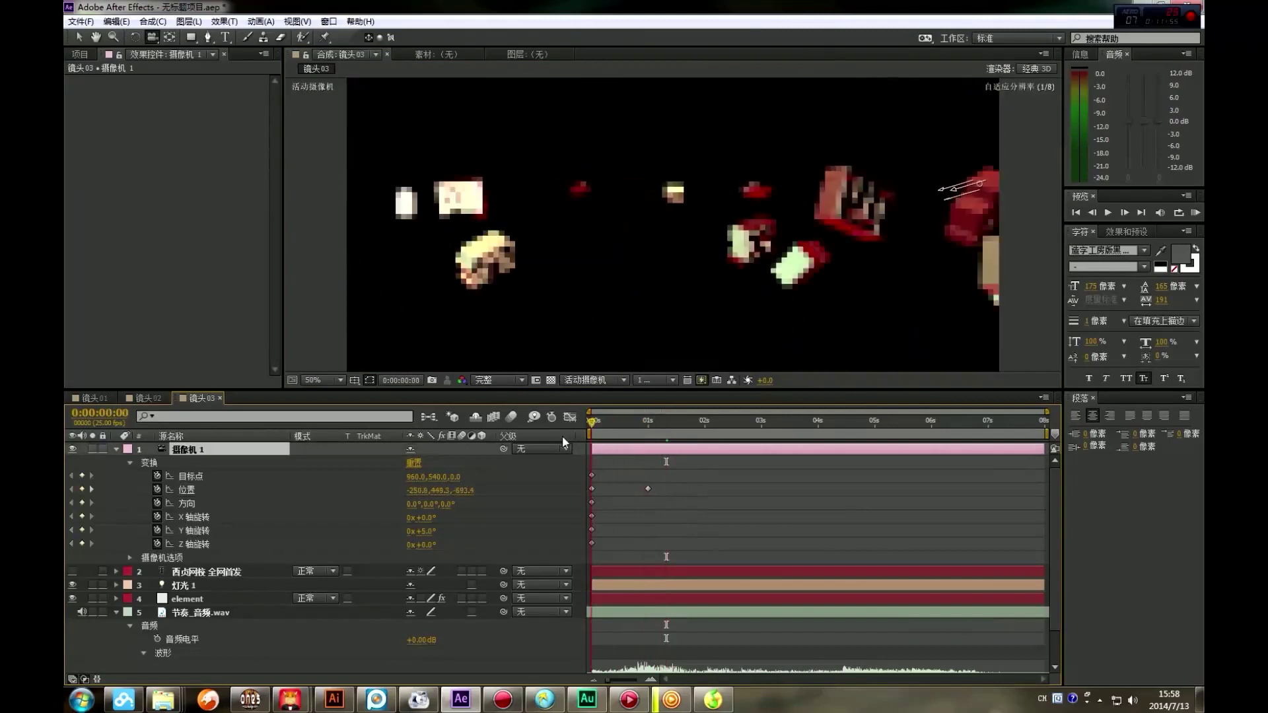
pyautogui.moveTo(592, 433); pyautogui.dragTo(623, 434)
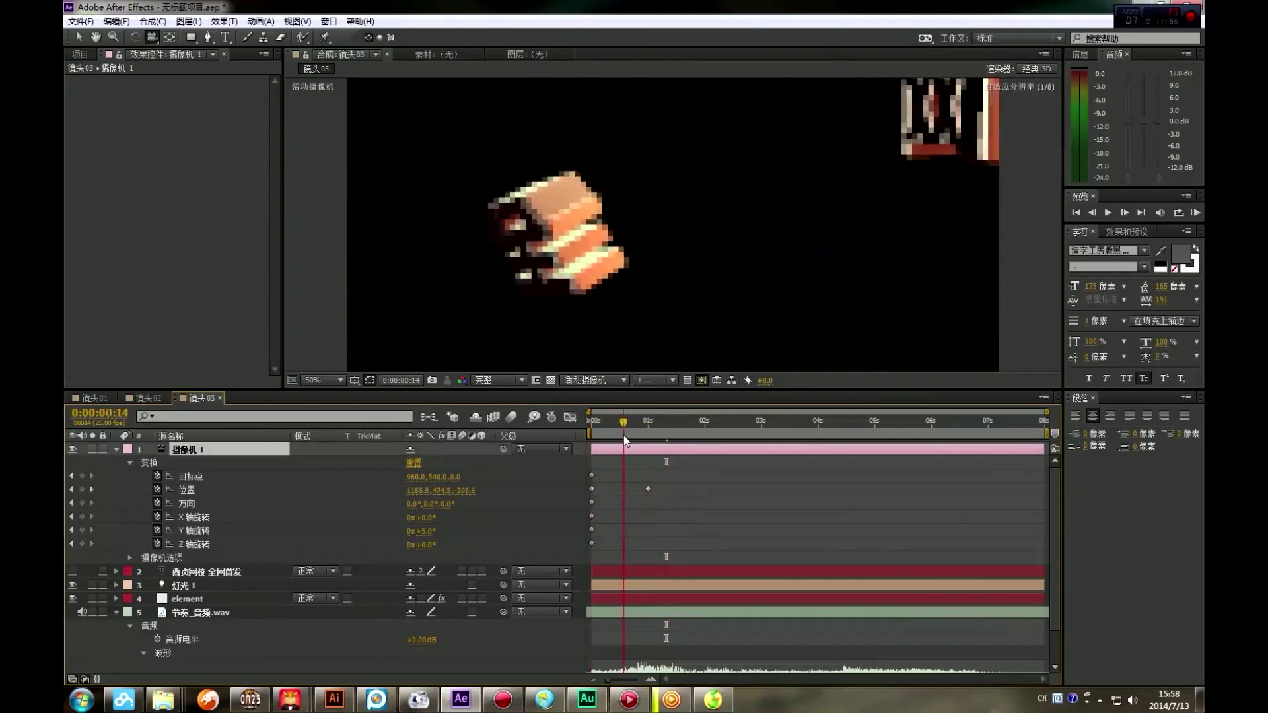
pyautogui.moveTo(652, 497); pyautogui.dragTo(641, 467)
pyautogui.press('Delete')
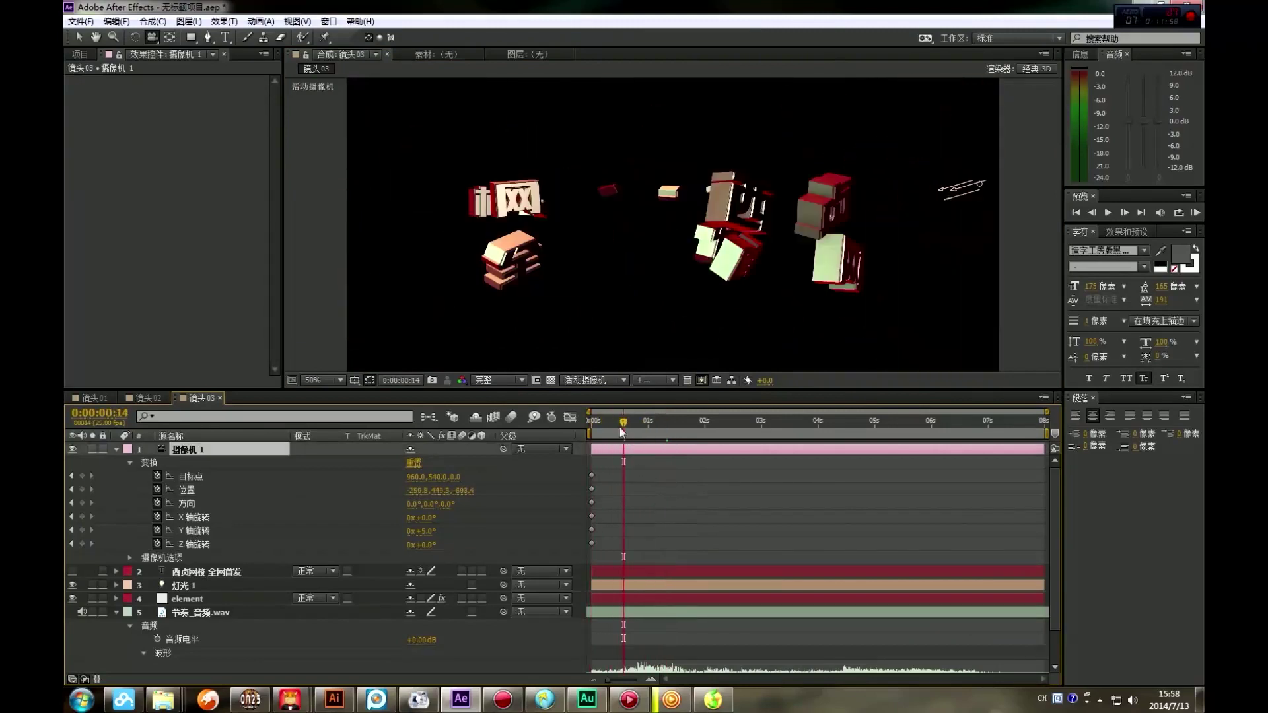
# Orbit 摄像机 1 at 0:00:00:00 and again shortly before one second to create a new 位置 move, and preview it
pyautogui.press('Home')
pyautogui.moveTo(698, 268); pyautogui.dragTo(750, 267)
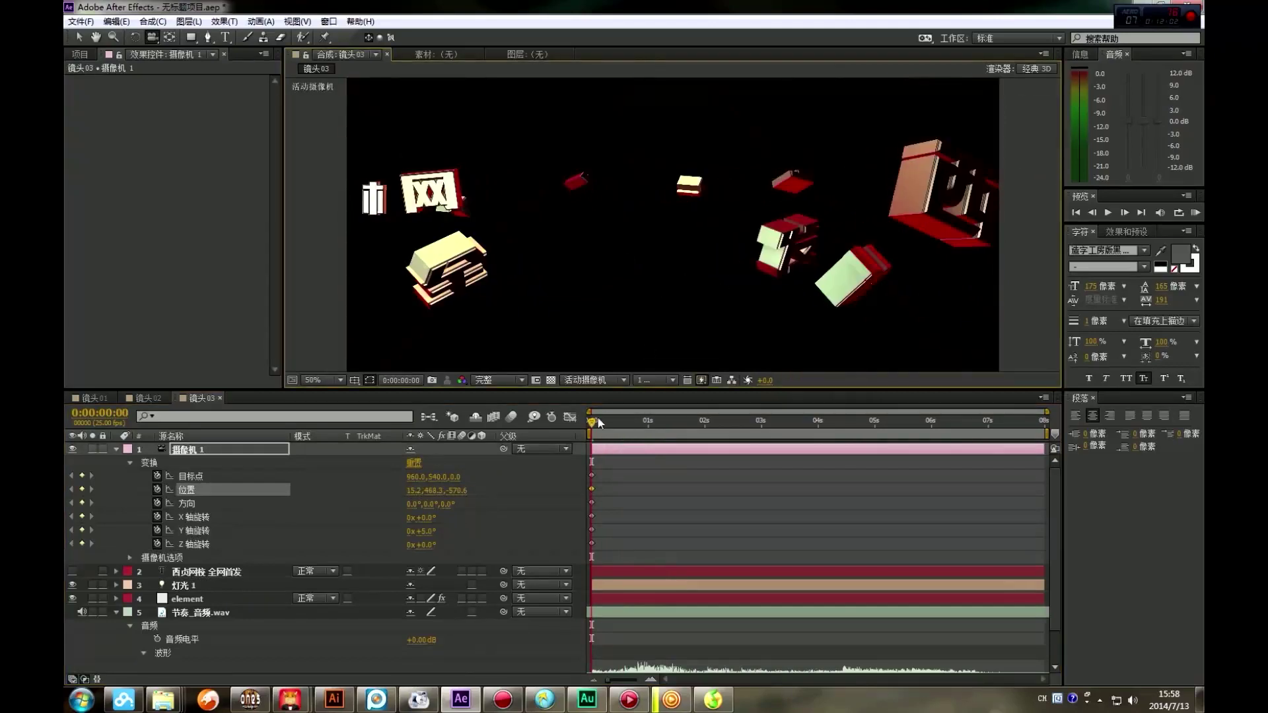
pyautogui.moveTo(597, 428); pyautogui.dragTo(630, 420)
pyautogui.moveTo(722, 264); pyautogui.dragTo(581, 260)
pyautogui.moveTo(630, 423); pyautogui.dragTo(572, 429)
pyautogui.press('space')
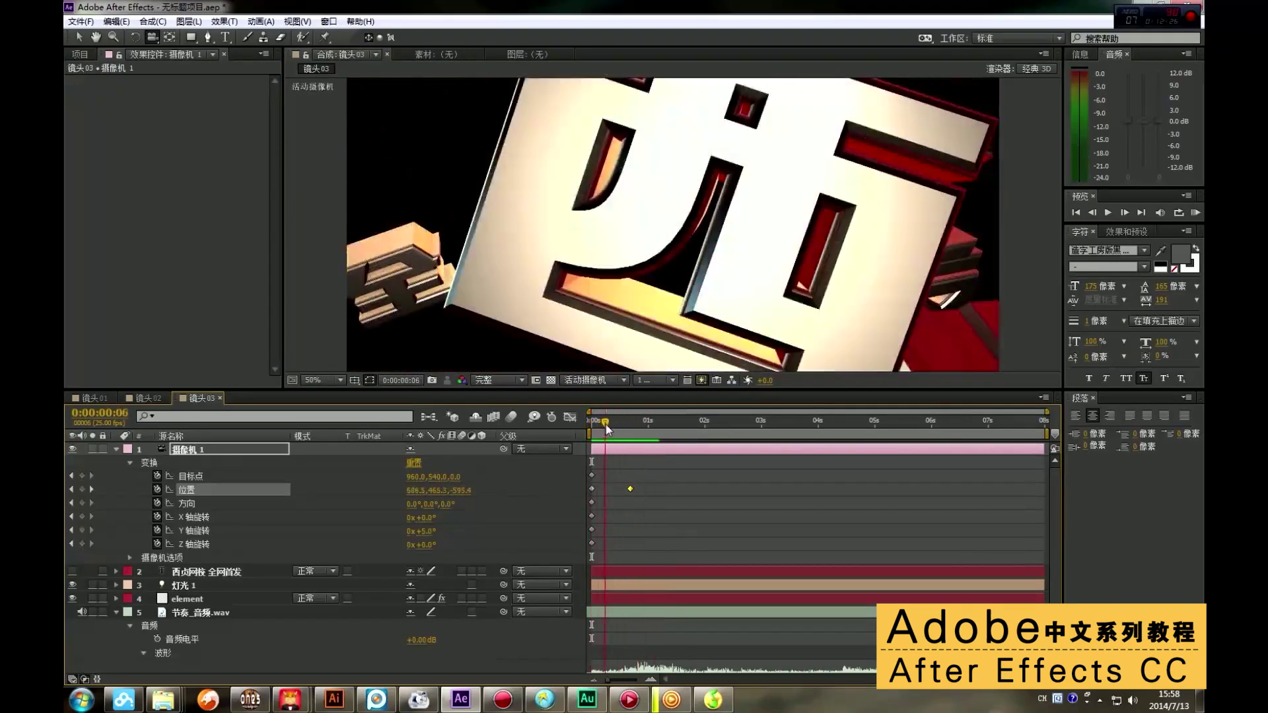
# Reorient 摄像机 1 at the start, move its second 位置 keyframe to just past one second, and preview the move from 0:00:00:00
pyautogui.moveTo(654, 269); pyautogui.dragTo(688, 260)
pyautogui.moveTo(593, 422); pyautogui.dragTo(665, 416)
pyautogui.click(631, 489)
pyautogui.moveTo(635, 489); pyautogui.dragTo(655, 489)
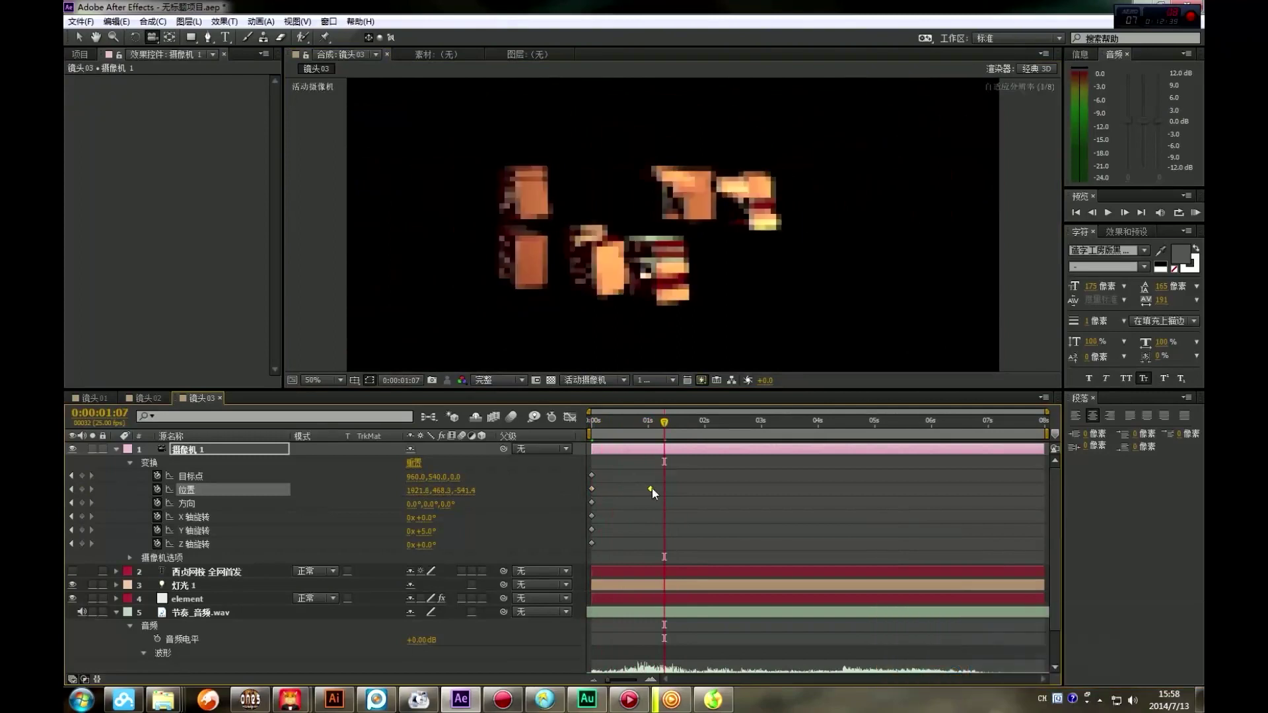
pyautogui.click(595, 421)
pyautogui.moveTo(598, 421); pyautogui.dragTo(533, 430)
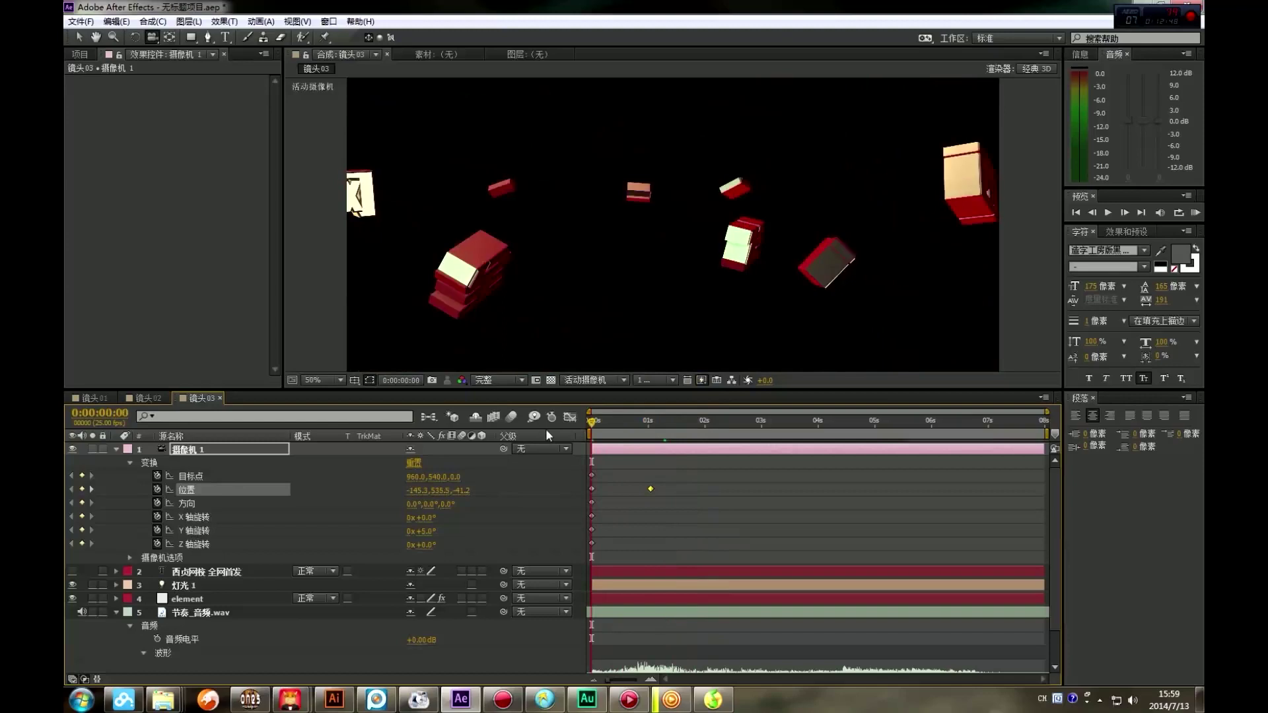
pyautogui.press('space')
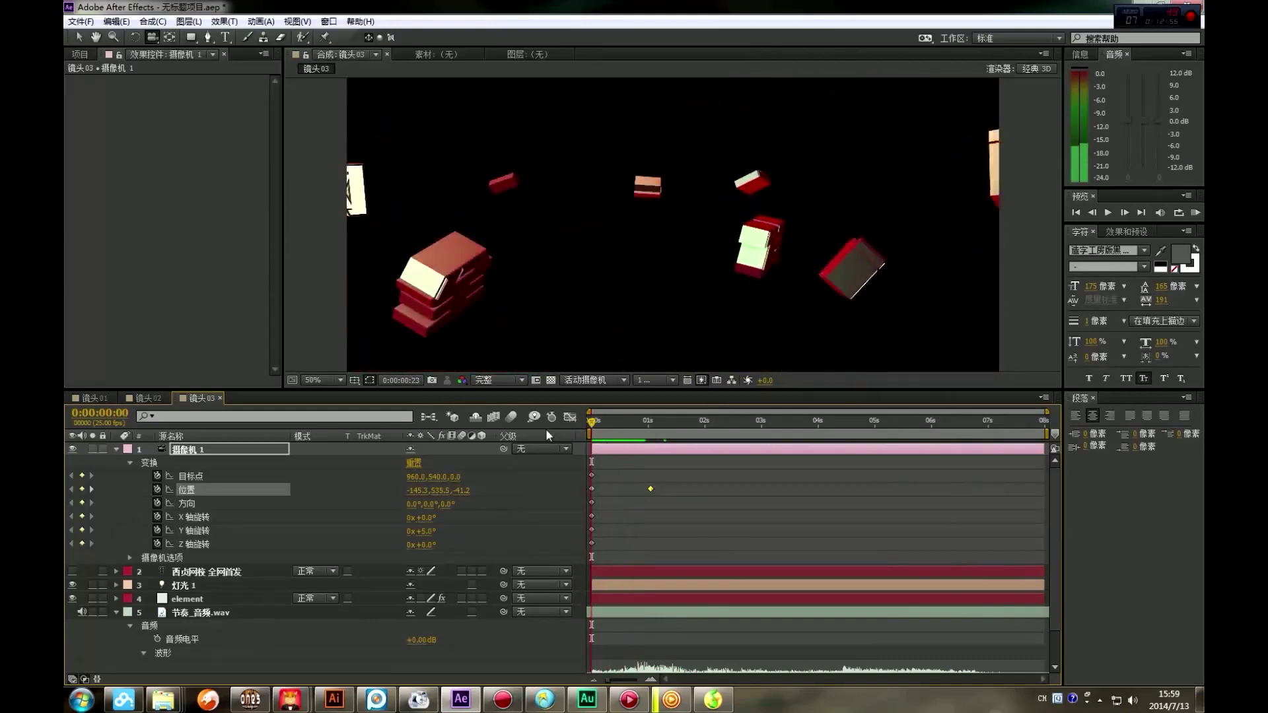
pyautogui.press('space')
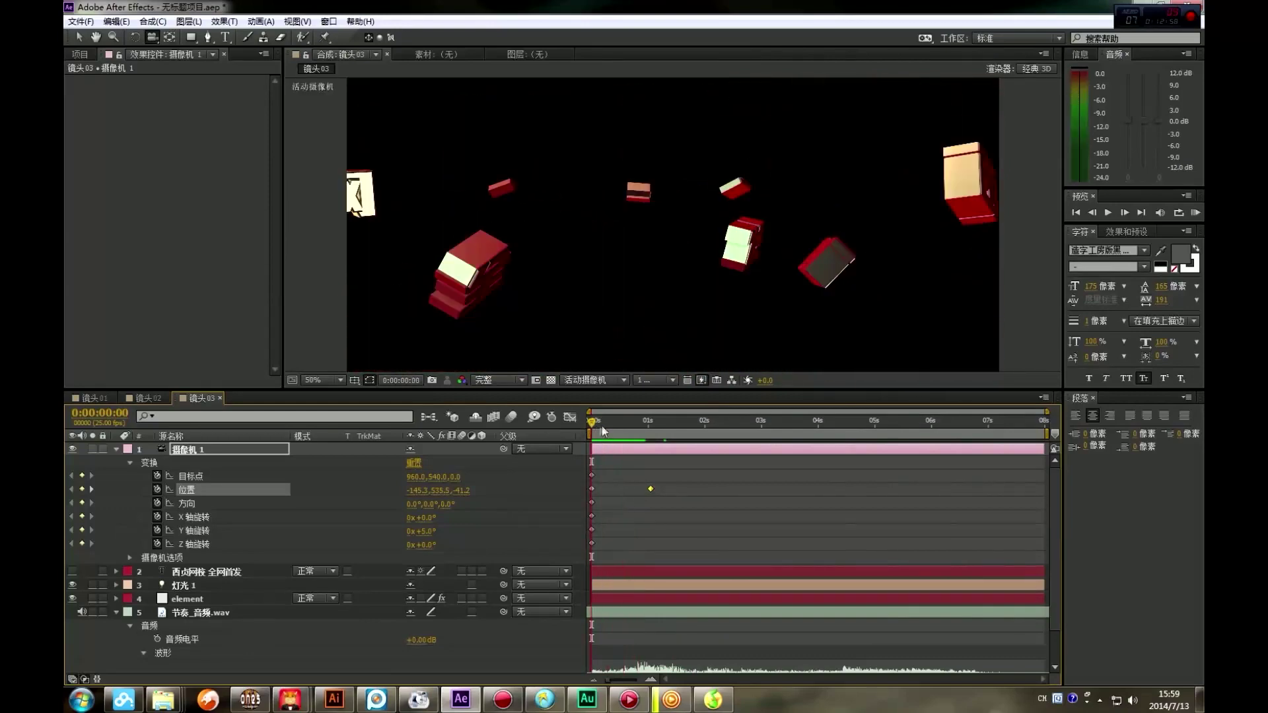
# Orbit 摄像机 1 at 0:00:00:00 to a more tilted angle, preview the move, and shift its second 位置 keyframe slightly later
pyautogui.moveTo(563, 279); pyautogui.dragTo(591, 421)
pyautogui.moveTo(676, 344); pyautogui.dragTo(686, 315)
pyautogui.moveTo(596, 426); pyautogui.dragTo(543, 464)
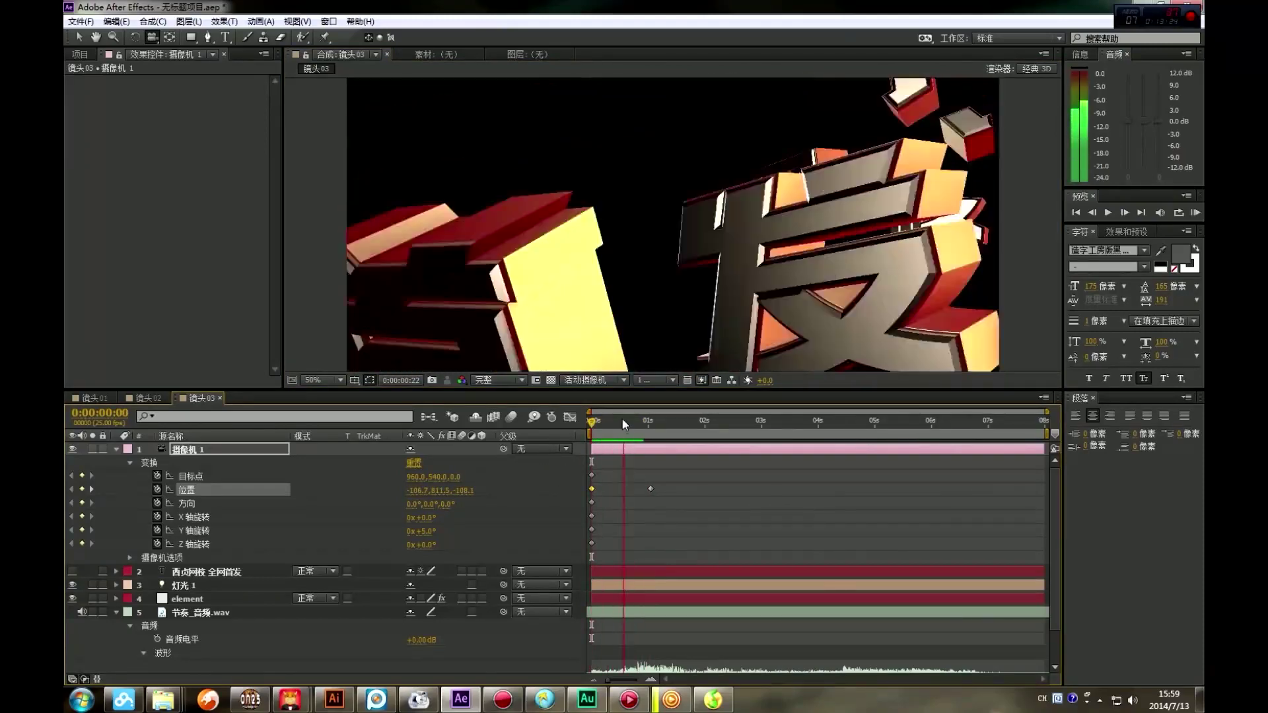
pyautogui.click(644, 420)
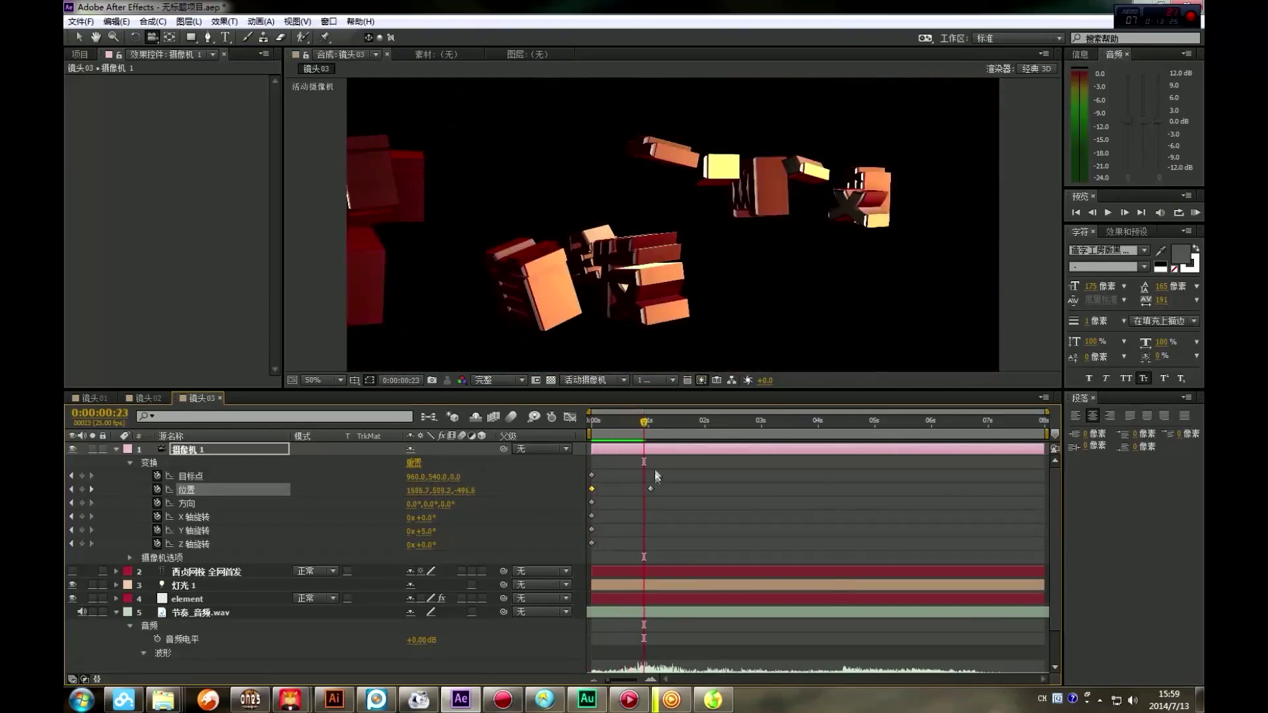
pyautogui.moveTo(652, 489); pyautogui.dragTo(660, 489)
pyautogui.press('space')
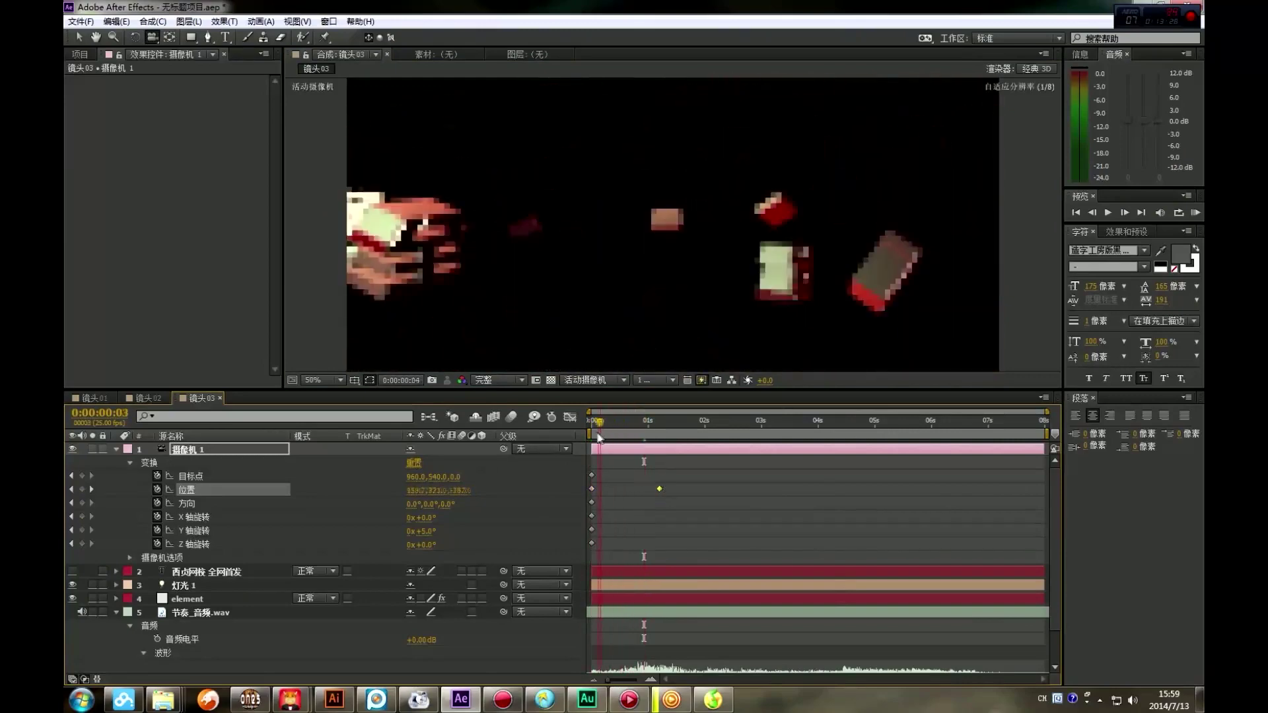
# Collapse the properties of 摄像机 1 and split its layer at the audio peak, 0:00:00:19
pyautogui.click(116, 448)
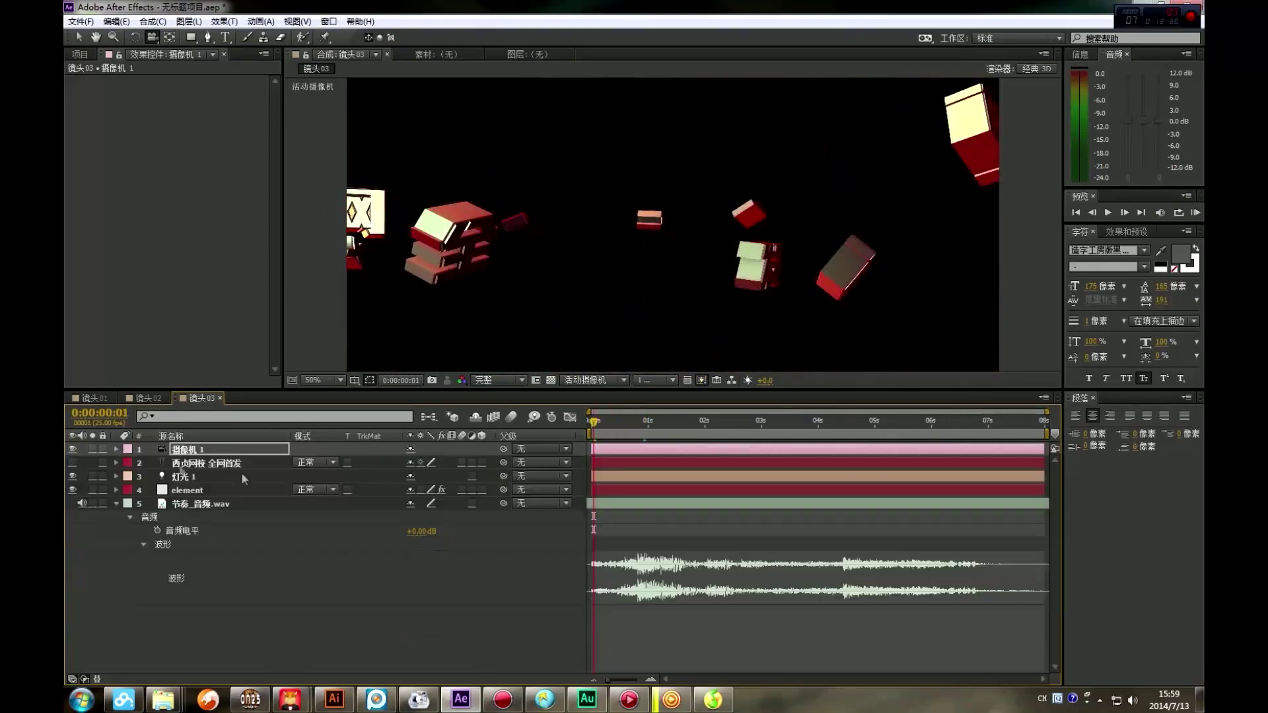
pyautogui.moveTo(601, 426); pyautogui.dragTo(634, 421)
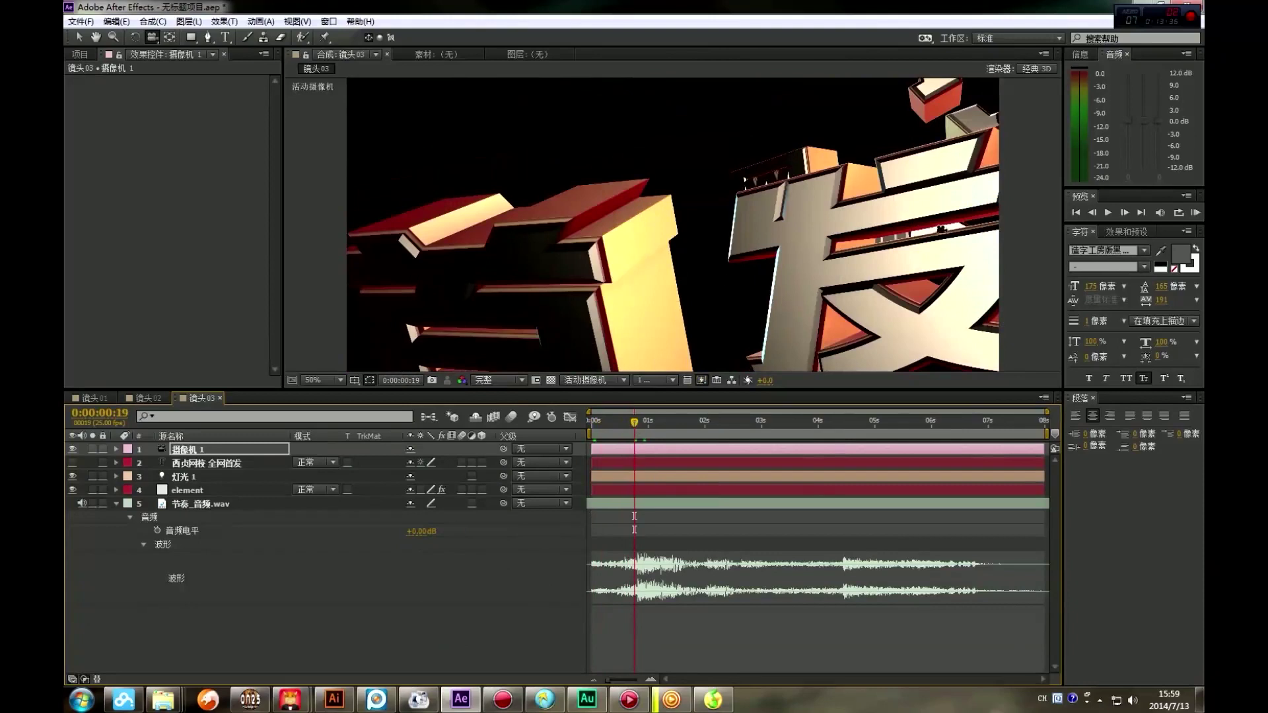
pyautogui.click(662, 450)
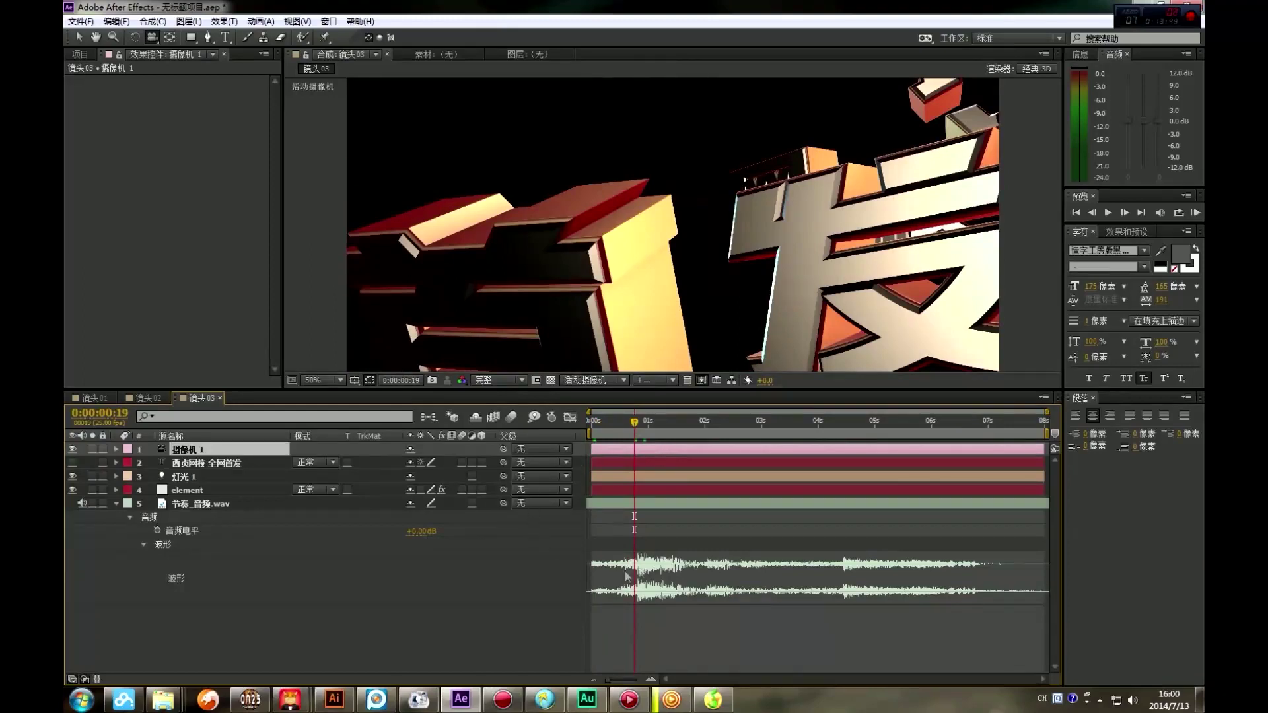
pyautogui.hotkey('ctrl', 'shift', 'd')
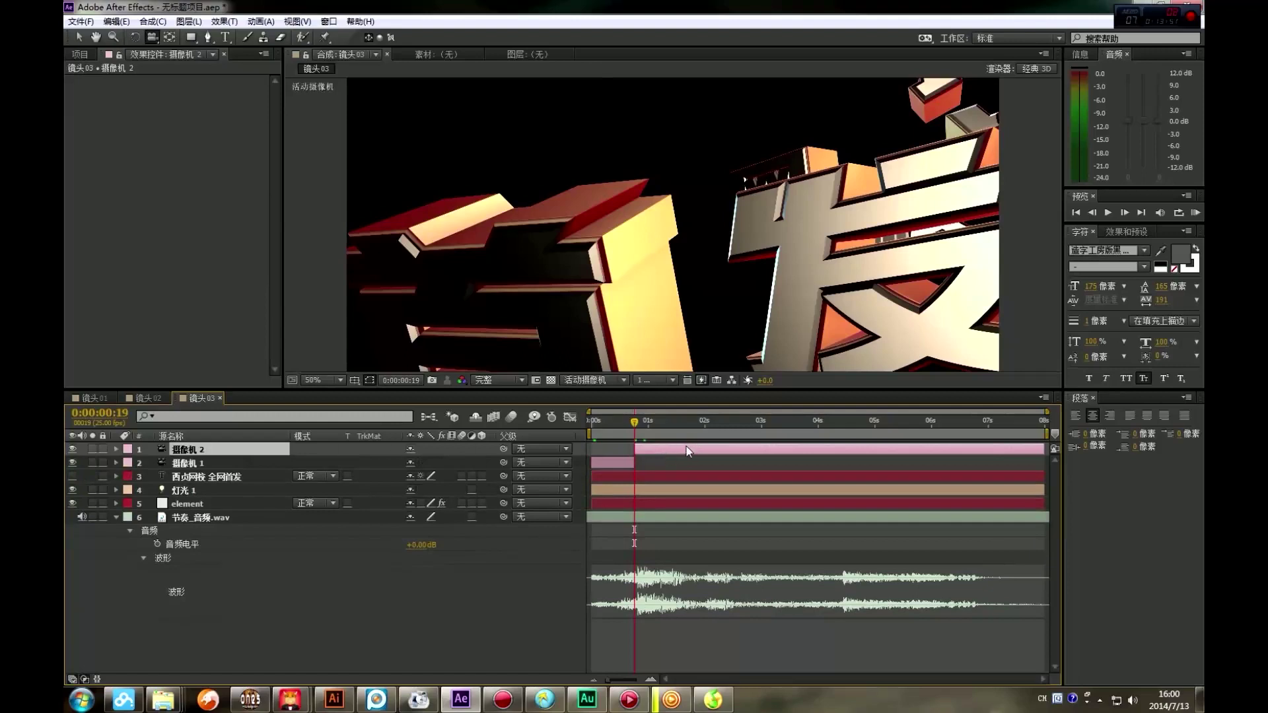
# Reveal the keyframed properties of 摄像机 2 and delete all their keyframes
pyautogui.press('u')
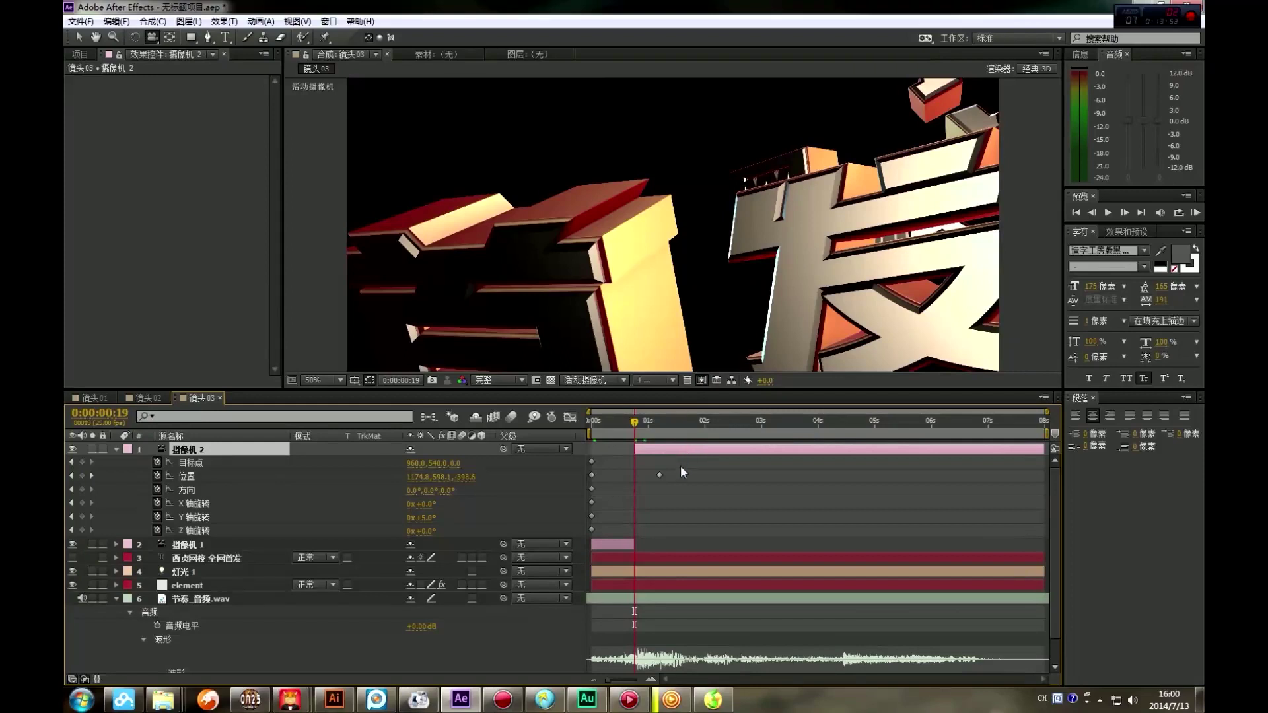
pyautogui.moveTo(699, 464); pyautogui.dragTo(551, 541)
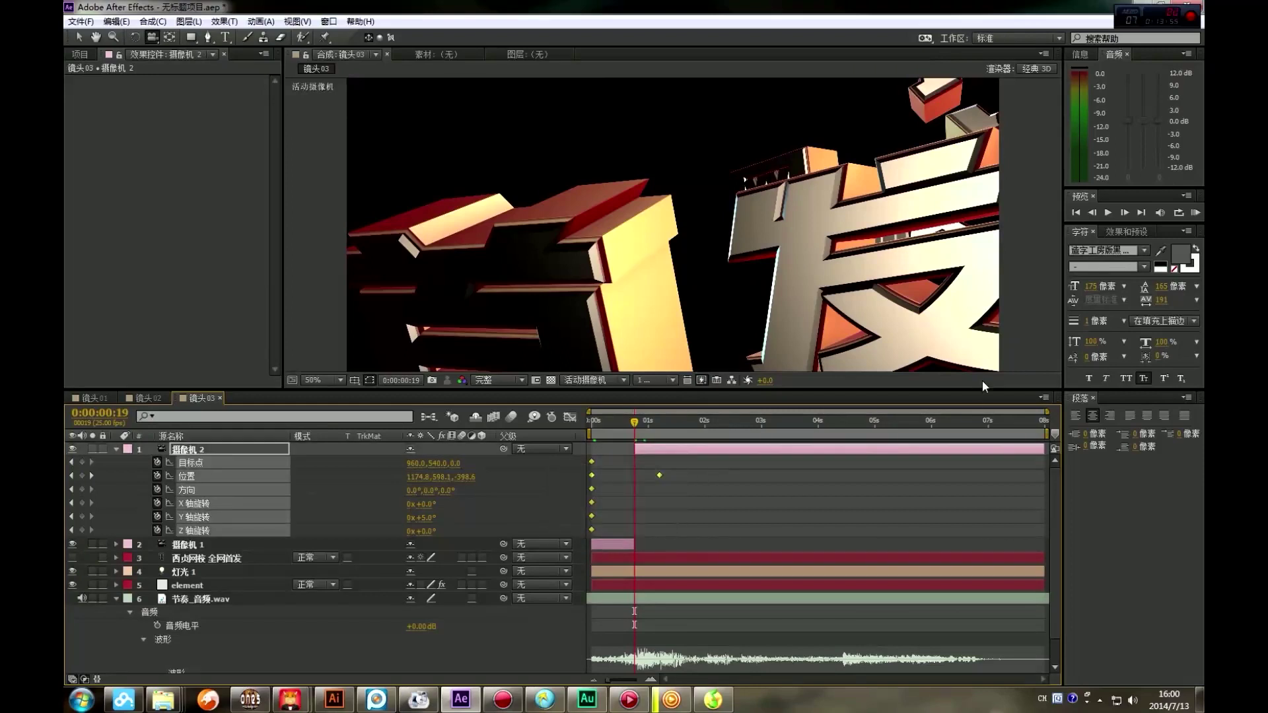
pyautogui.press('Delete')
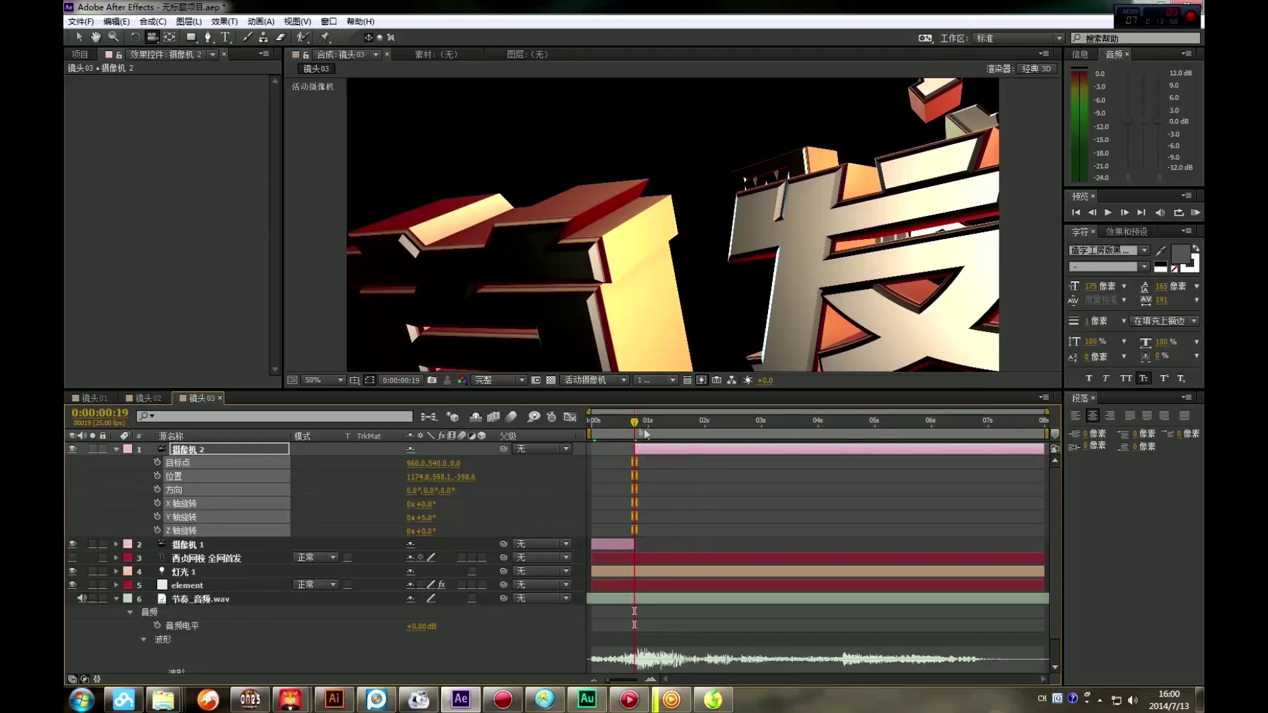
# Scrub across the camera cut and compare the 活动摄像机 view with the 摄像机 2 view
pyautogui.moveTo(625, 430)
pyautogui.mouseDown()
pyautogui.moveTo(605, 428)
pyautogui.moveTo(636, 428)
pyautogui.mouseUp()
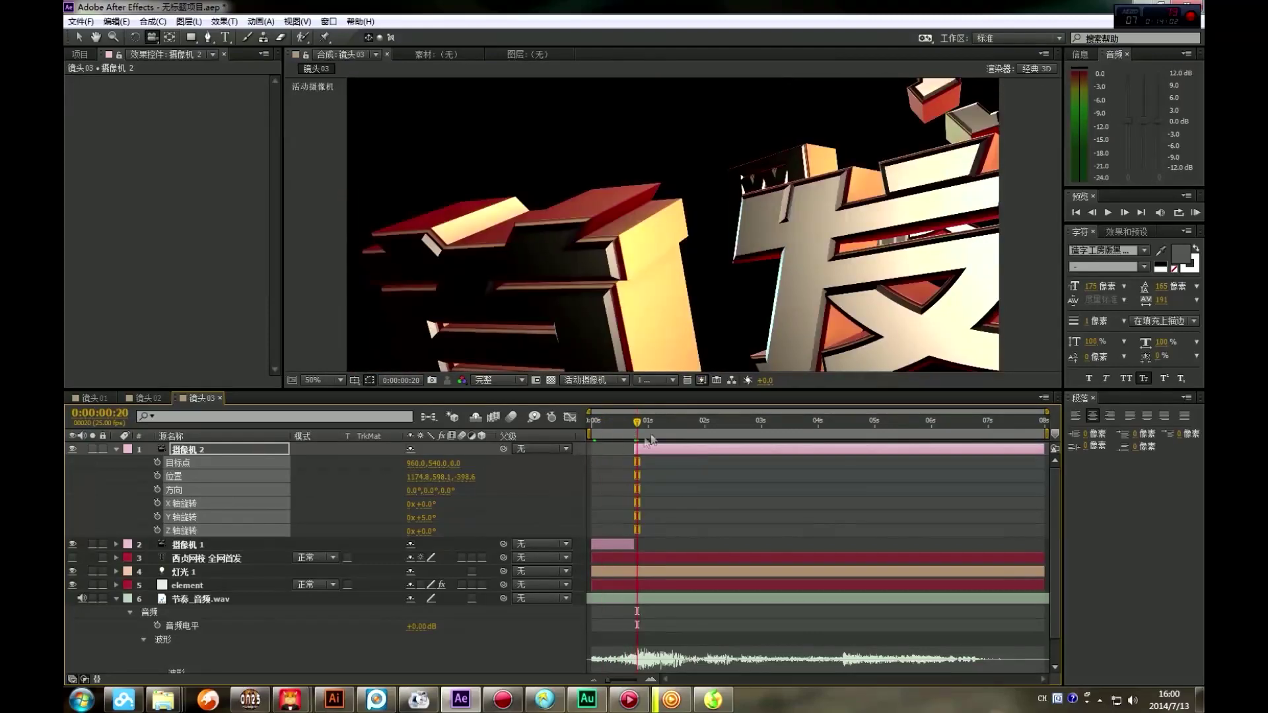
pyautogui.click(602, 382)
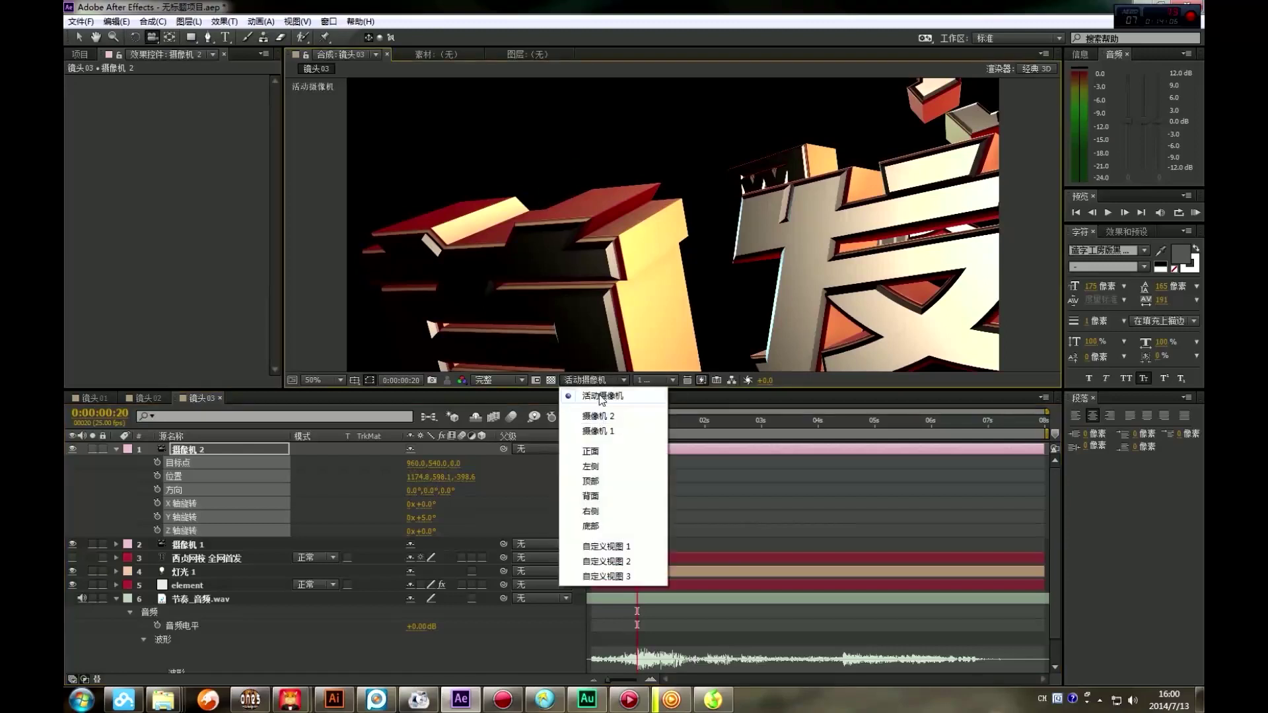
pyautogui.click(748, 406)
pyautogui.moveTo(629, 422)
pyautogui.mouseDown()
pyautogui.moveTo(593, 421)
pyautogui.moveTo(616, 433)
pyautogui.mouseUp()
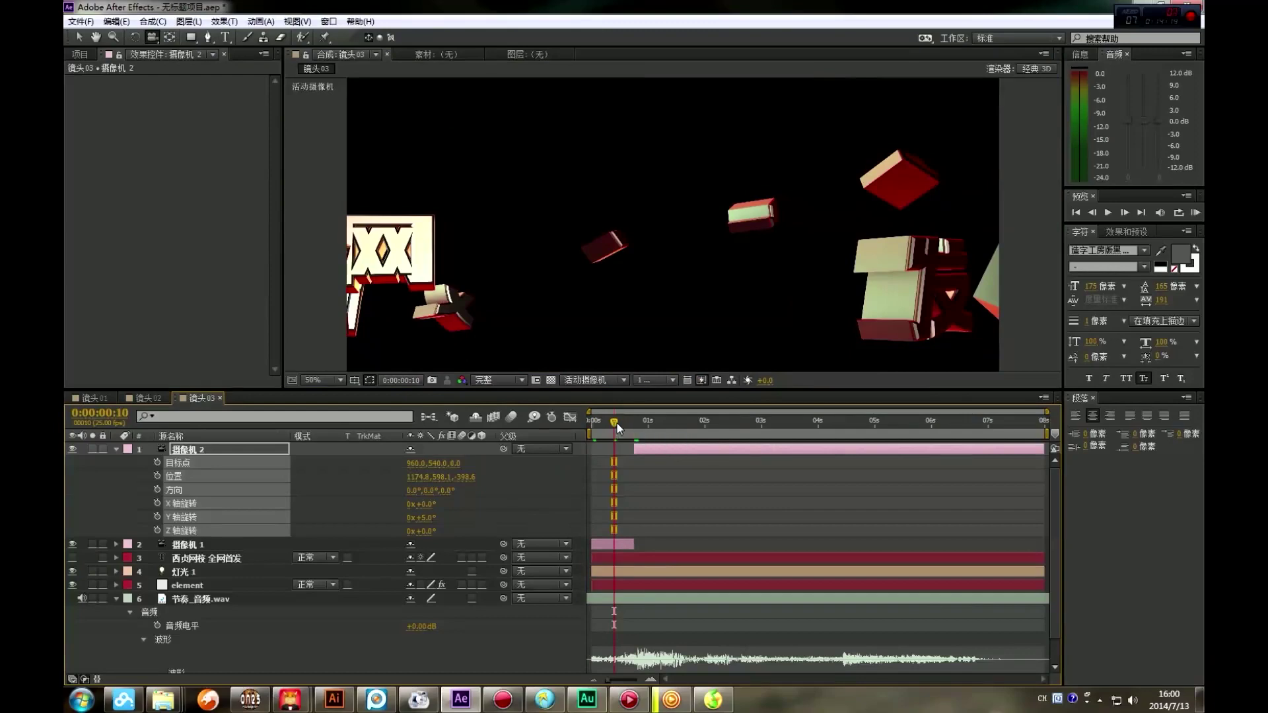
pyautogui.moveTo(621, 428); pyautogui.dragTo(686, 426)
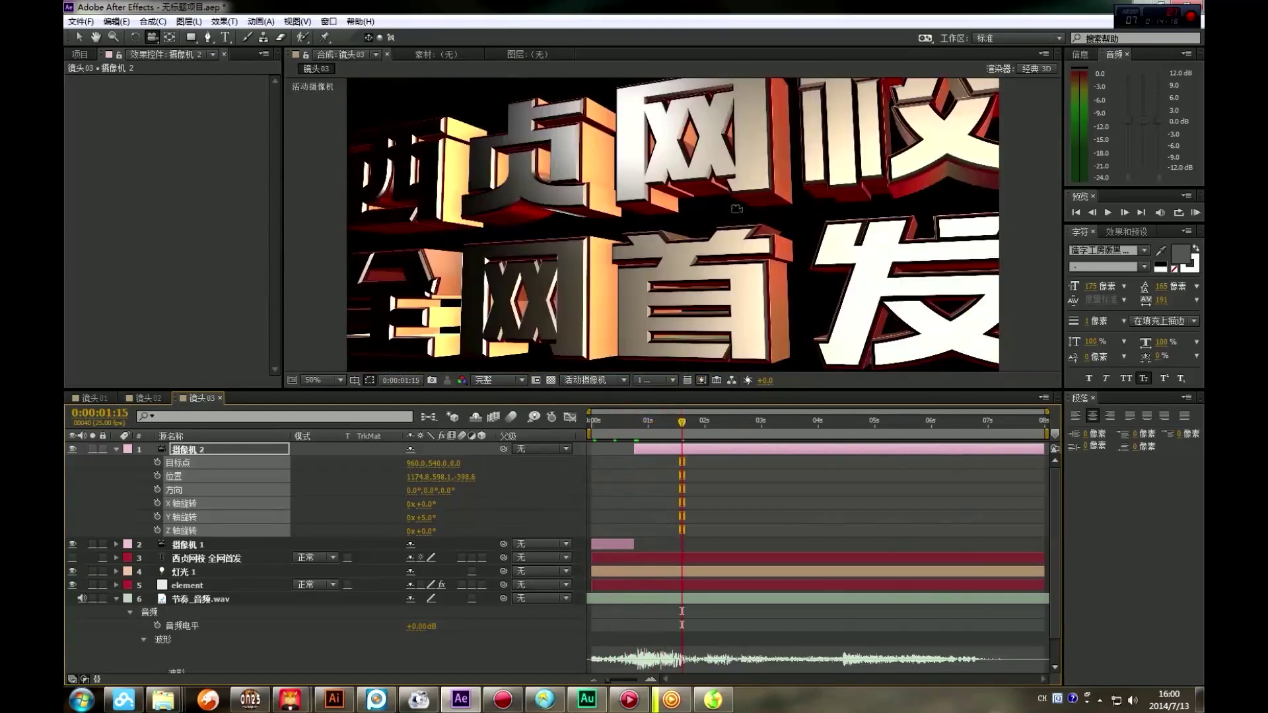
pyautogui.click(594, 382)
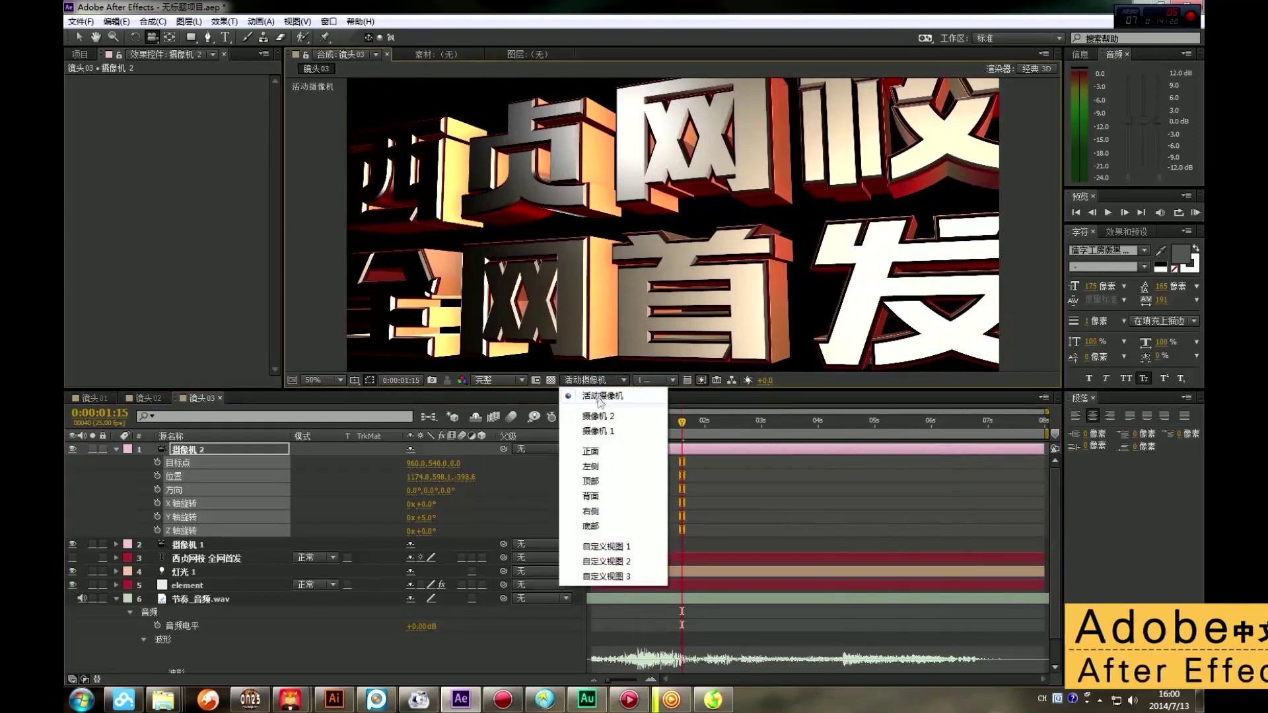
pyautogui.click(634, 416)
pyautogui.moveTo(670, 428); pyautogui.dragTo(705, 422)
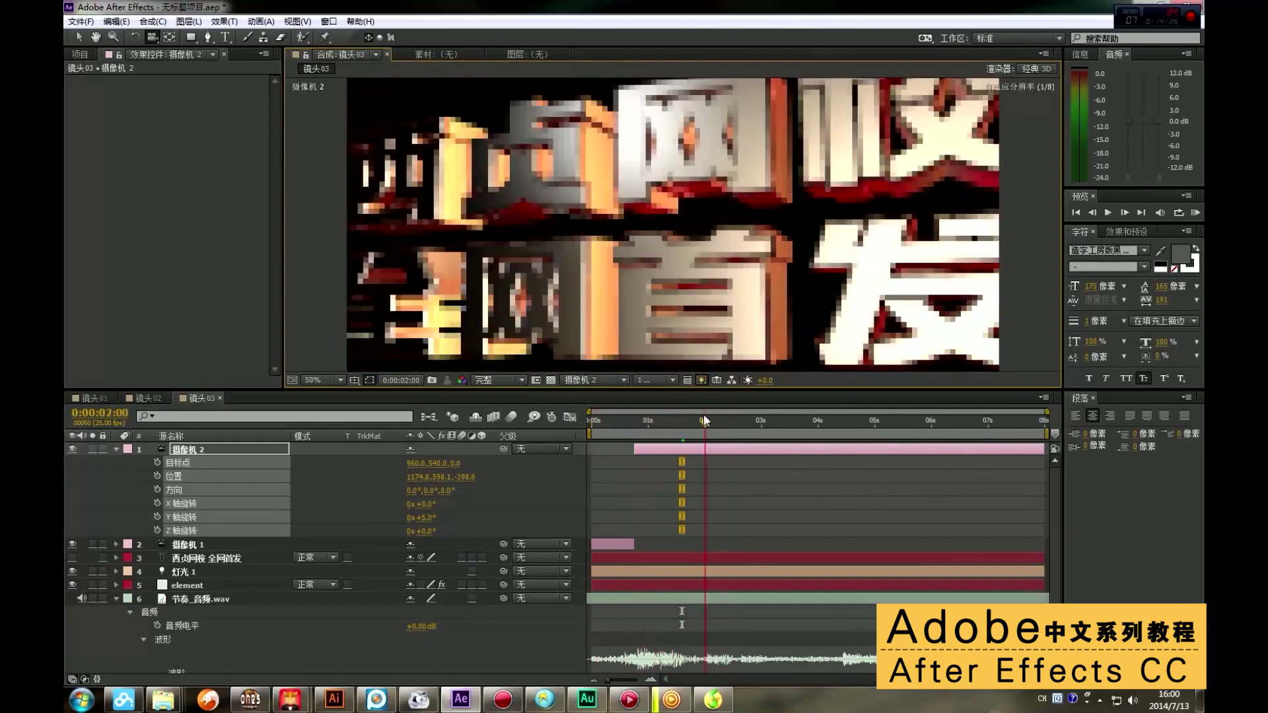
pyautogui.click(590, 381)
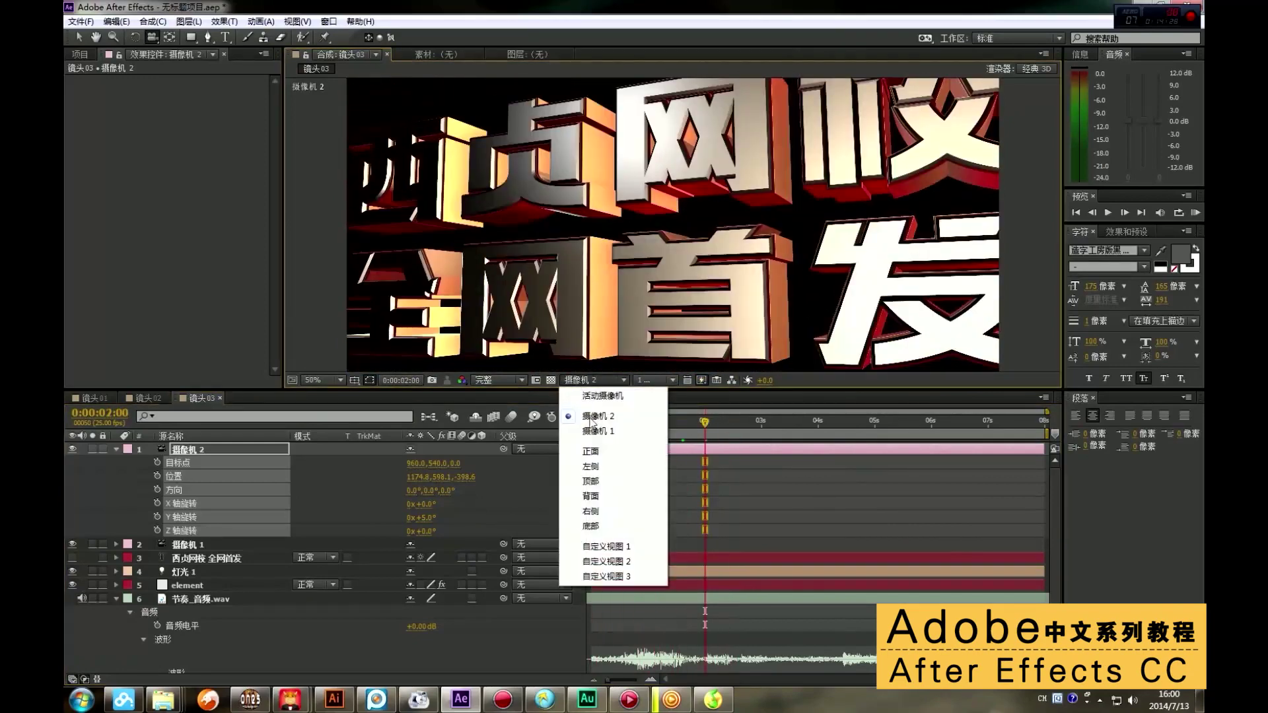
pyautogui.click(602, 396)
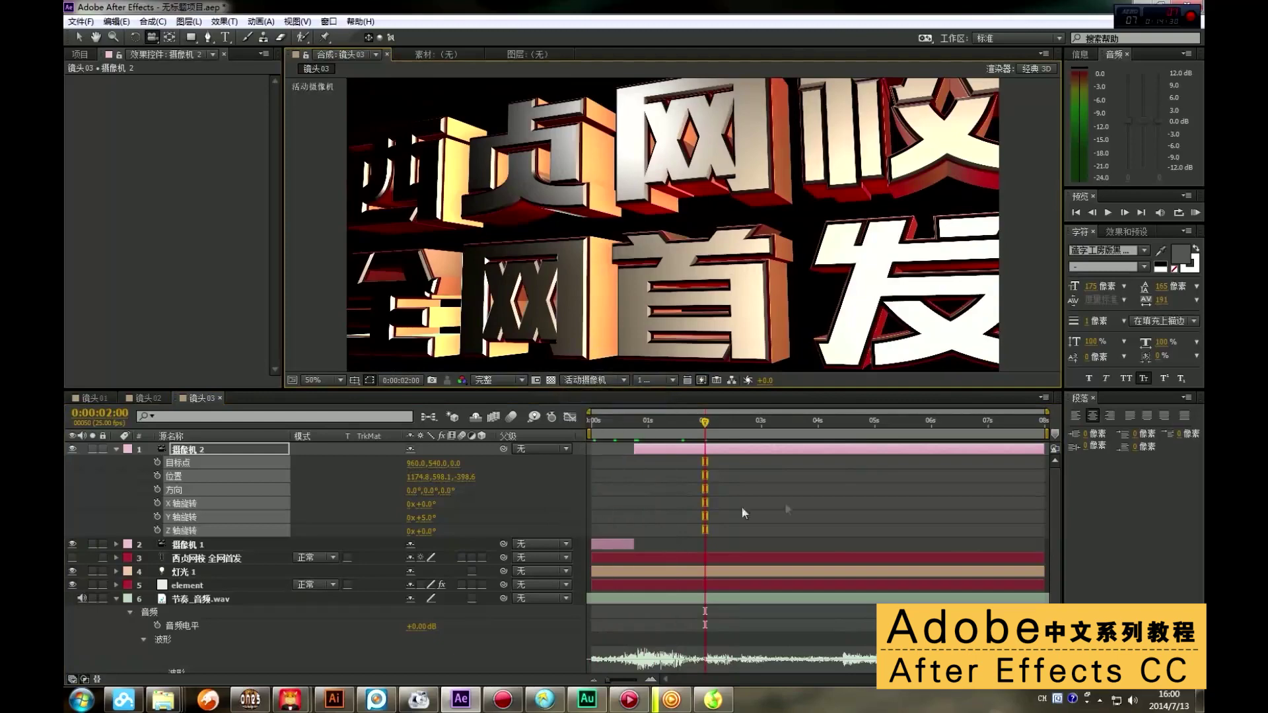
# Reframe 摄像机 2 from 0:00:00:19 and 0:00:02:04, orbiting and pulling back to an oblique low view of the whole assembled title
pyautogui.moveTo(613, 428); pyautogui.dragTo(636, 430)
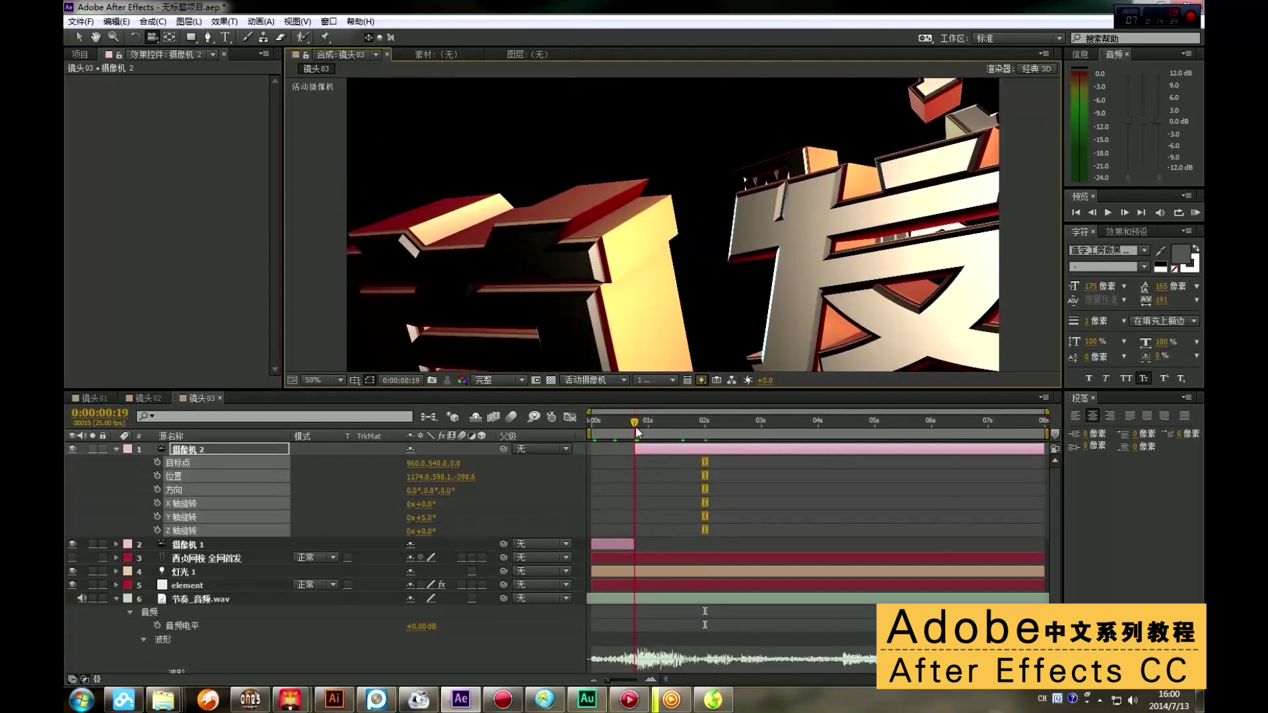
pyautogui.moveTo(705, 475); pyautogui.dragTo(634, 476)
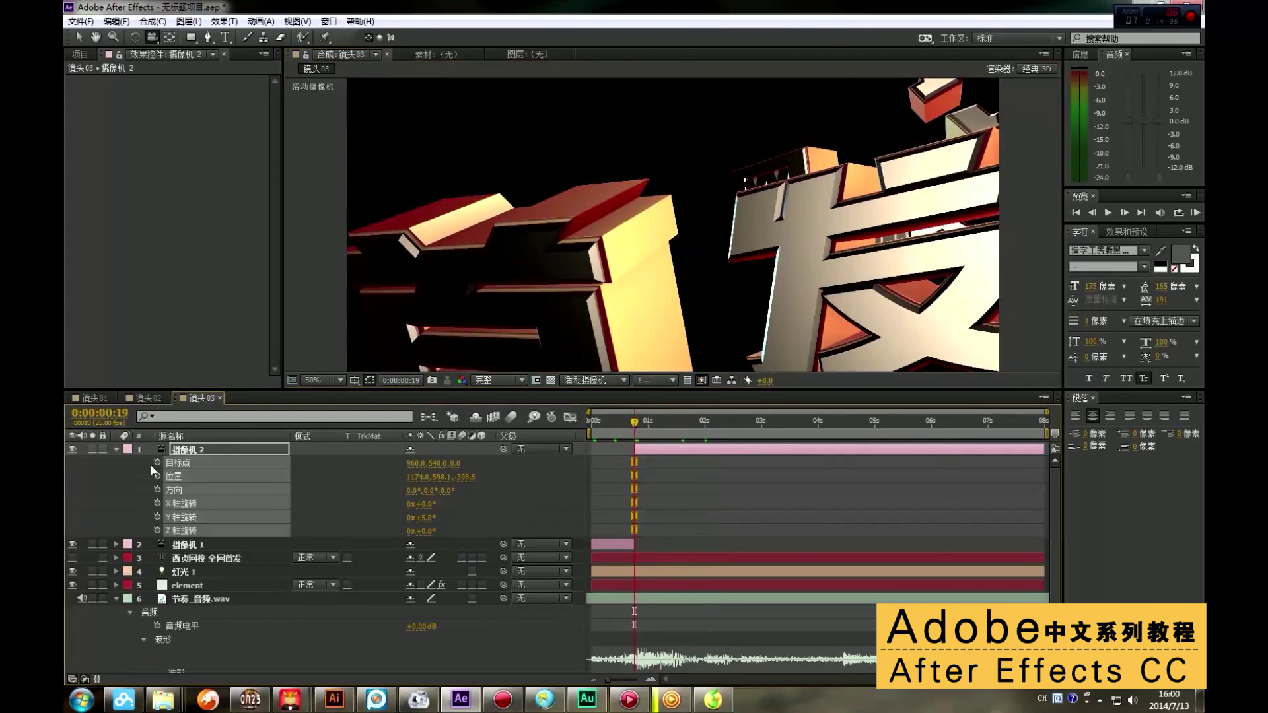
pyautogui.moveTo(670, 219); pyautogui.dragTo(672, 317)
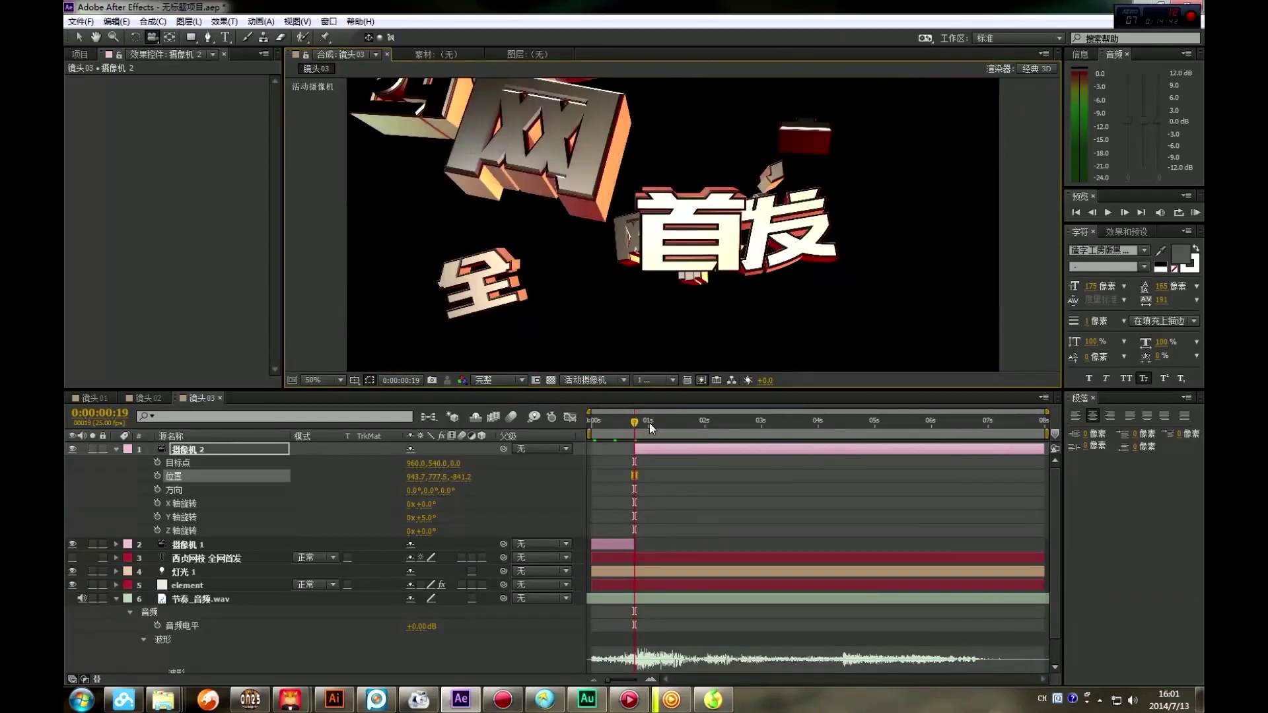
pyautogui.moveTo(643, 420); pyautogui.dragTo(715, 423)
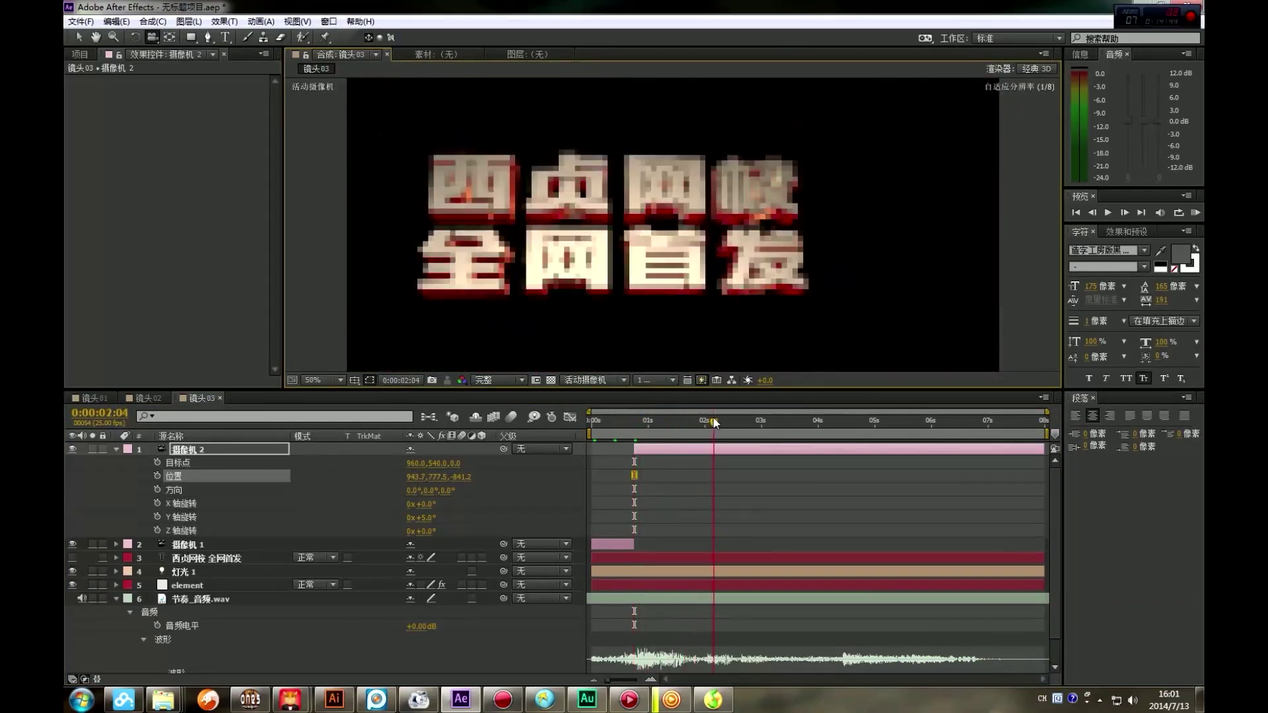
pyautogui.moveTo(726, 205); pyautogui.dragTo(775, 202)
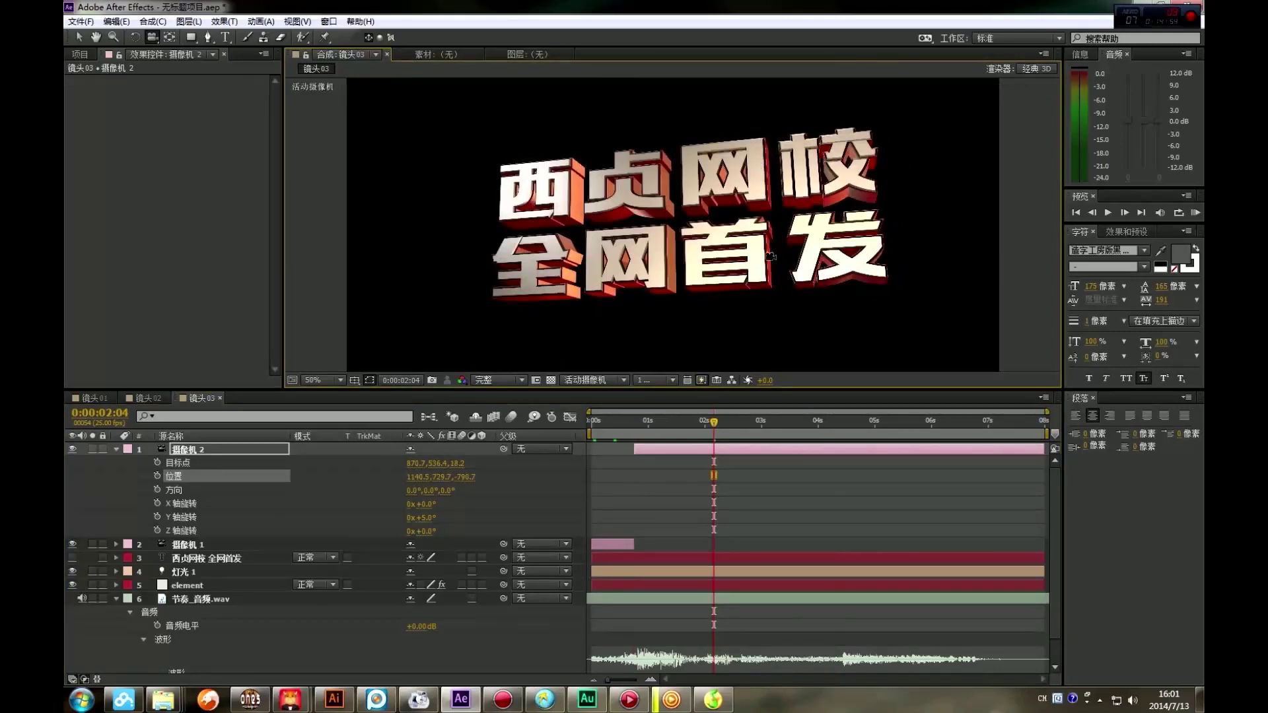
pyautogui.moveTo(769, 254); pyautogui.dragTo(719, 322)
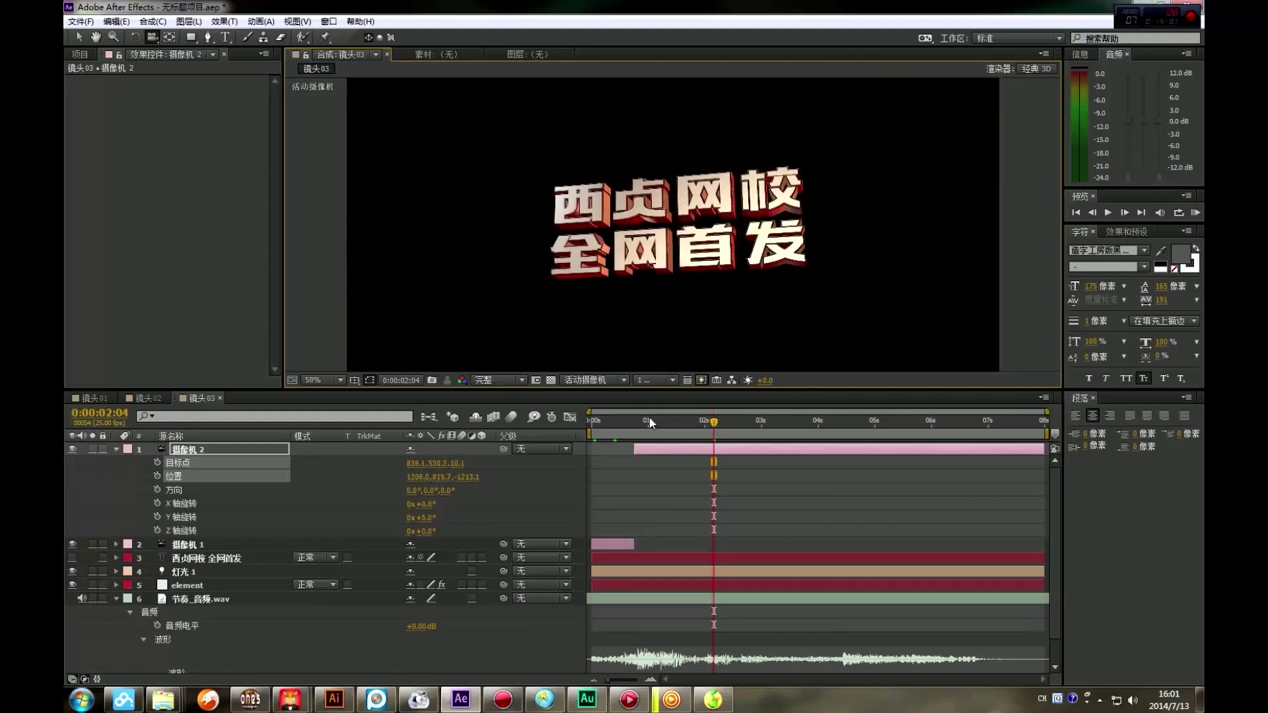
# At 0:00:00:19, push 摄像机 2 in past the characters to an empty frame and set starting keyframes for 目标点 and 位置
pyautogui.moveTo(633, 422); pyautogui.dragTo(636, 434)
pyautogui.moveTo(714, 476); pyautogui.dragTo(635, 476)
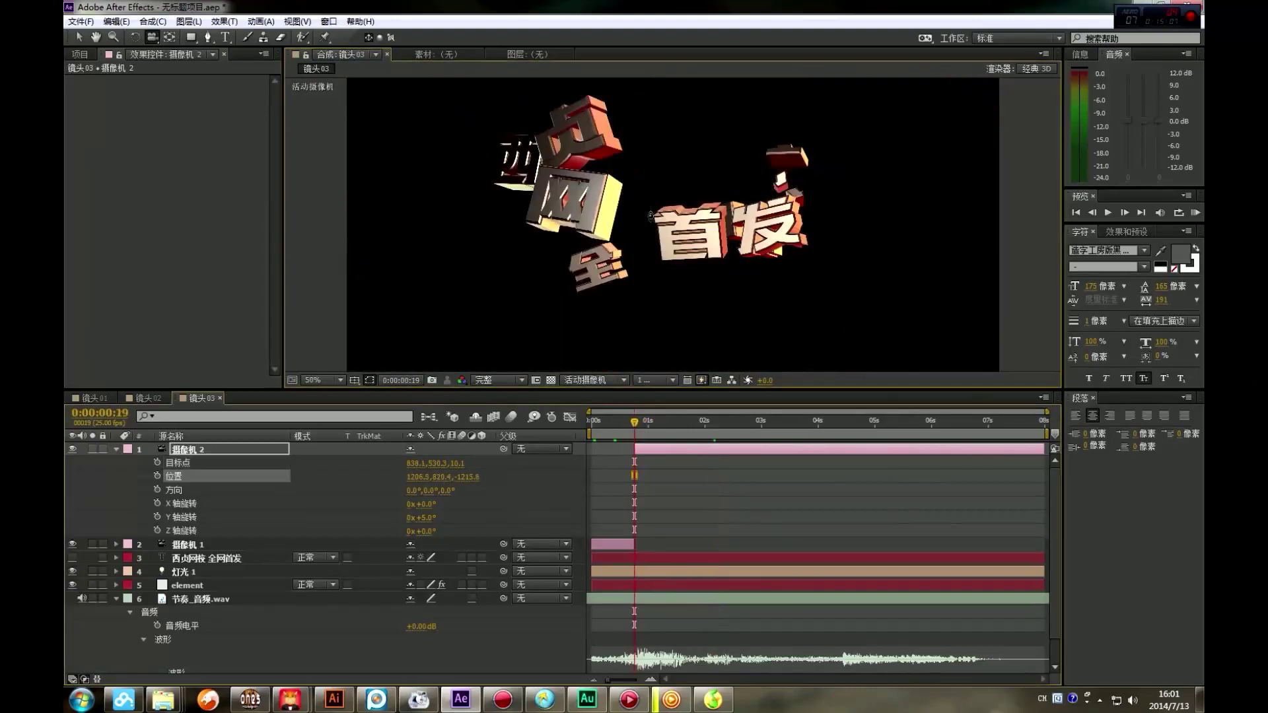
pyautogui.moveTo(681, 251); pyautogui.dragTo(723, 249)
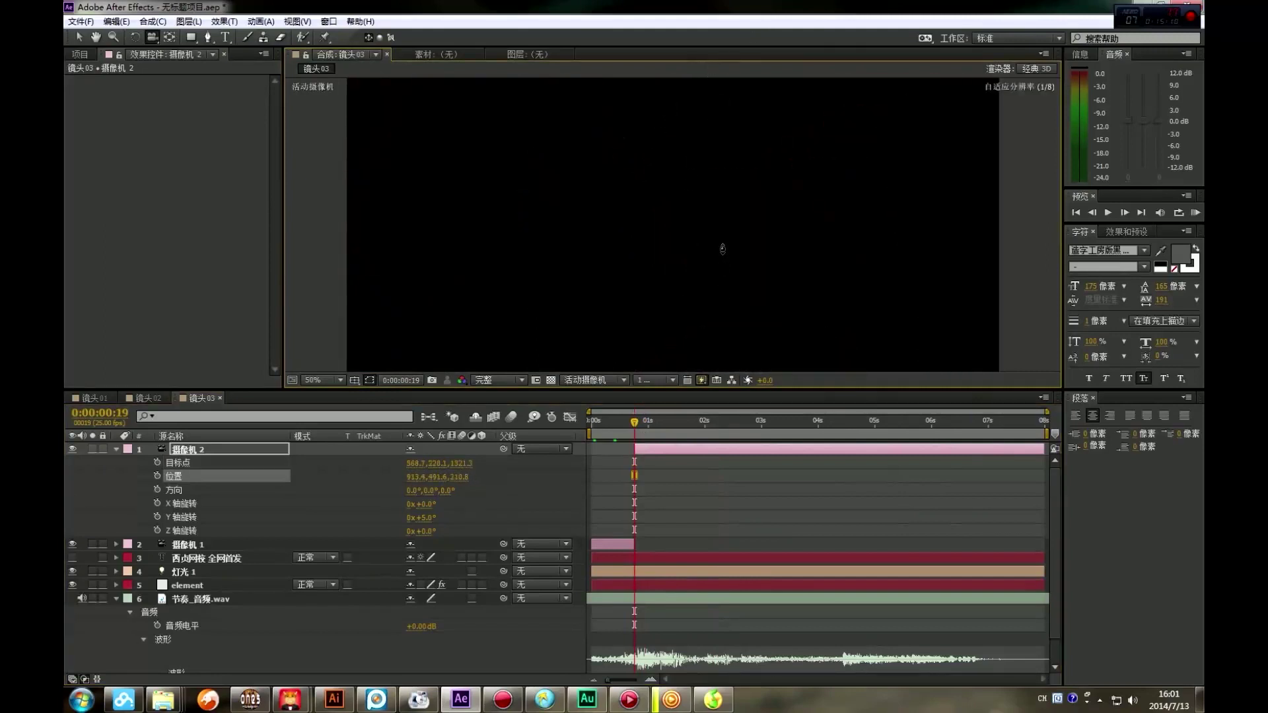
pyautogui.keyDown('shift'); pyautogui.click(156, 463); pyautogui.keyUp('shift')
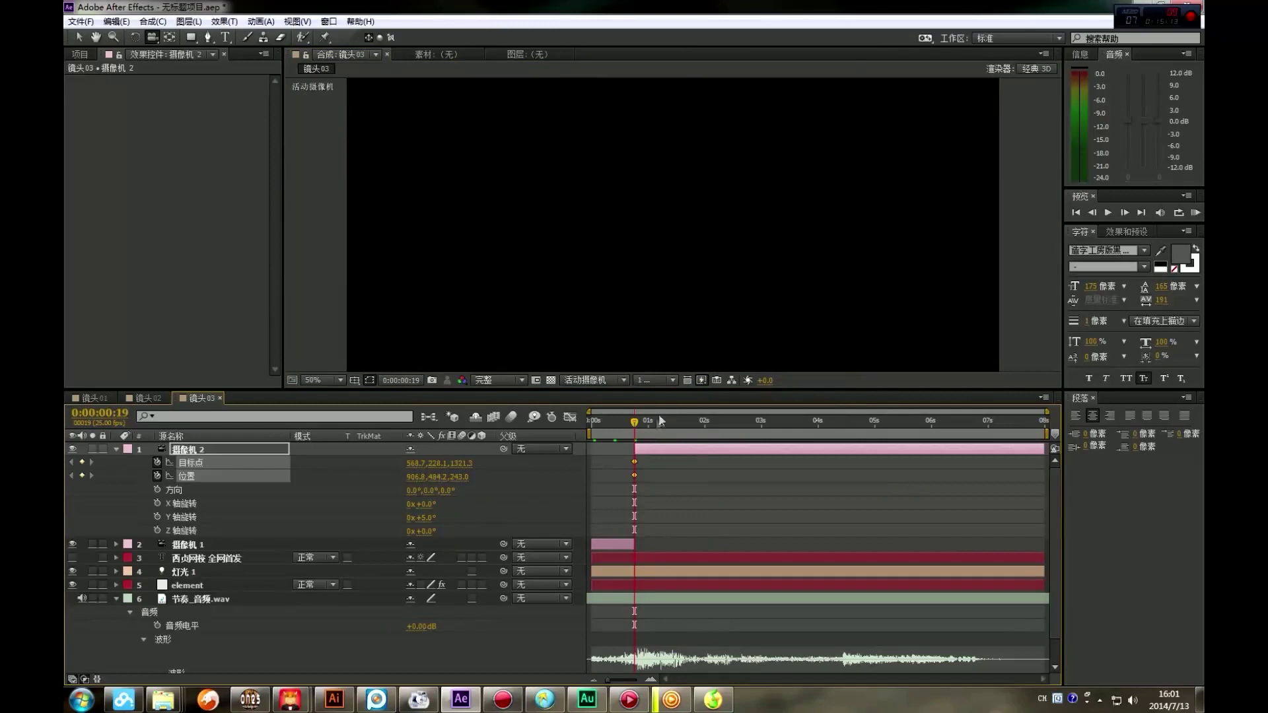
# At 0:00:02:00, pull 摄像机 2 back and reframe it on the whole assembled title, keyframing 目标点 and 位置
pyautogui.moveTo(638, 426); pyautogui.dragTo(706, 432)
pyautogui.moveTo(774, 259); pyautogui.dragTo(688, 561)
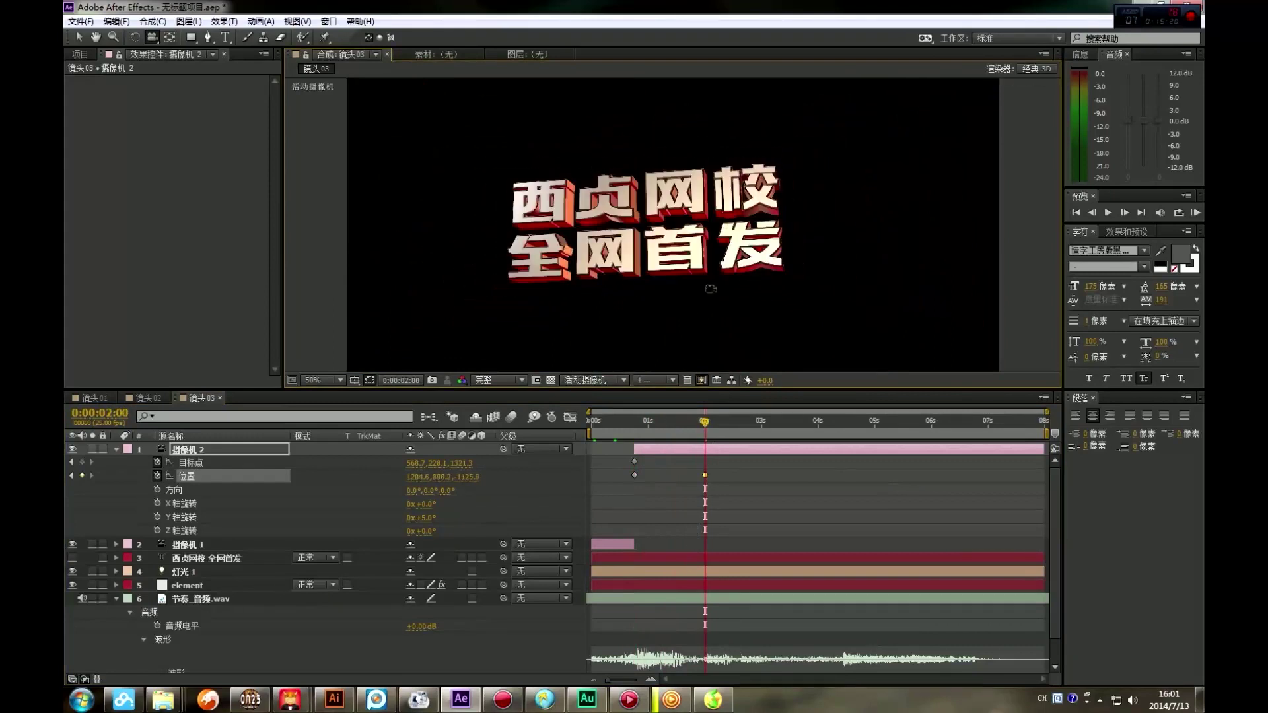
pyautogui.moveTo(724, 233); pyautogui.dragTo(743, 235)
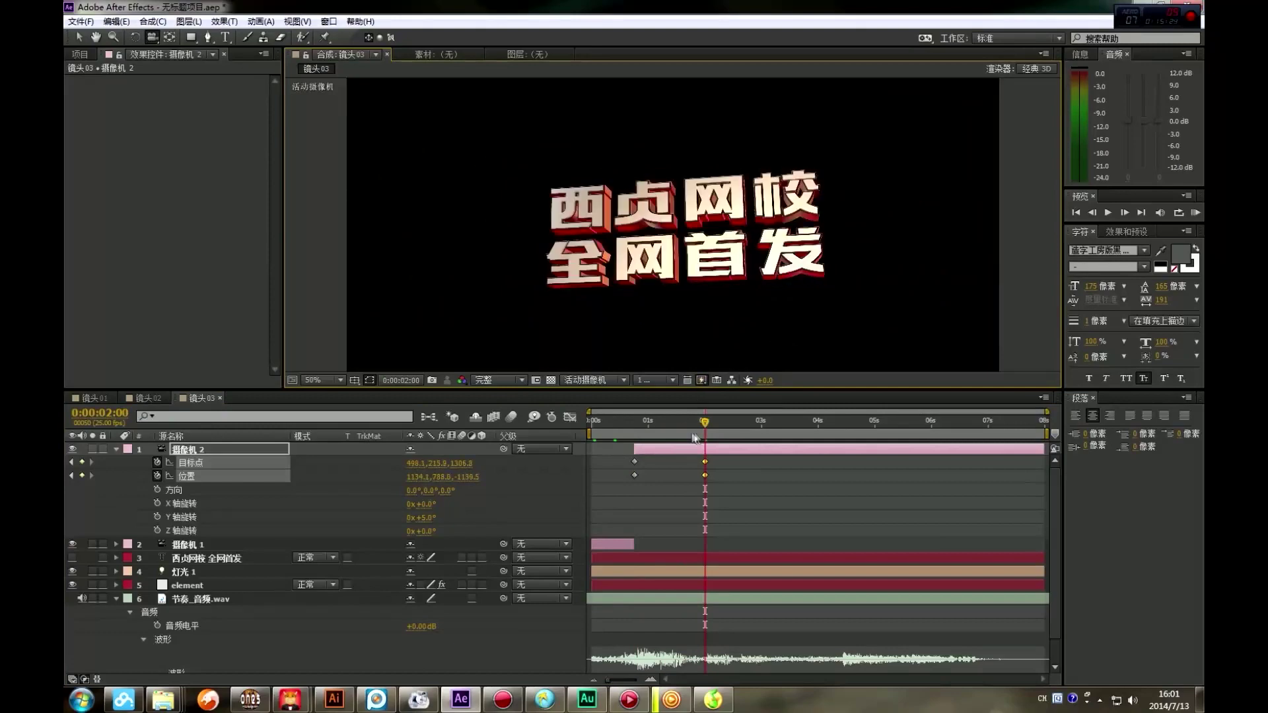
# Preview 镜头03 from 0:00:00:00 with audio to check the cut and the 摄像机 2 pull-back
pyautogui.moveTo(694, 428); pyautogui.dragTo(582, 448)
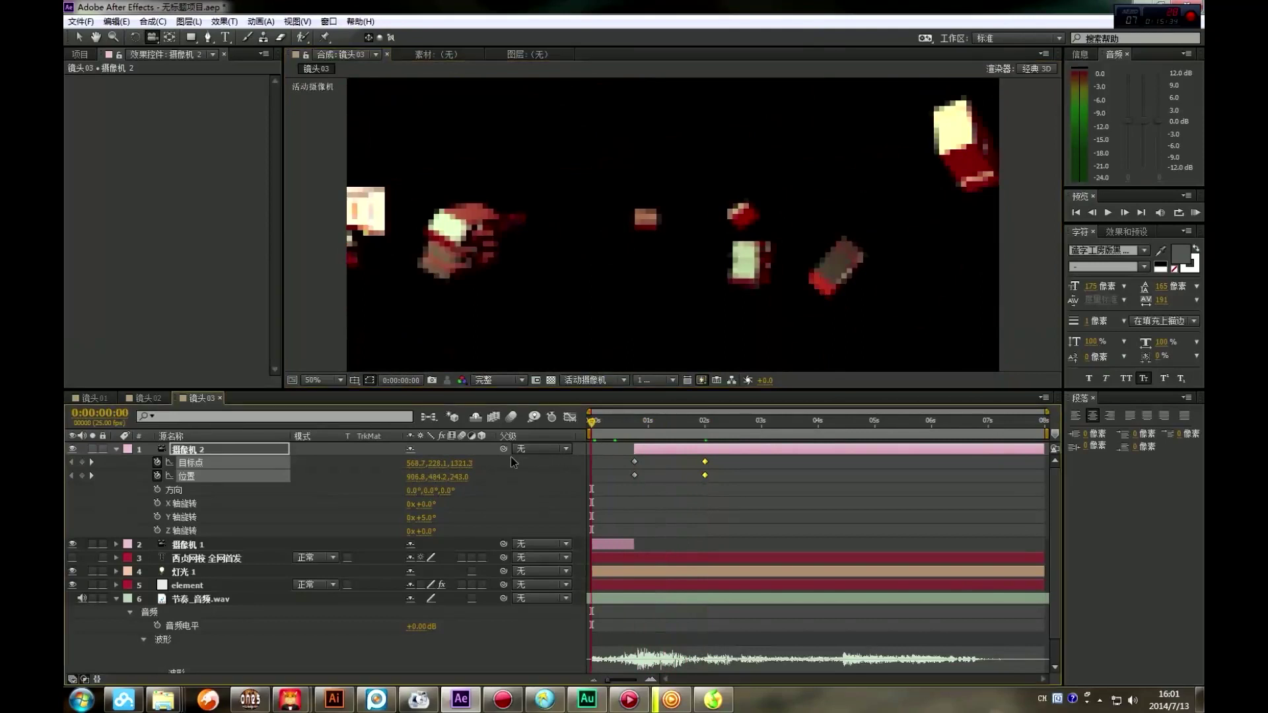
pyautogui.press('KP_0')
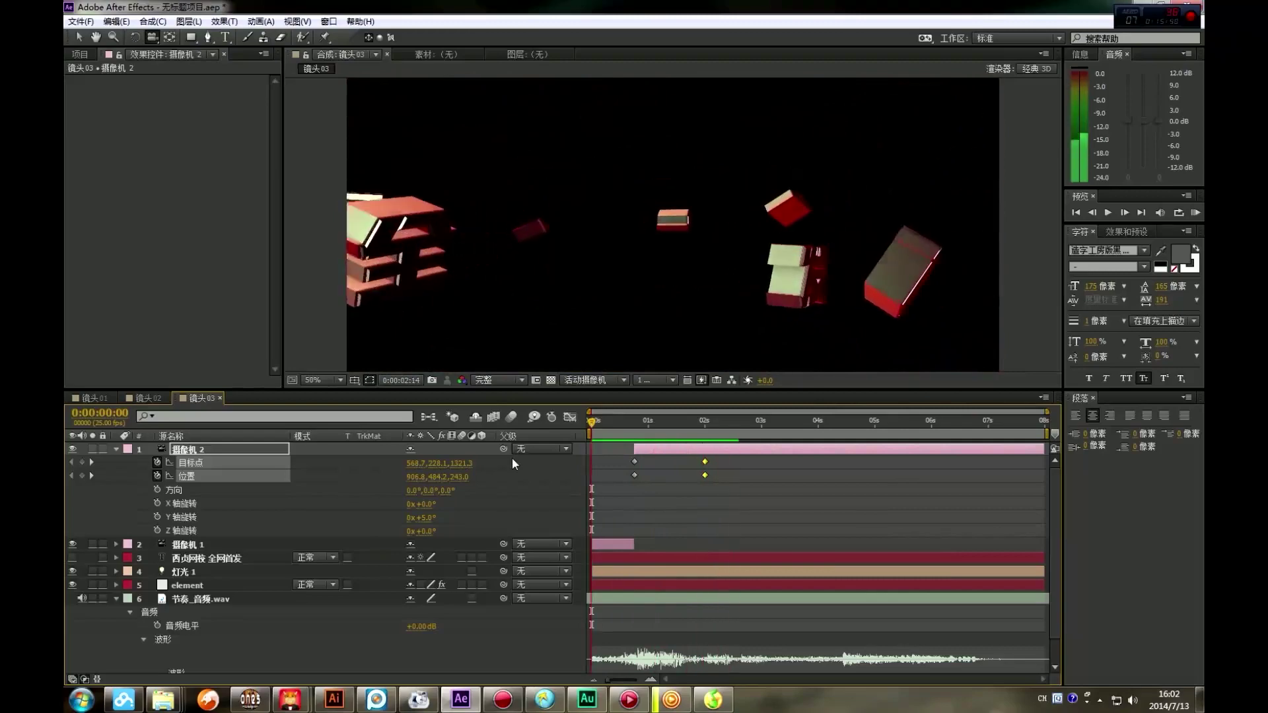
pyautogui.press('space')
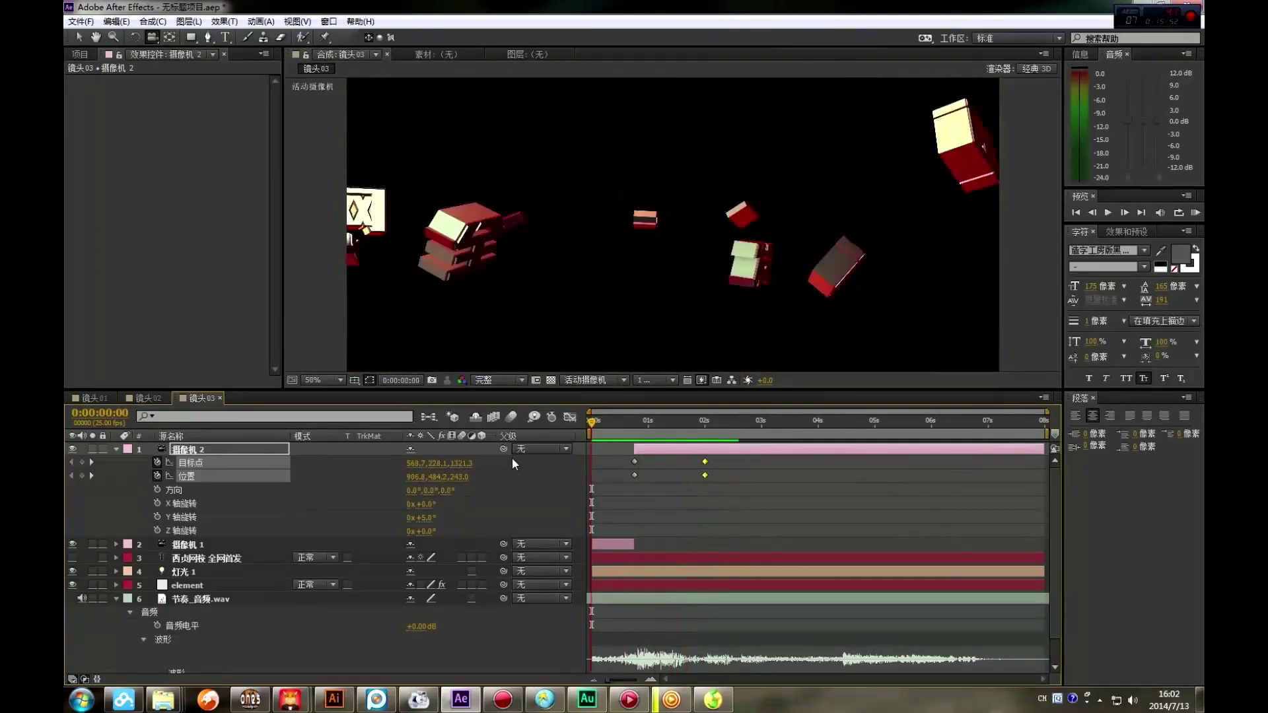
# Try moving the second pair of 摄像机 2 keyframes to about 0:00:02:11 and scrub through the slower pull-back
pyautogui.moveTo(584, 420); pyautogui.dragTo(732, 459)
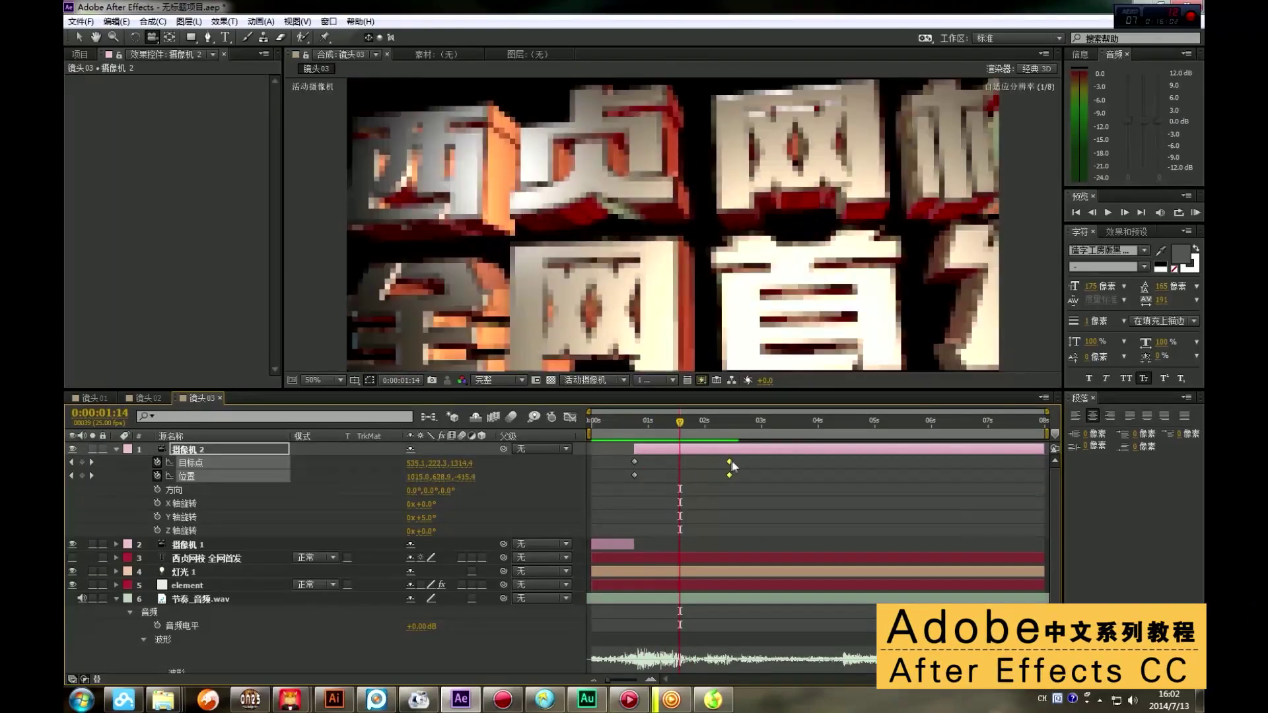
pyautogui.click(604, 426)
pyautogui.moveTo(600, 434); pyautogui.dragTo(710, 436)
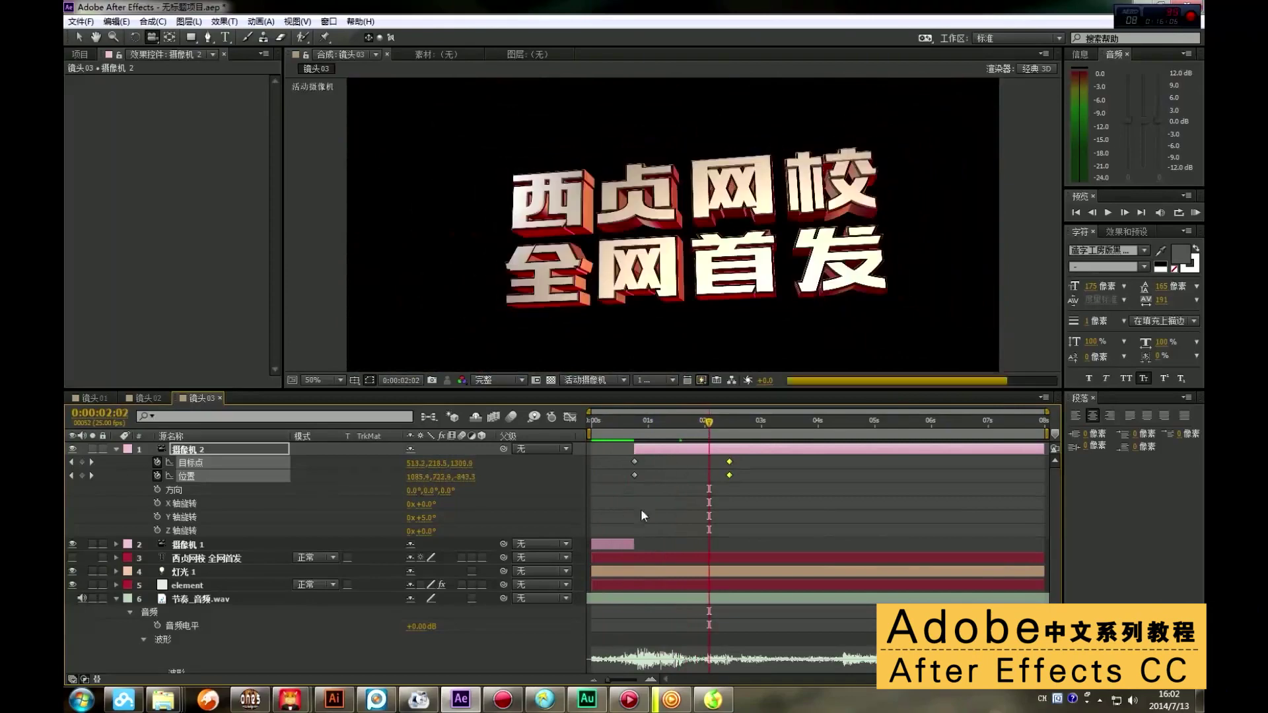
# Move the second pair of 摄像机 2 keyframes to just before 0:00:02:00 and keyframe a slight further pull-back of 位置 at 0:00:04:12
pyautogui.moveTo(728, 462); pyautogui.dragTo(846, 444)
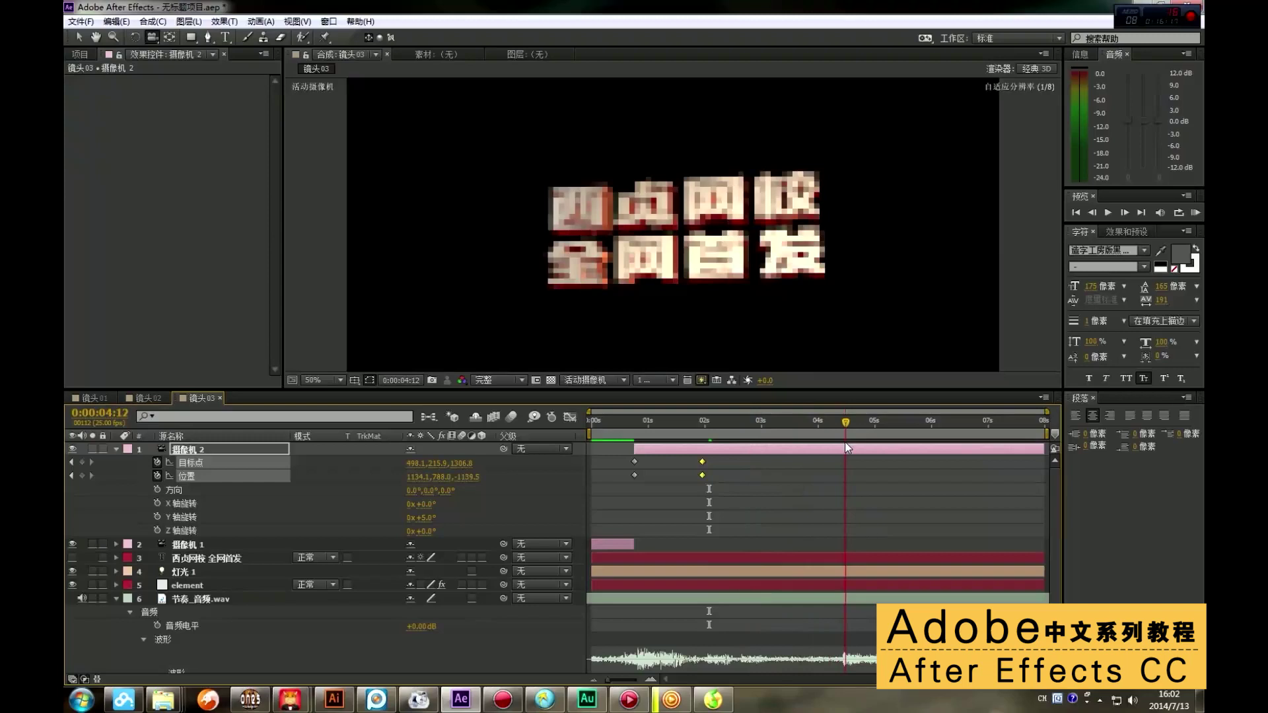
pyautogui.moveTo(829, 241); pyautogui.dragTo(829, 255)
pyautogui.click(698, 439)
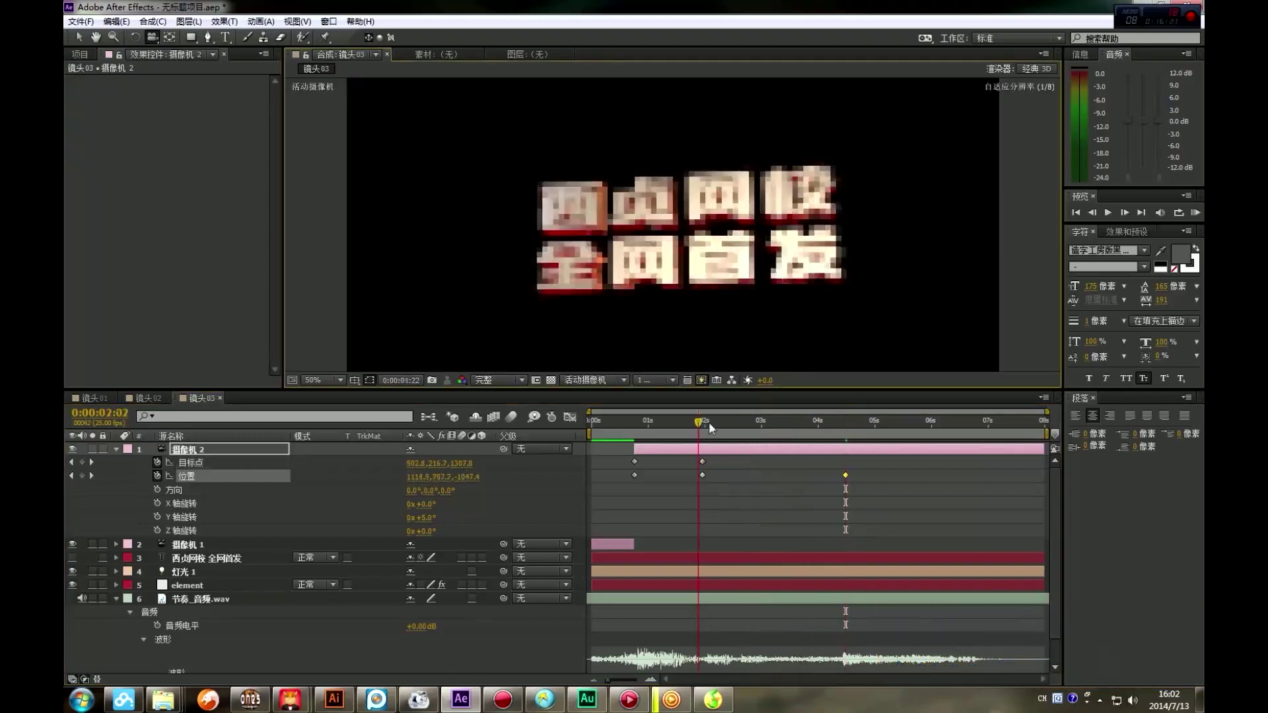
pyautogui.moveTo(779, 412); pyautogui.dragTo(739, 422)
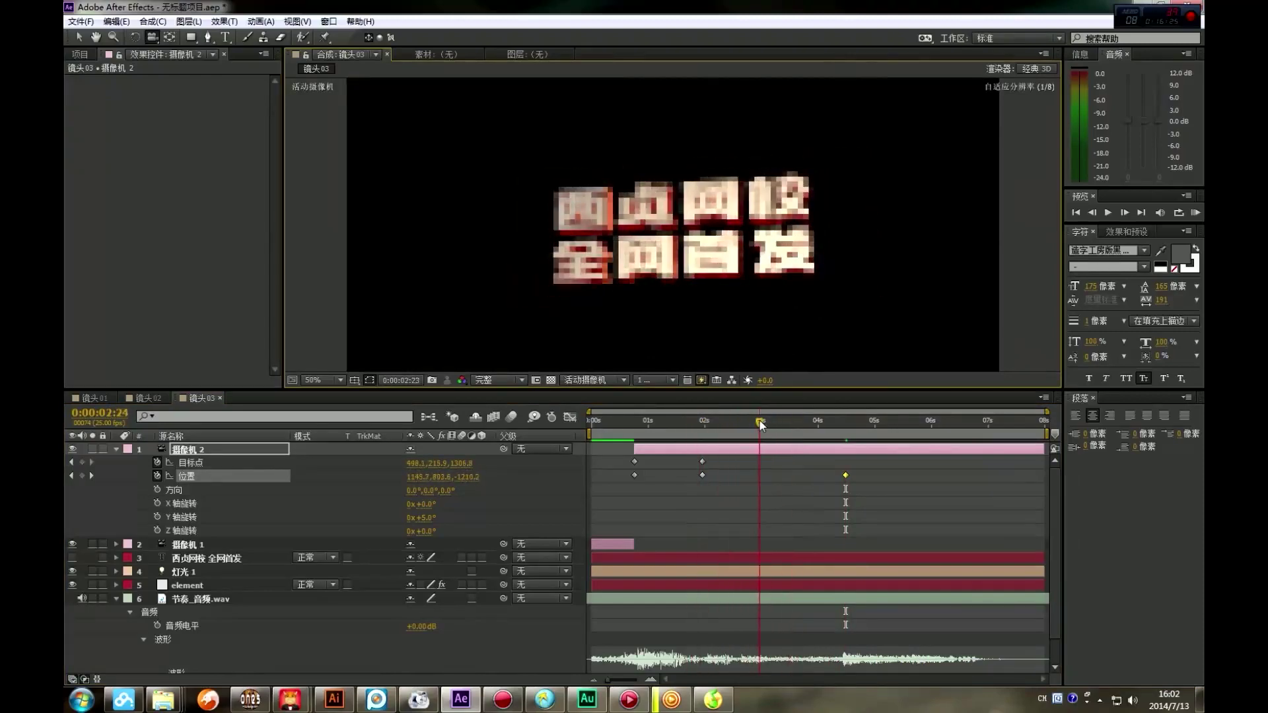
pyautogui.moveTo(712, 433); pyautogui.dragTo(781, 433)
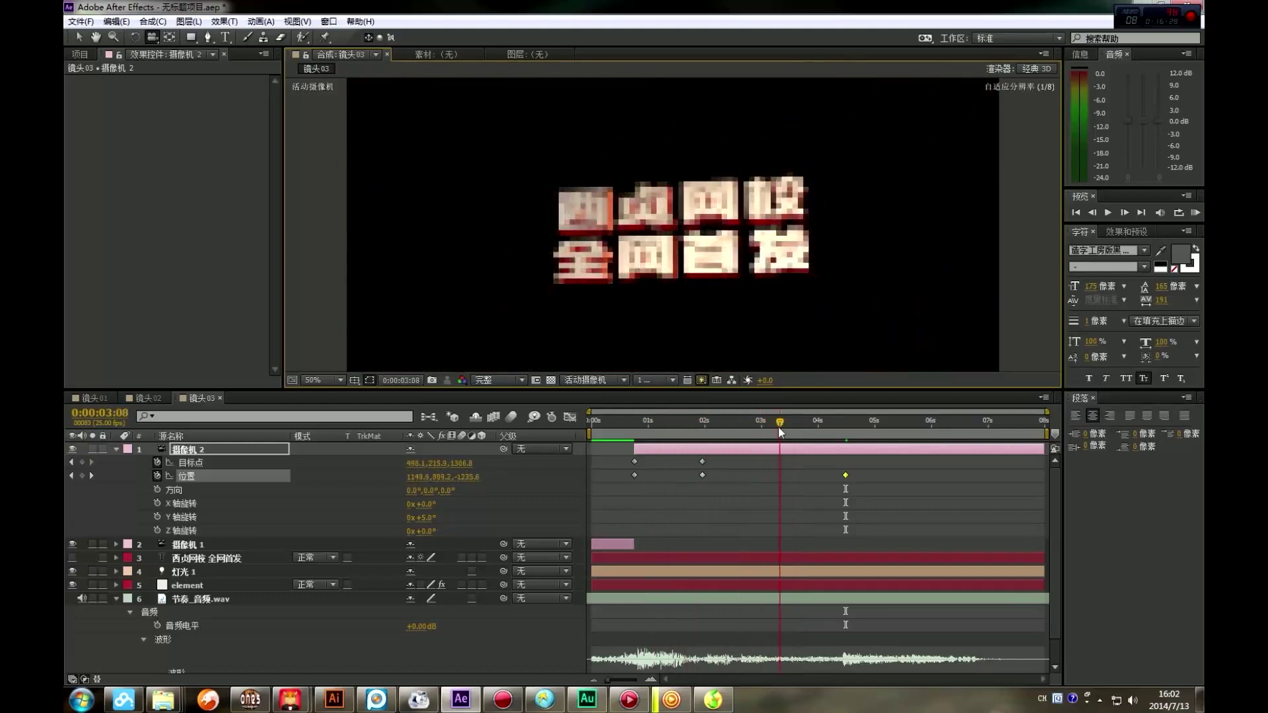
pyautogui.moveTo(706, 447); pyautogui.dragTo(746, 450)
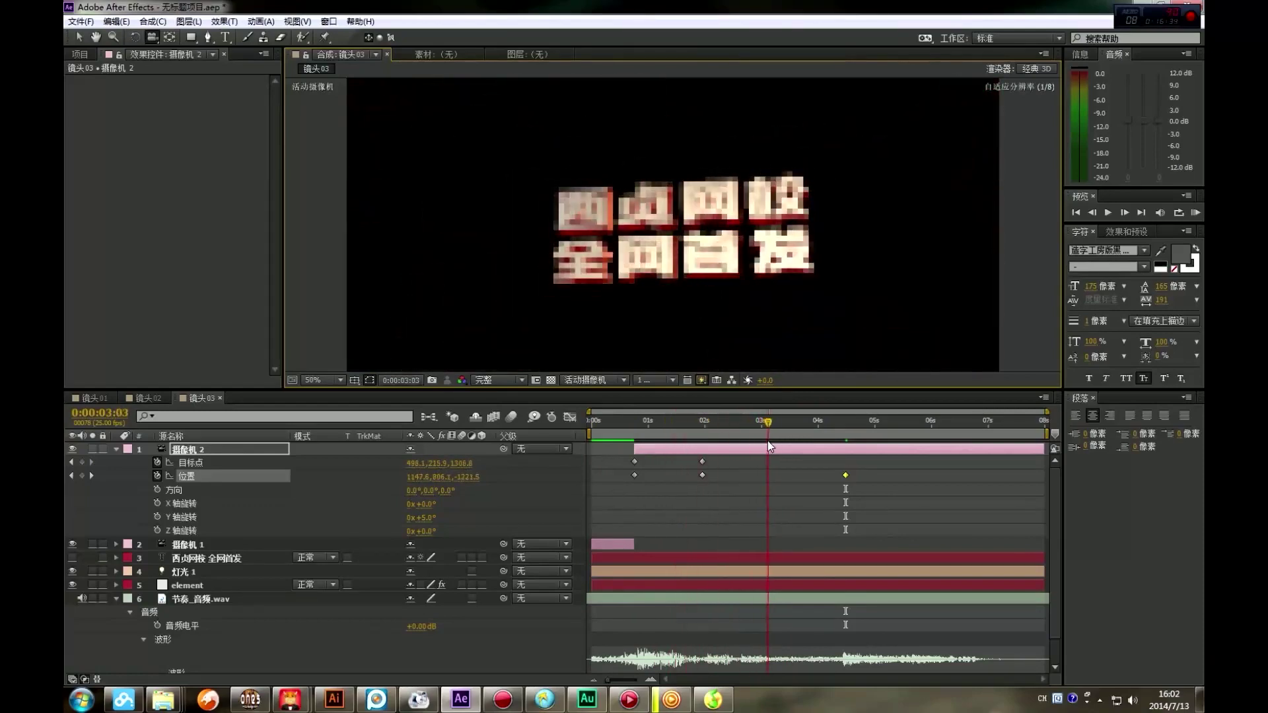
pyautogui.press('pageup')
pyautogui.press('pageup')
pyautogui.press('pageup')
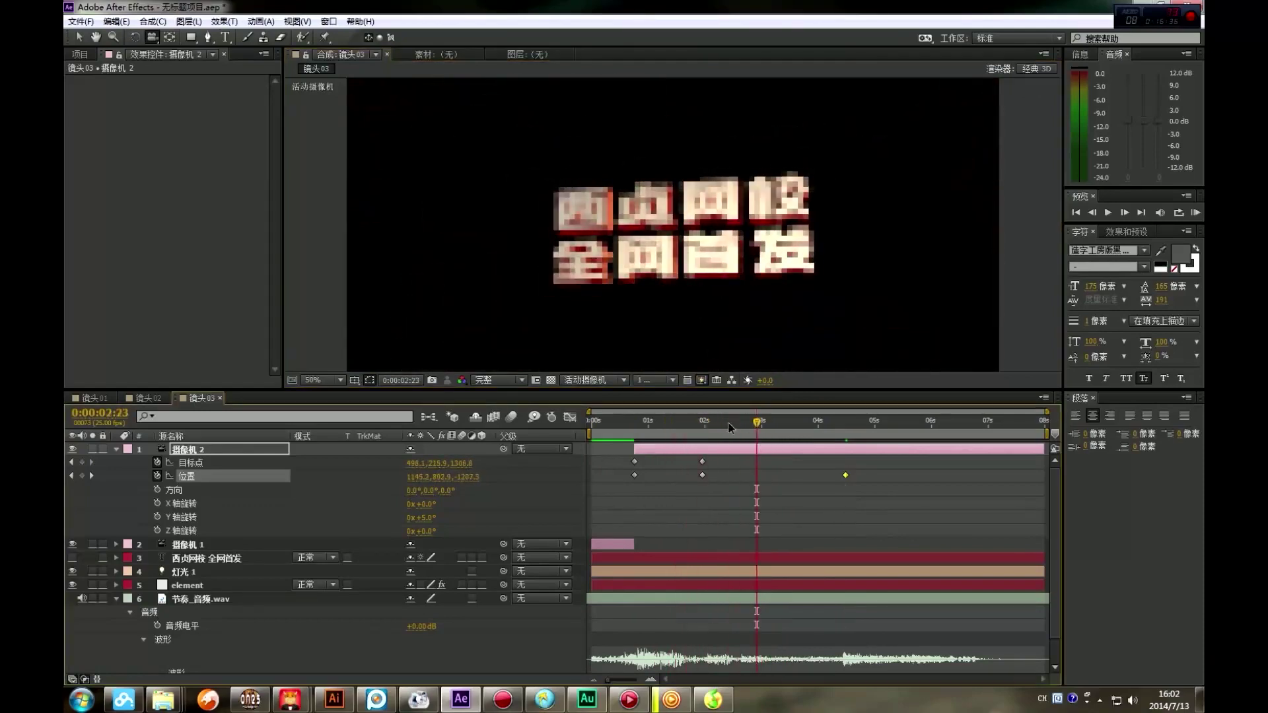
# Reveal the element layer's keyframes and move the five ending keyframes of the assembly to just before 0:00:02:00, matching 摄像机 2's second keyframes
pyautogui.click(214, 558)
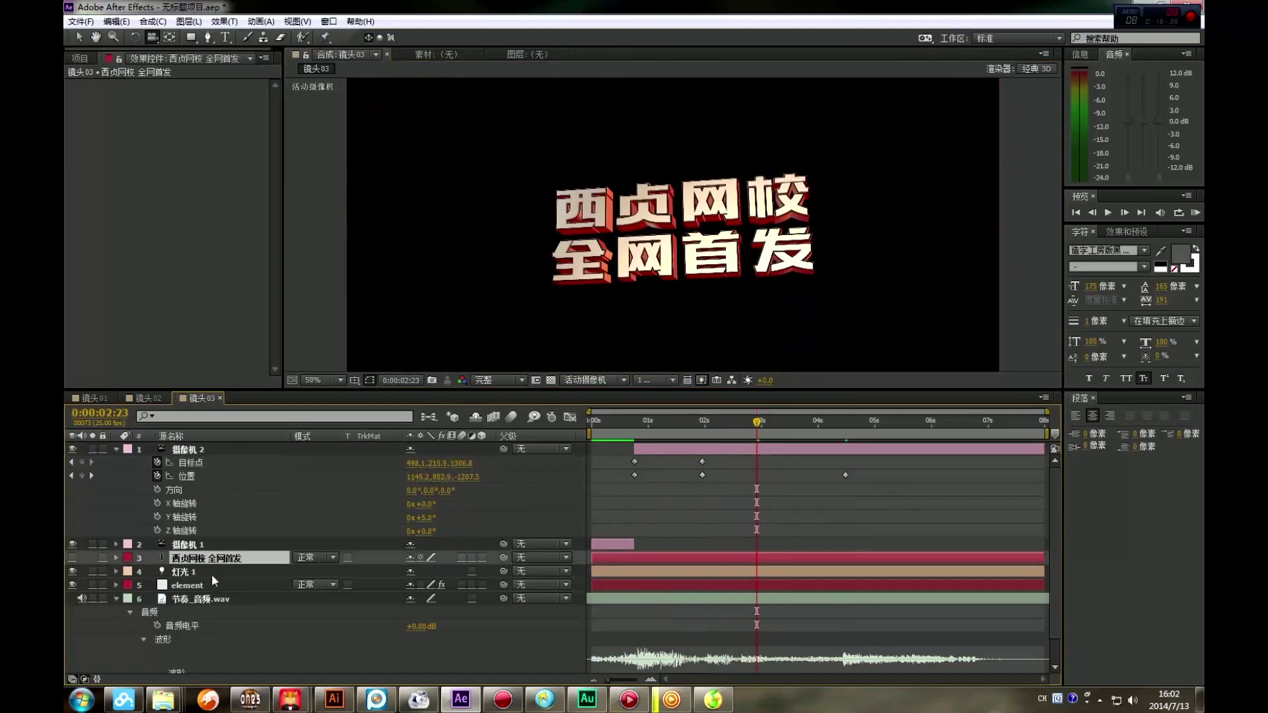
pyautogui.click(703, 574)
pyautogui.click(696, 589)
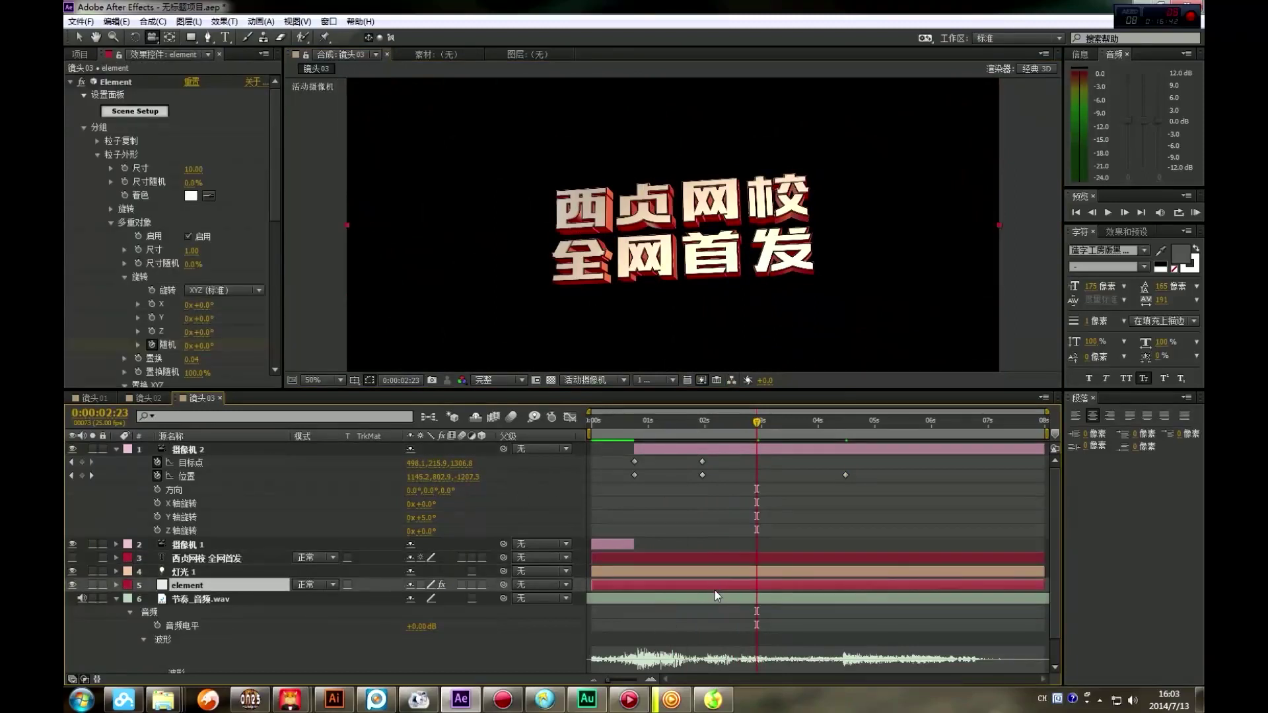
pyautogui.press('u')
pyautogui.scroll(-3, 700, 605)
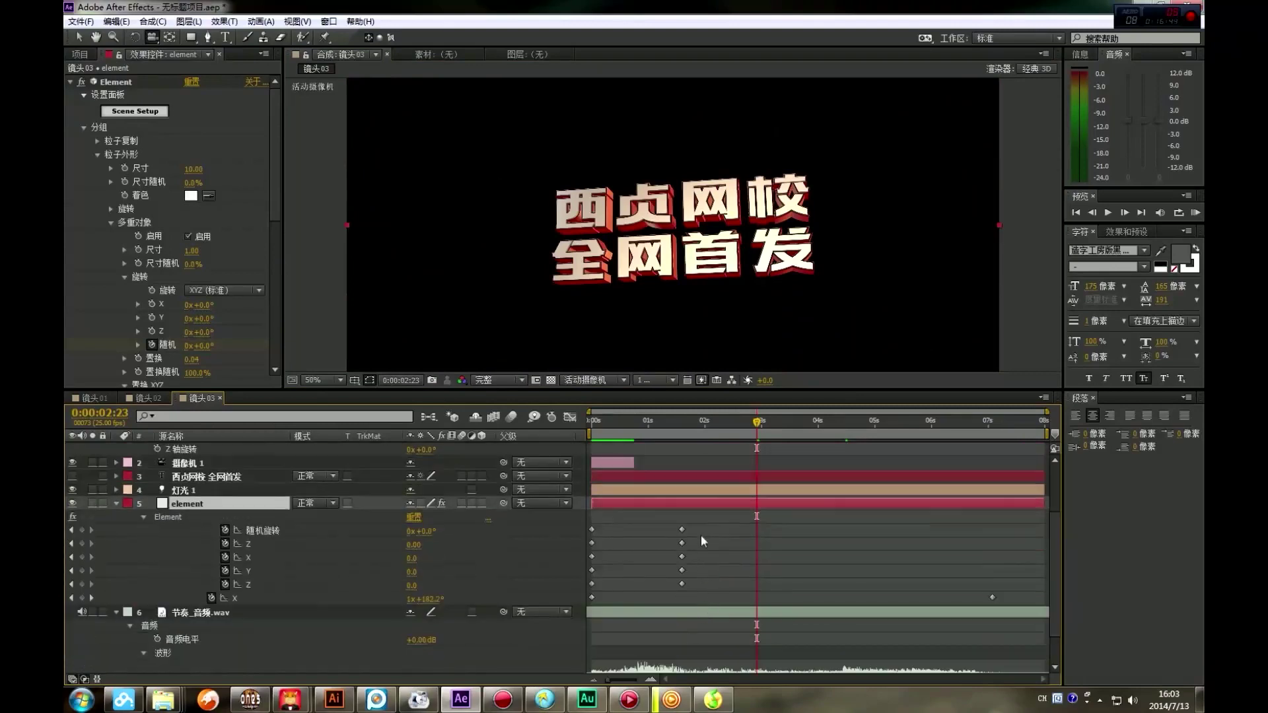
pyautogui.moveTo(680, 589); pyautogui.dragTo(691, 528)
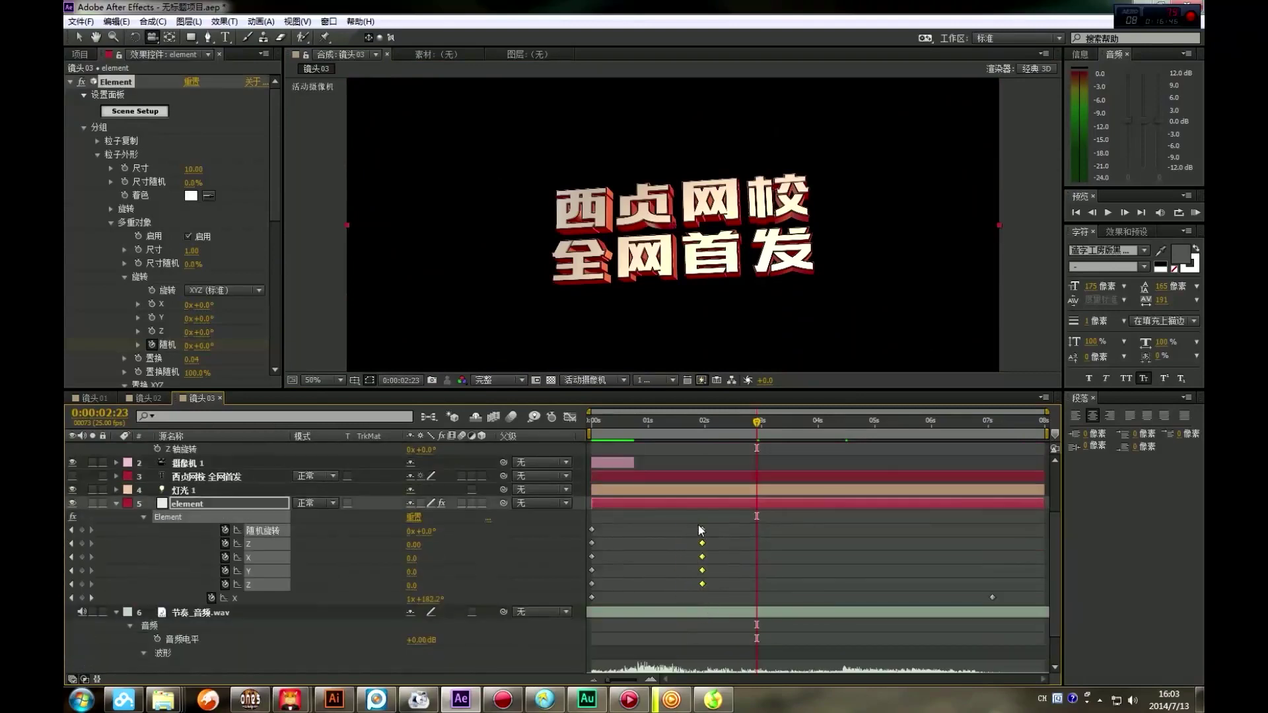
# Compare the keyframe timing of 摄像机 2 and element, and preview the retimed assembly from 0:00:00:00 with audio
pyautogui.moveTo(598, 421); pyautogui.dragTo(572, 431)
pyautogui.scroll(3, 690, 469)
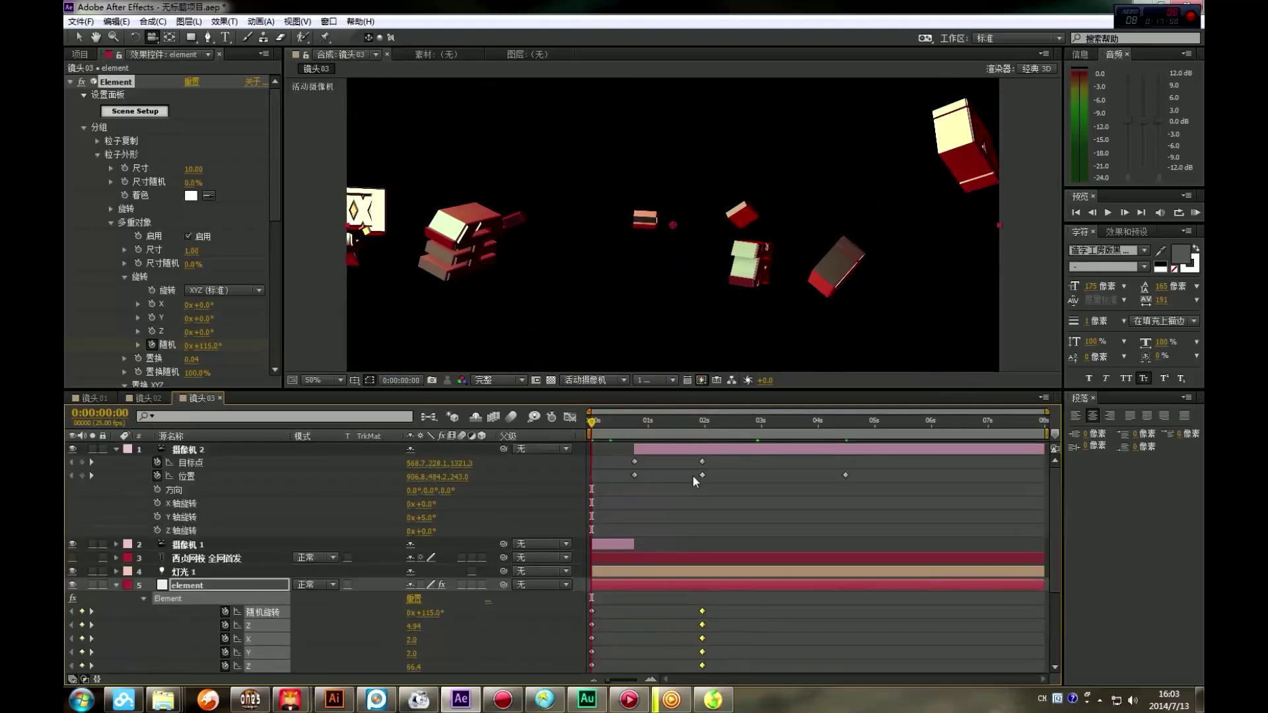
pyautogui.scroll(-3, 692, 477)
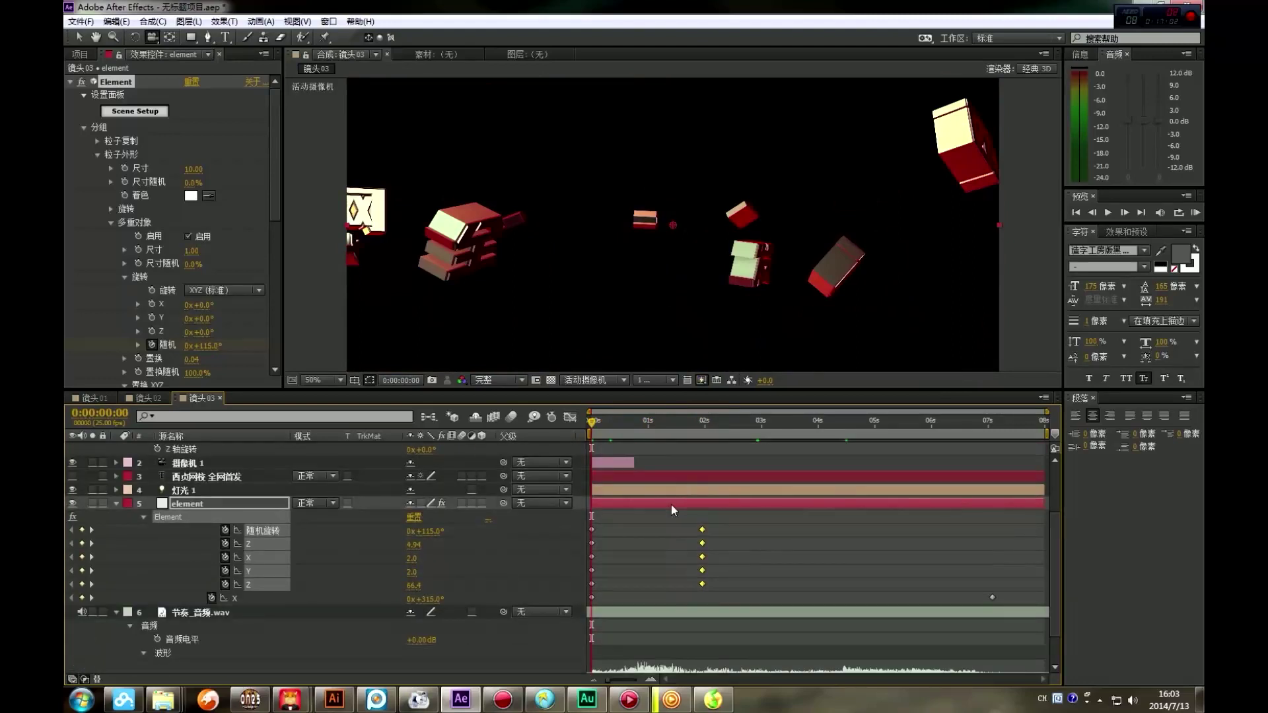
pyautogui.press('KP_0')
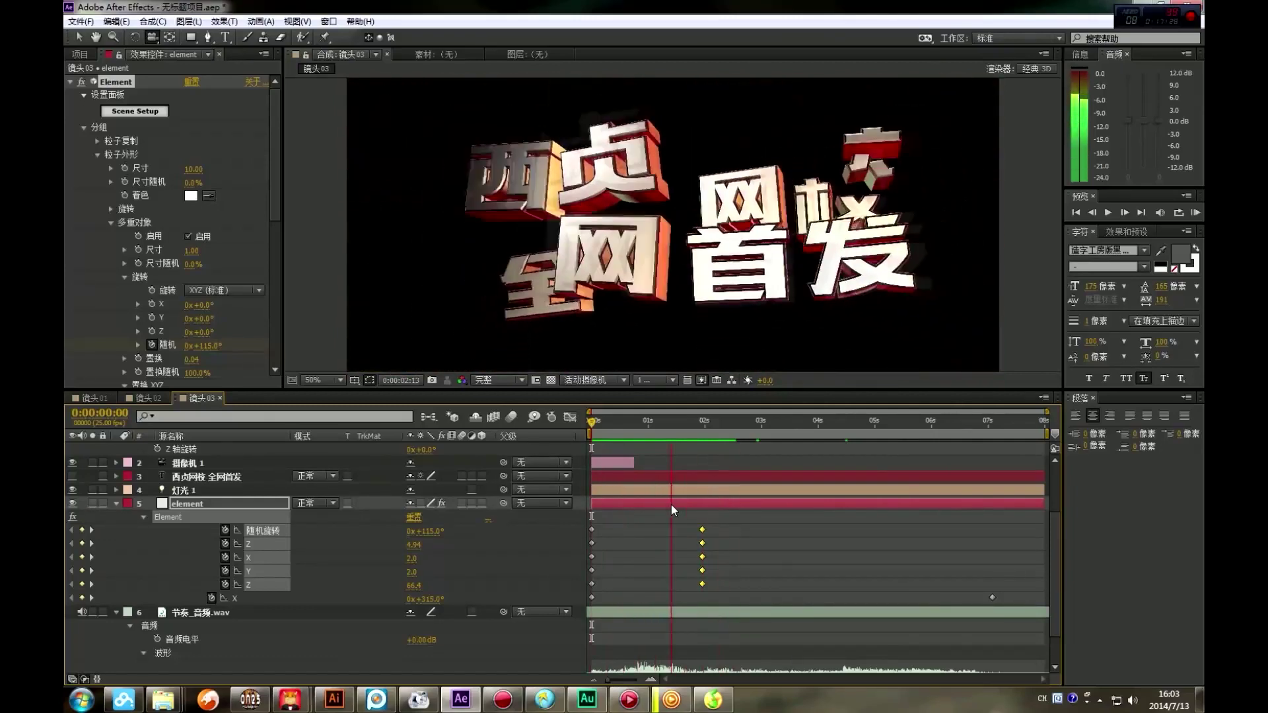
pyautogui.press('space')
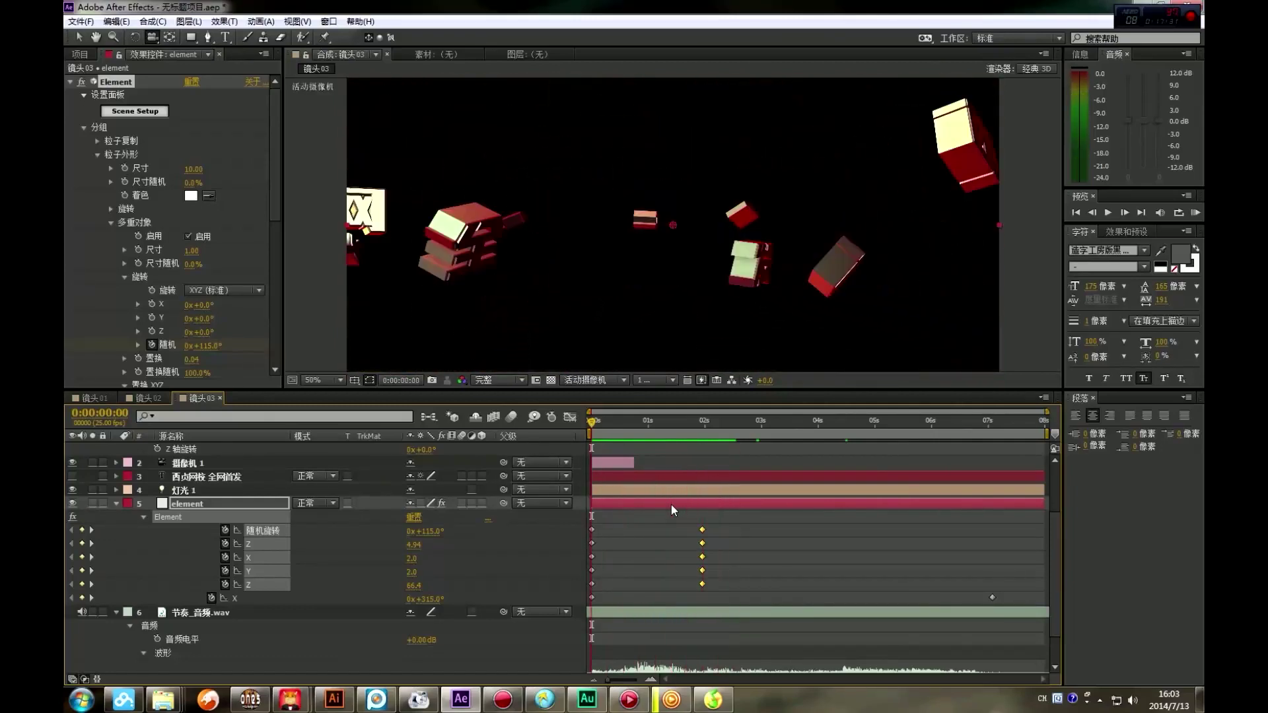
# Scrub through the assembly after the camera cut and collapse the properties of the element and 摄像机 2 layers
pyautogui.moveTo(604, 420); pyautogui.dragTo(671, 413)
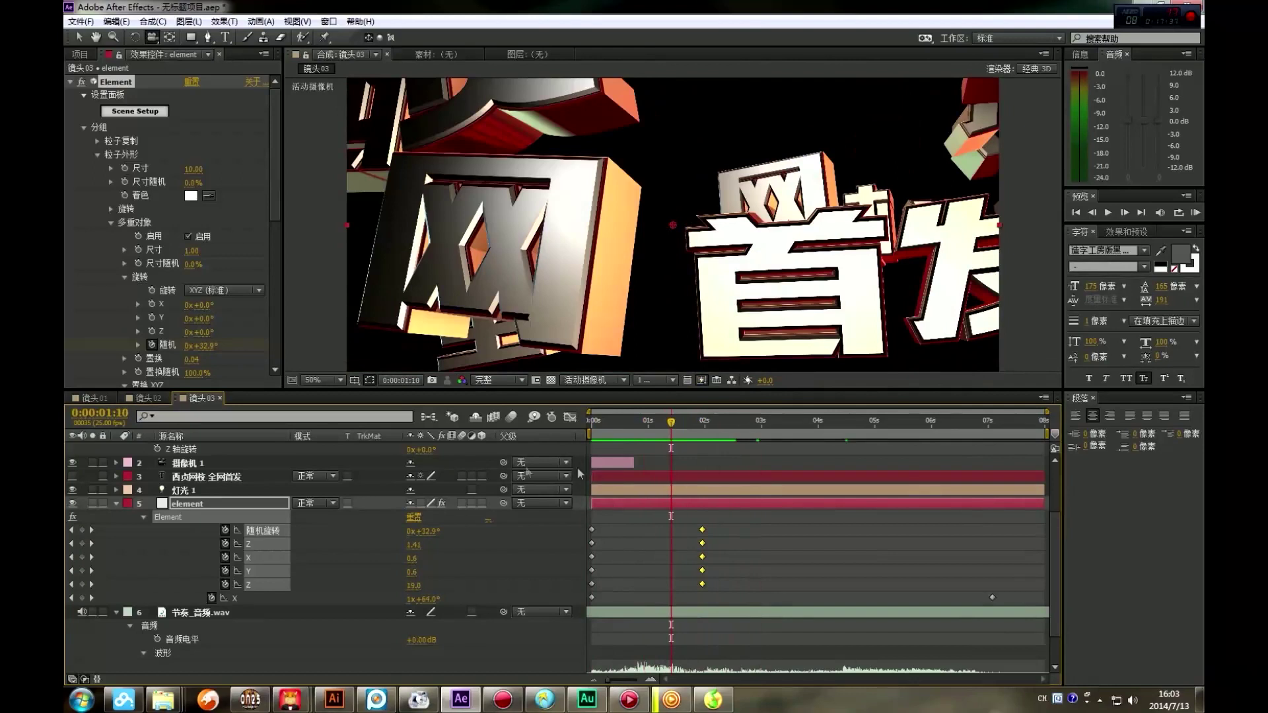
pyautogui.click(115, 504)
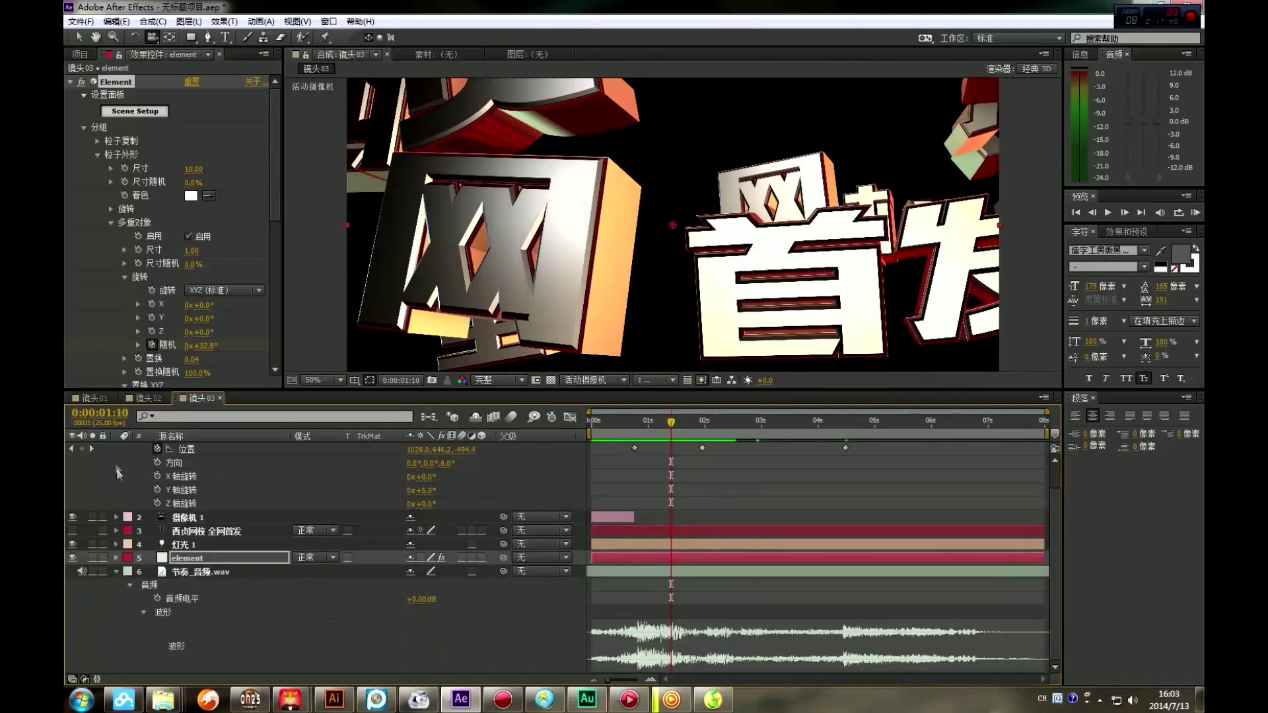
pyautogui.scroll(1, 118, 473)
pyautogui.click(116, 451)
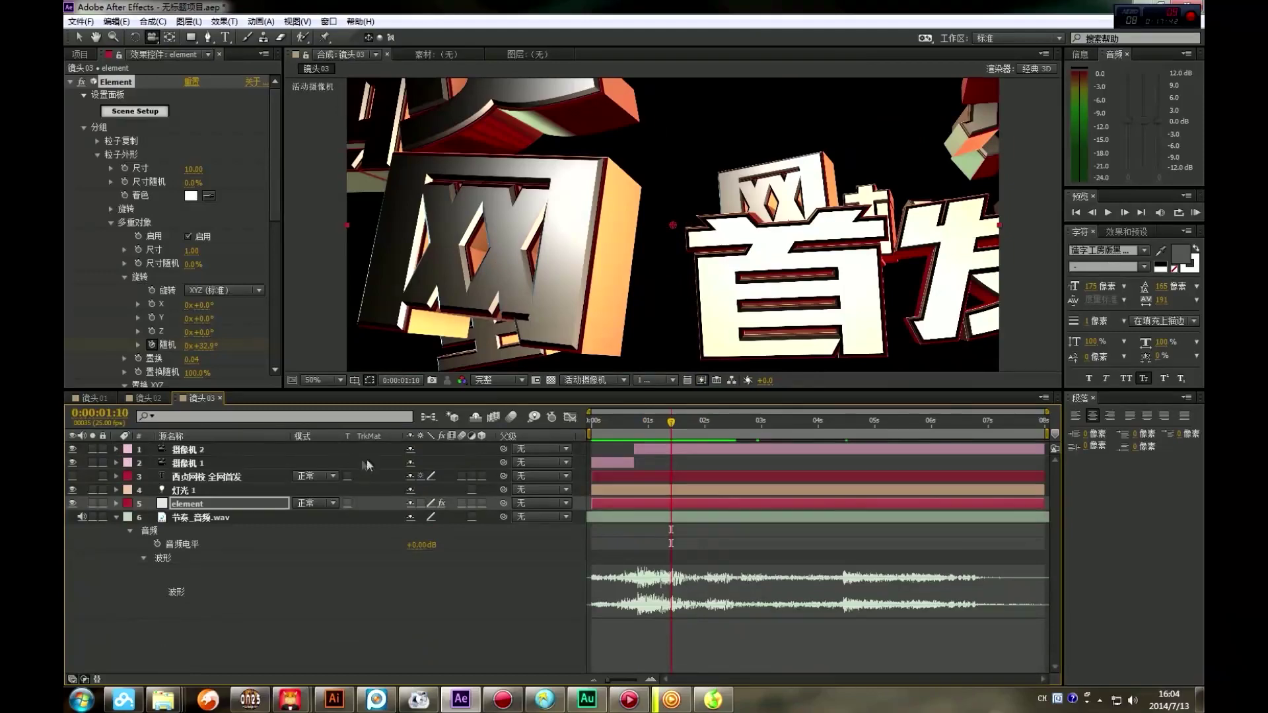
pyautogui.moveTo(631, 423); pyautogui.dragTo(665, 423)
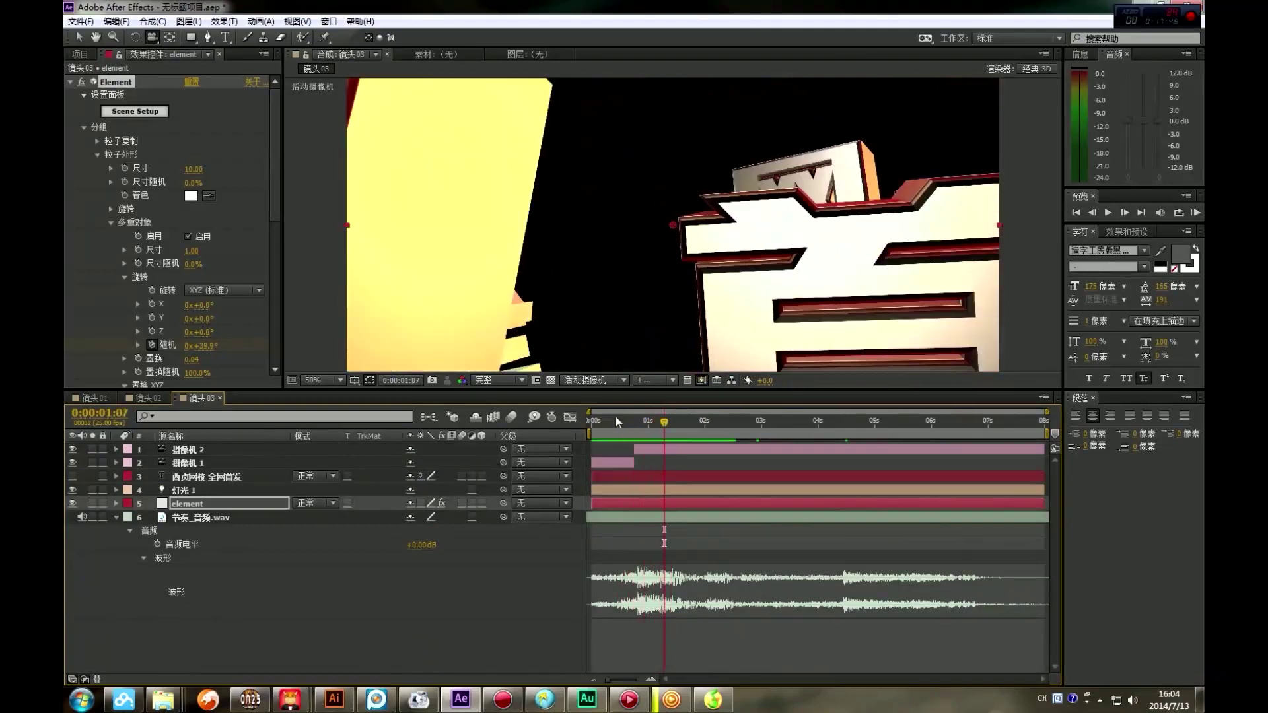
# Create a composition named 总输出 using the HDTV 1080 25 preset with a duration of 0:00:08:00
pyautogui.click(79, 54)
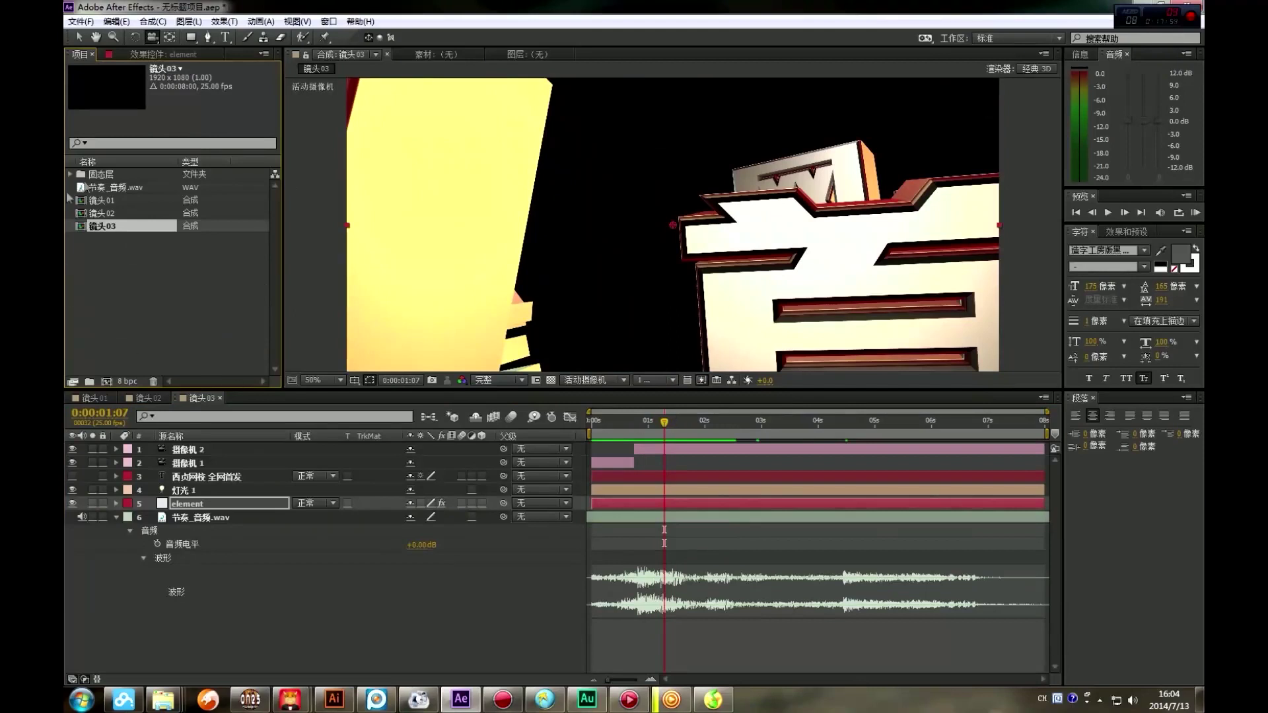
pyautogui.rightClick(158, 265)
pyautogui.click(170, 269)
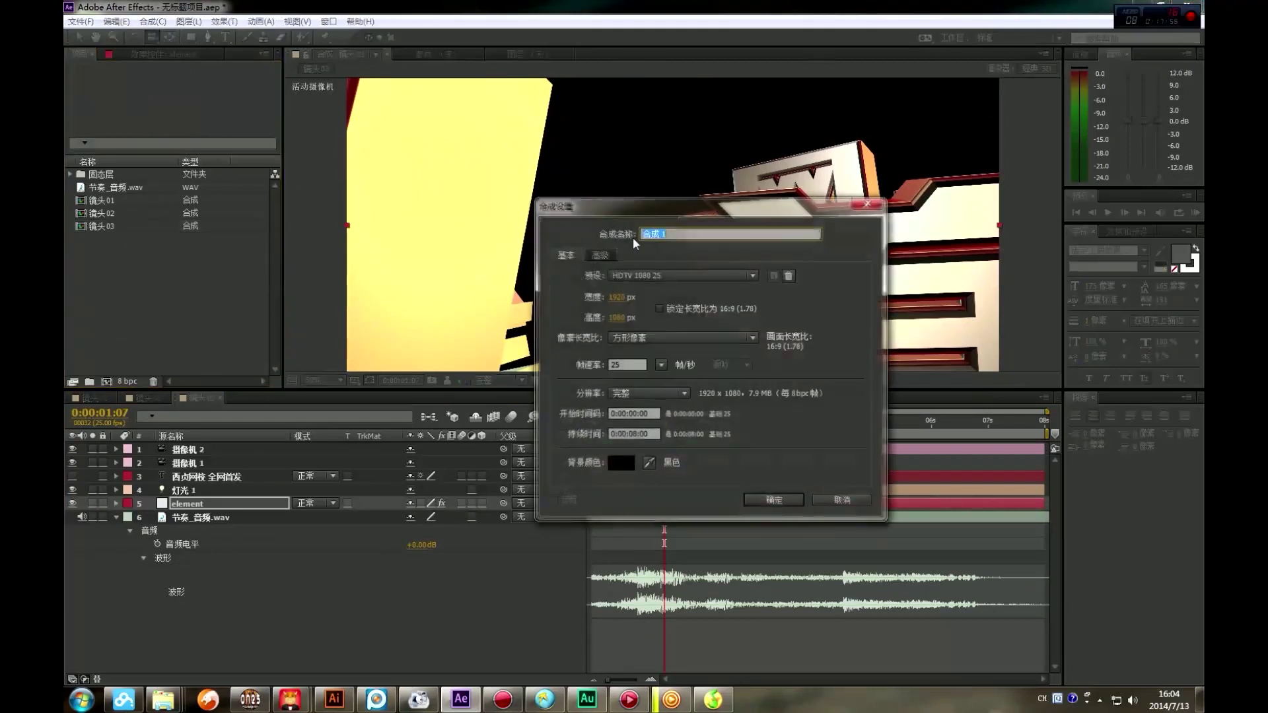
pyautogui.write('z')
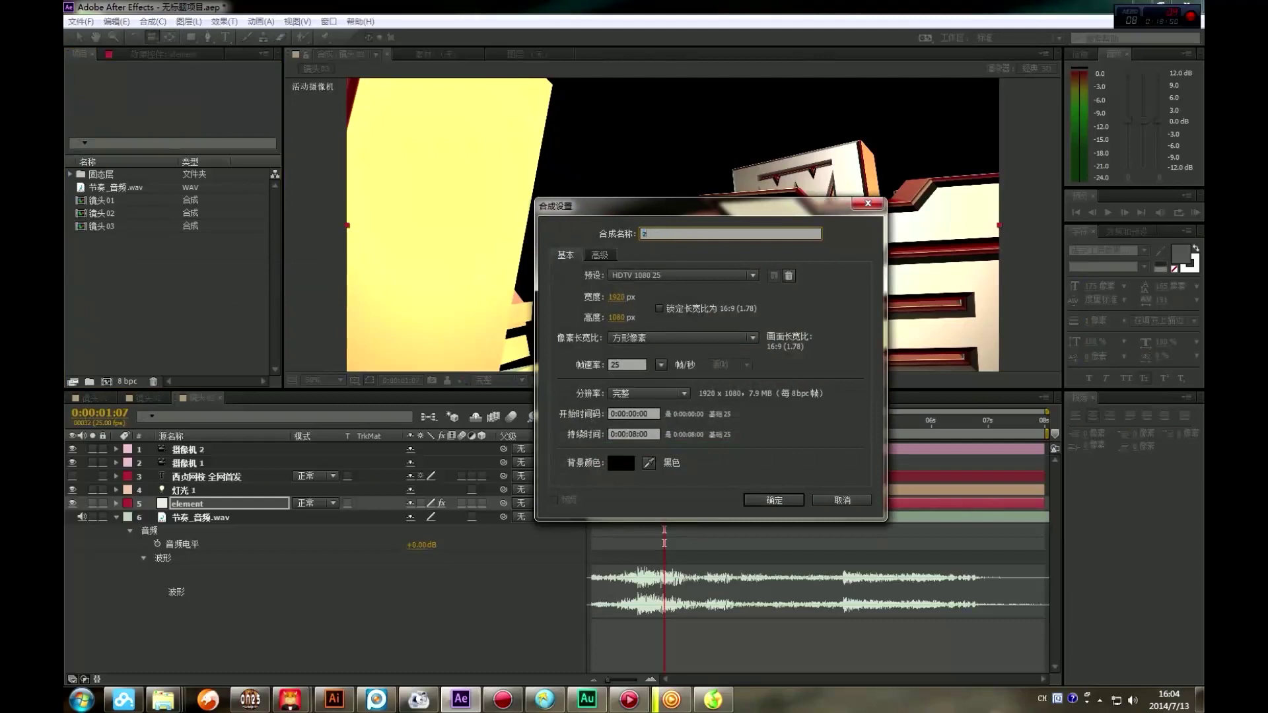
pyautogui.write('song')
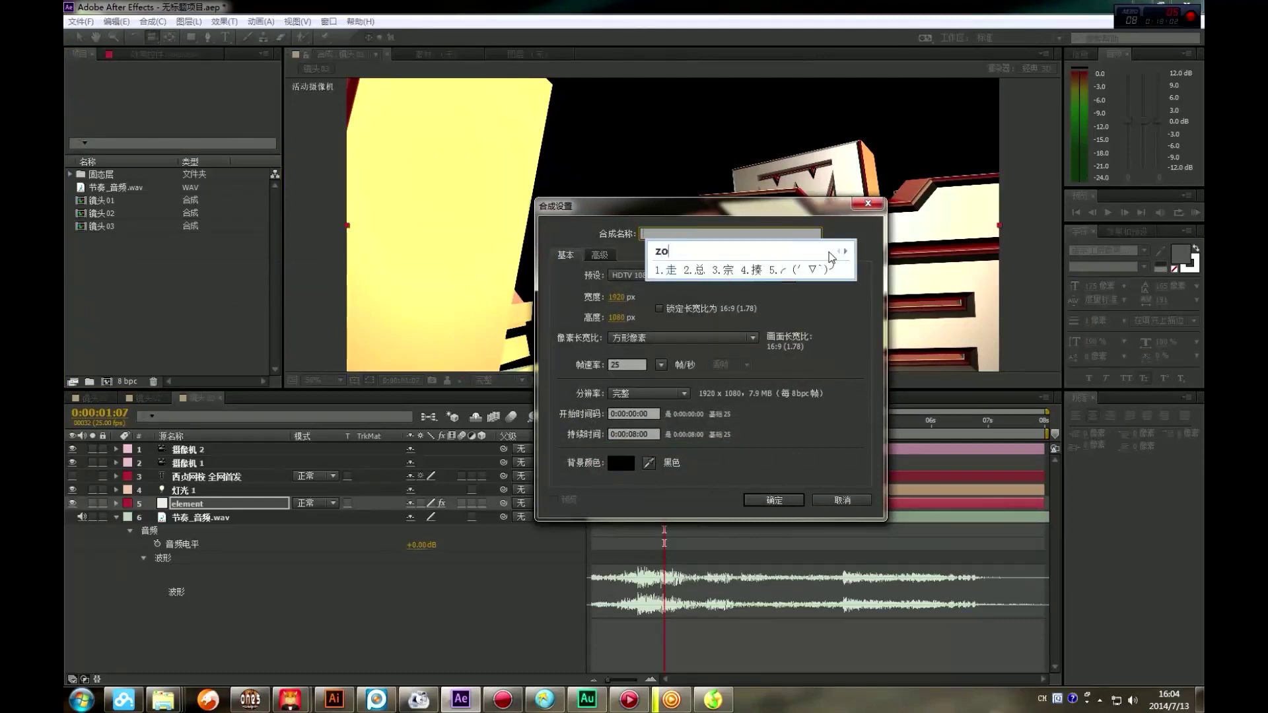
pyautogui.write('zshuchu')
pyautogui.press('space')
pyautogui.press('Return')
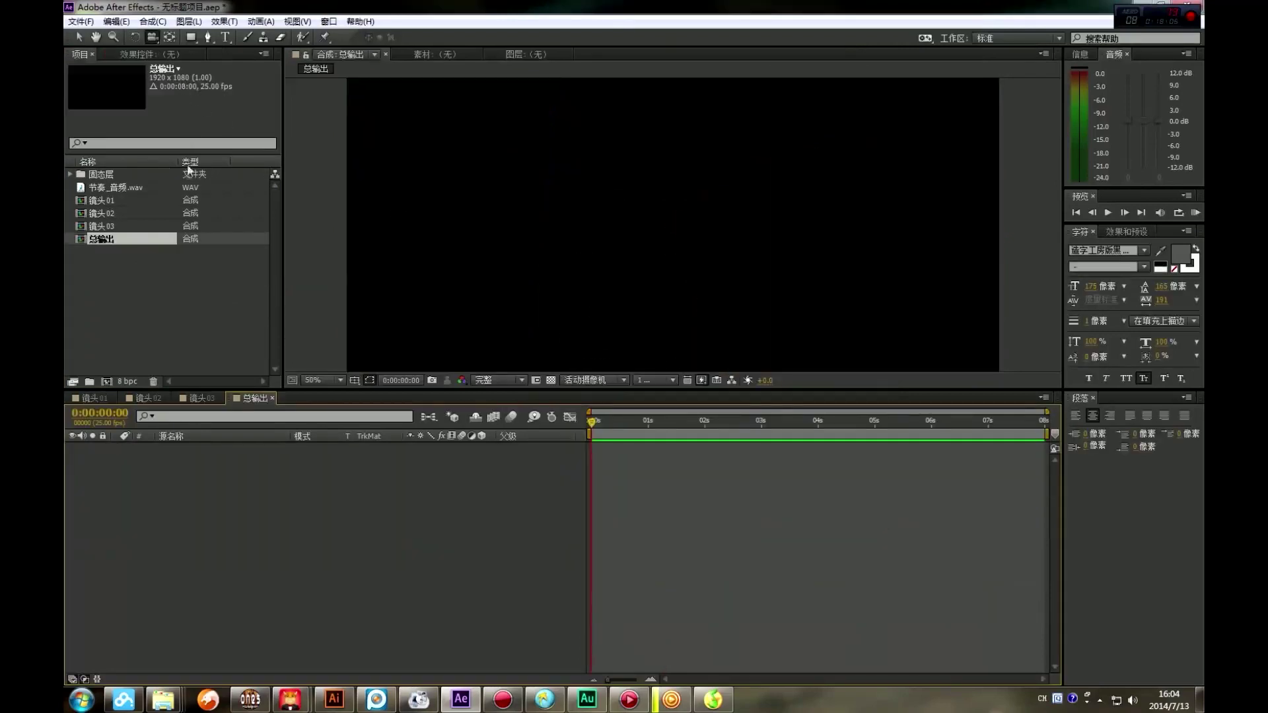
# Add 节奏_音频.wav to the 总输出 composition as its first layer
pyautogui.click(147, 291)
pyautogui.click(114, 189)
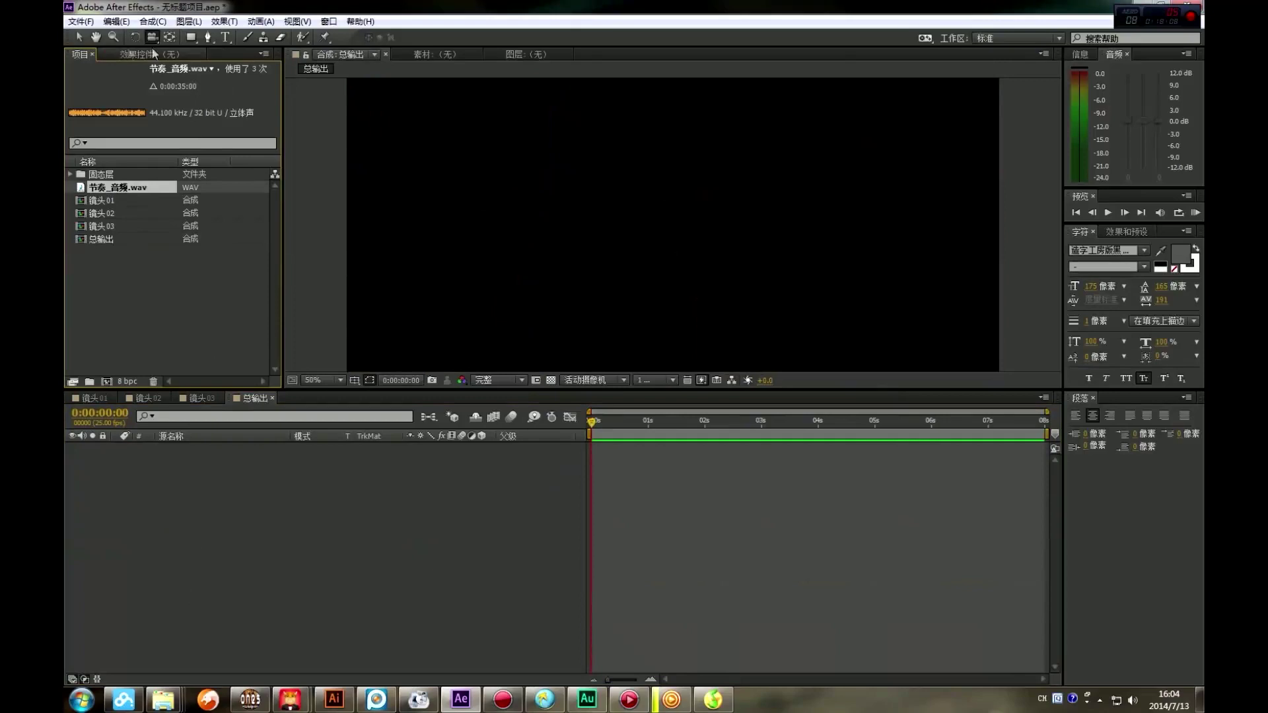
pyautogui.moveTo(129, 188); pyautogui.dragTo(509, 659)
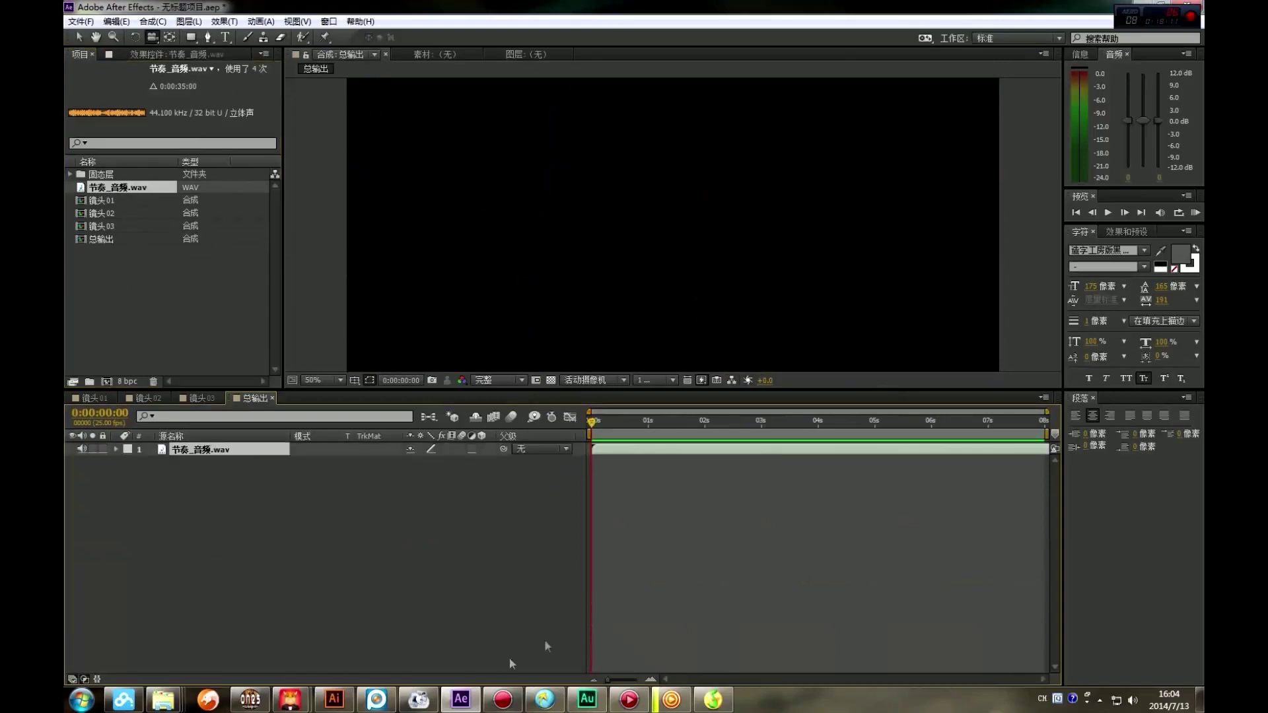
# Expand the audio properties of the 节奏_音频.wav layer to display its waveform
pyautogui.click(116, 449)
pyautogui.click(129, 462)
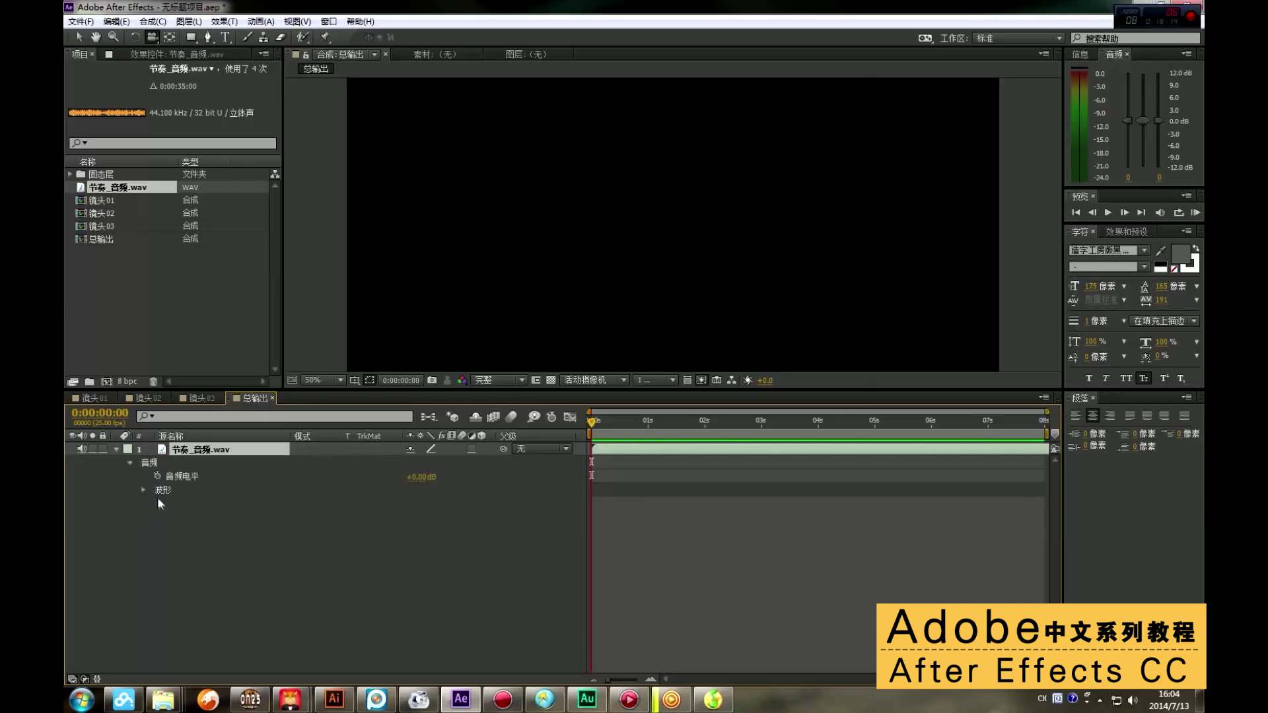
pyautogui.click(142, 490)
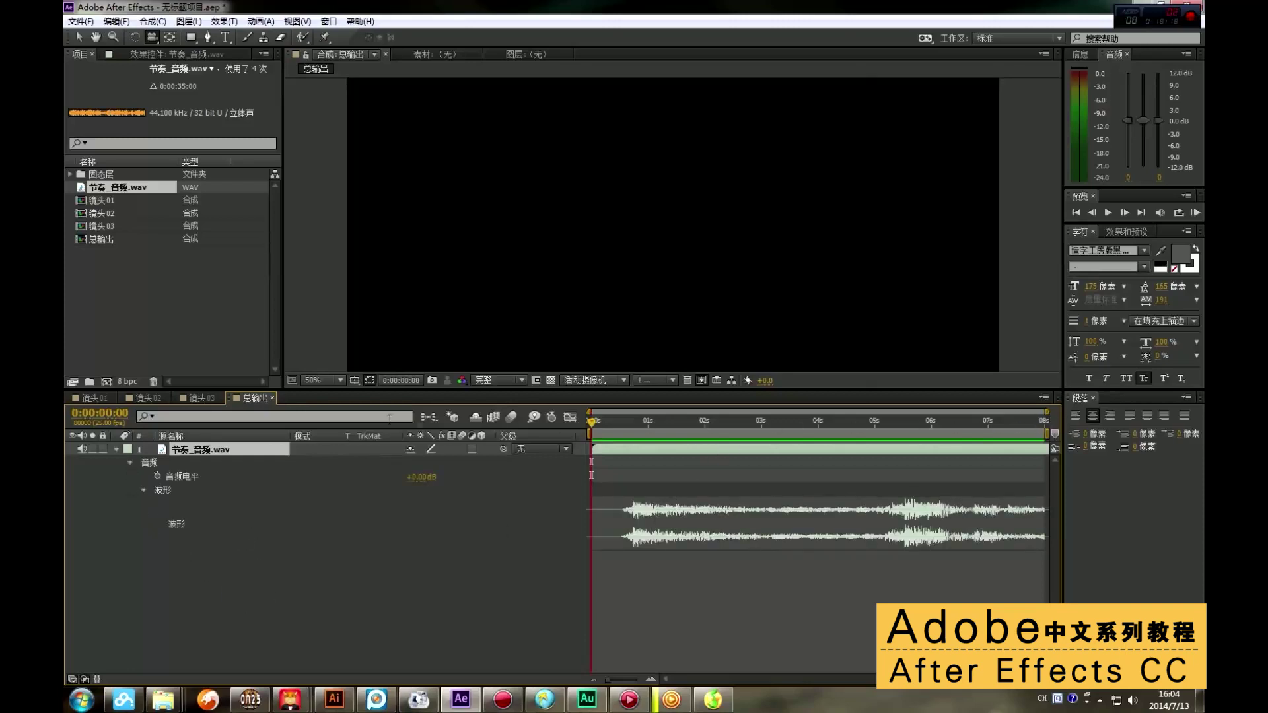
# Set the 总输出 composition's duration to 30 seconds and extend the timeline display over the full length
pyautogui.click(1045, 398)
pyautogui.click(1101, 190)
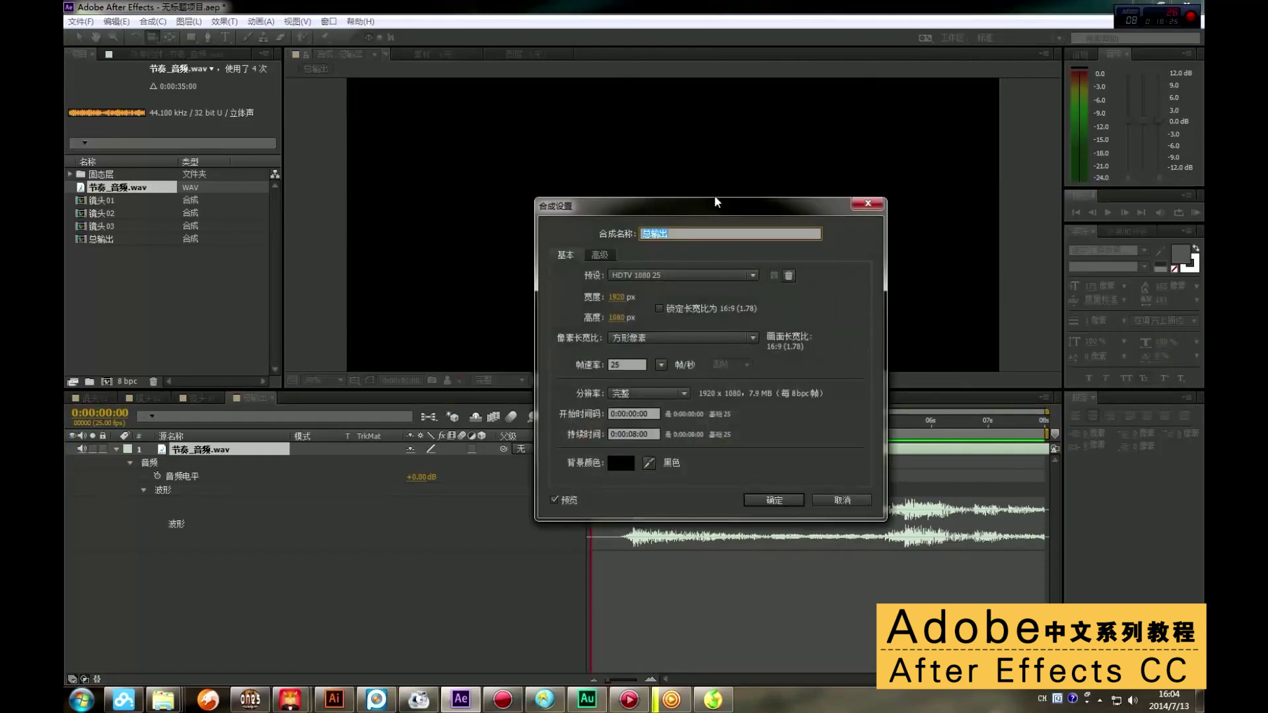
pyautogui.moveTo(734, 213); pyautogui.dragTo(867, 195)
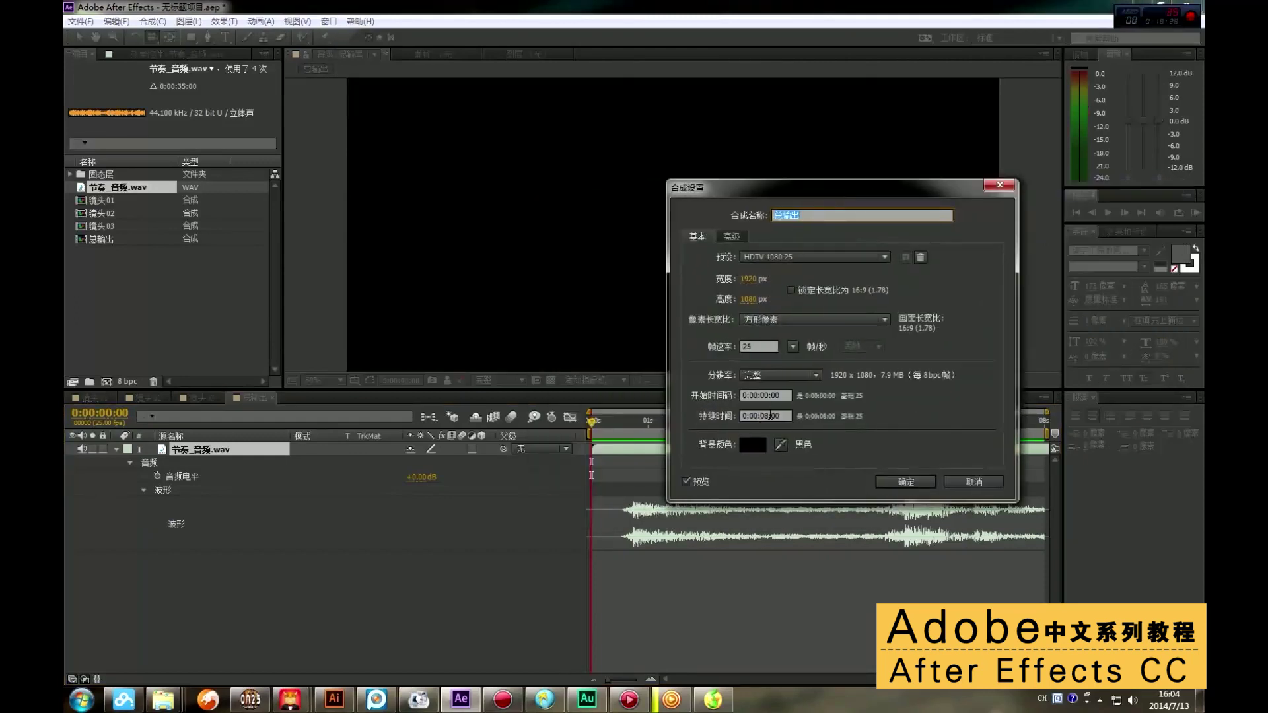
pyautogui.click(771, 415)
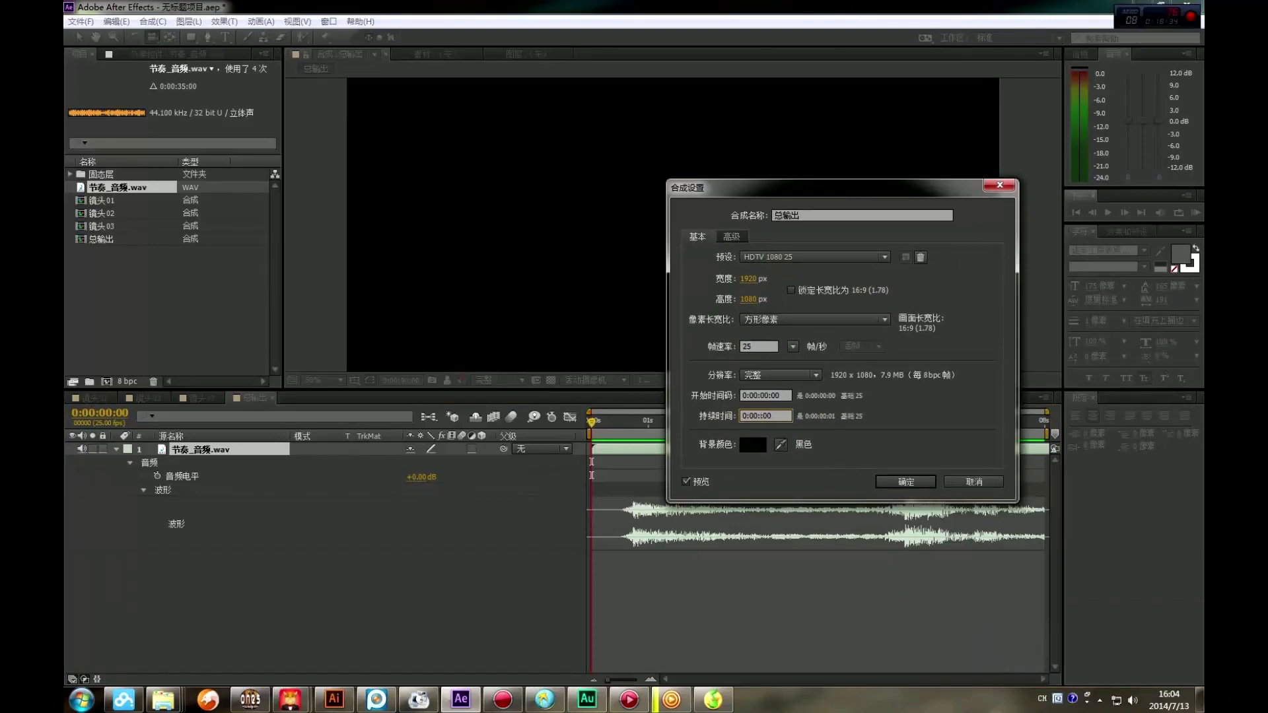
pyautogui.click(903, 482)
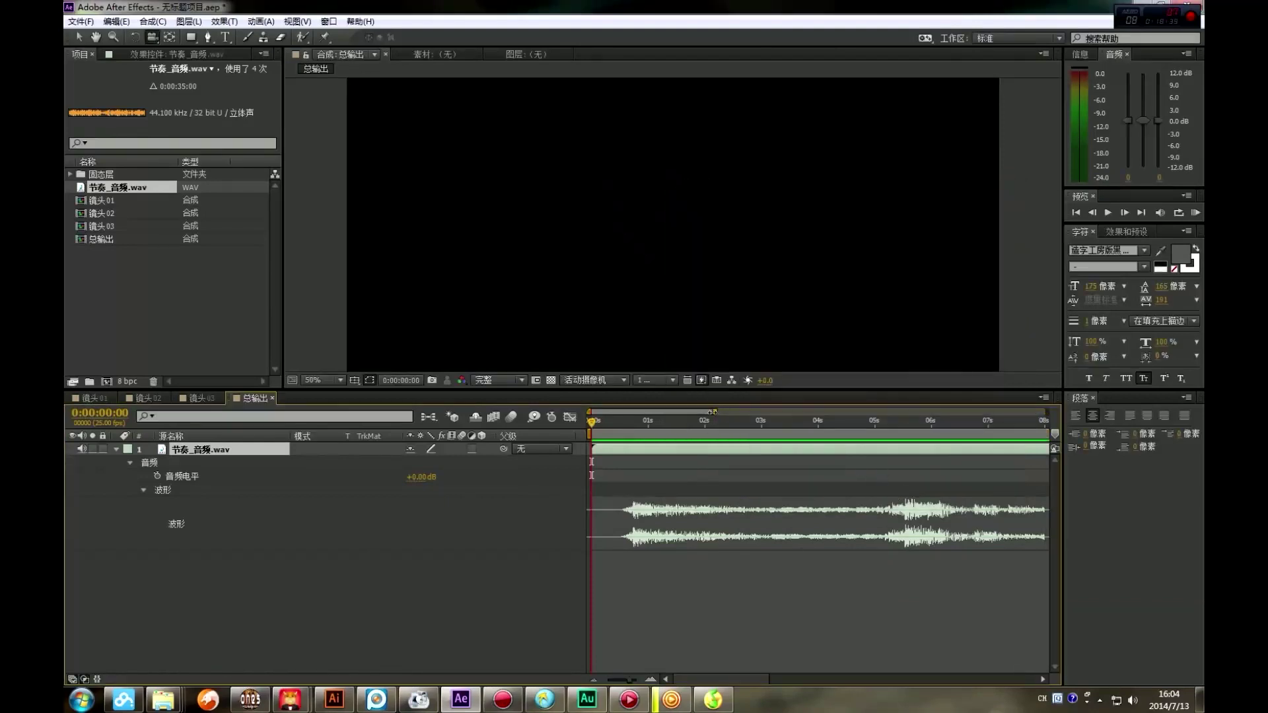
pyautogui.moveTo(716, 411); pyautogui.dragTo(1047, 412)
pyautogui.moveTo(604, 415); pyautogui.dragTo(467, 537)
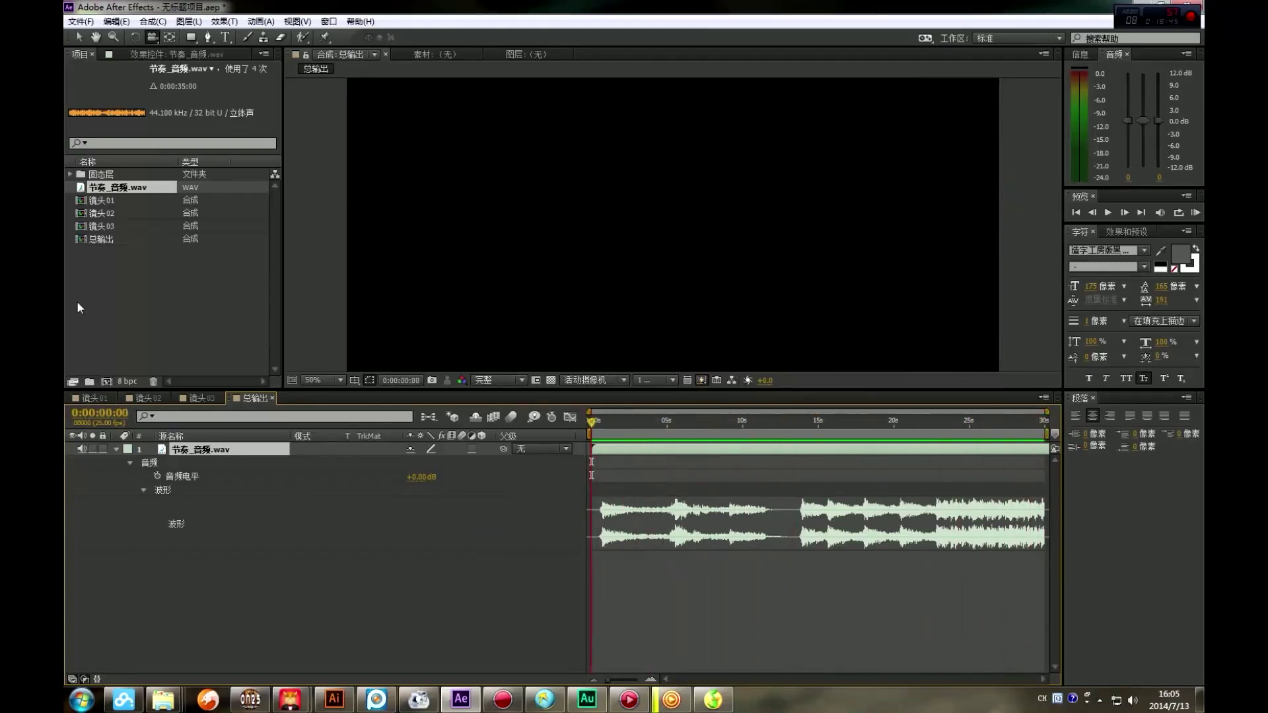
# Add 镜头01 above the audio layer in 总输出, starting at 0:00:00:00, and check the contents of the 镜头01 composition
pyautogui.click(95, 200)
pyautogui.moveTo(121, 206); pyautogui.dragTo(225, 448)
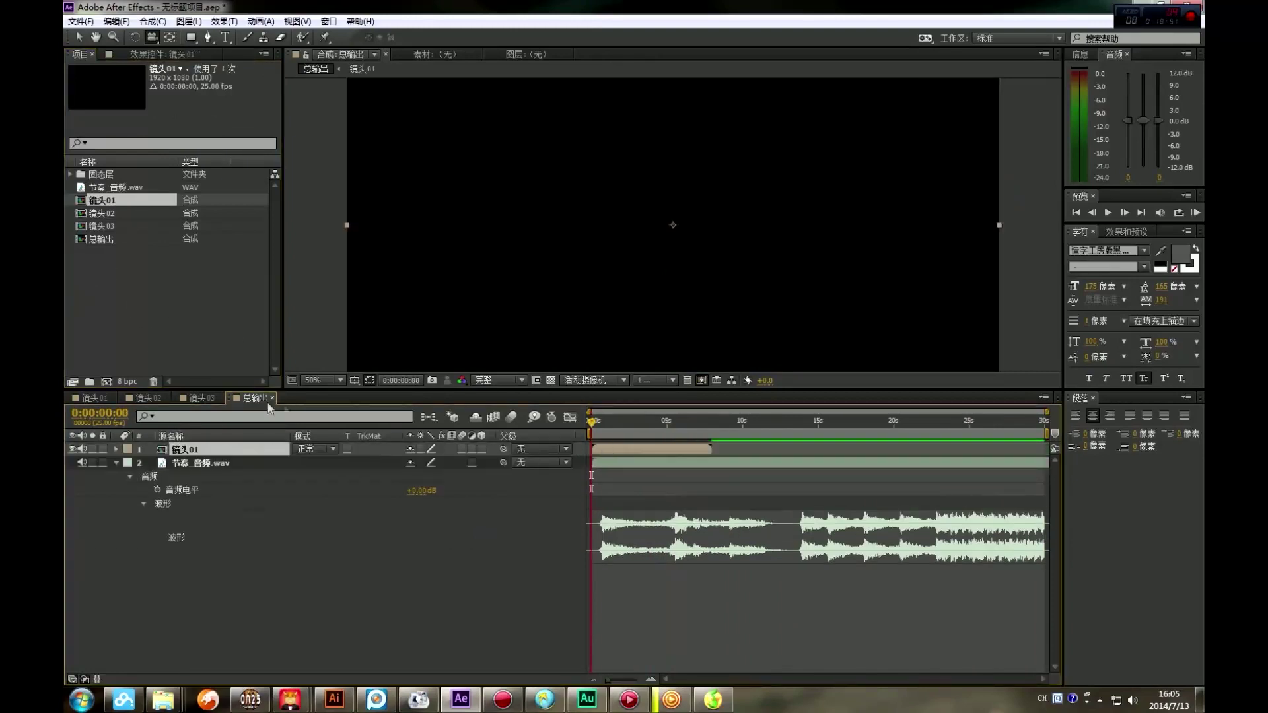
pyautogui.click(110, 397)
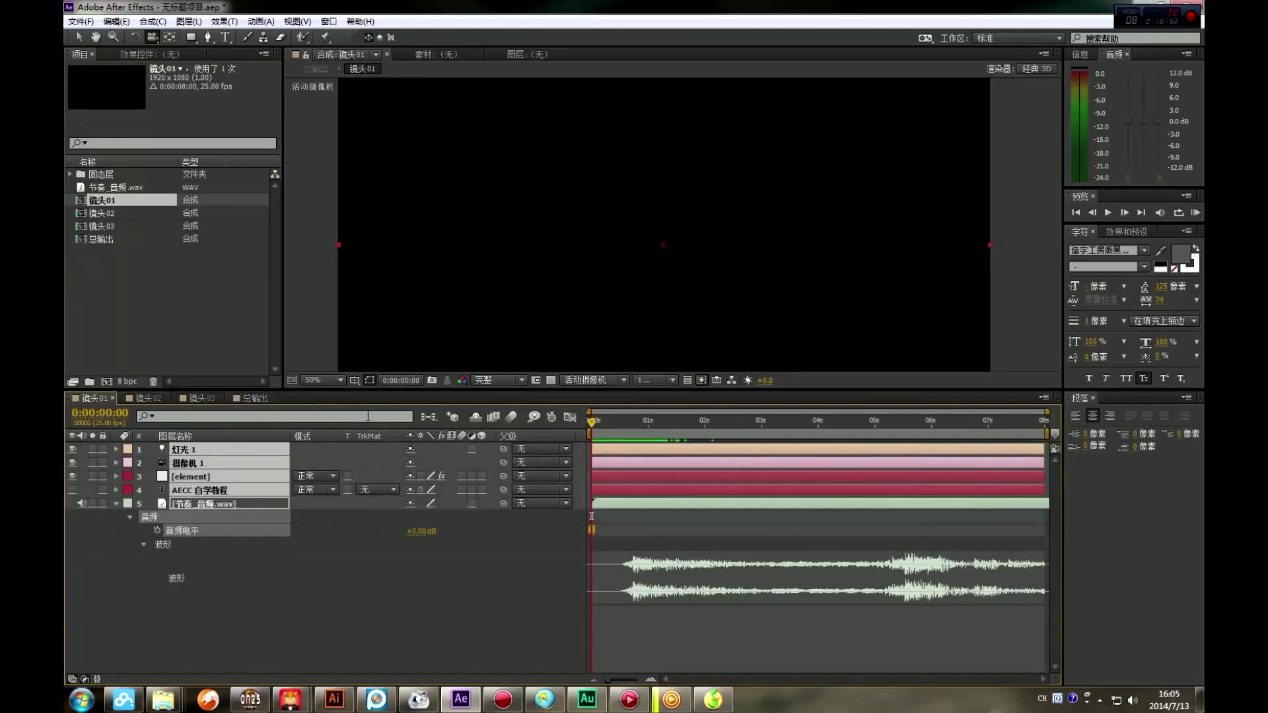
pyautogui.click(258, 399)
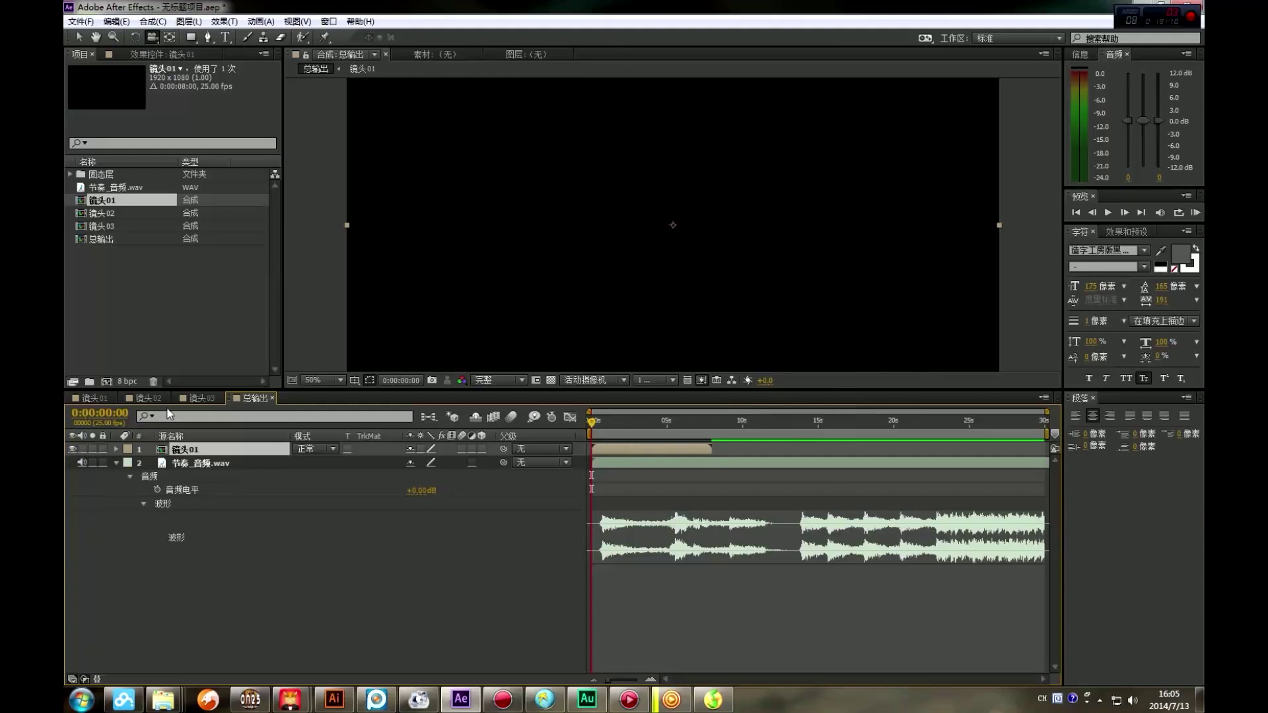
# Add 镜头02 and 镜头03 above 镜头01, staggered to start at about 5.5 and 9.5 seconds
pyautogui.moveTo(106, 215); pyautogui.dragTo(729, 453)
pyautogui.click(103, 226)
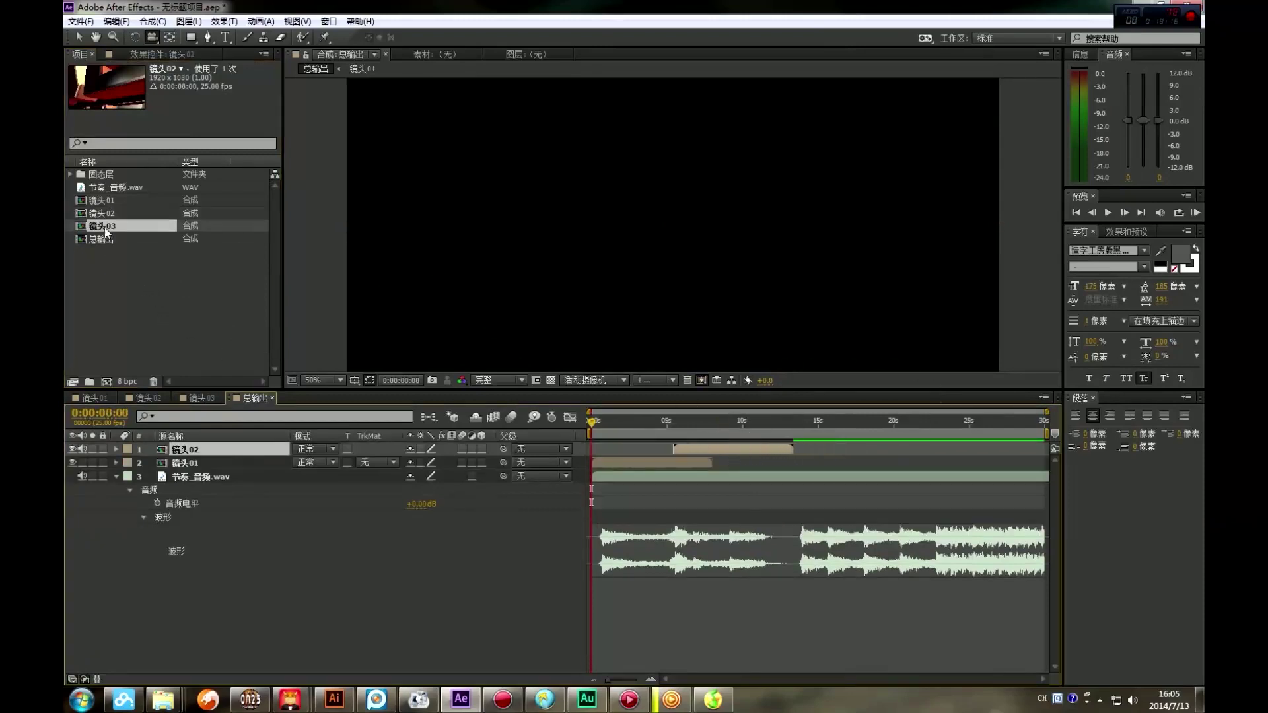
pyautogui.moveTo(304, 442)
pyautogui.mouseDown()
pyautogui.moveTo(317, 464)
pyautogui.moveTo(304, 450)
pyautogui.mouseUp()
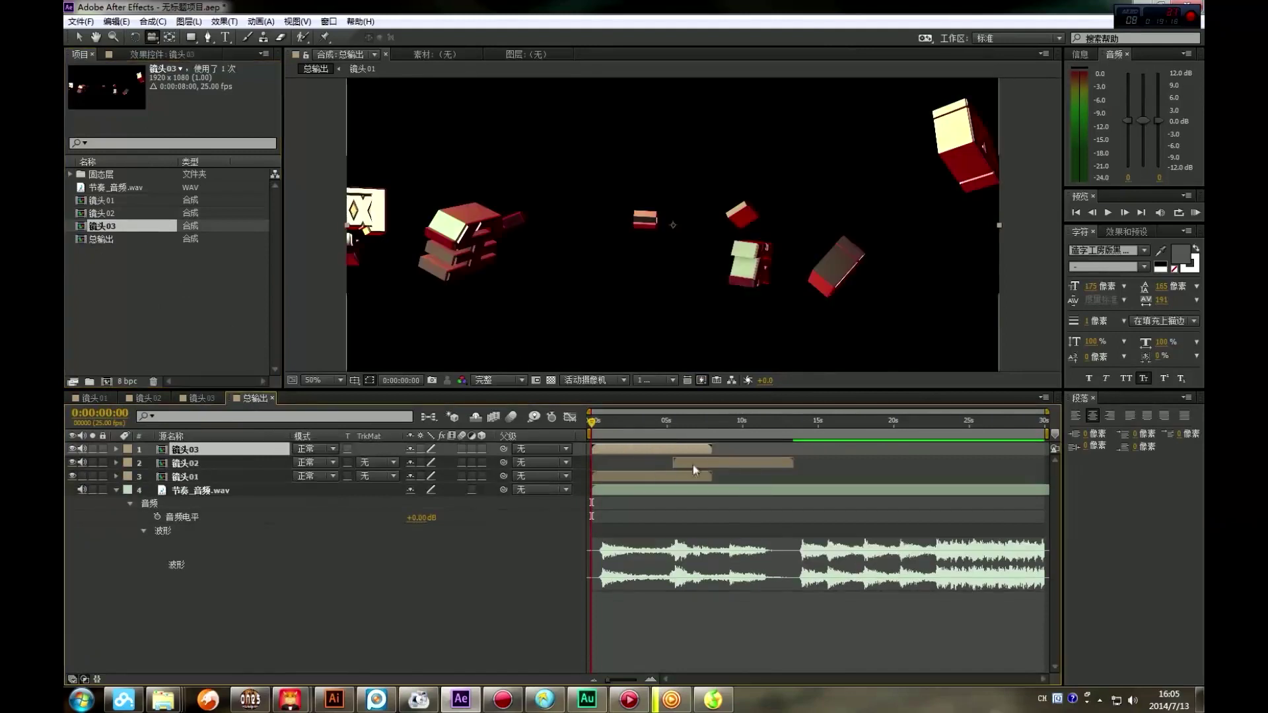
pyautogui.moveTo(636, 453); pyautogui.dragTo(780, 456)
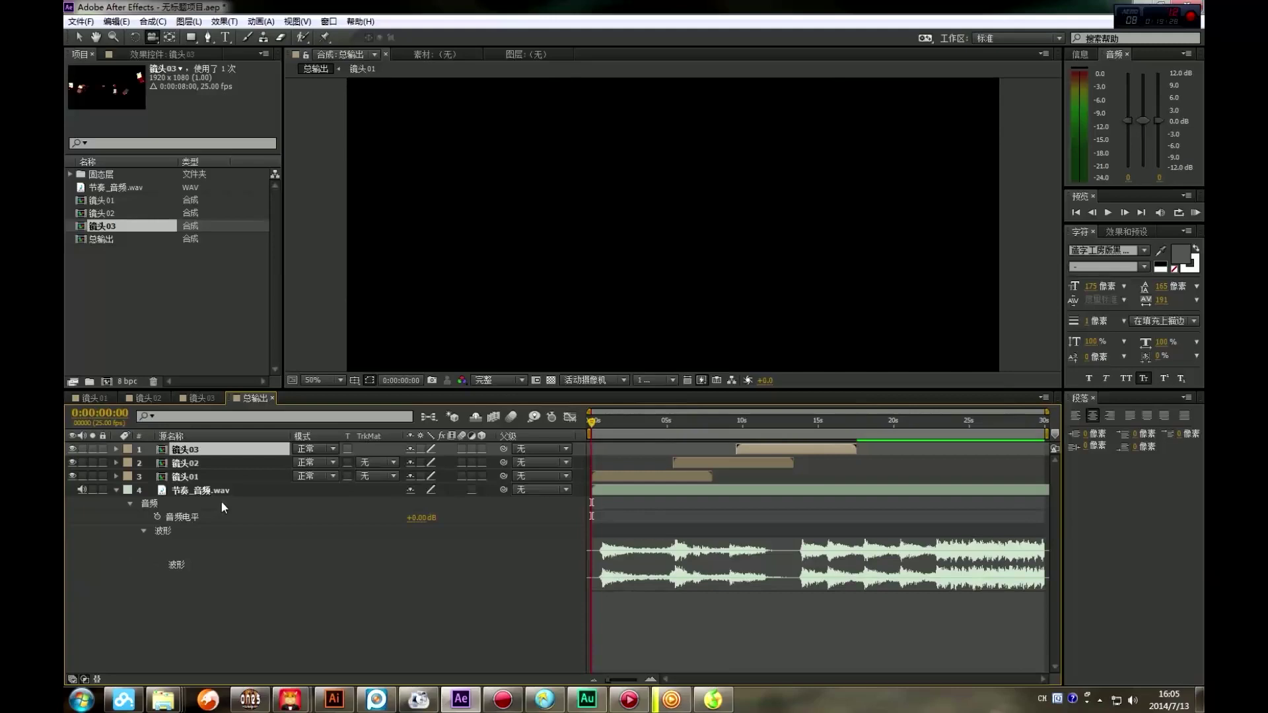
# Set the preview resolution to 四分之一 and preview the staggered shots with audio
pyautogui.click(591, 486)
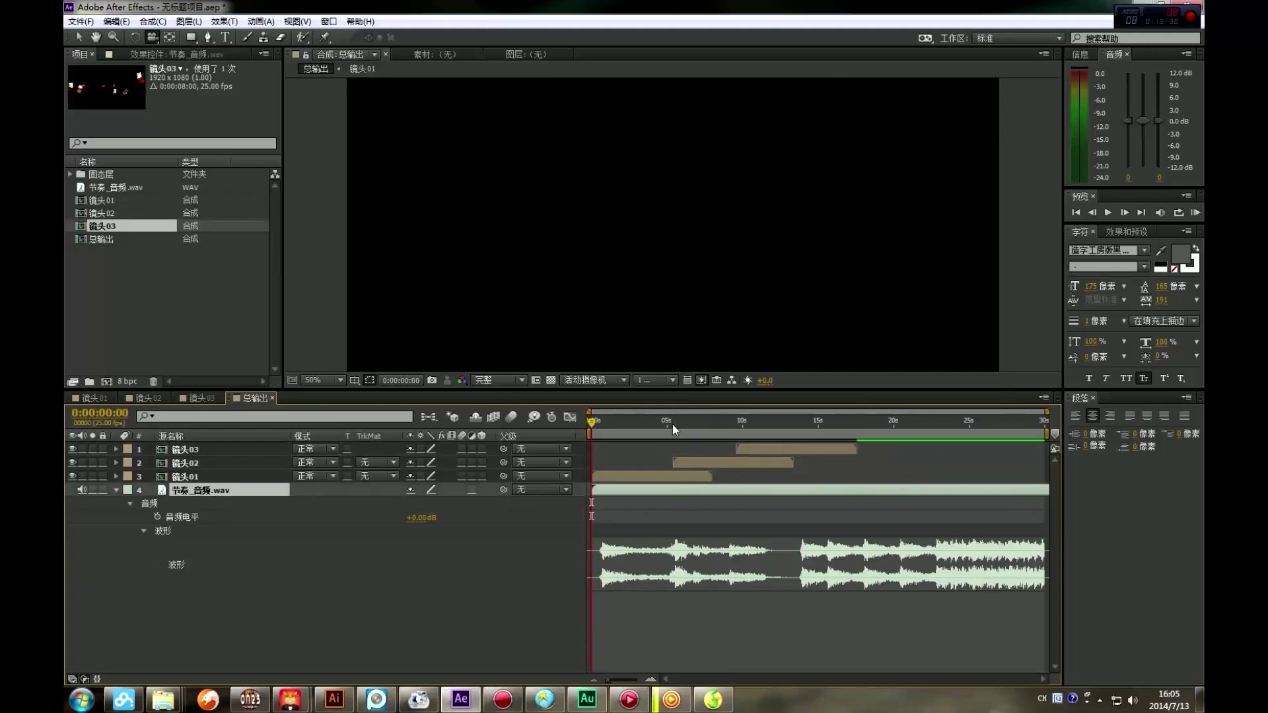
pyautogui.press('space')
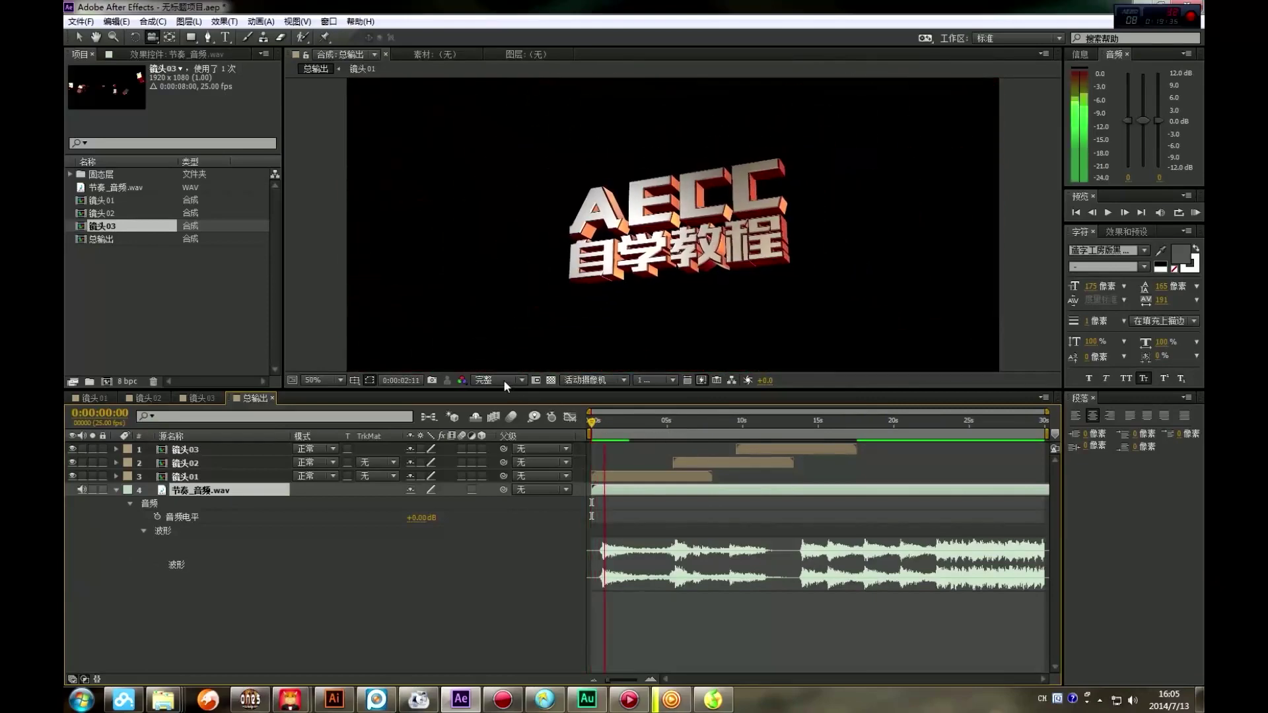
pyautogui.click(506, 379)
pyautogui.click(509, 461)
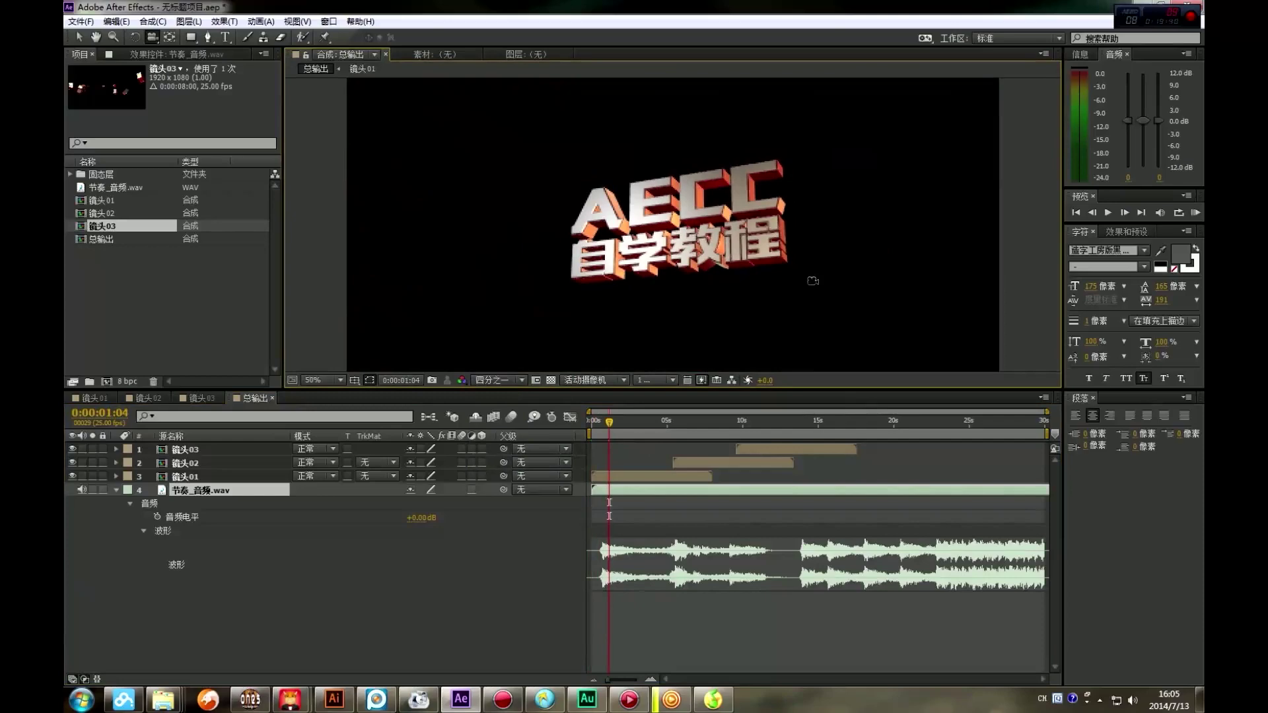
pyautogui.press('KP_0')
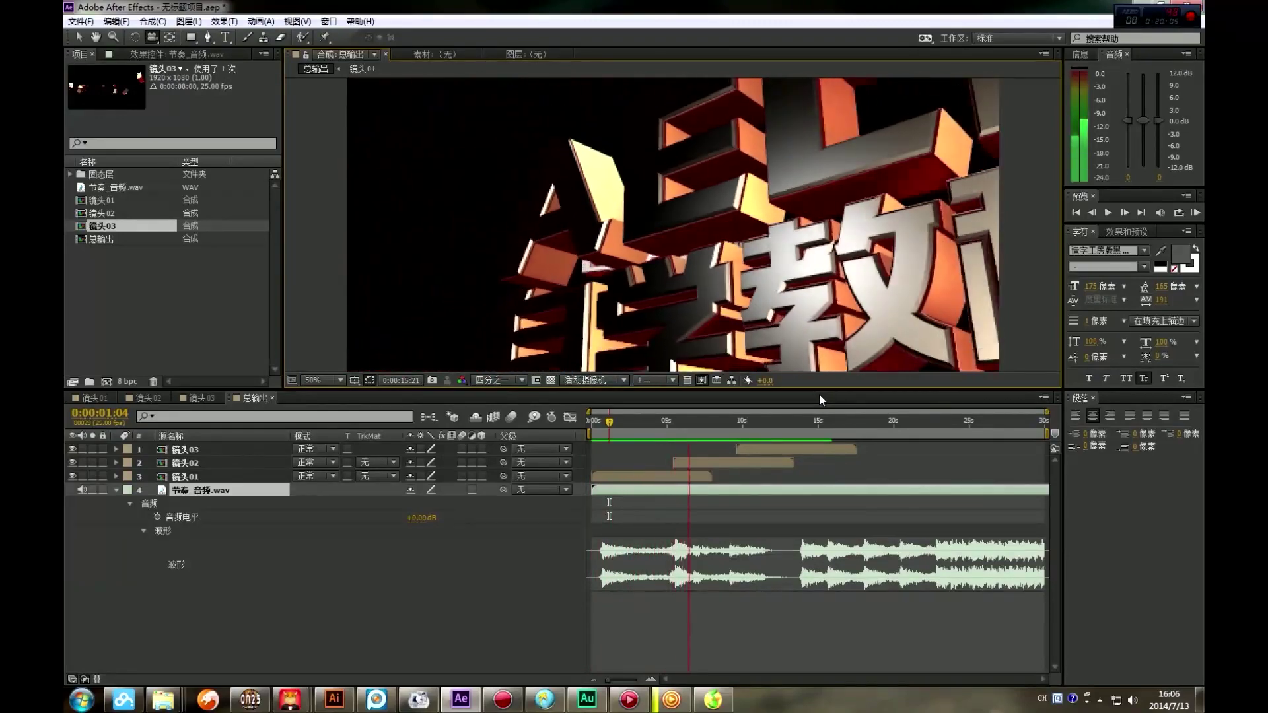
pyautogui.press('space')
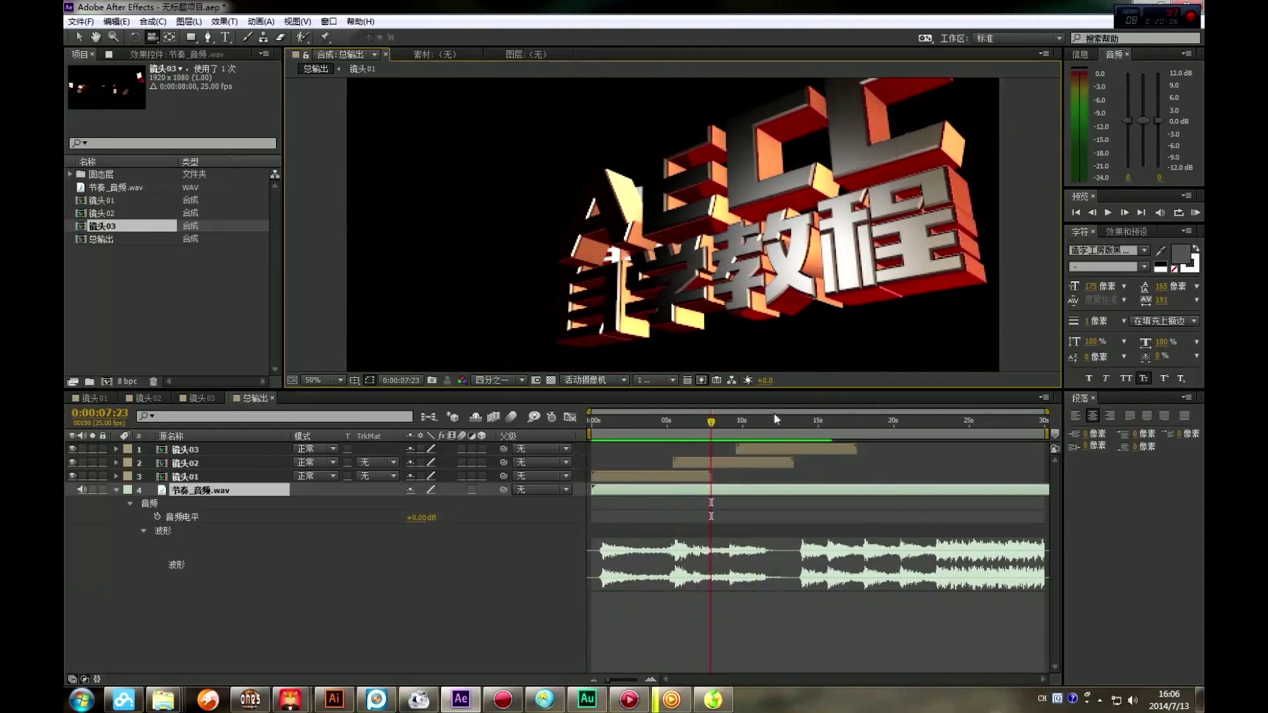
# Try the first cut at 0:00:02:07 by starting 镜头02 there and trimming the end of 镜头01 to it
pyautogui.press('Home')
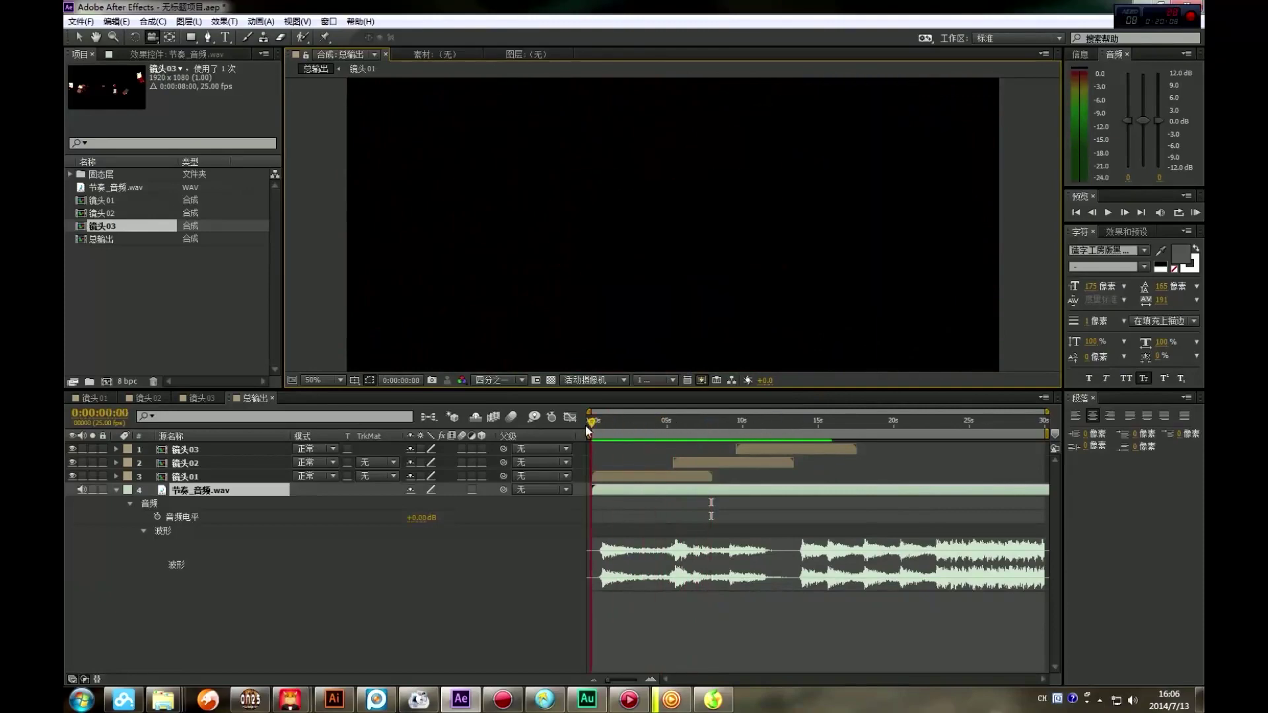
pyautogui.moveTo(585, 425); pyautogui.dragTo(628, 433)
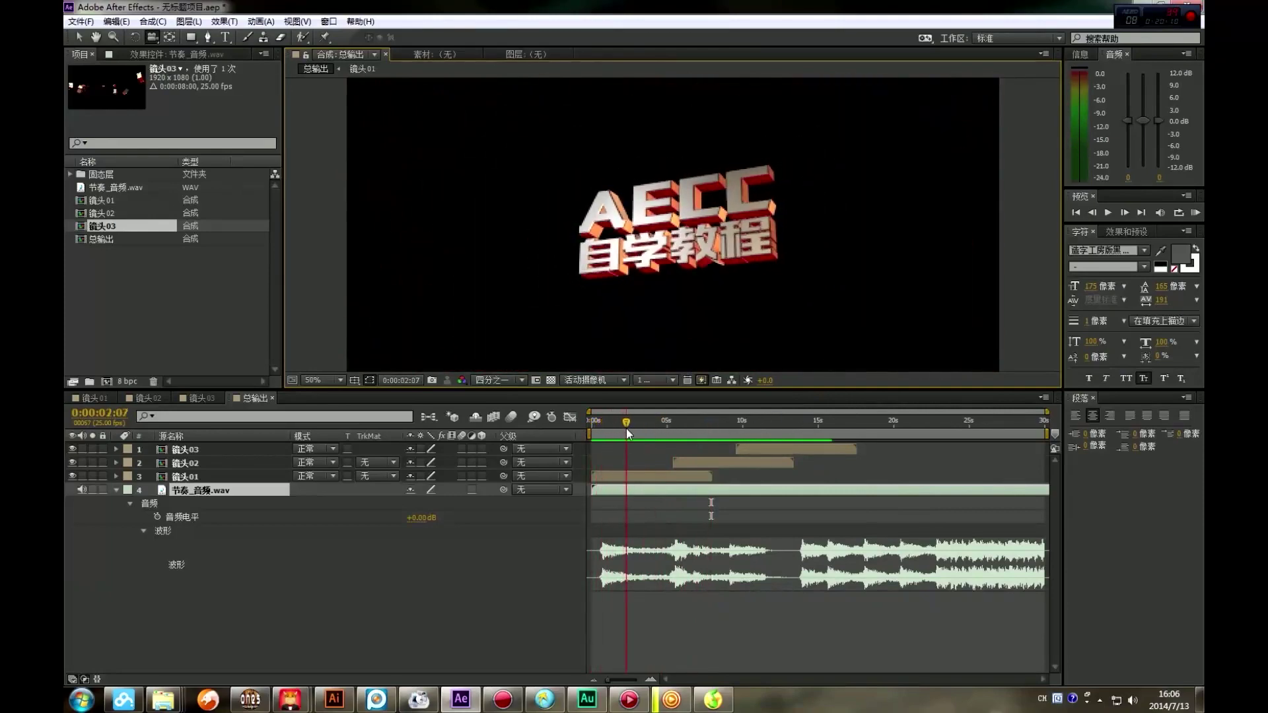
pyautogui.moveTo(728, 462); pyautogui.dragTo(676, 466)
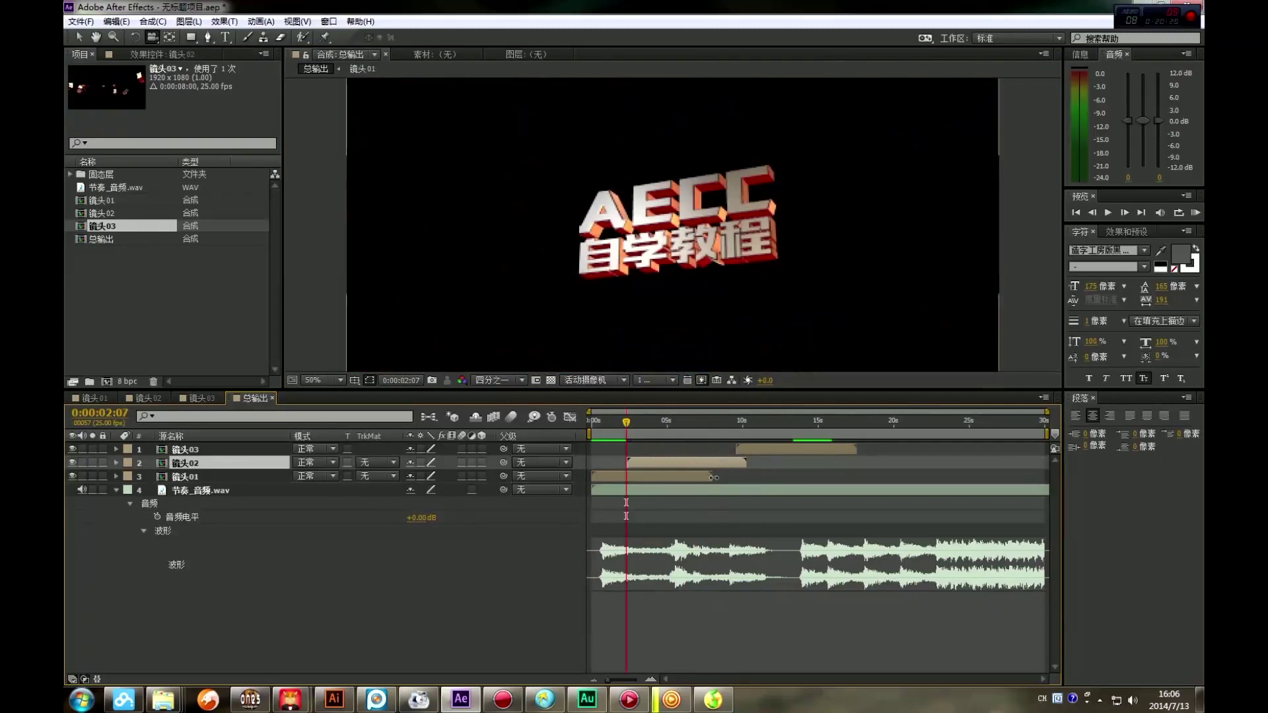
pyautogui.click(678, 481)
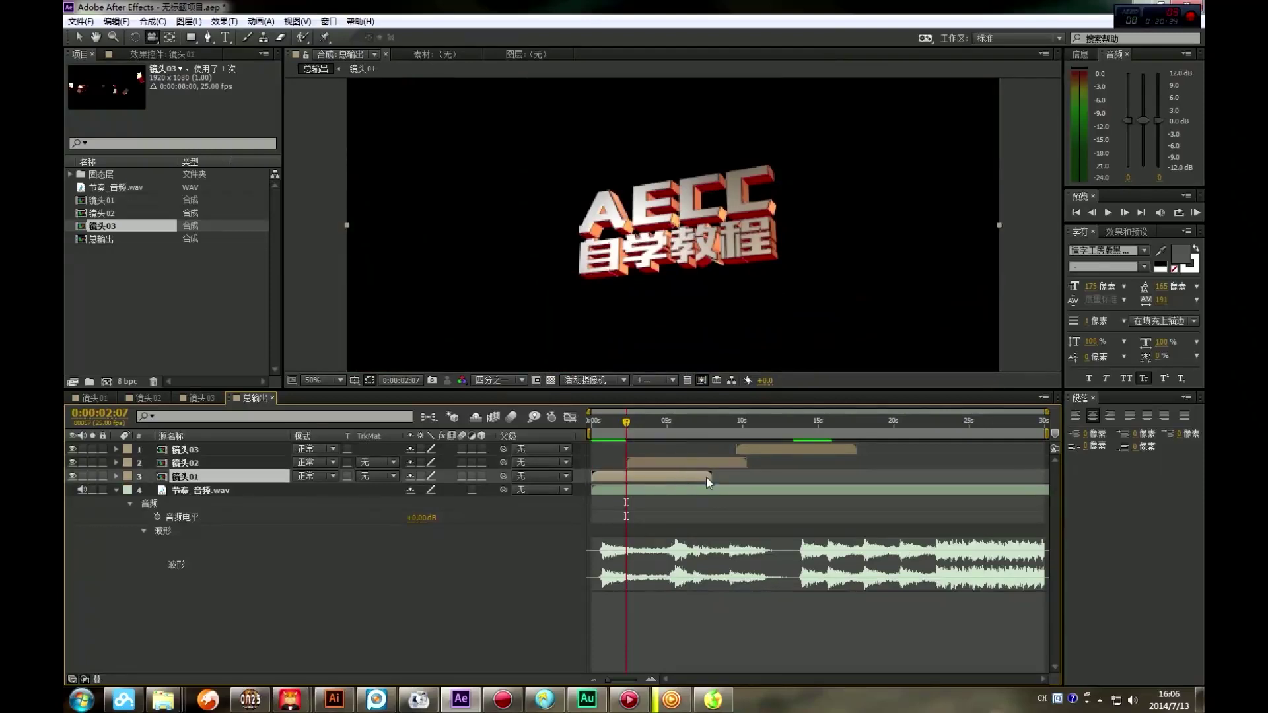
pyautogui.moveTo(711, 476); pyautogui.dragTo(628, 483)
# Preview the first cut, then shift the start of 镜头02 and the end of 镜头01 to 0:00:03:04
pyautogui.press('Home')
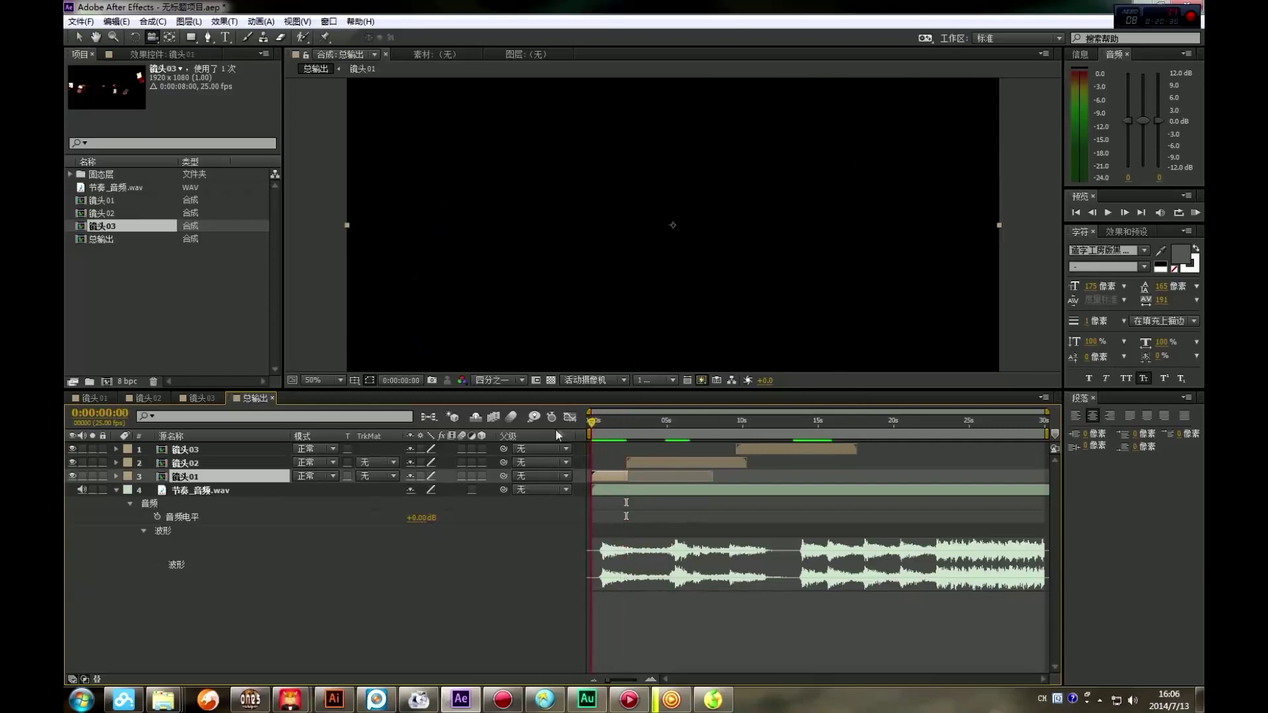
pyautogui.press('space')
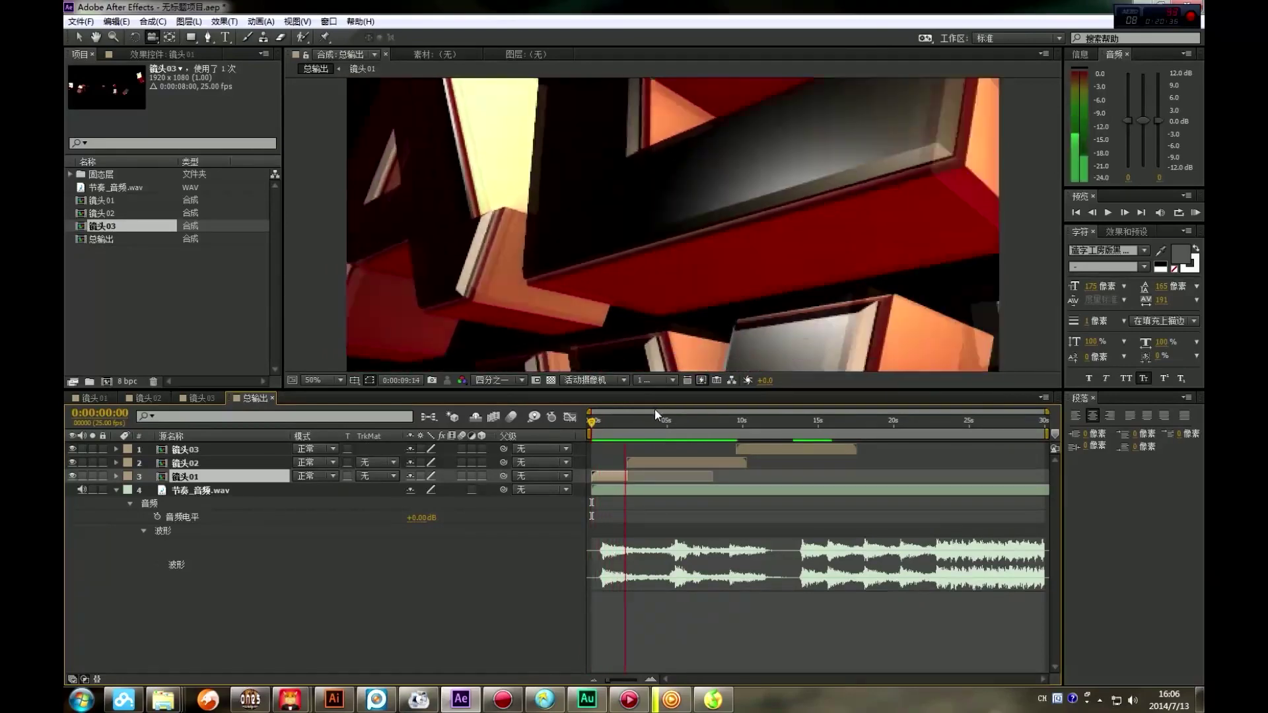
pyautogui.moveTo(663, 429); pyautogui.dragTo(636, 429)
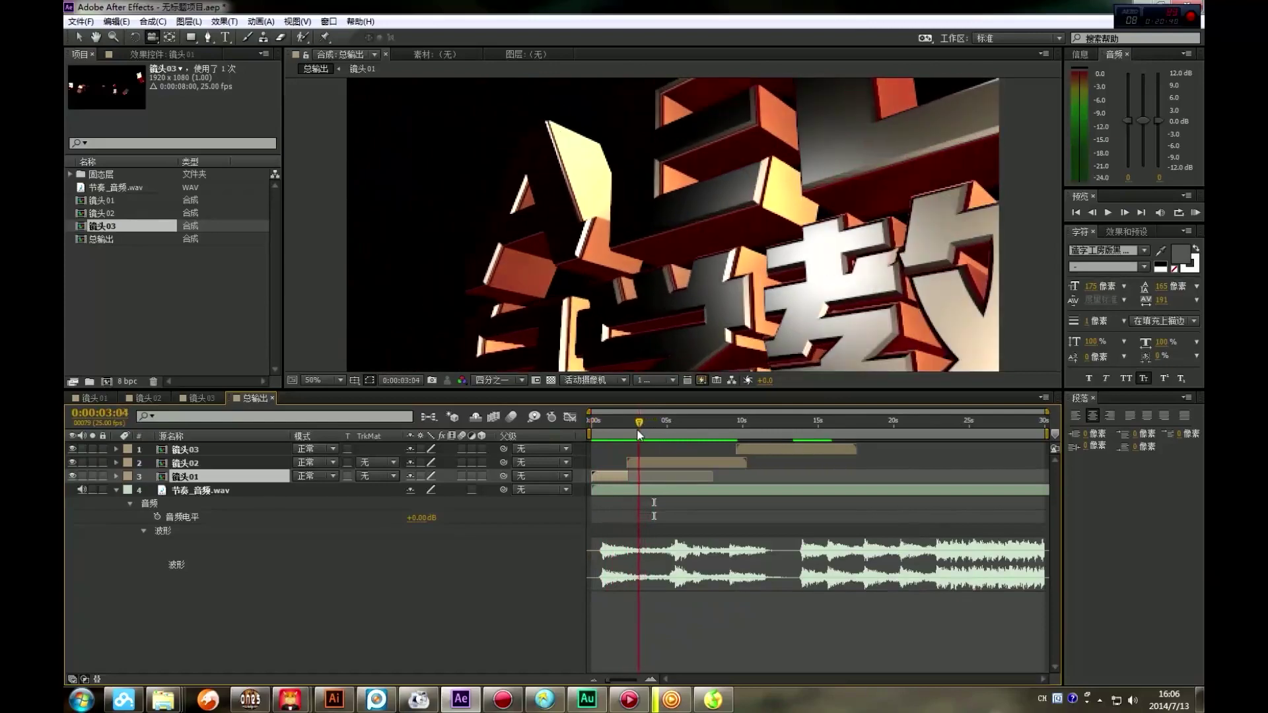
pyautogui.moveTo(649, 461)
pyautogui.mouseDown()
pyautogui.moveTo(659, 461)
pyautogui.moveTo(637, 476)
pyautogui.mouseUp()
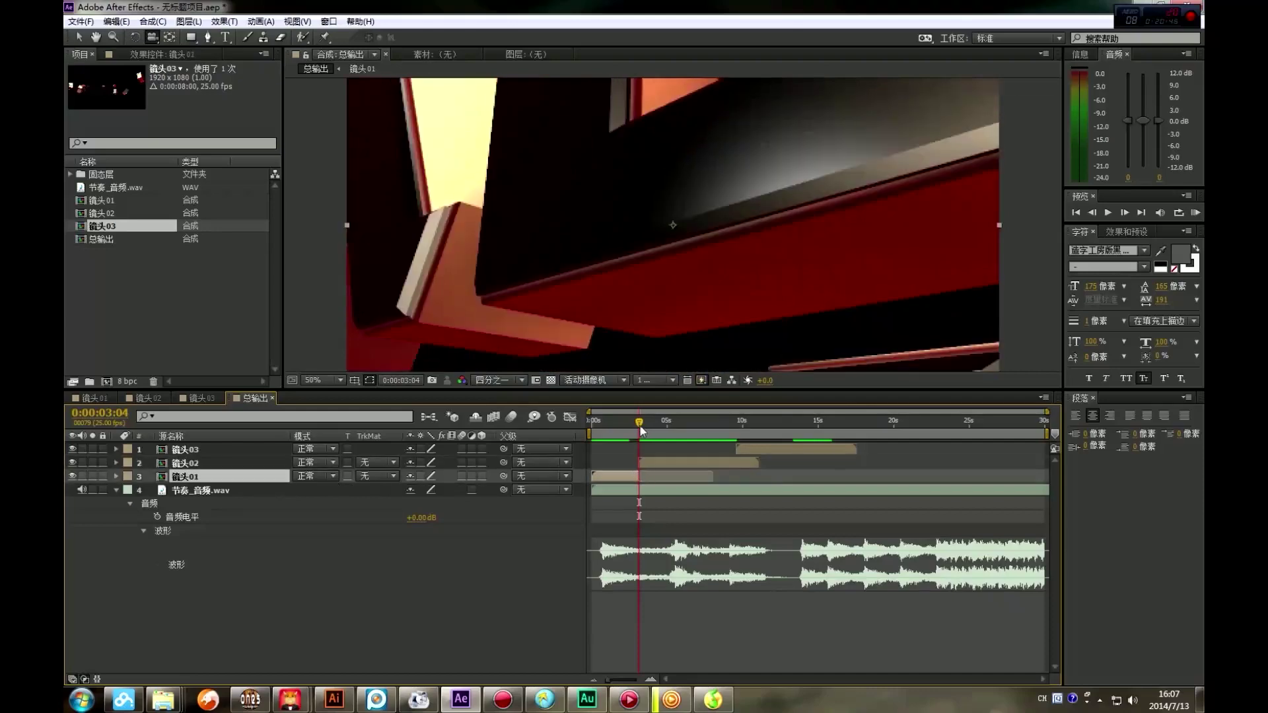
# Preview the adjusted cut between 镜头01 and 镜头02 with audio from the start and check around 0:00:04:01
pyautogui.moveTo(634, 429); pyautogui.dragTo(585, 430)
pyautogui.press('space')
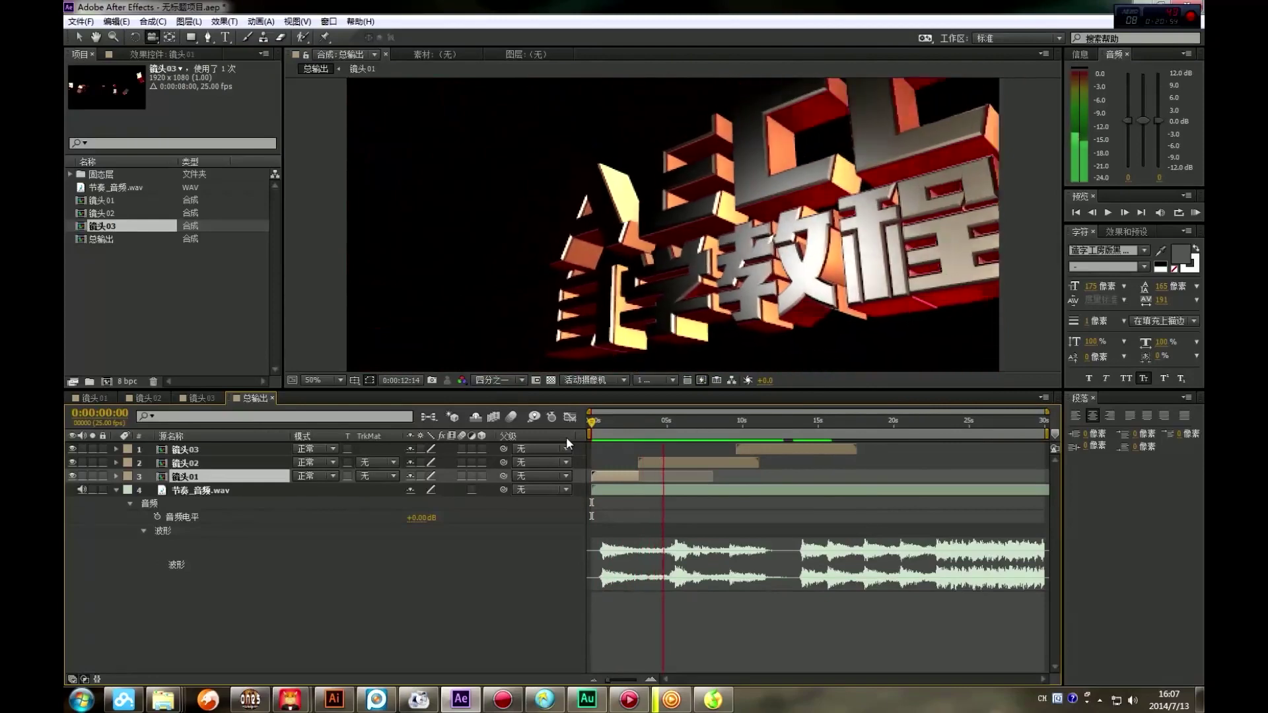
pyautogui.moveTo(608, 420); pyautogui.dragTo(648, 430)
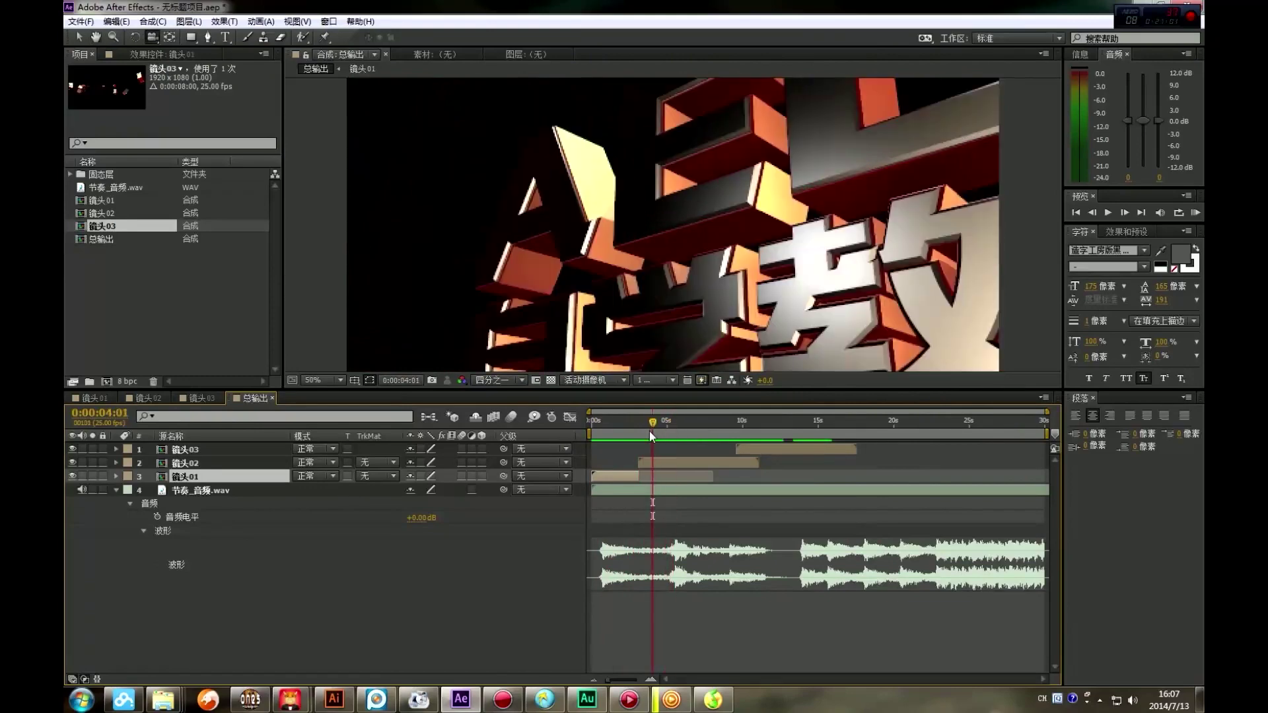
pyautogui.press('KP_0')
# Move 镜头03 to start at 0:00:04:21 and trim the end of 镜头02 to that time
pyautogui.moveTo(656, 431)
pyautogui.mouseDown()
pyautogui.moveTo(676, 430)
pyautogui.moveTo(665, 433)
pyautogui.mouseUp()
pyautogui.moveTo(778, 449); pyautogui.dragTo(708, 453)
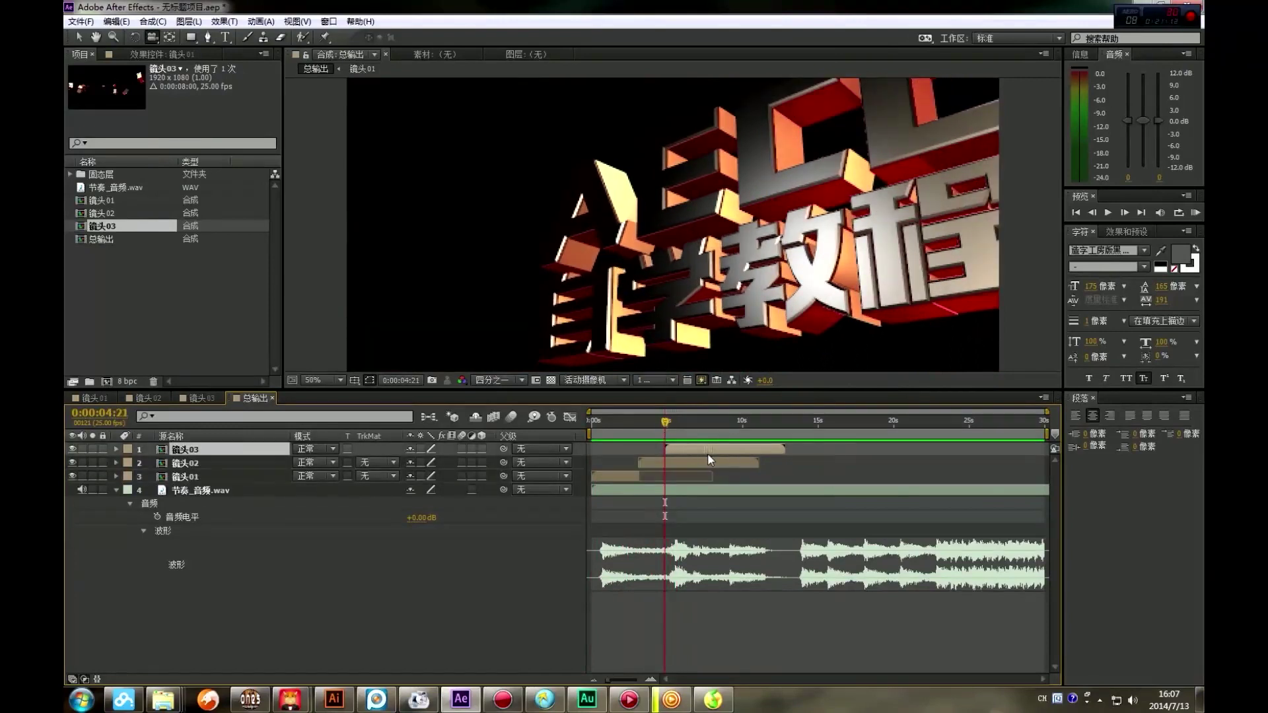
pyautogui.click(693, 463)
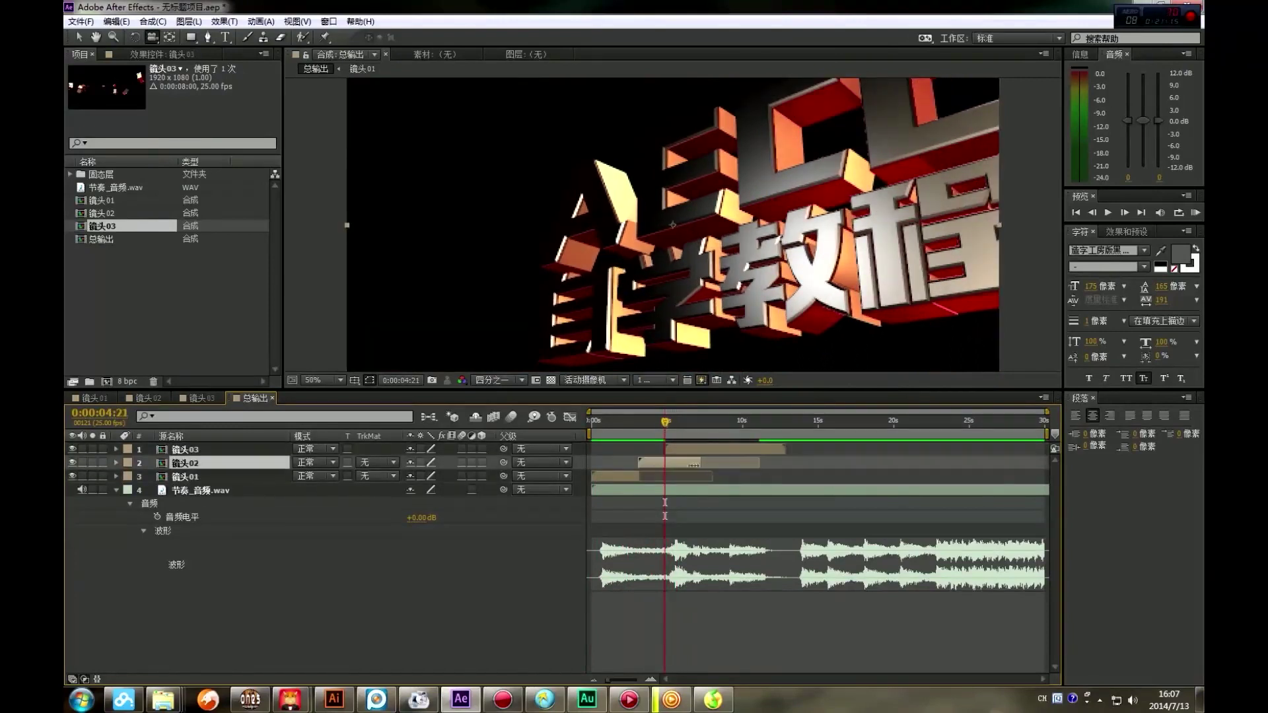
# Preview the three-shot sequence with audio from 0:00:00:00 through the 镜头03 title
pyautogui.moveTo(666, 433); pyautogui.dragTo(542, 438)
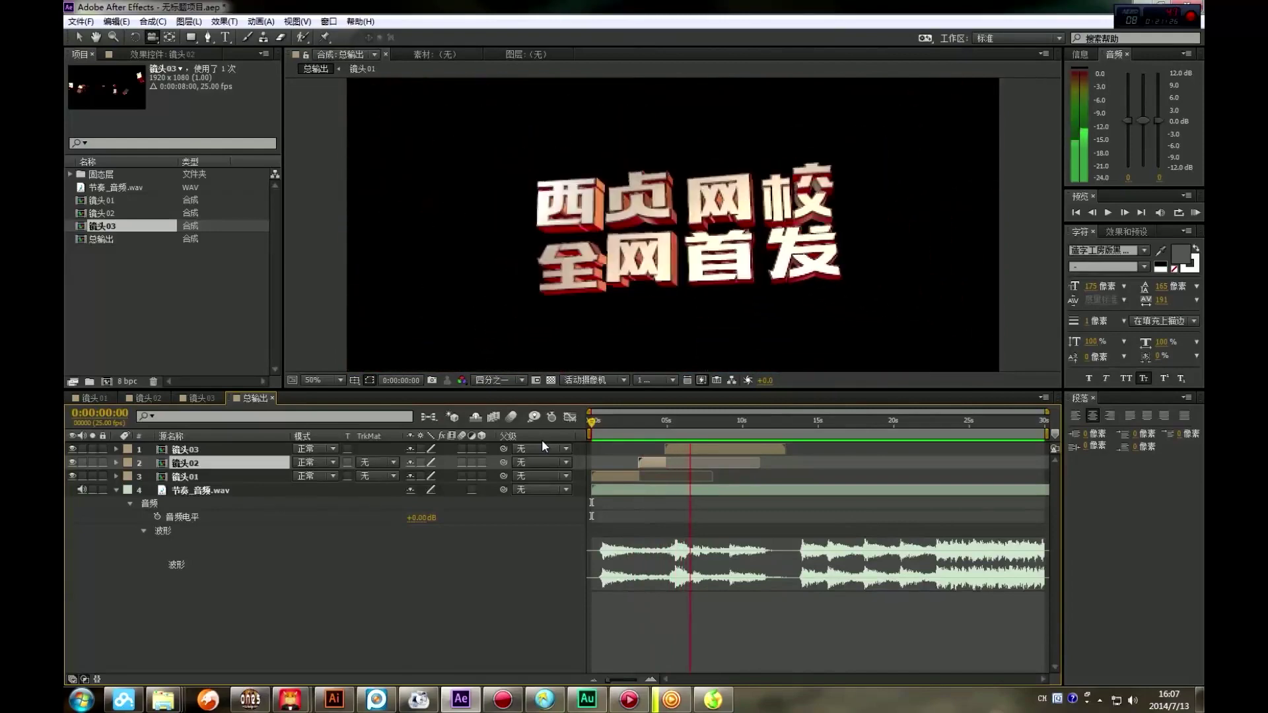
pyautogui.press('space')
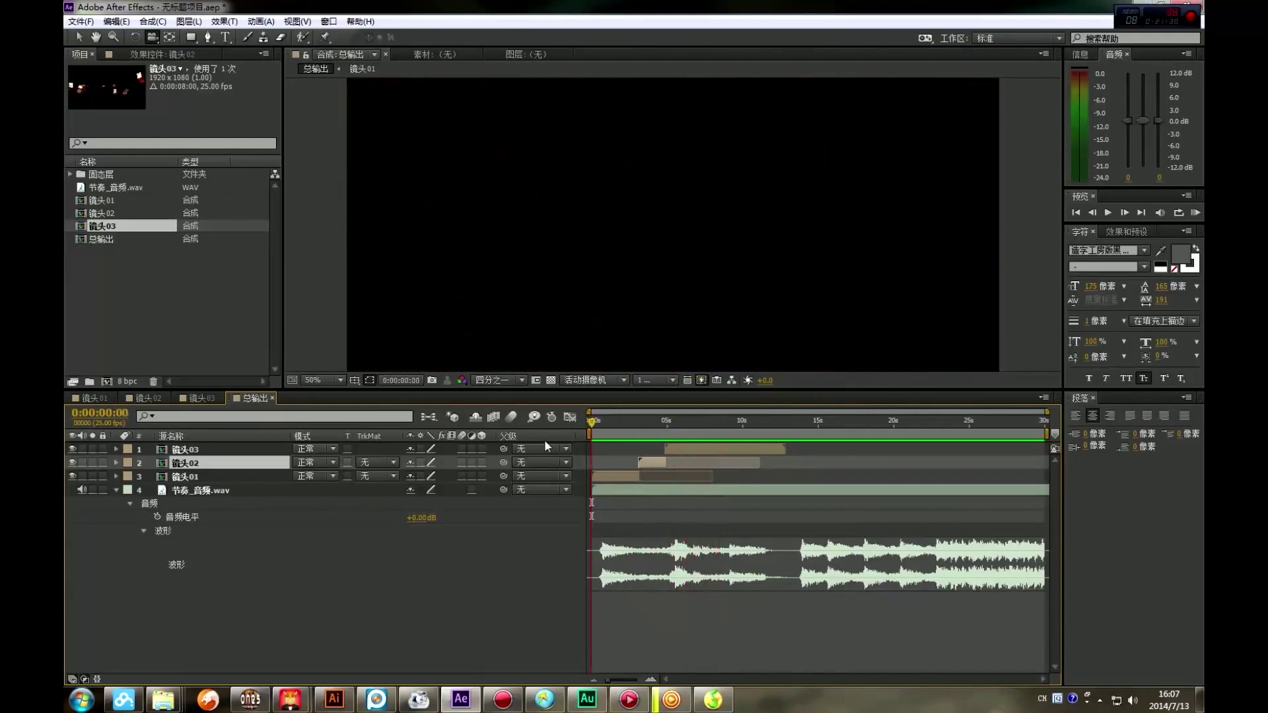
pyautogui.press('space')
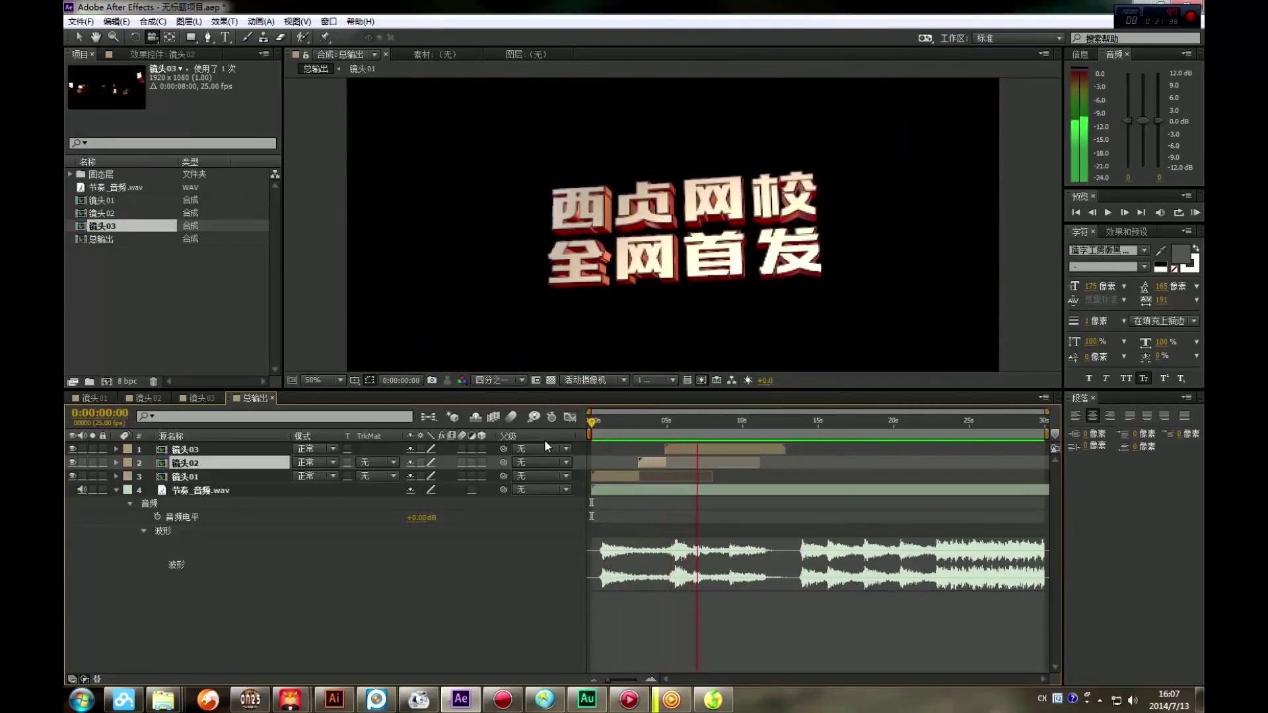
pyautogui.press('space')
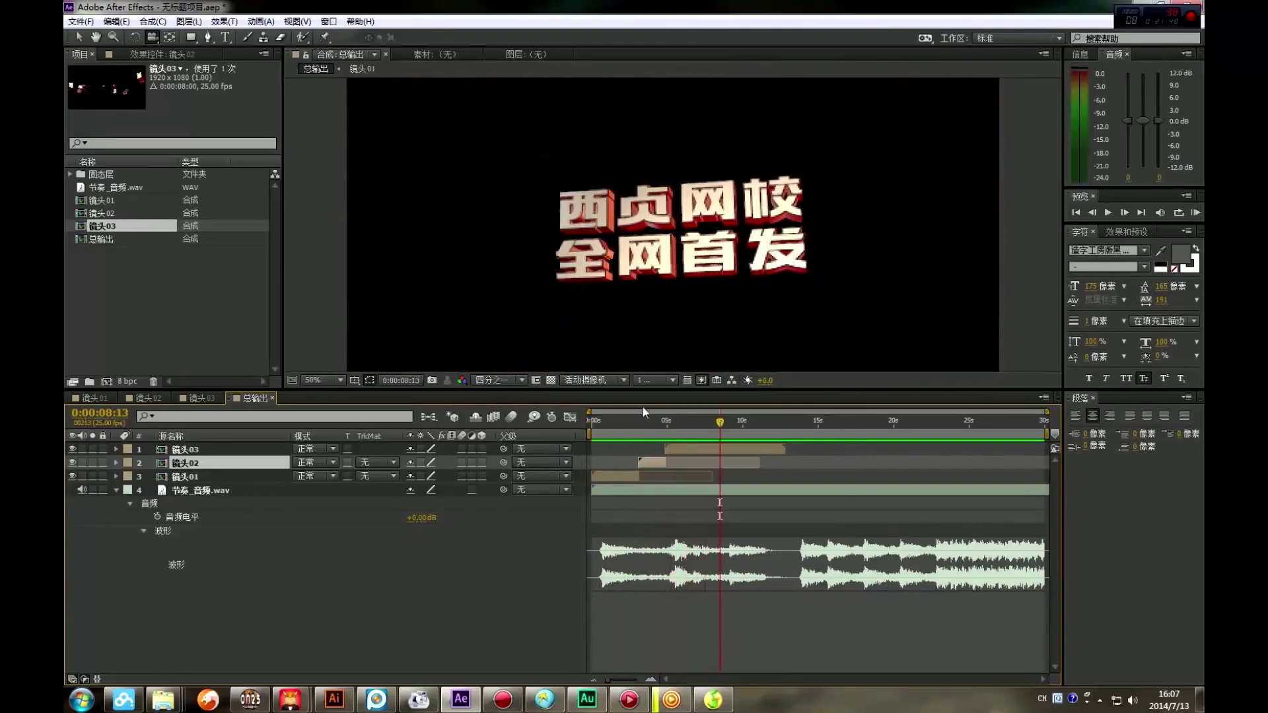
# Preview the title section to find the closing beat and trim the end of 镜头03 to 0:00:09:04
pyautogui.moveTo(720, 422)
pyautogui.mouseDown()
pyautogui.moveTo(687, 438)
pyautogui.moveTo(702, 428)
pyautogui.mouseUp()
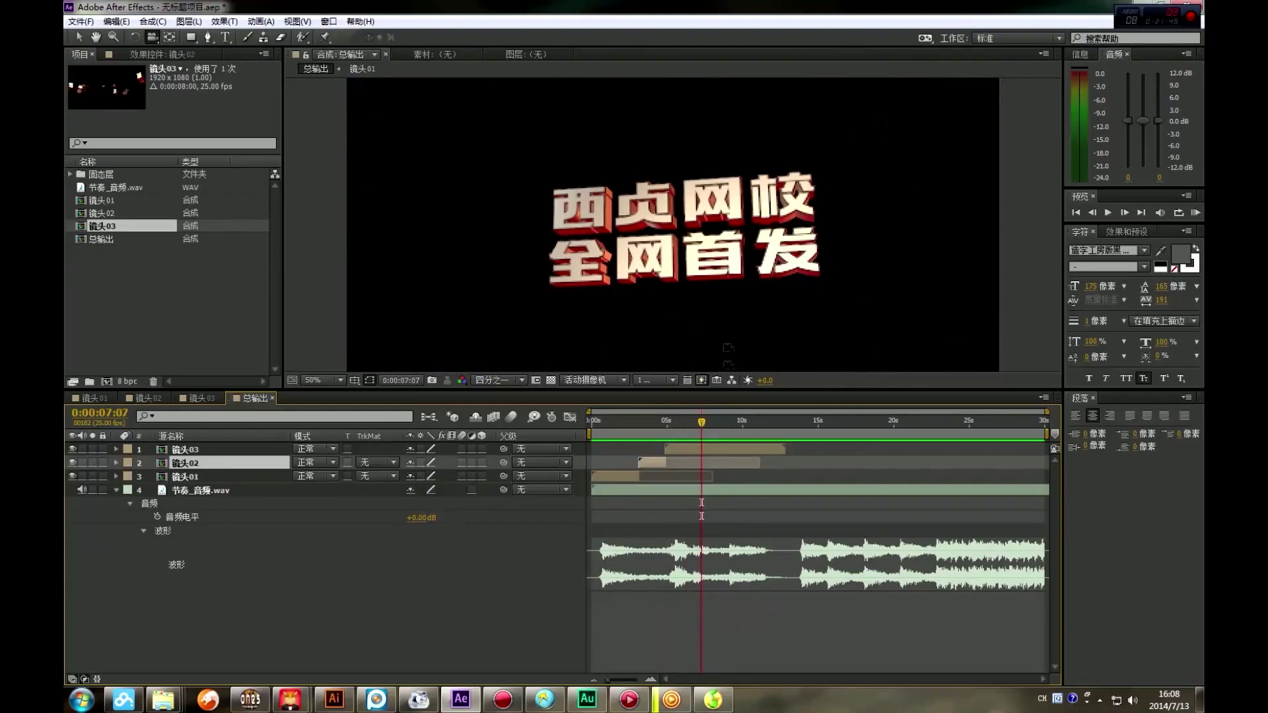
pyautogui.moveTo(705, 424); pyautogui.dragTo(682, 426)
pyautogui.press('KP_0')
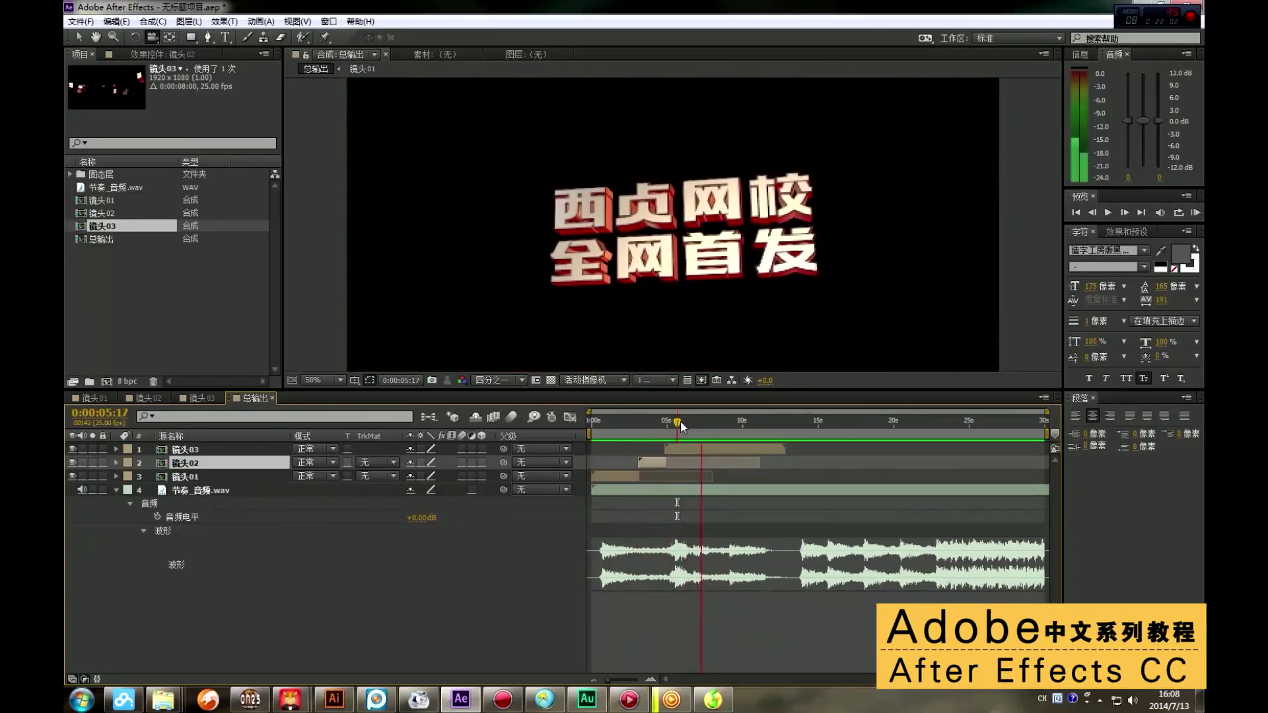
pyautogui.moveTo(682, 426); pyautogui.dragTo(730, 426)
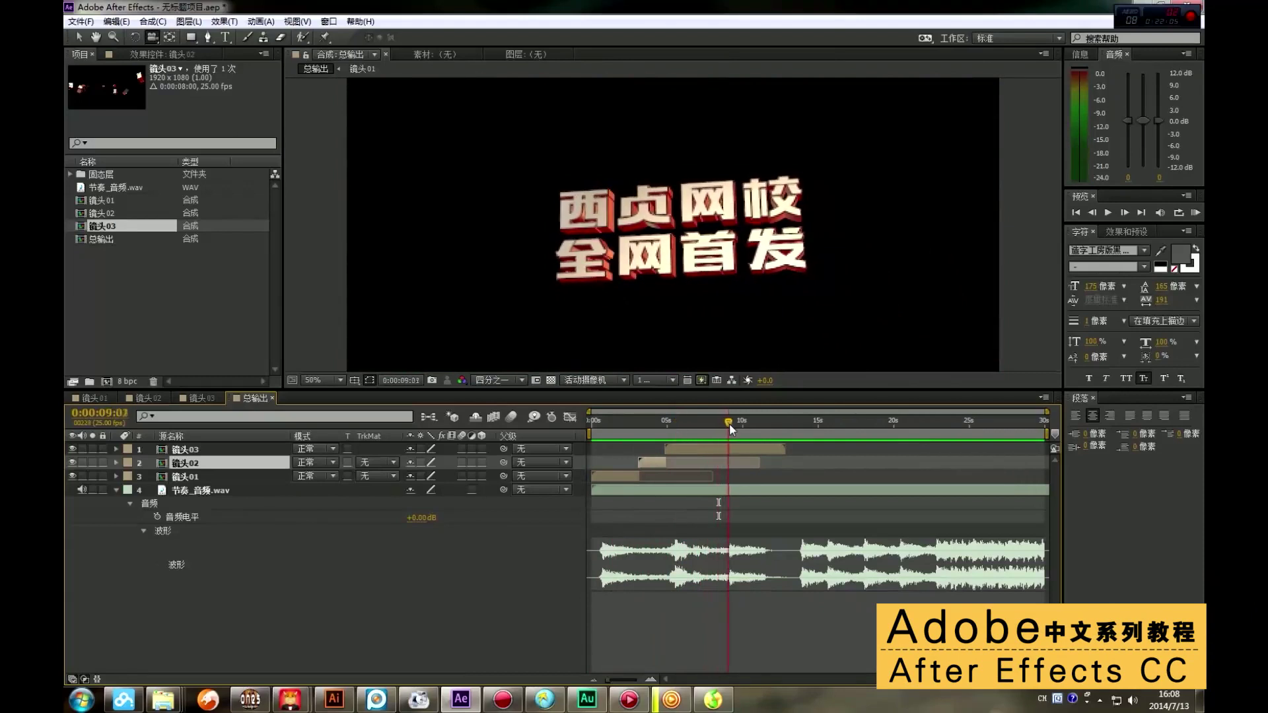
pyautogui.click(783, 450)
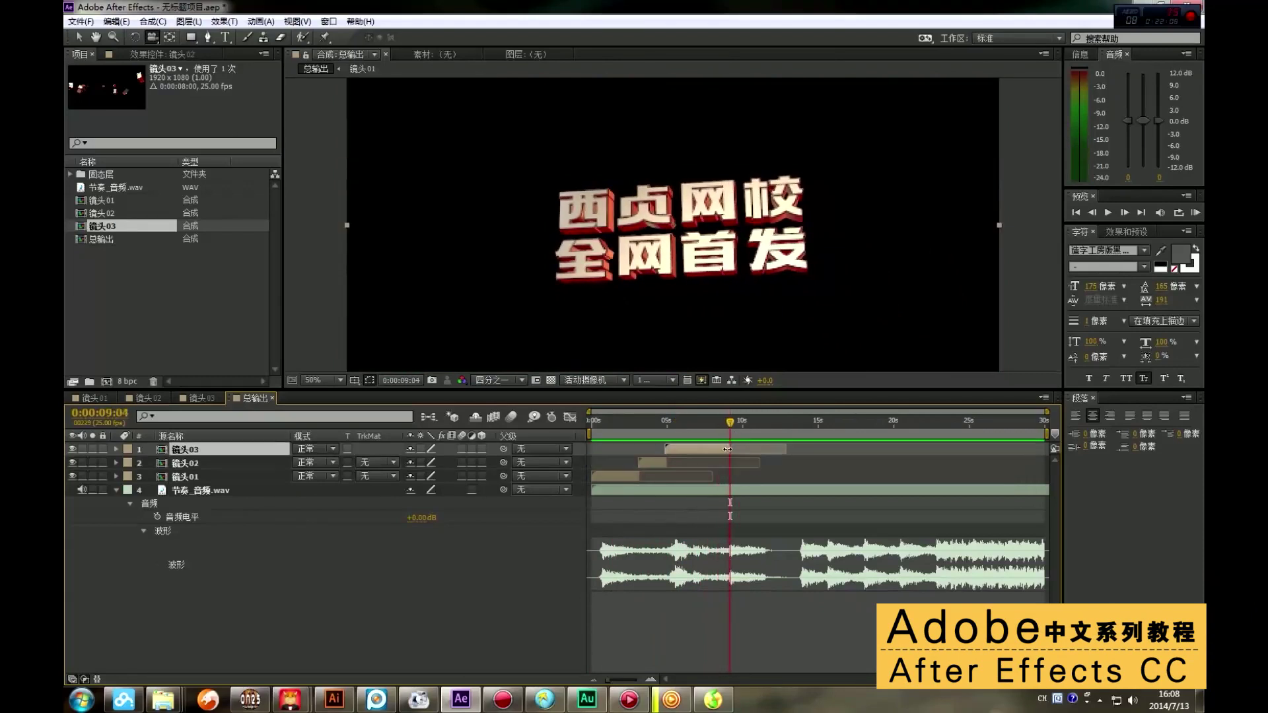